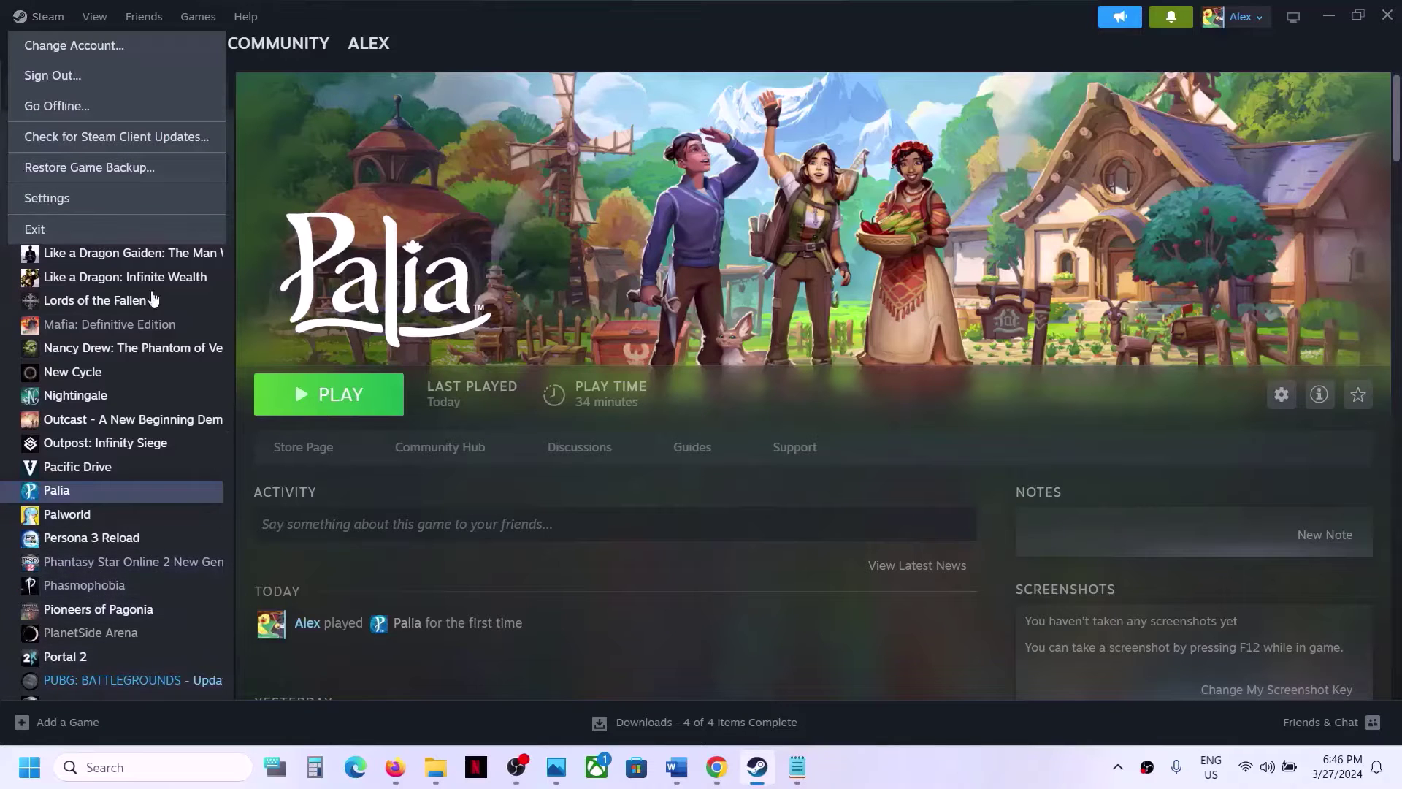
Switch to the Word document and highlight "Restart your PC" in Step 1 for reading
left_click(637, 180)
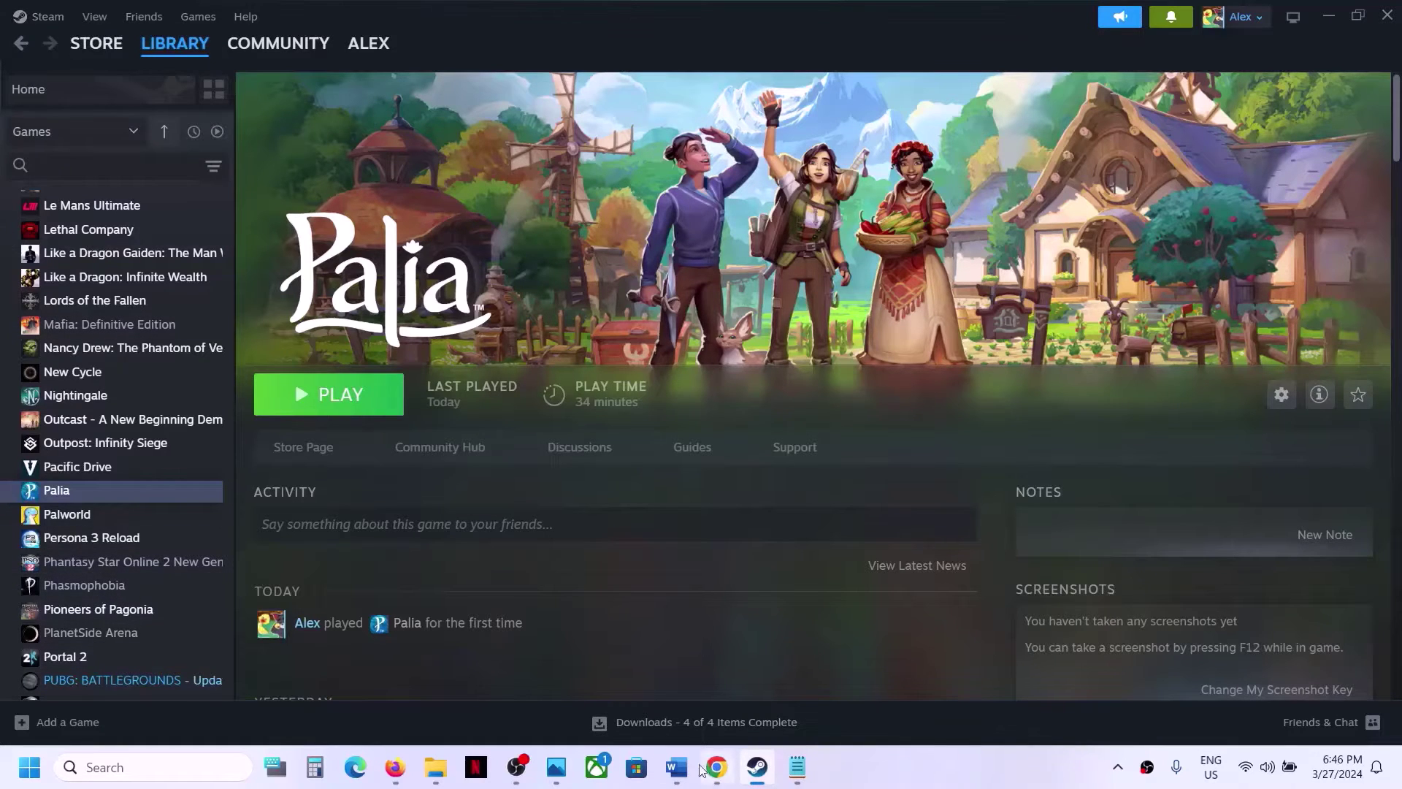
left_click(676, 766)
left_click_drag(607, 241, 942, 236)
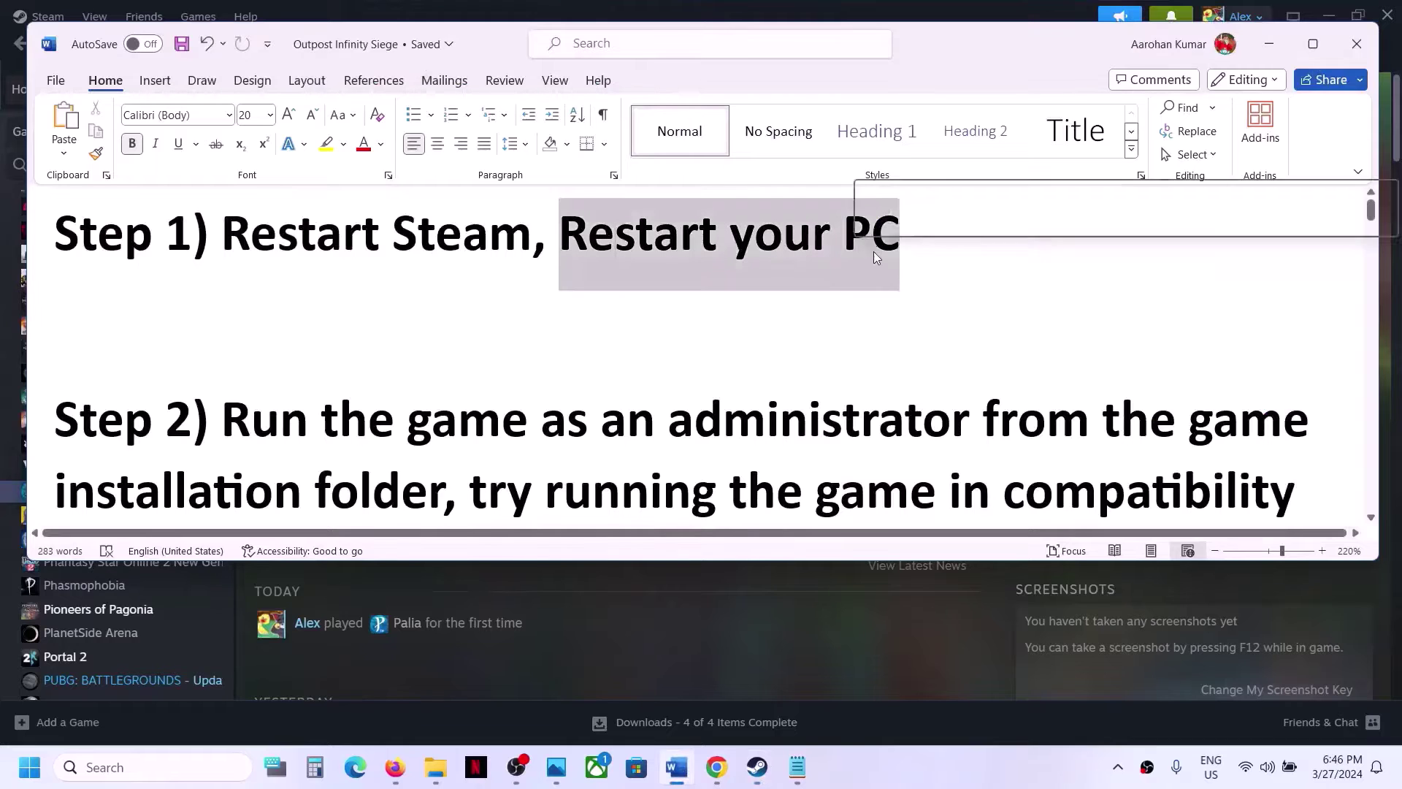
left_click(1270, 48)
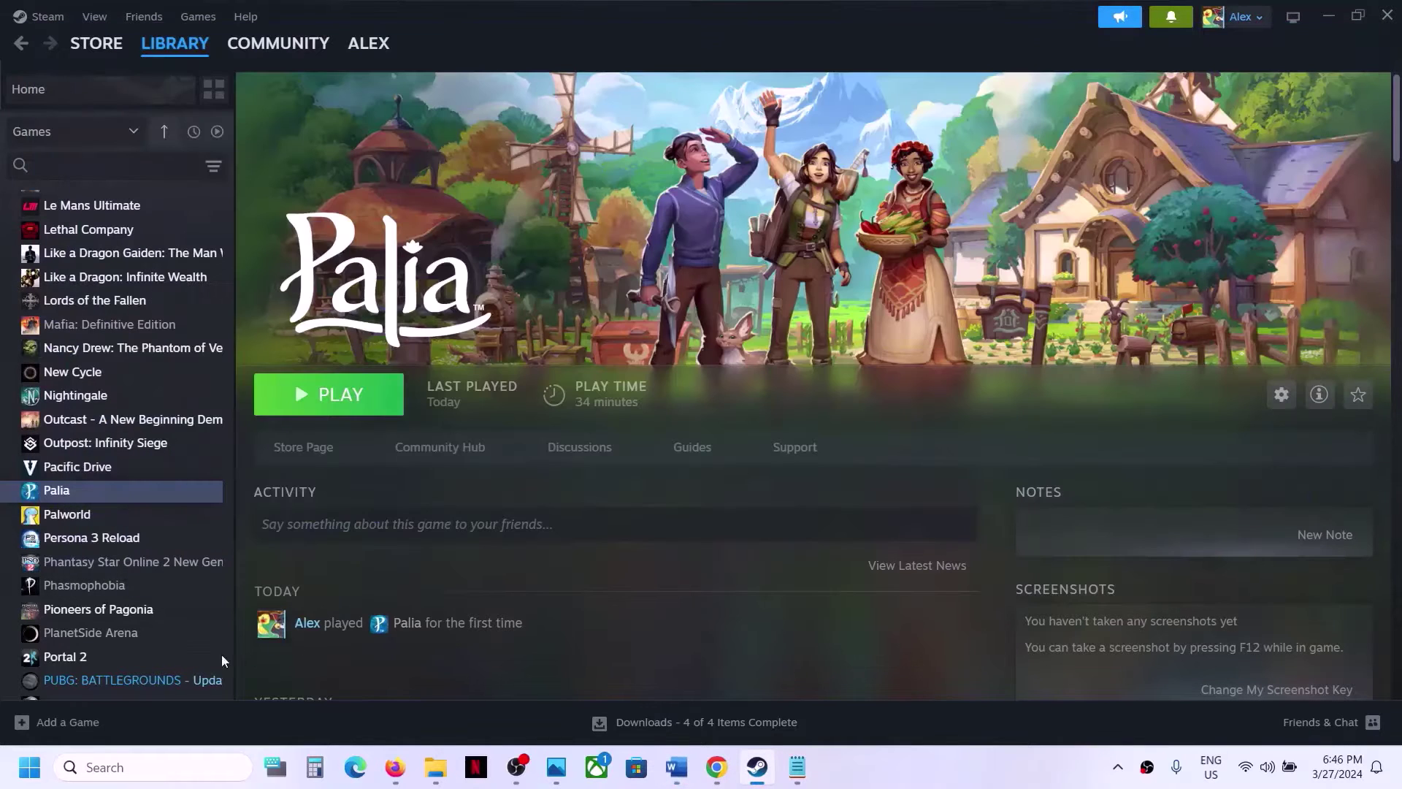
Bring up the Windows power options for restarting the PC and dismiss them without choosing one
left_click(30, 768)
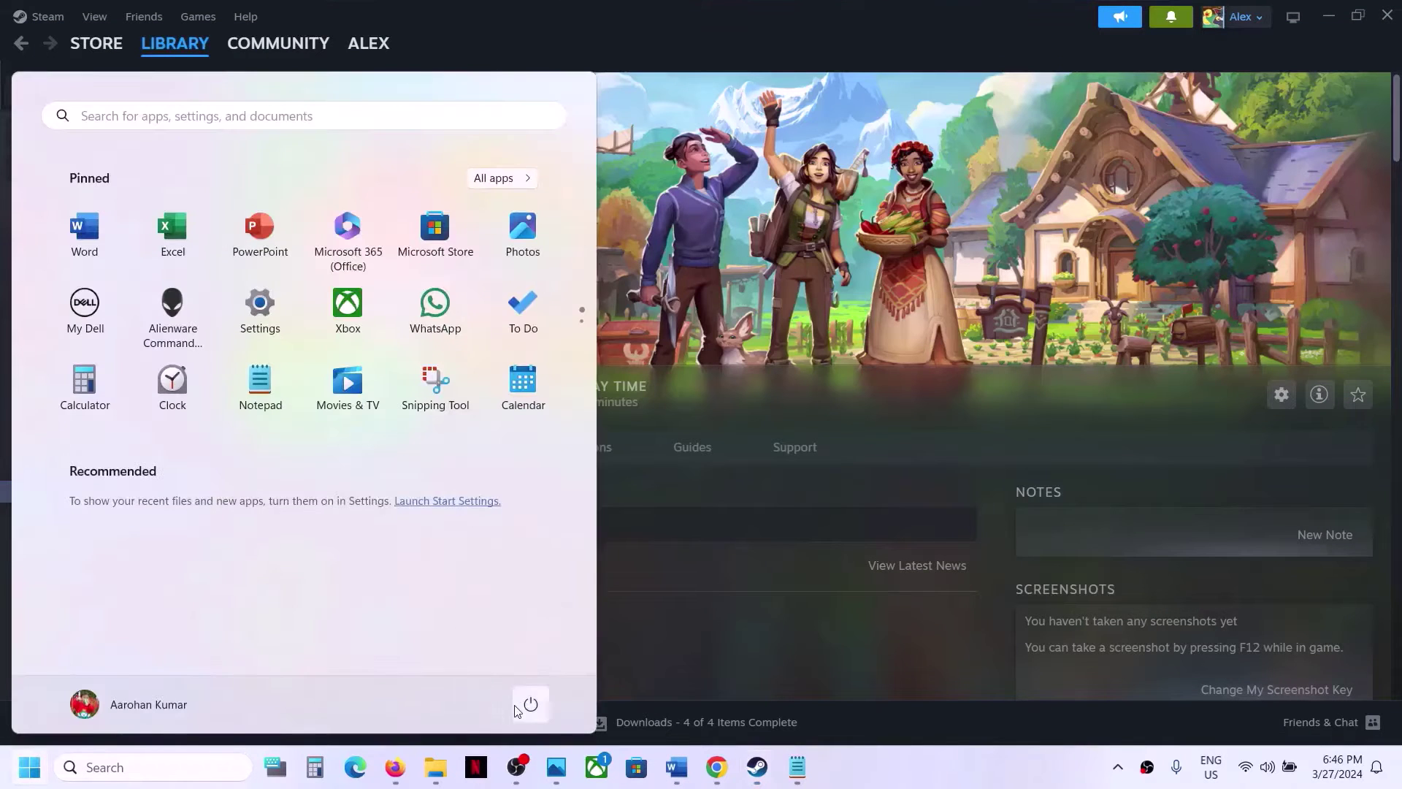
left_click(518, 709)
key("Escape")
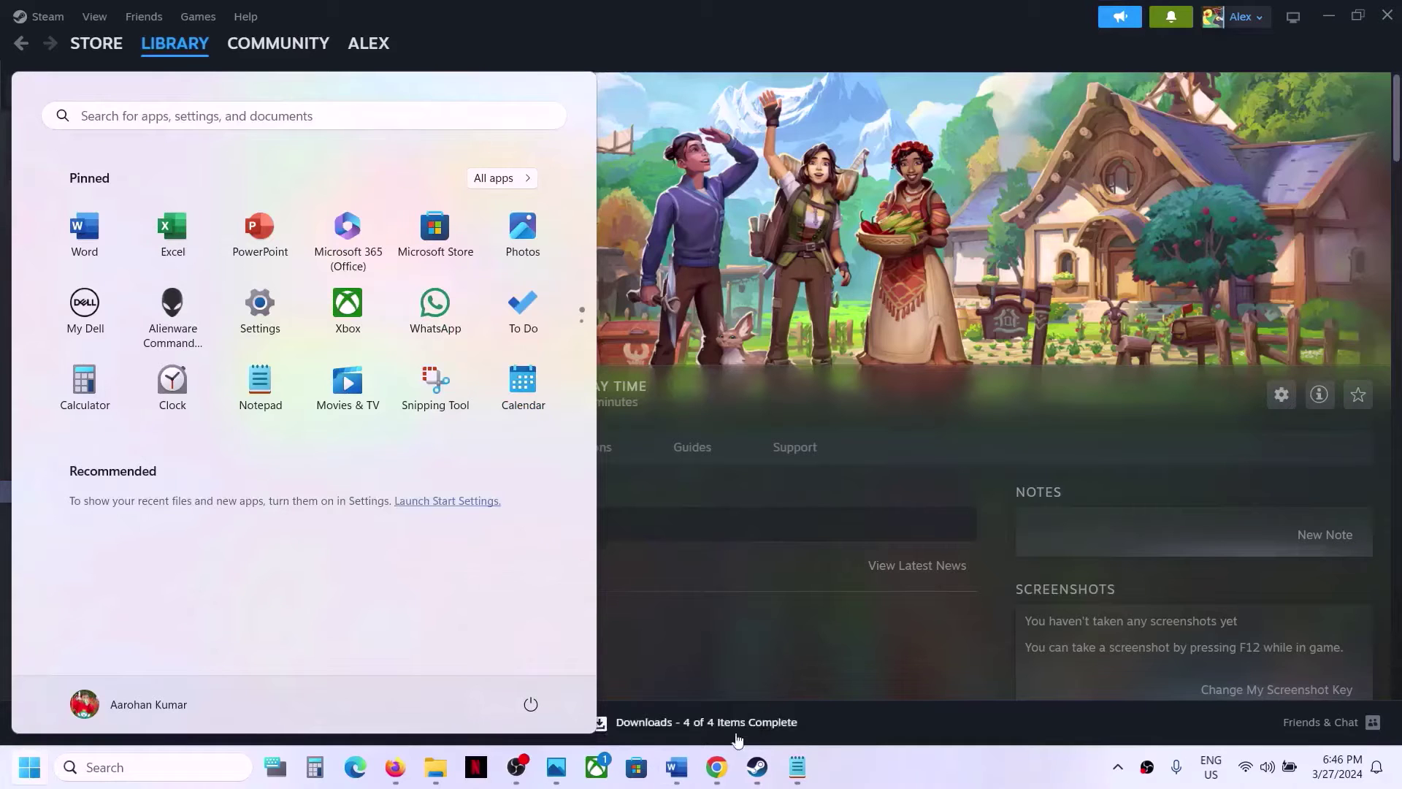
Return to the Word document and highlight Step 2's instruction to run the game as an administrator from the installation folder
left_click(677, 767)
scroll(490, 400, "down", 2)
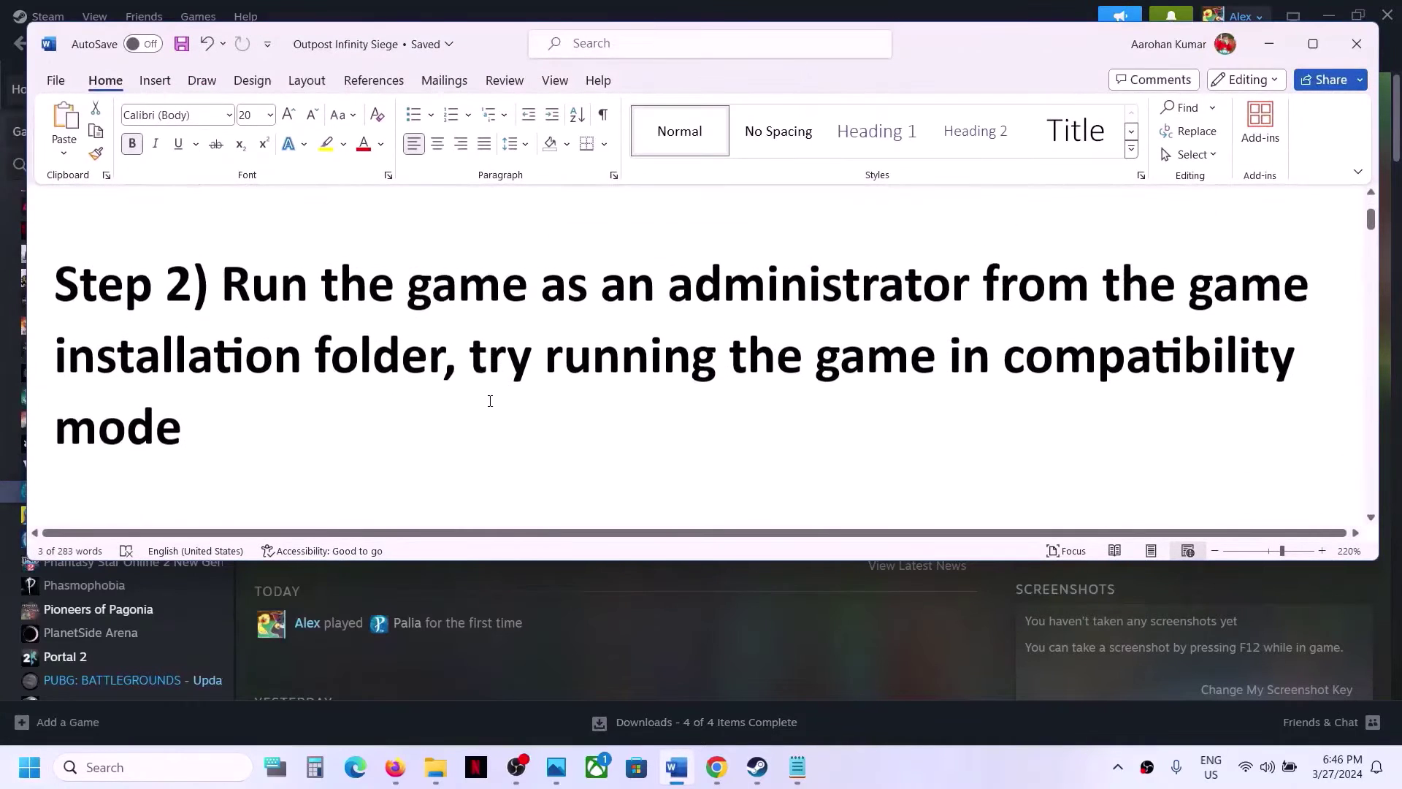
left_click_drag(228, 274, 447, 344)
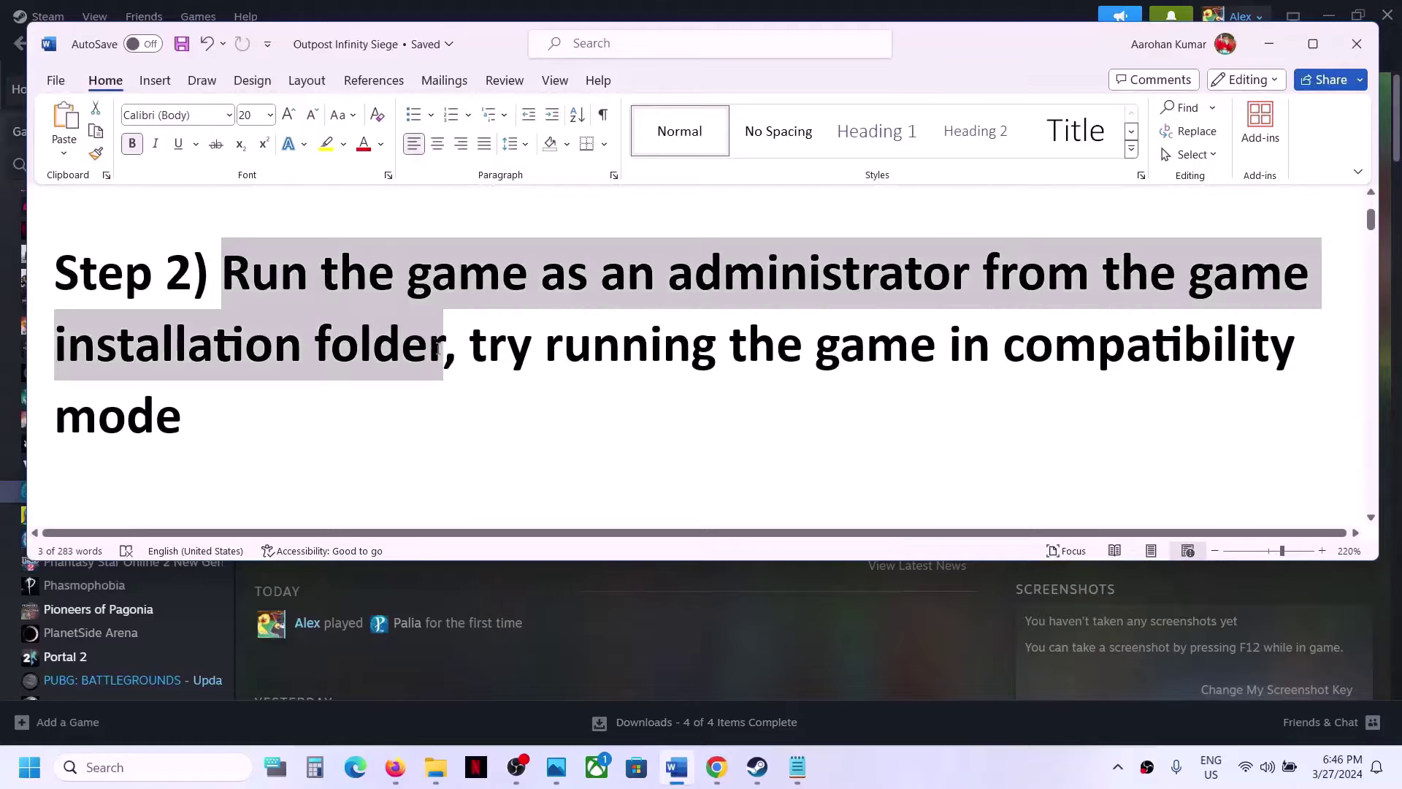
left_click(1268, 44)
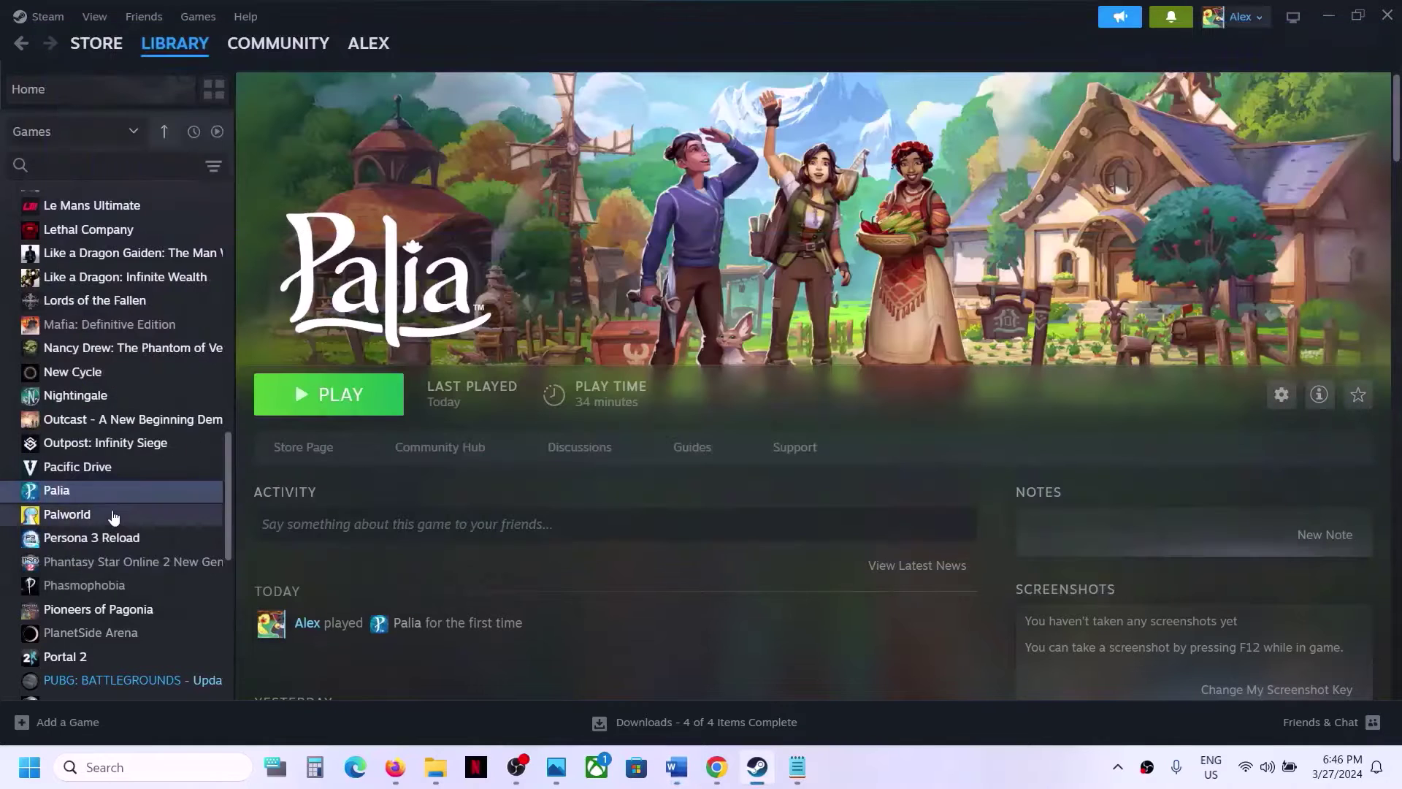
Browse the local files of Palia from the Steam library
right_click(102, 493)
mouse_move(168, 603)
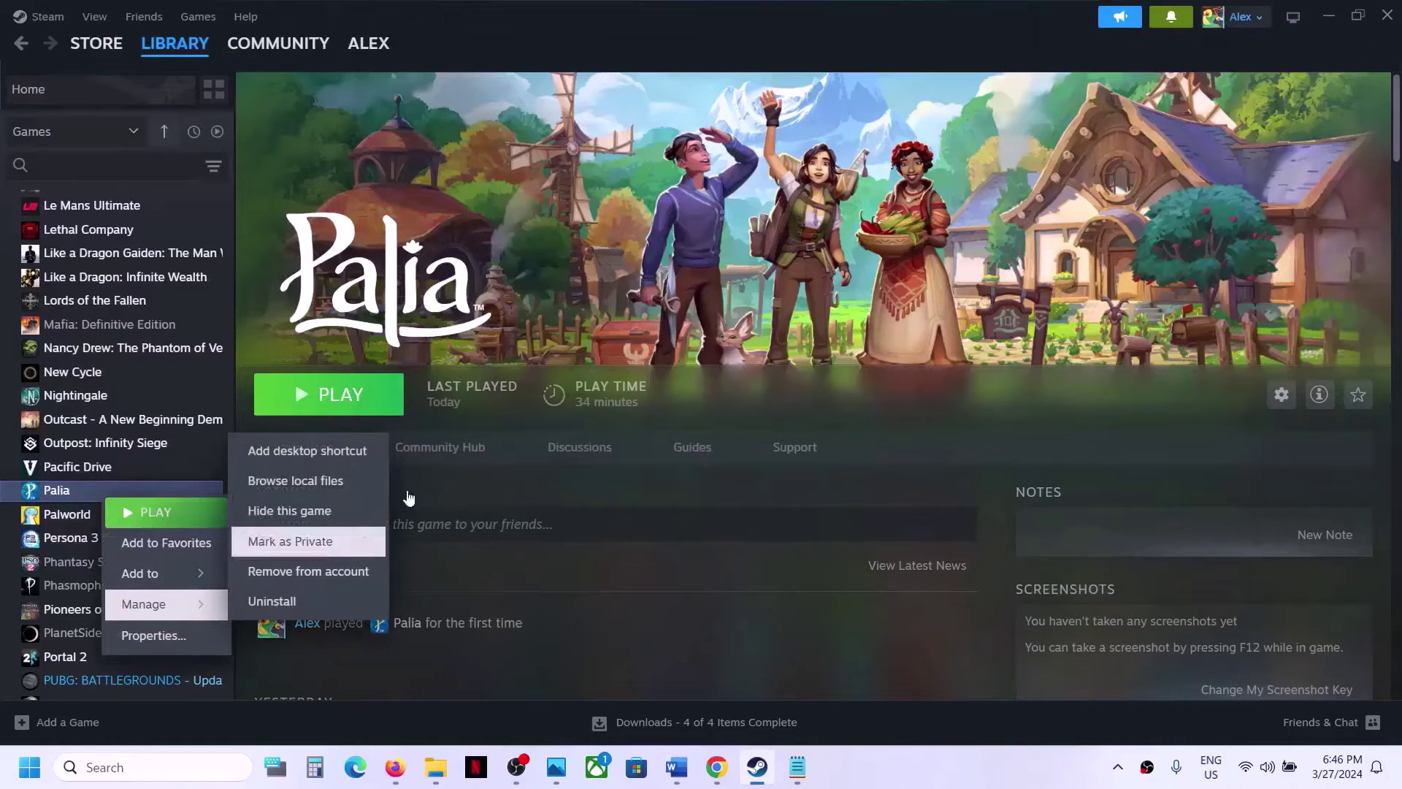
left_click(322, 481)
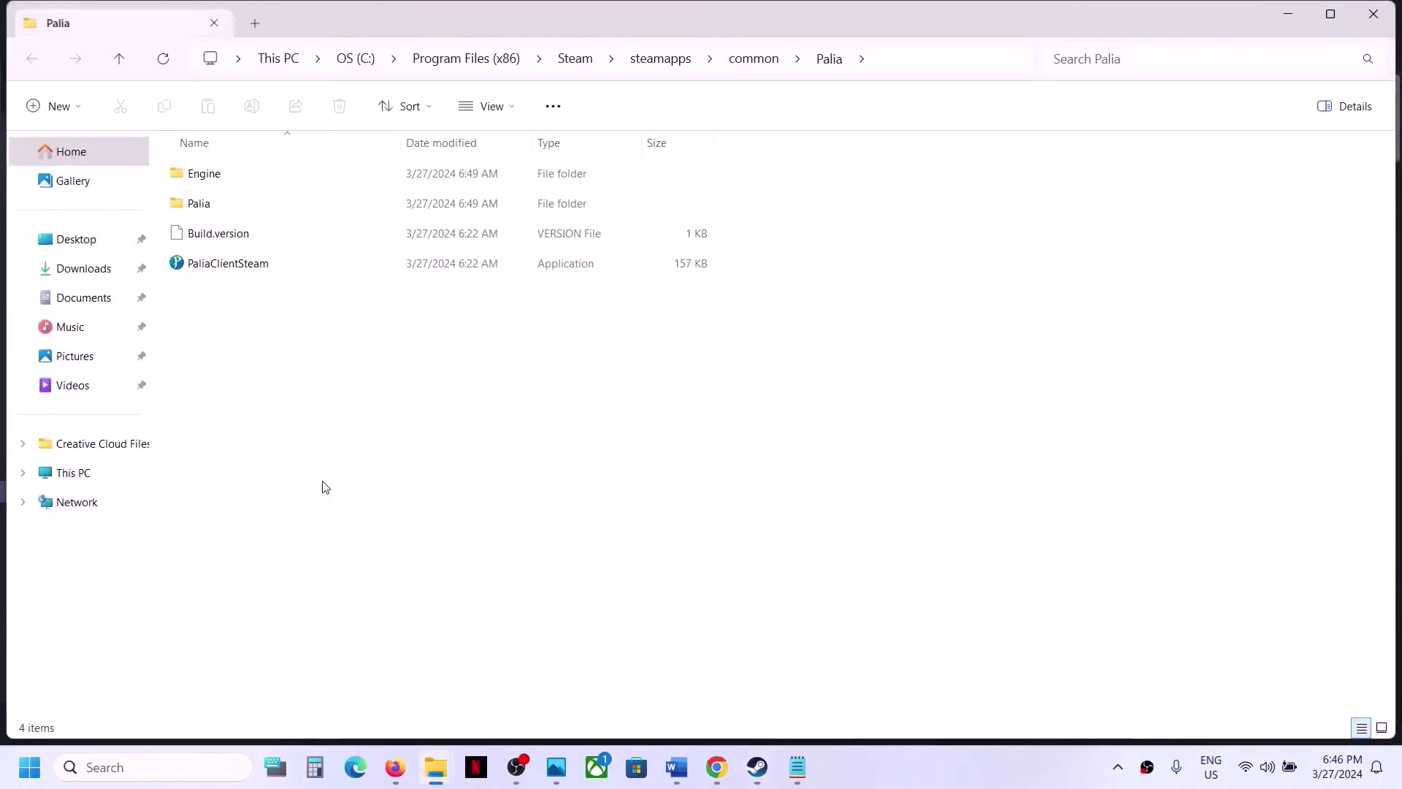
Set the PaliaClientSteam application to run as an administrator and apply the change
right_click(219, 270)
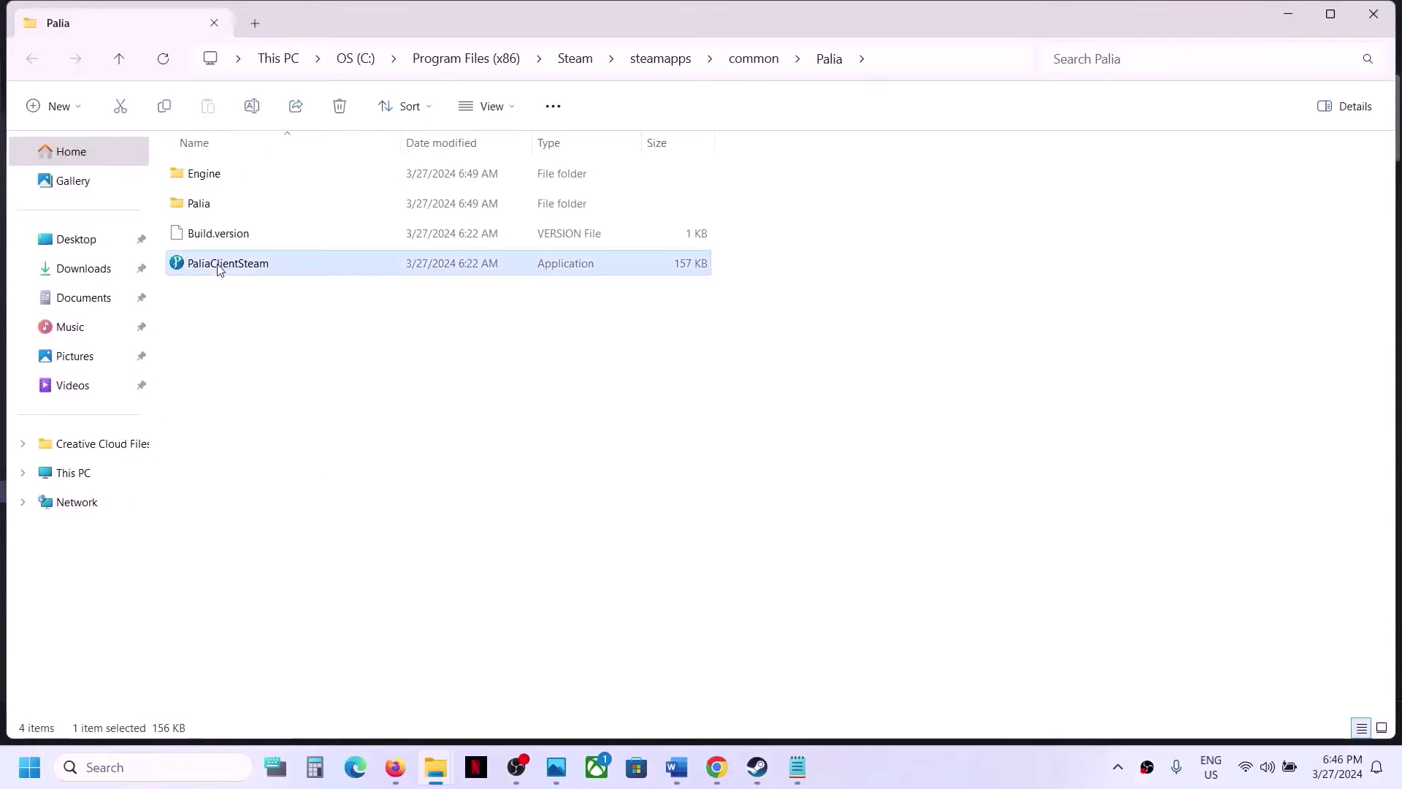
left_click(297, 485)
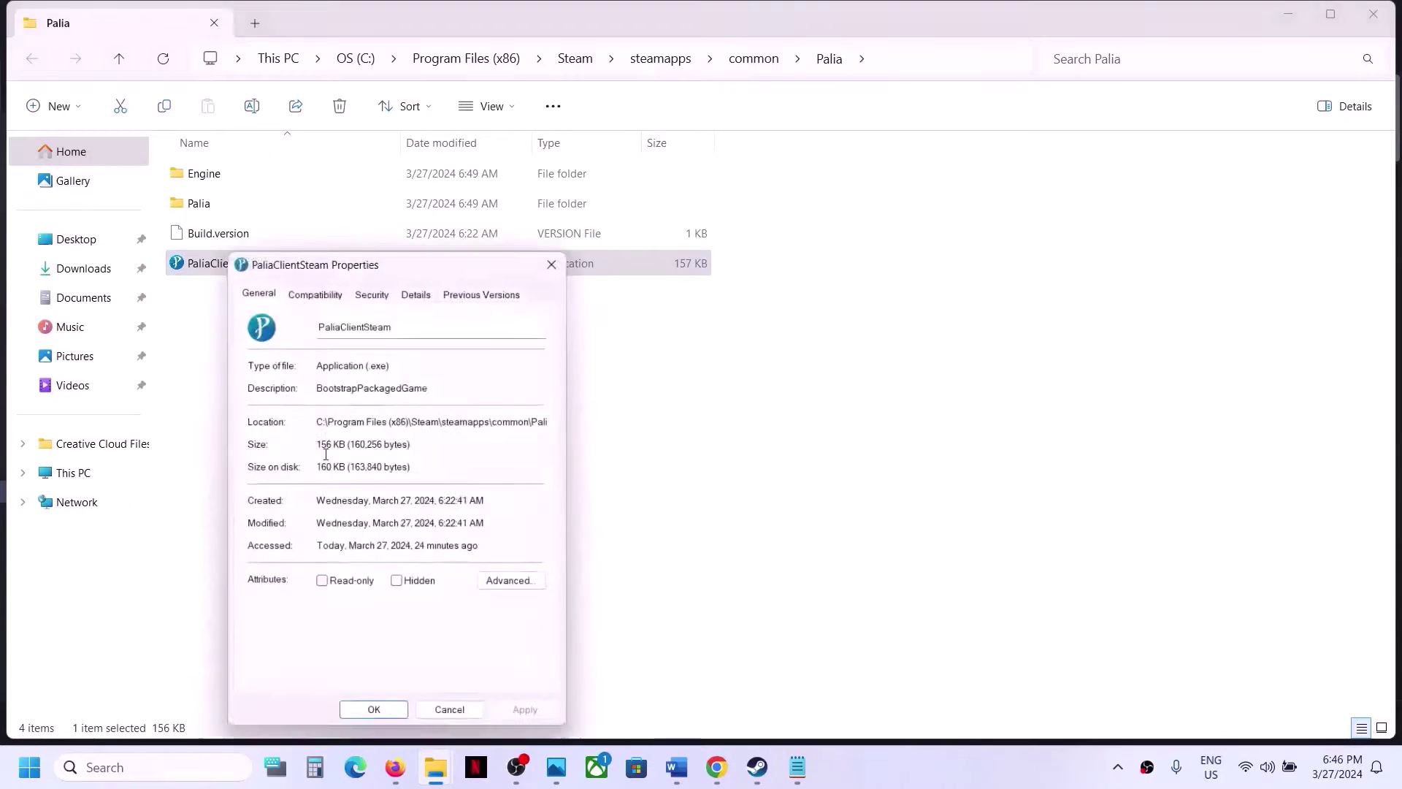
left_click_drag(378, 269, 470, 201)
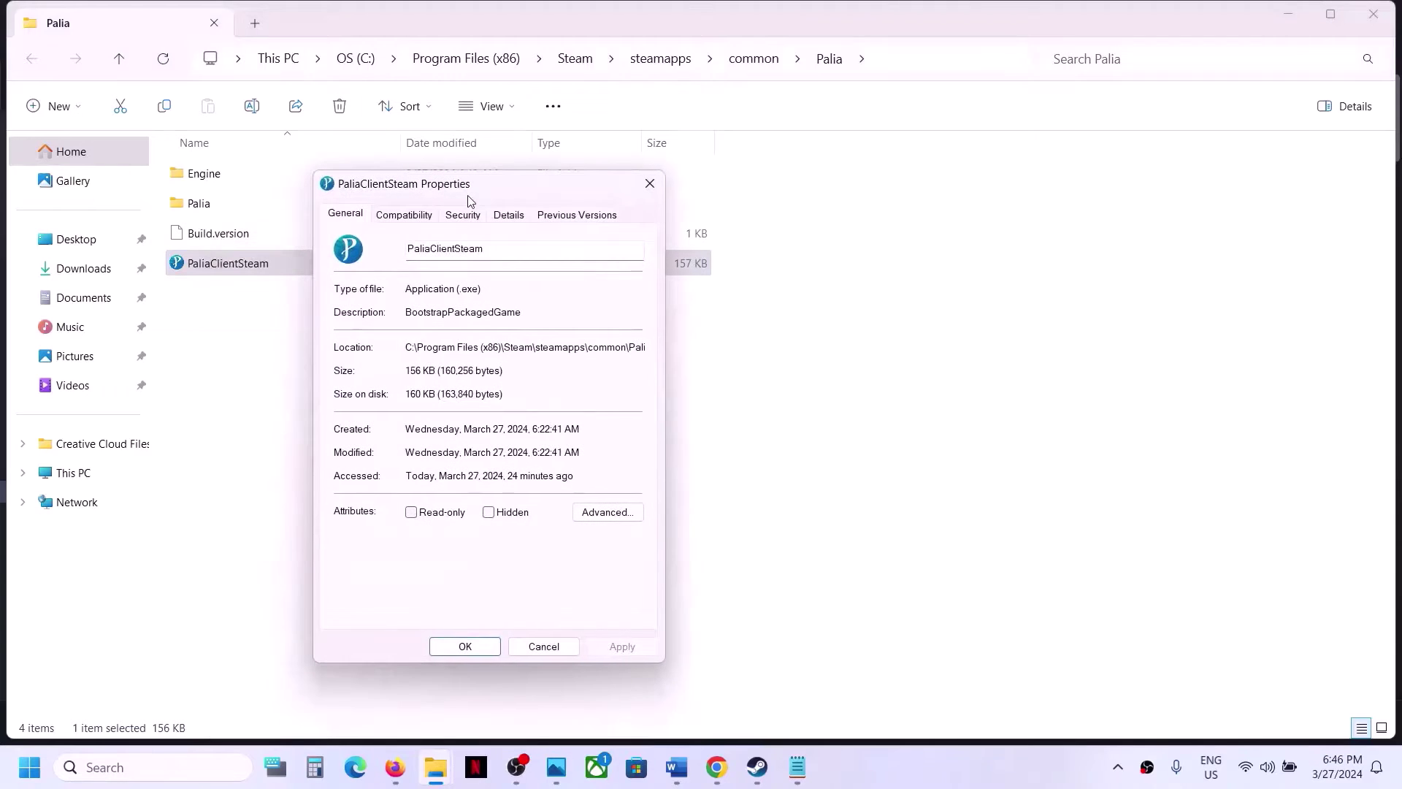
left_click(406, 214)
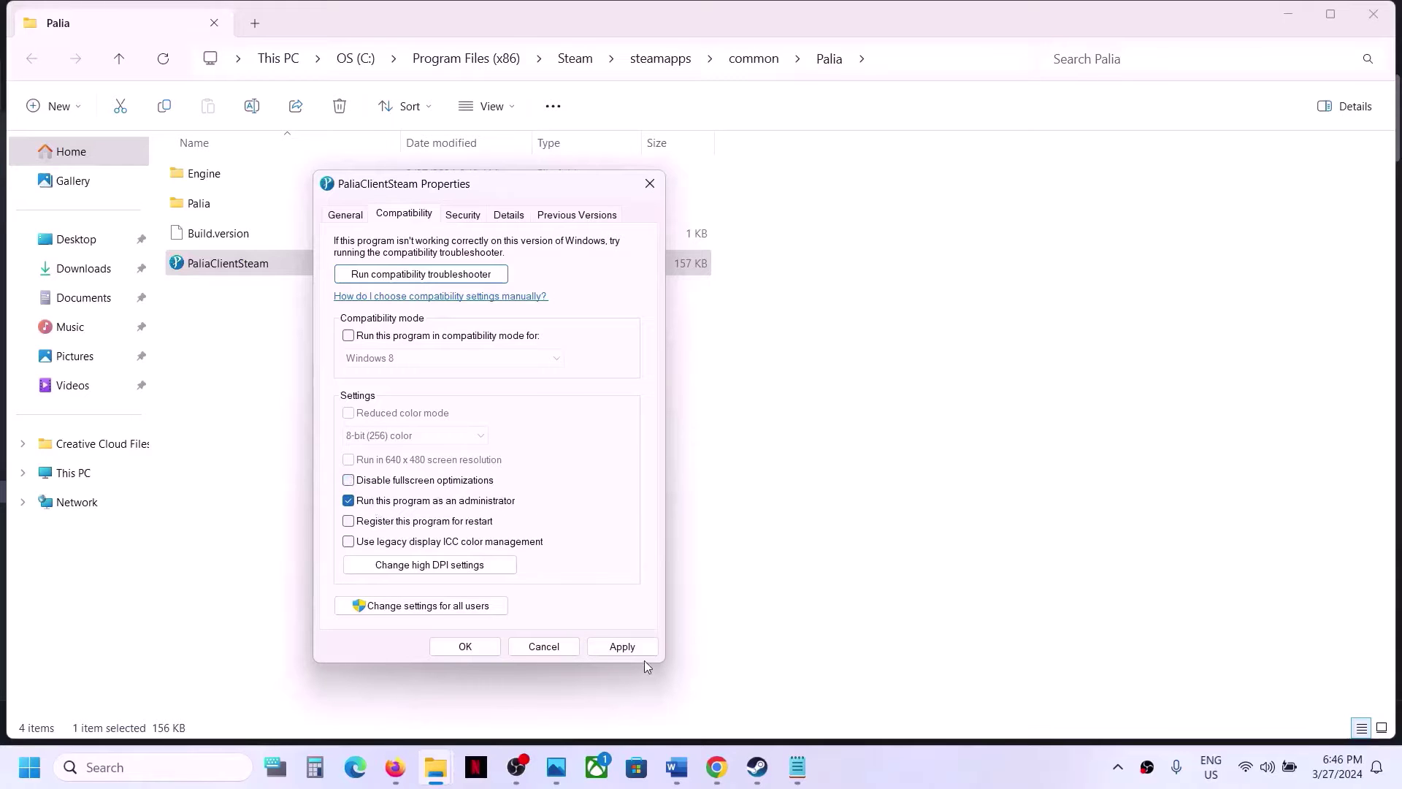
left_click(622, 646)
left_click(465, 648)
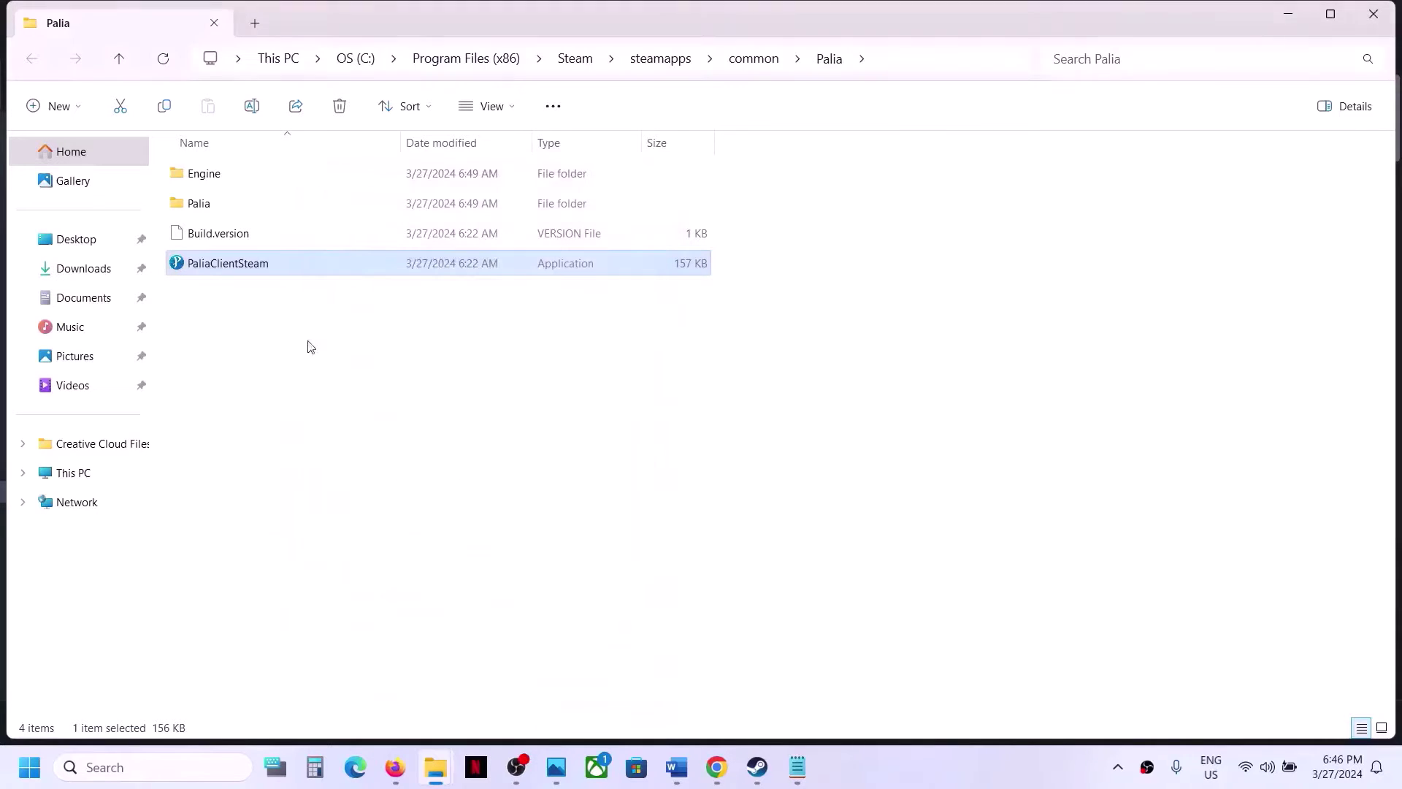
Enable compatibility mode for Windows 8 on the PaliaClientSteam application and apply it
right_click(268, 265)
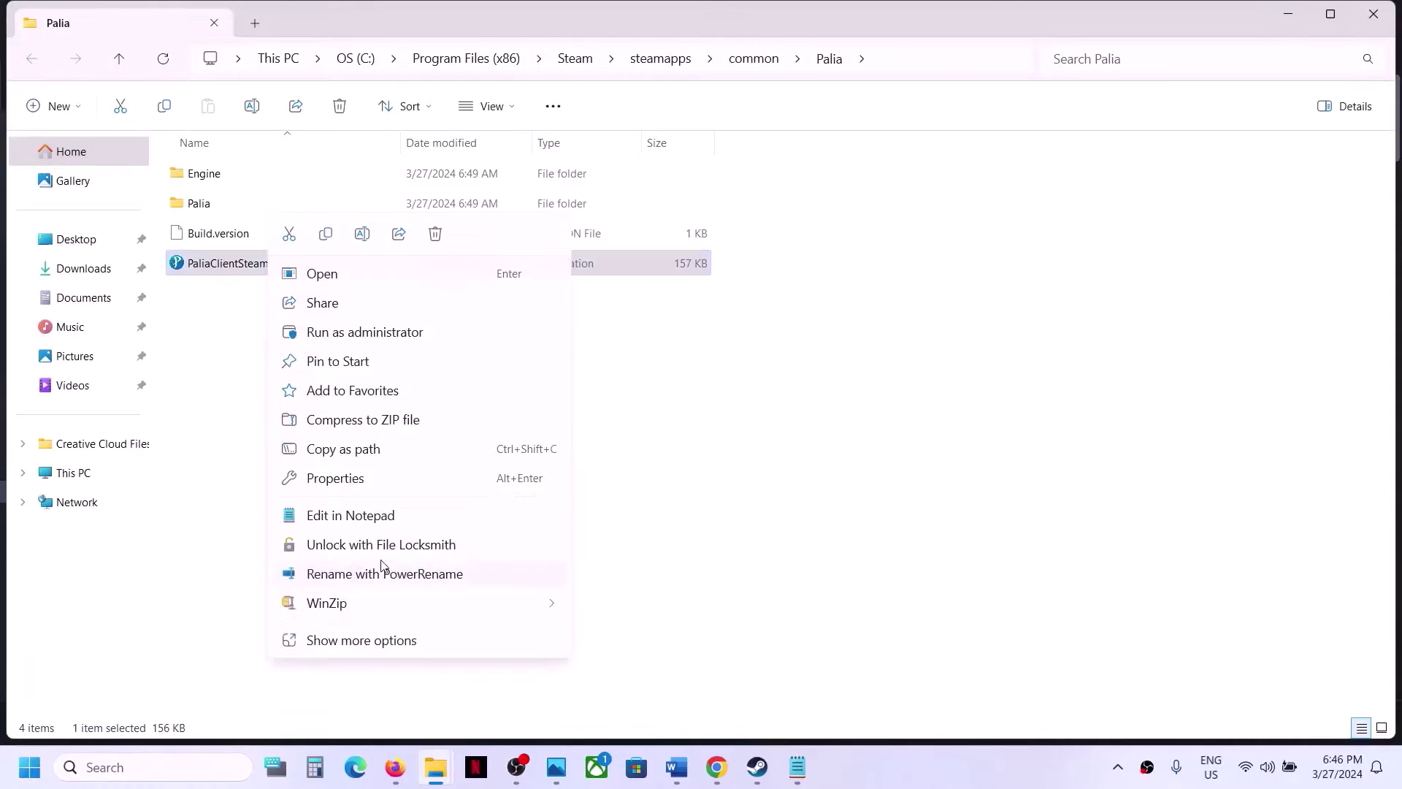
left_click(343, 487)
left_click(369, 288)
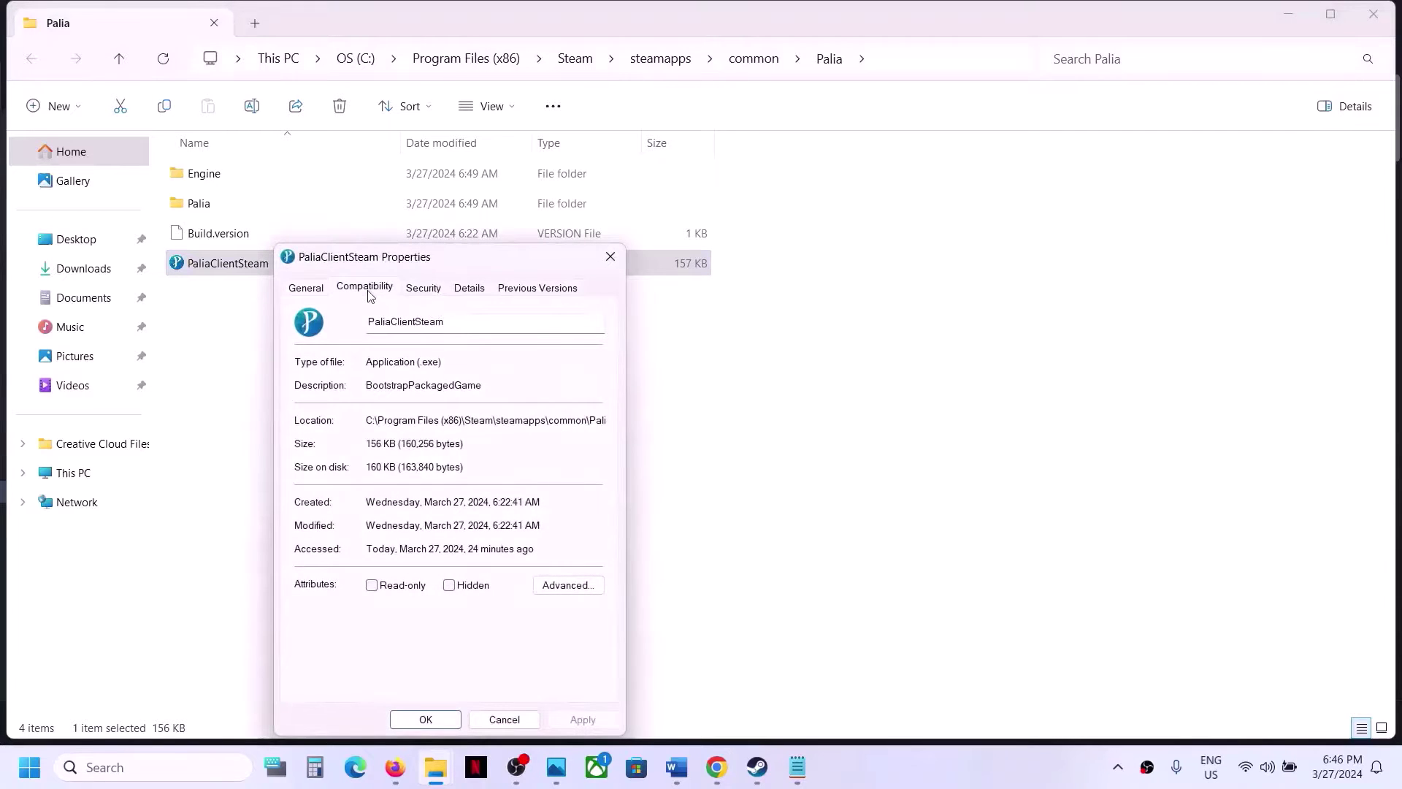
left_click(309, 410)
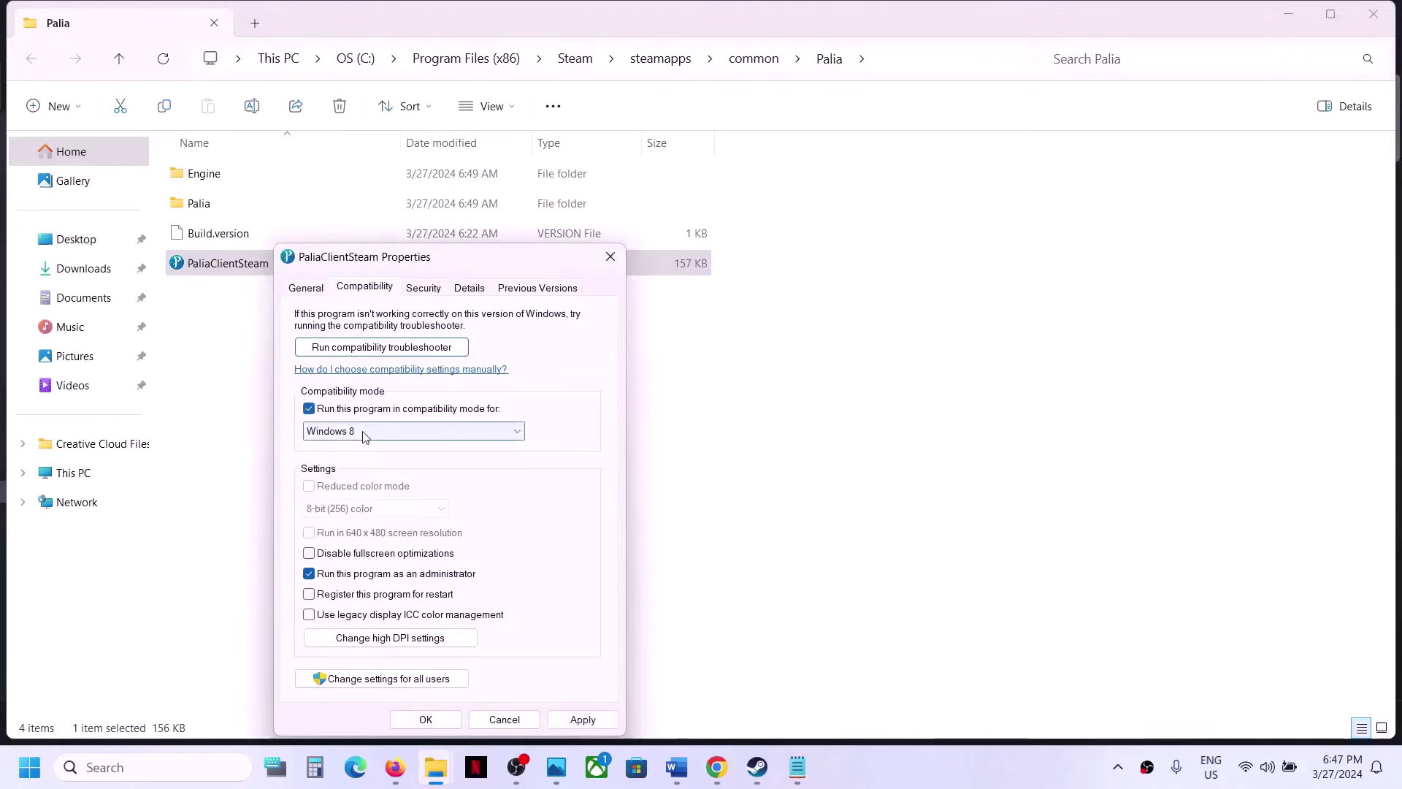
left_click(604, 721)
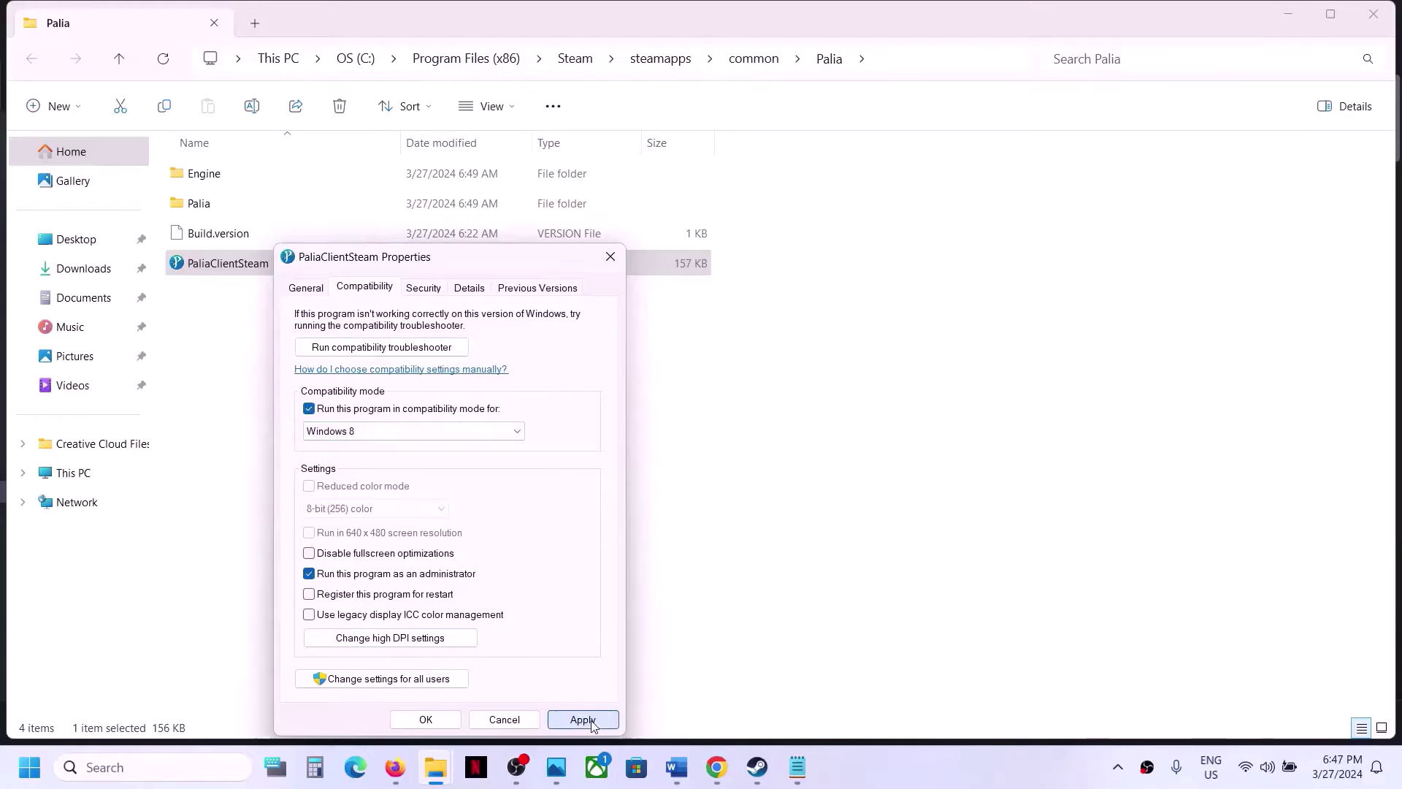
left_click(435, 722)
Set the compatibility mode of PaliaClientSteam to Windows 7 and apply it
right_click(242, 263)
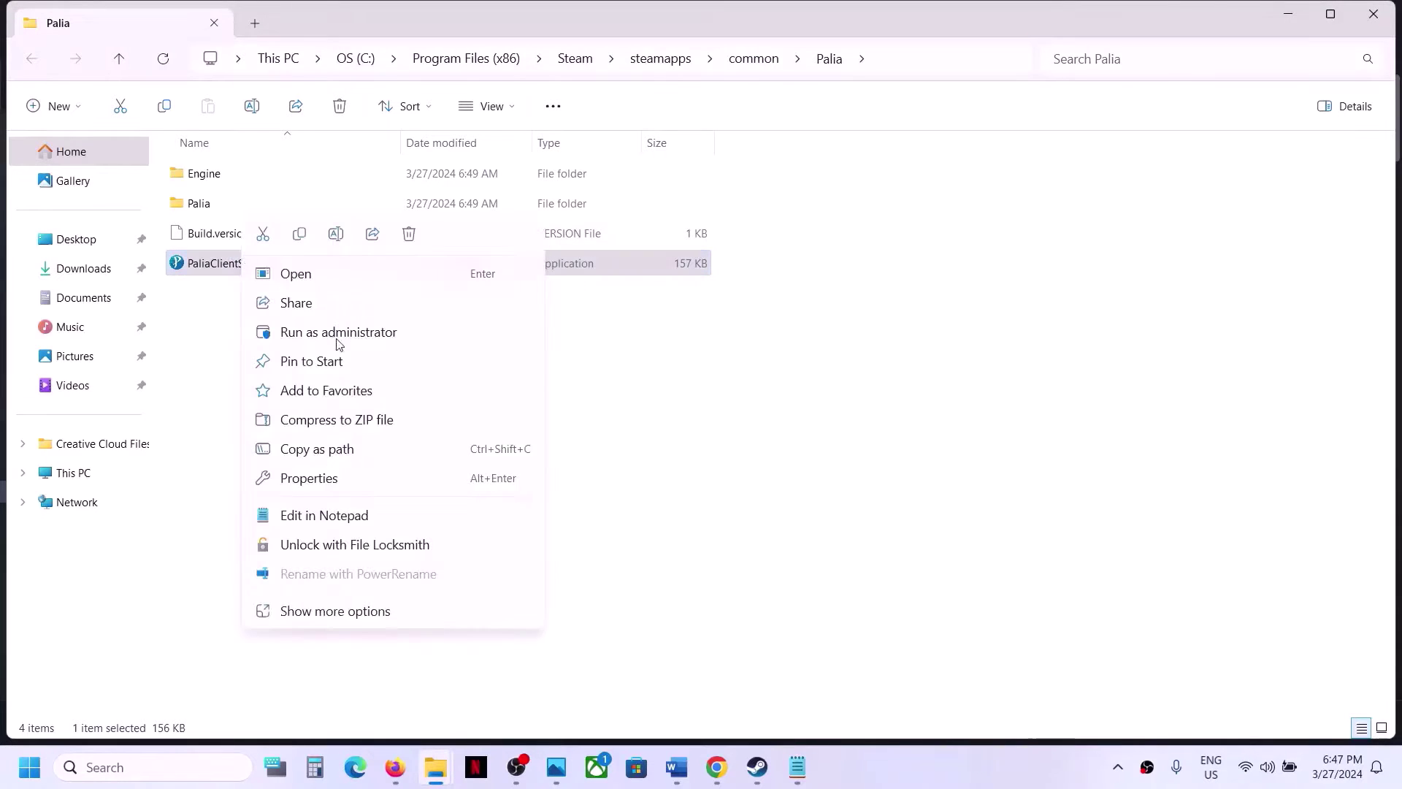
left_click(310, 479)
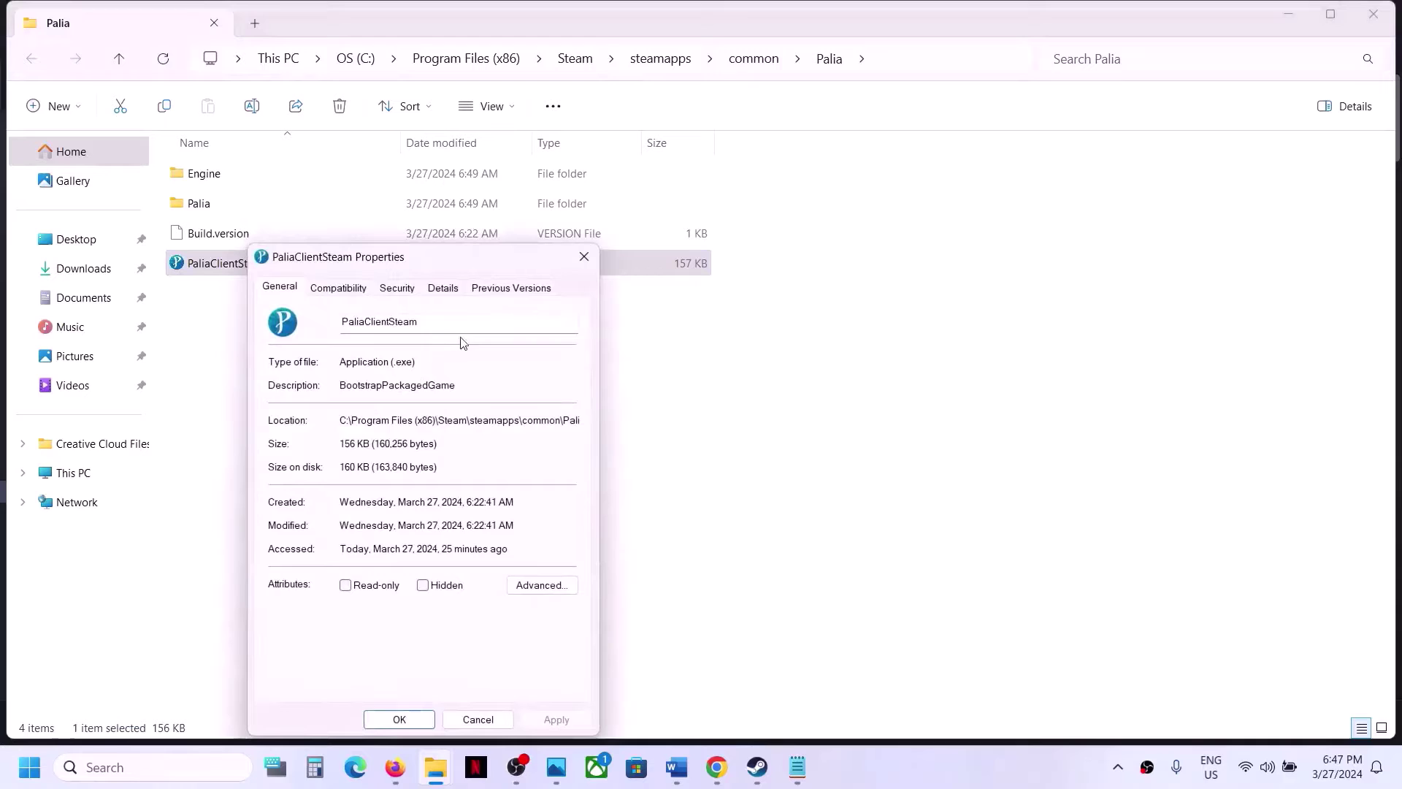
left_click(352, 296)
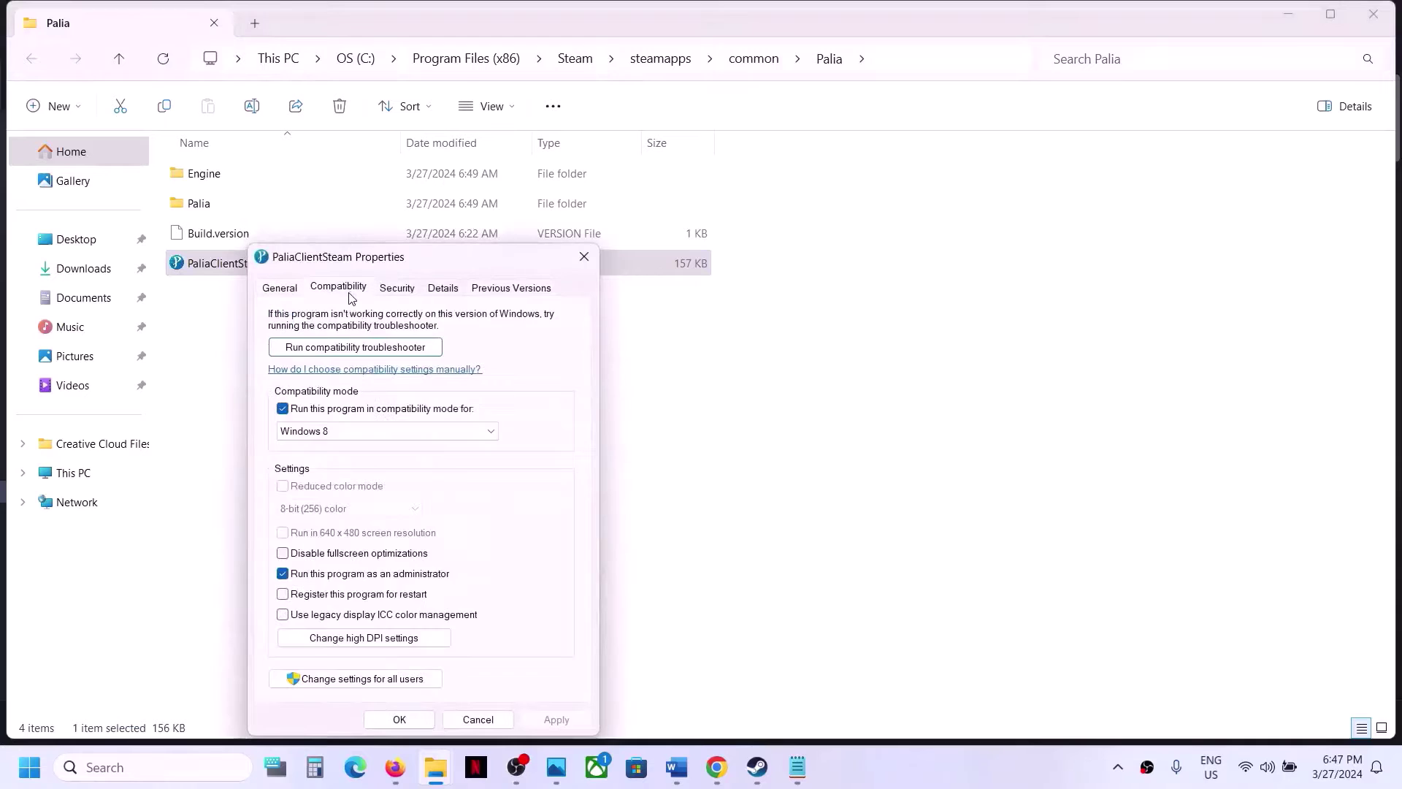
left_click(322, 437)
left_click(312, 483)
left_click(557, 720)
left_click(408, 721)
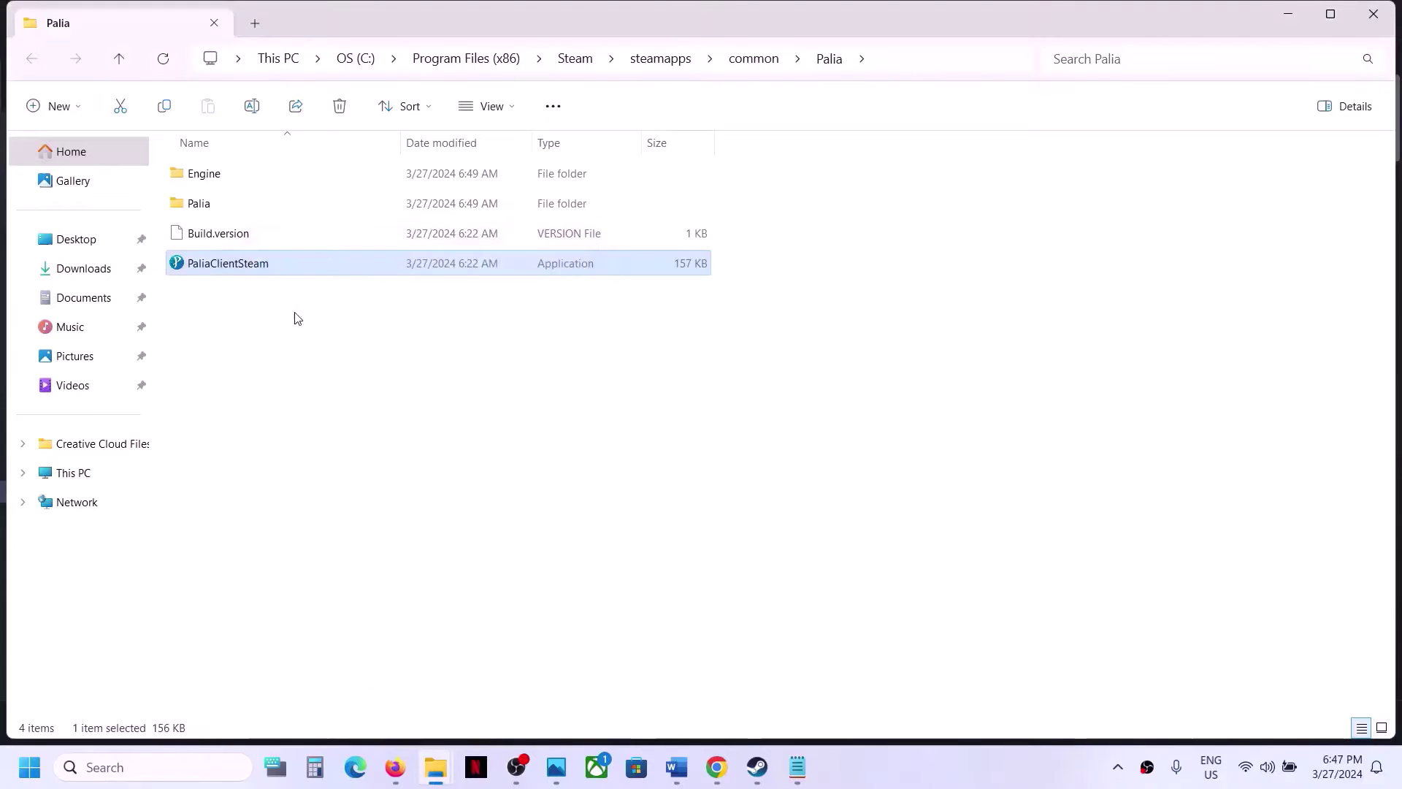
Disable fullscreen optimizations for the PaliaClientSteam application and apply the change
right_click(275, 269)
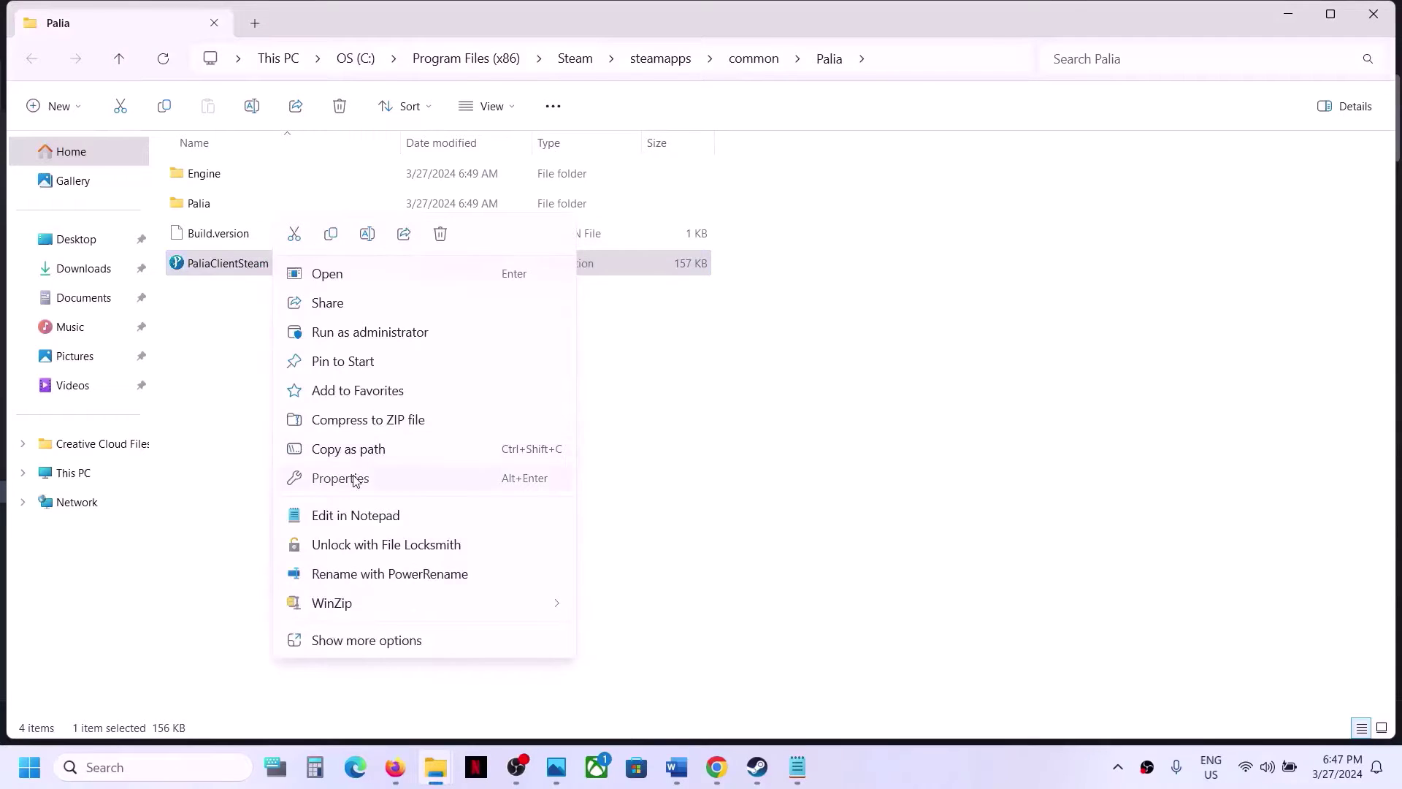
left_click(355, 480)
left_click(363, 288)
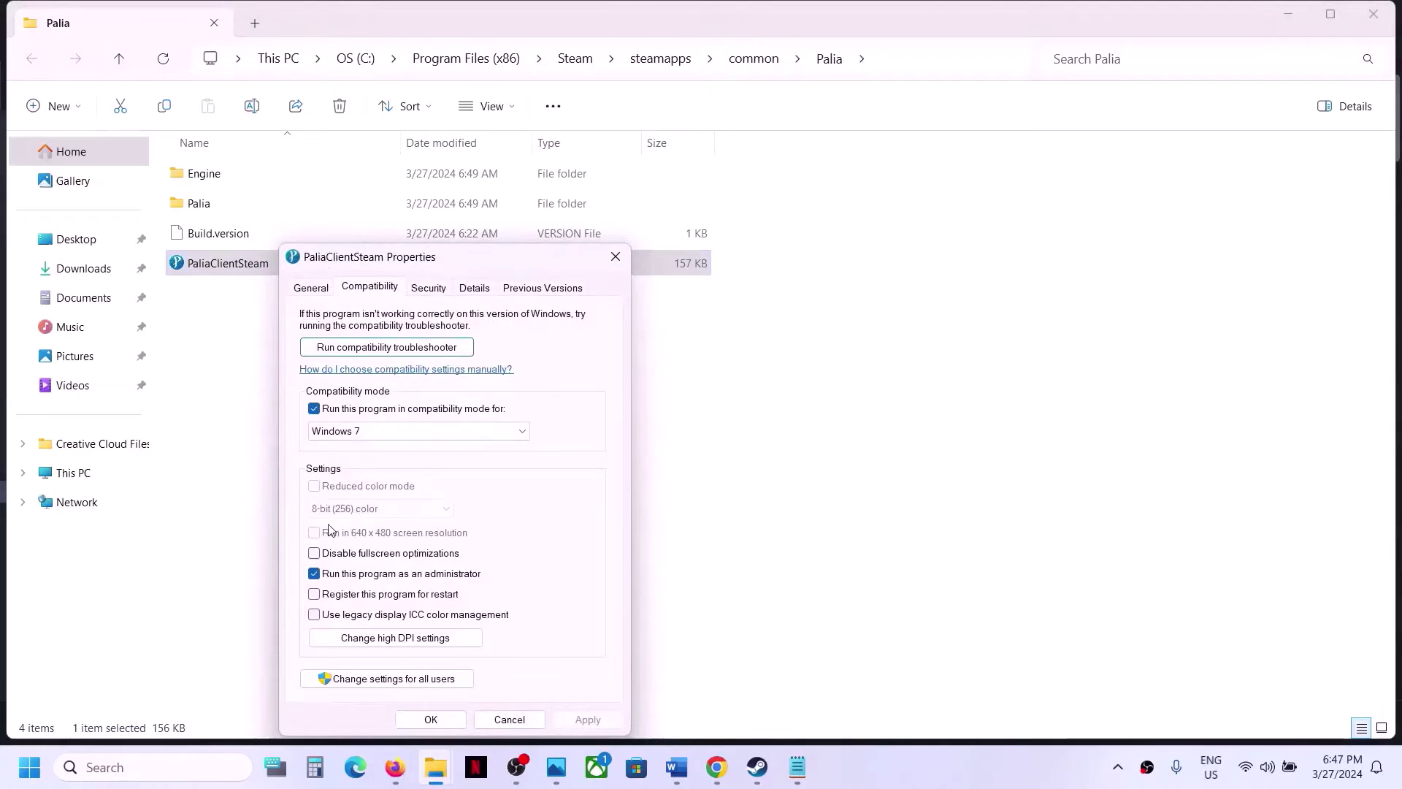
left_click(315, 555)
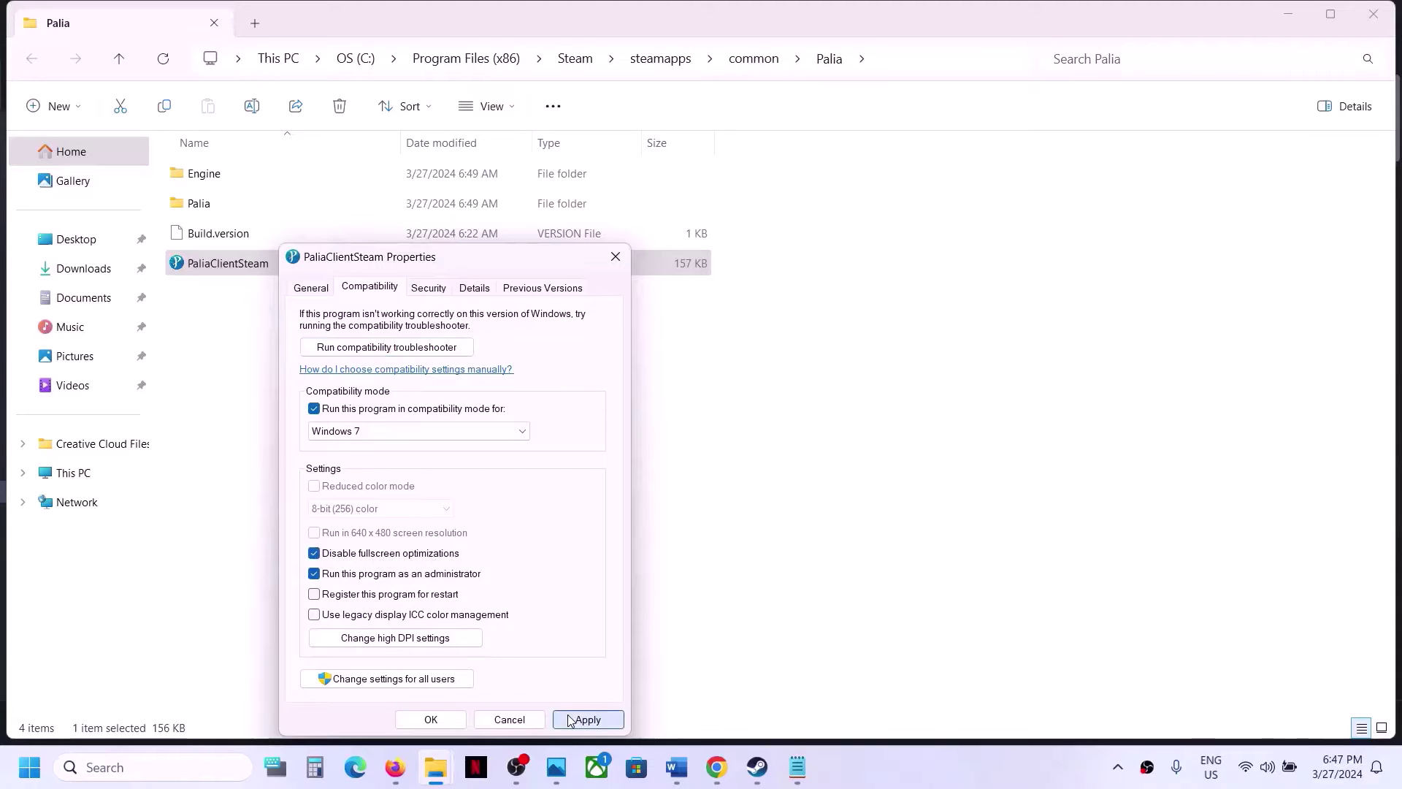
left_click(451, 719)
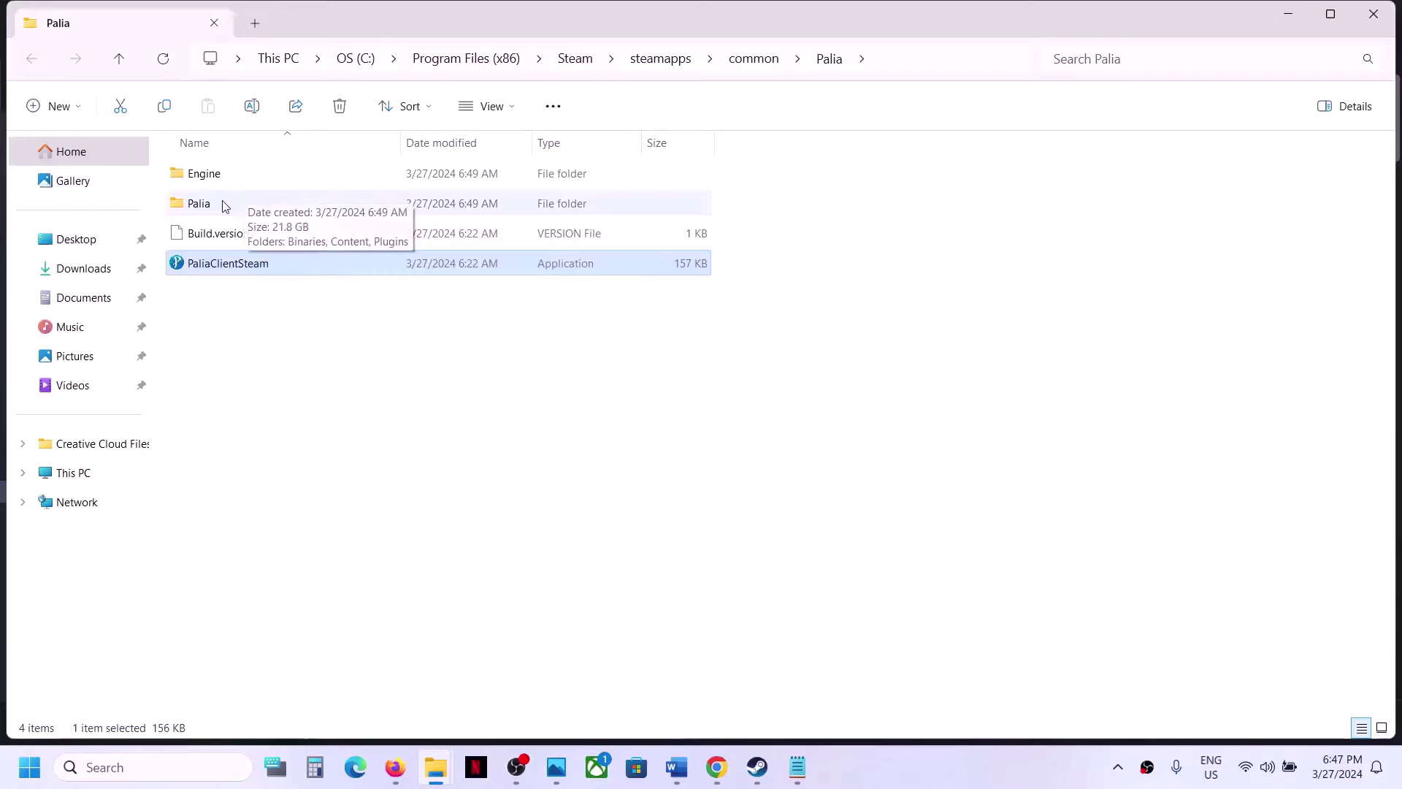
Open the Win64 folder inside Palia's Binaries folder
double_click(223, 204)
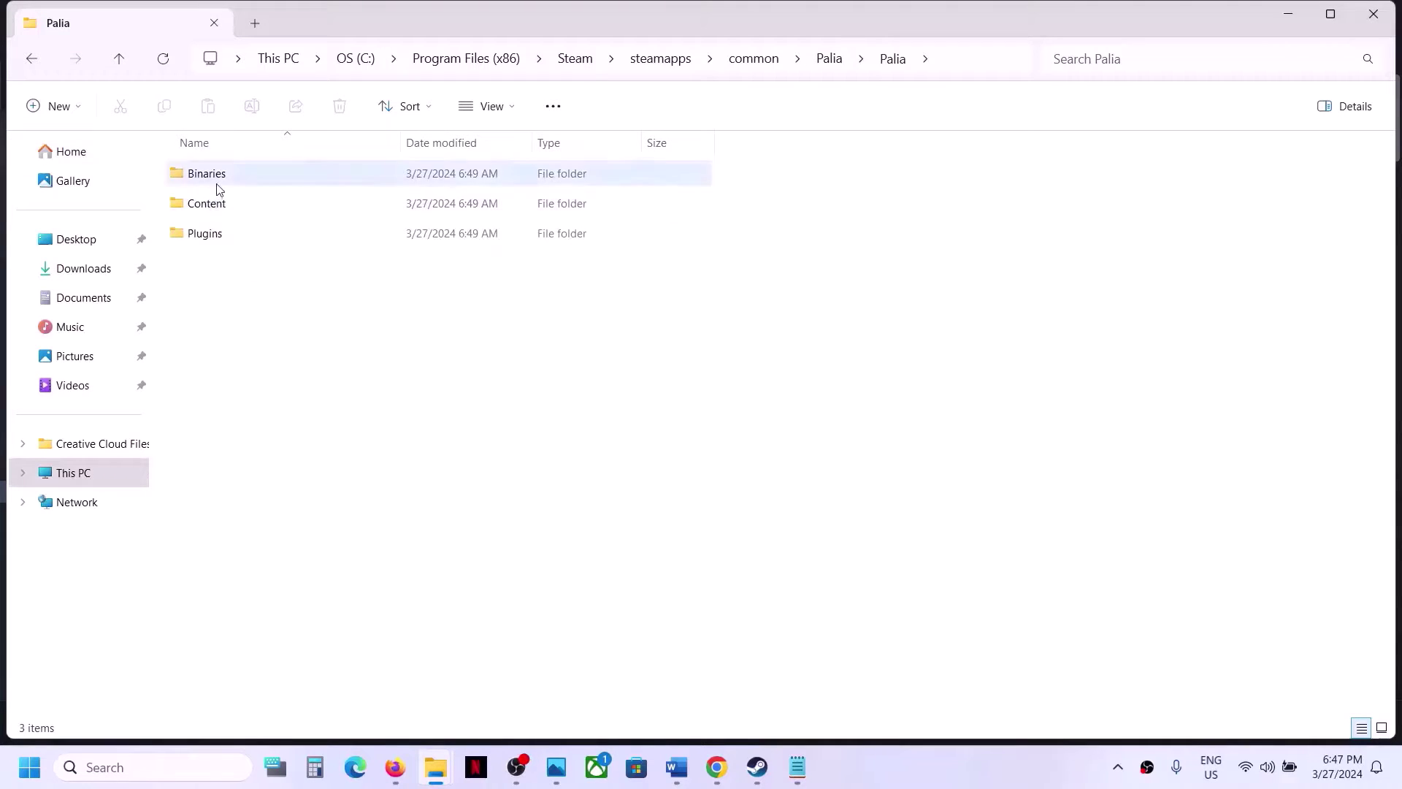
double_click(207, 175)
double_click(238, 175)
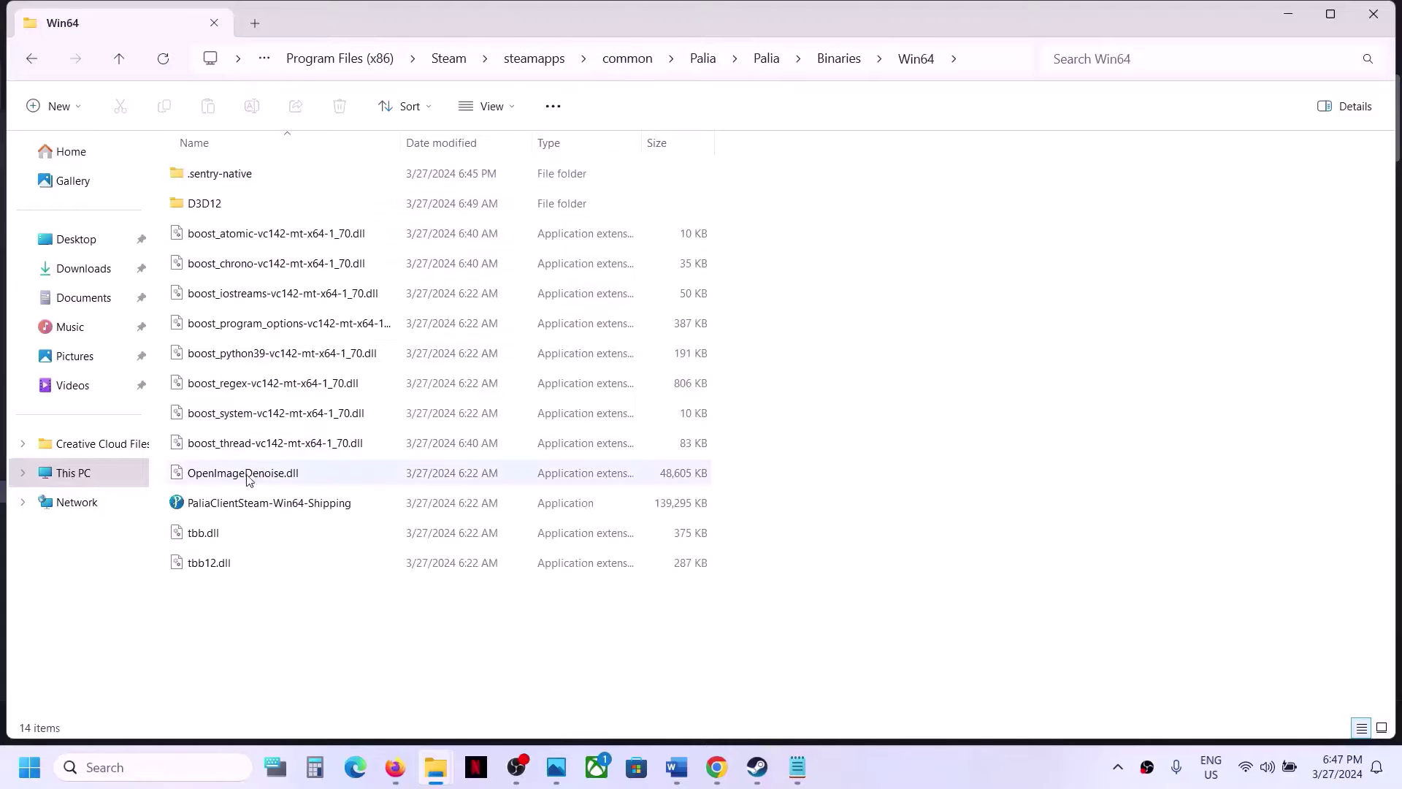
Set the PaliaClientSteam-Win64-Shipping application to run as an administrator and apply the change
left_click(233, 502)
right_click(232, 503)
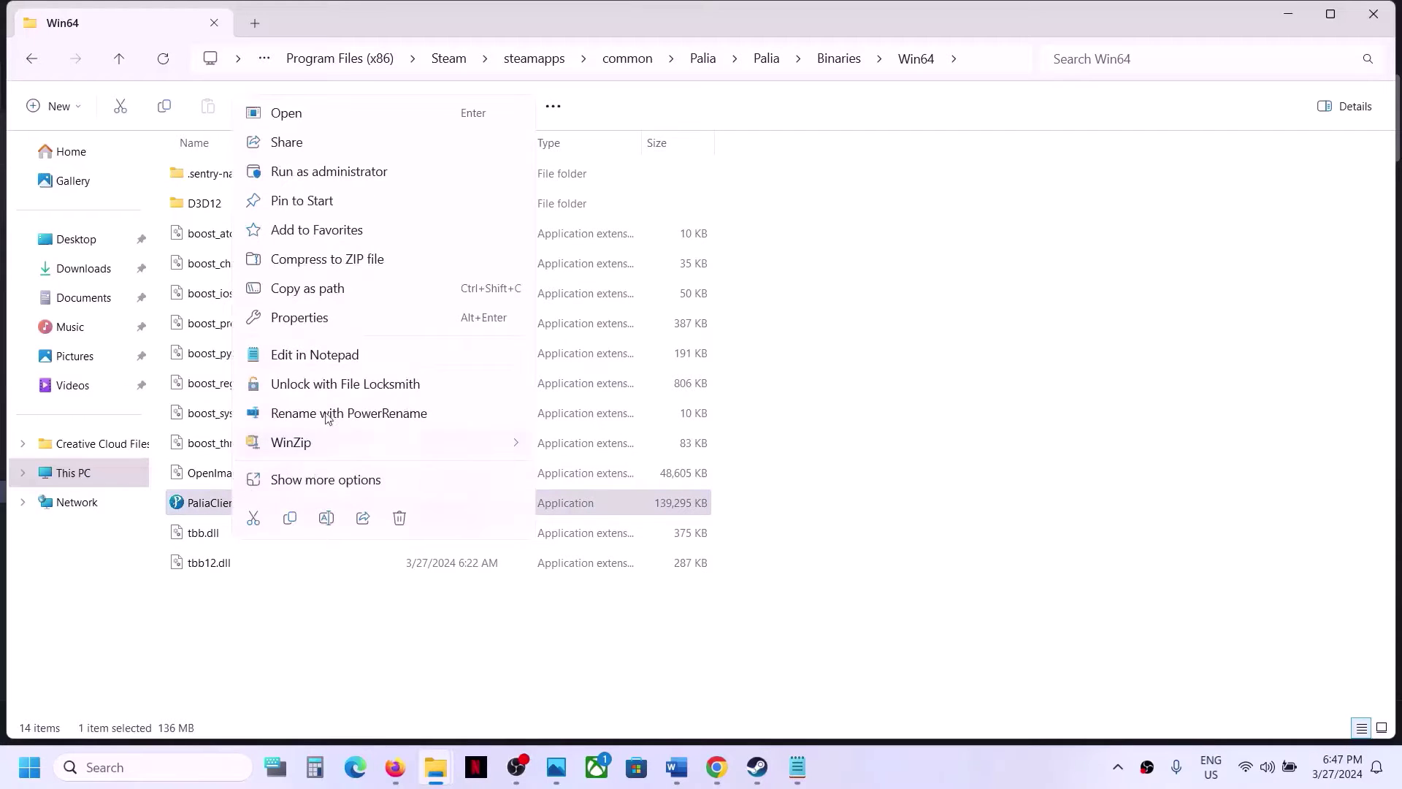
left_click(300, 318)
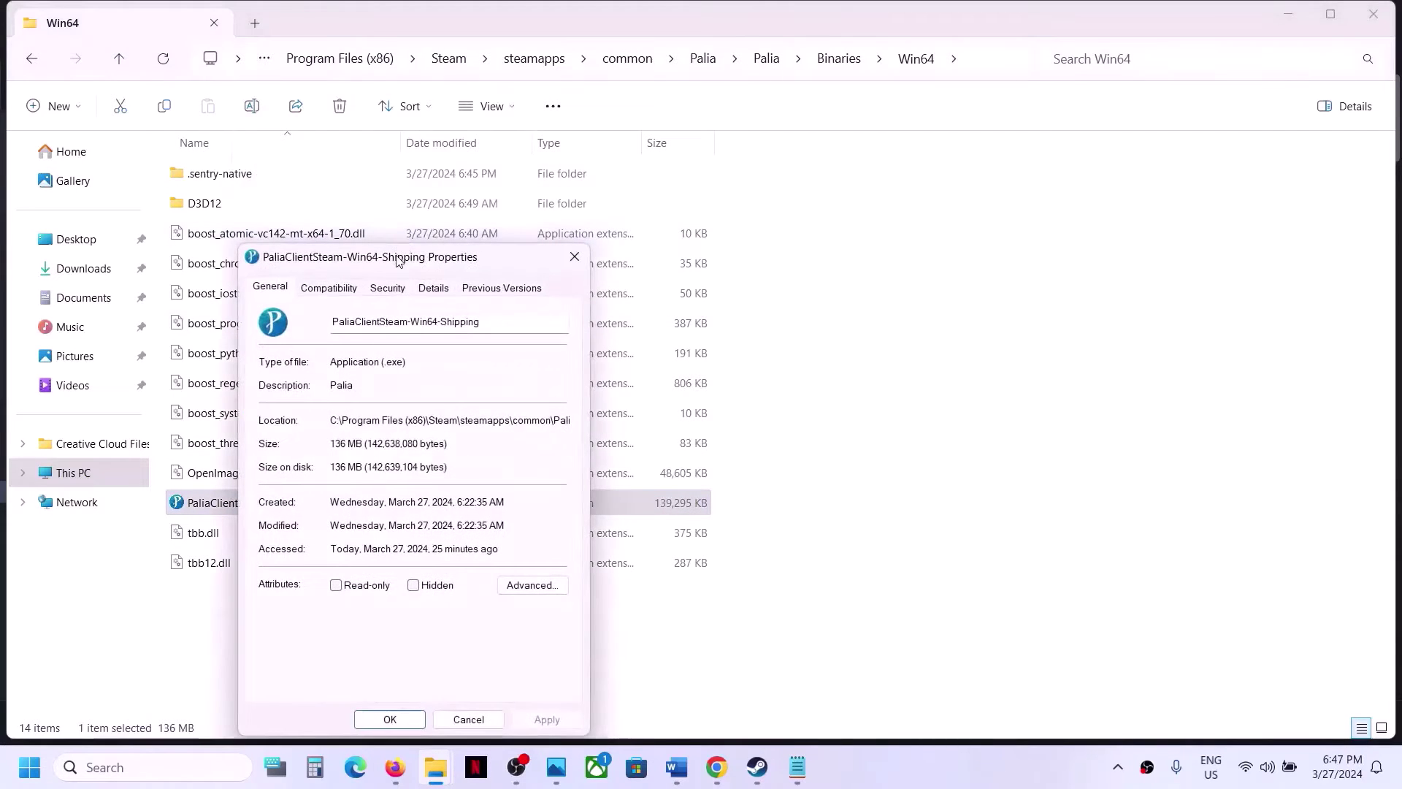
left_click_drag(398, 260, 504, 117)
left_click(439, 146)
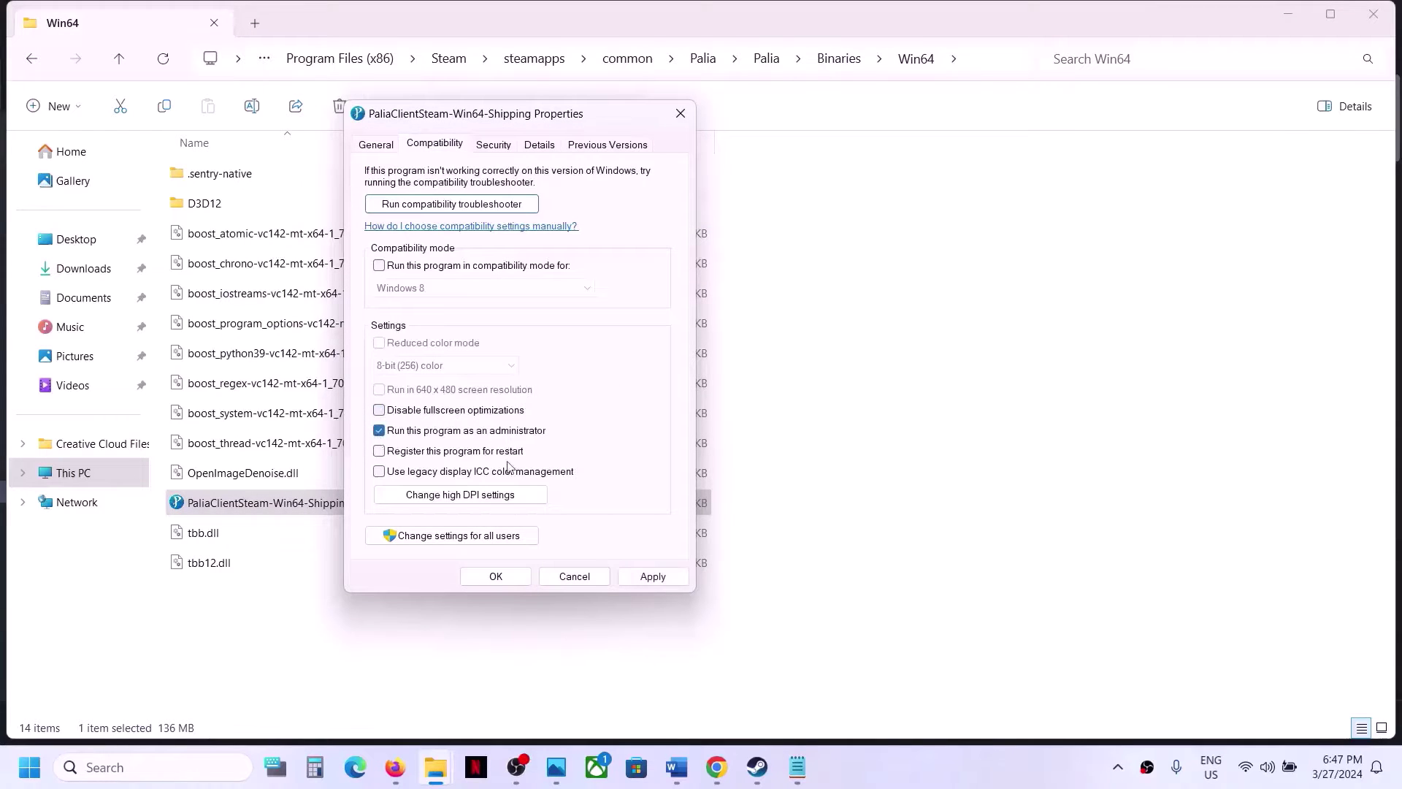
left_click(648, 577)
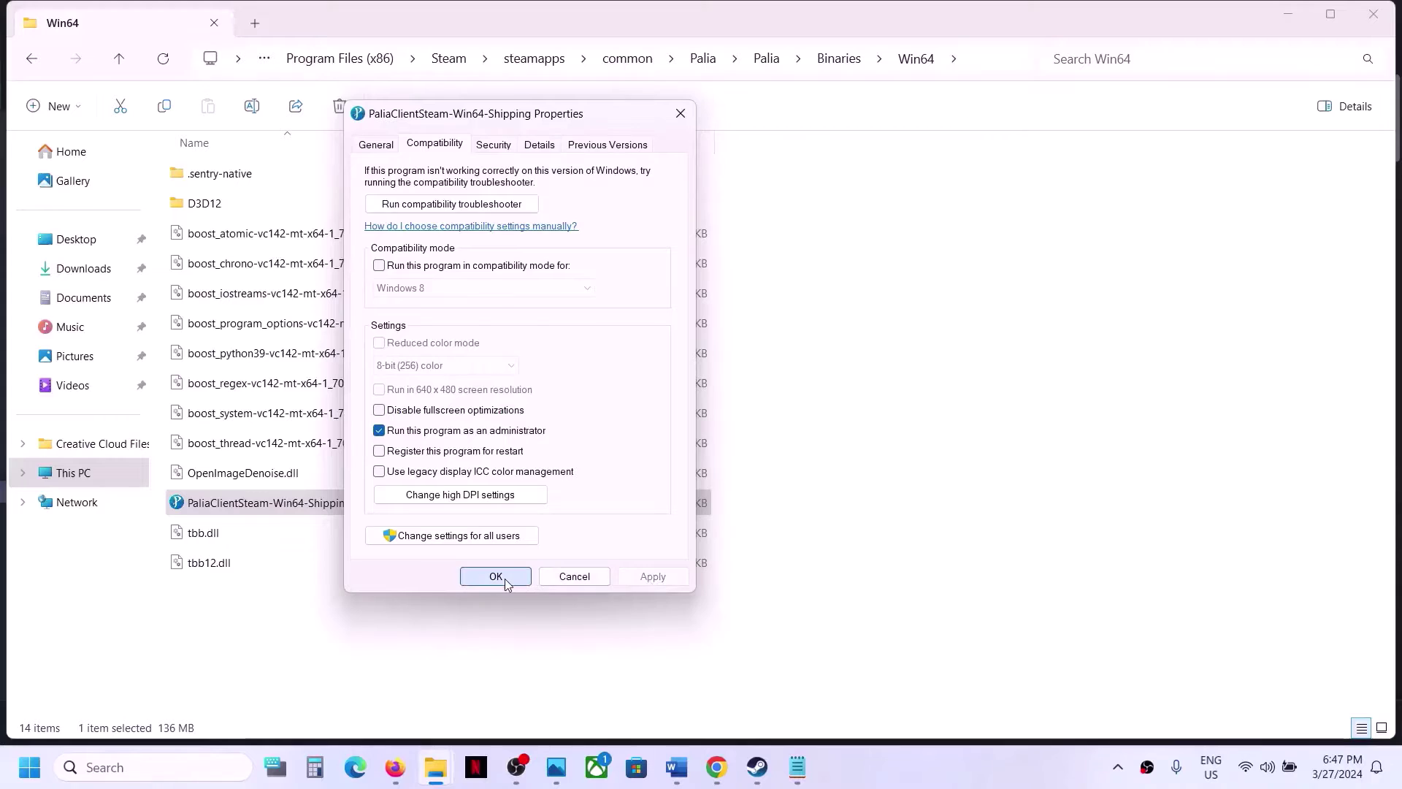
left_click(503, 577)
Set PaliaClientSteam-Win64-Shipping to Windows 7 compatibility mode, disable its fullscreen optimizations, and apply the changes
right_click(290, 511)
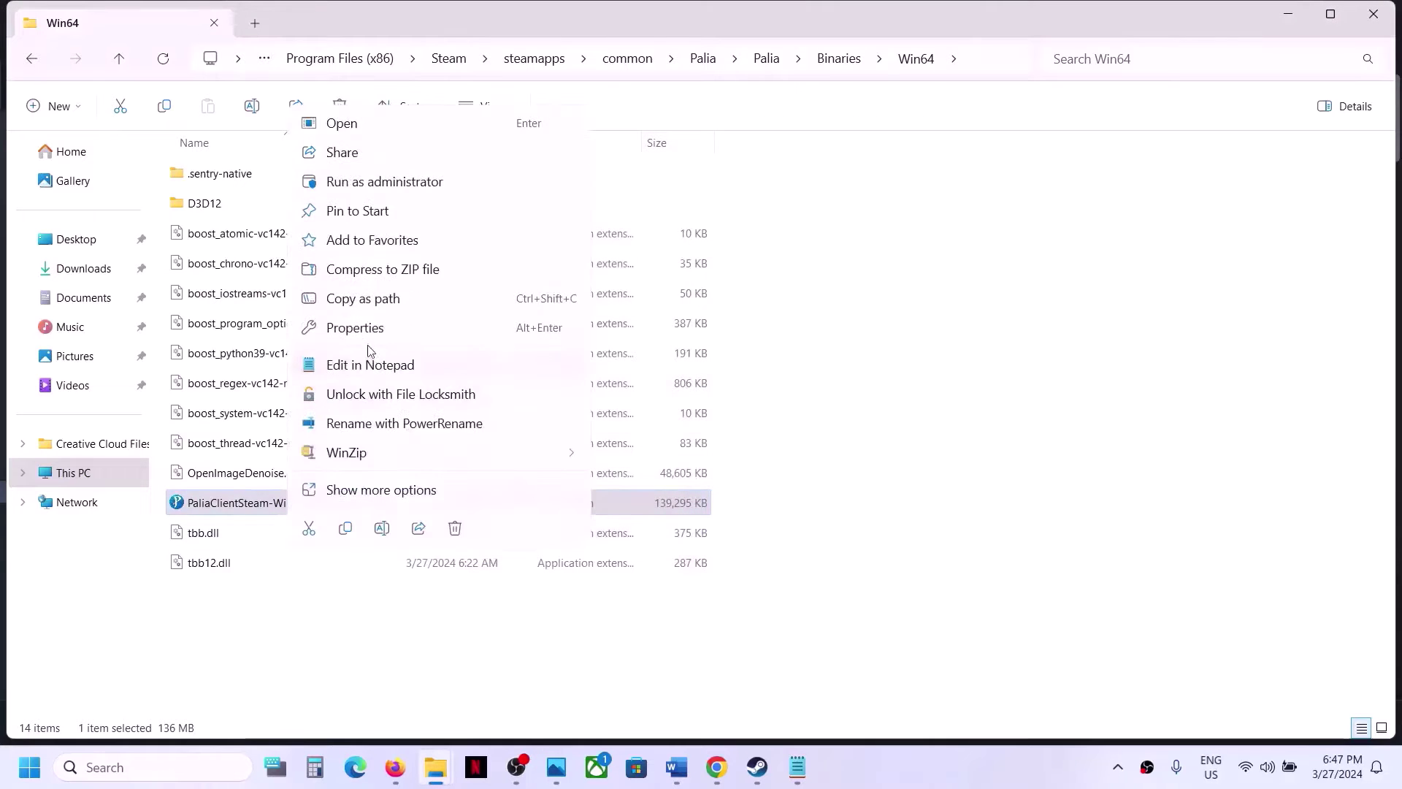
left_click(359, 328)
left_click(389, 289)
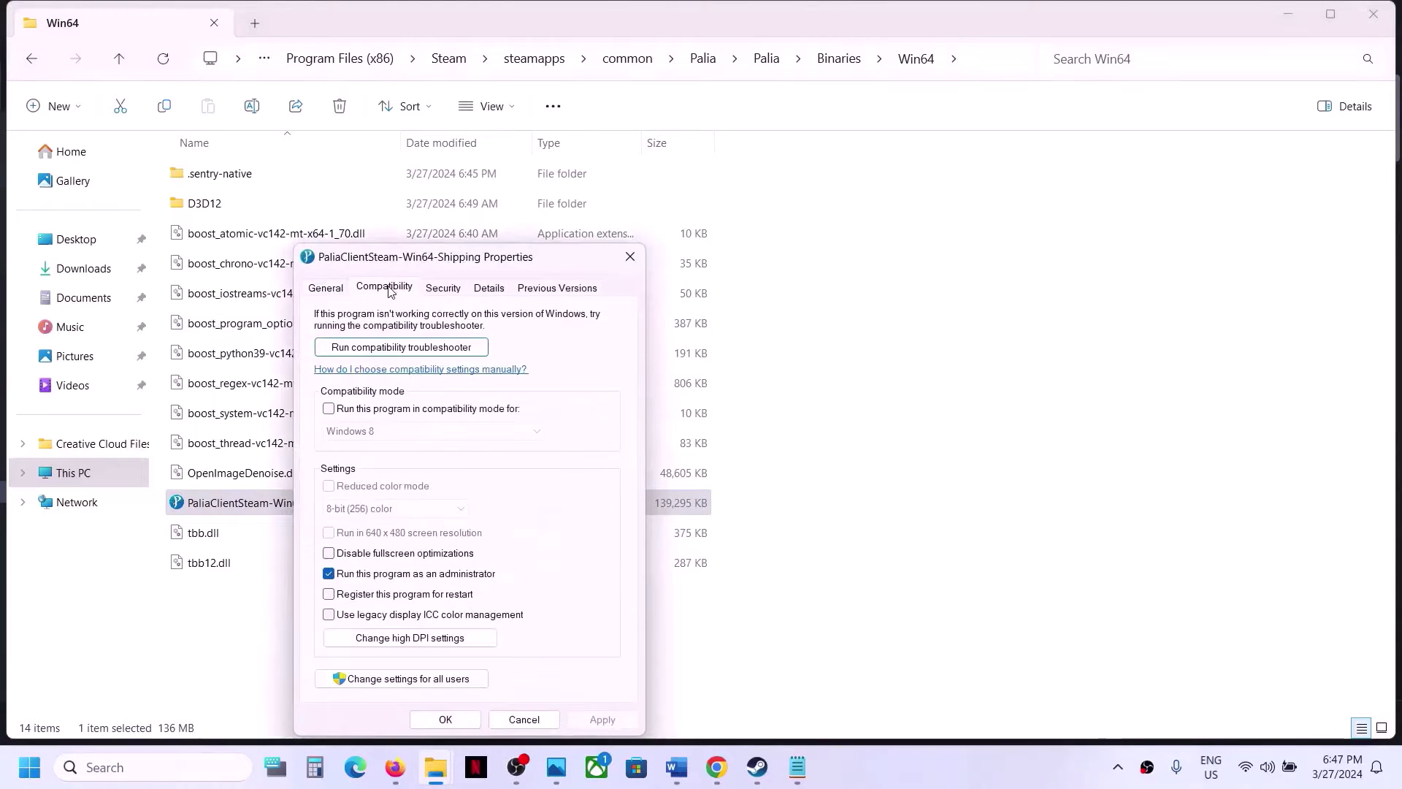
left_click(329, 409)
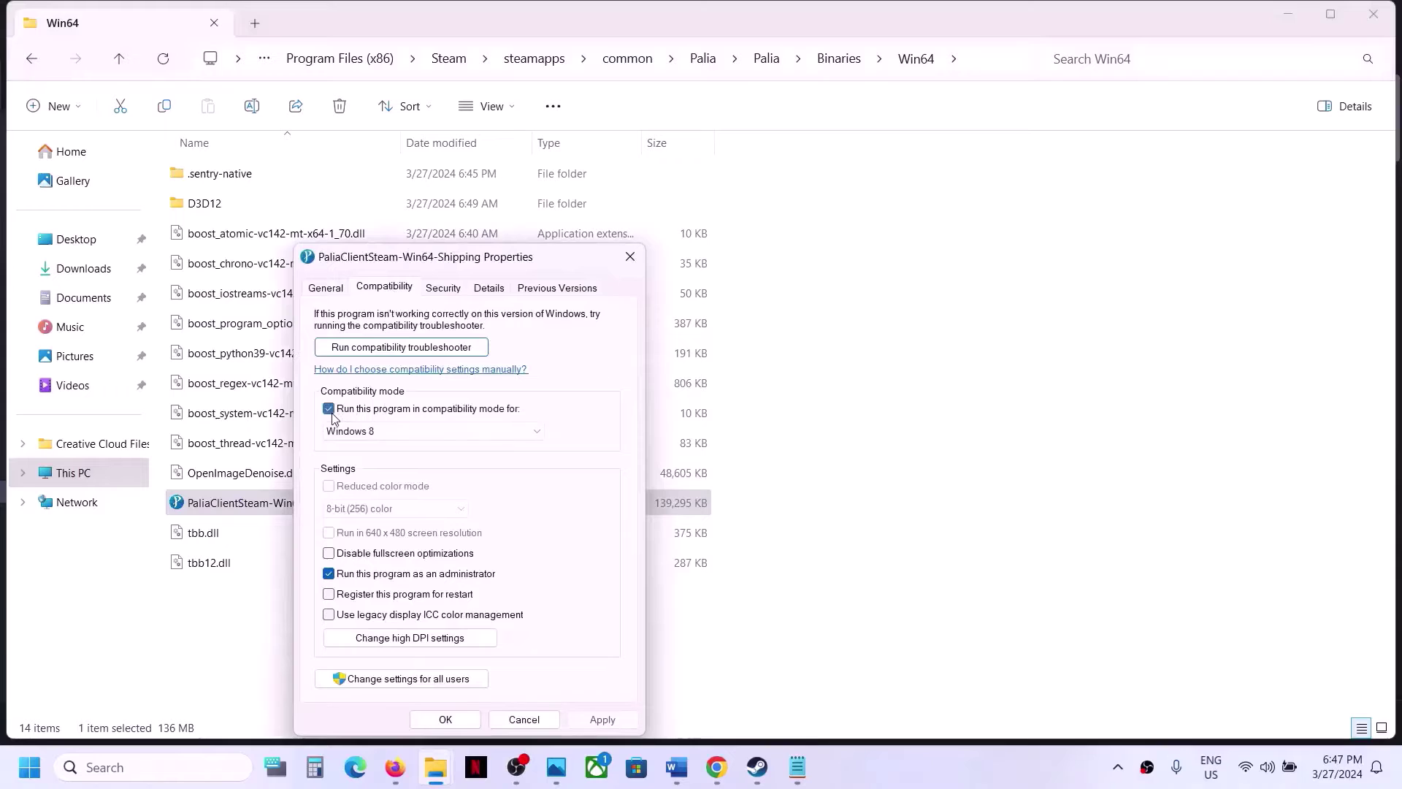
left_click(395, 437)
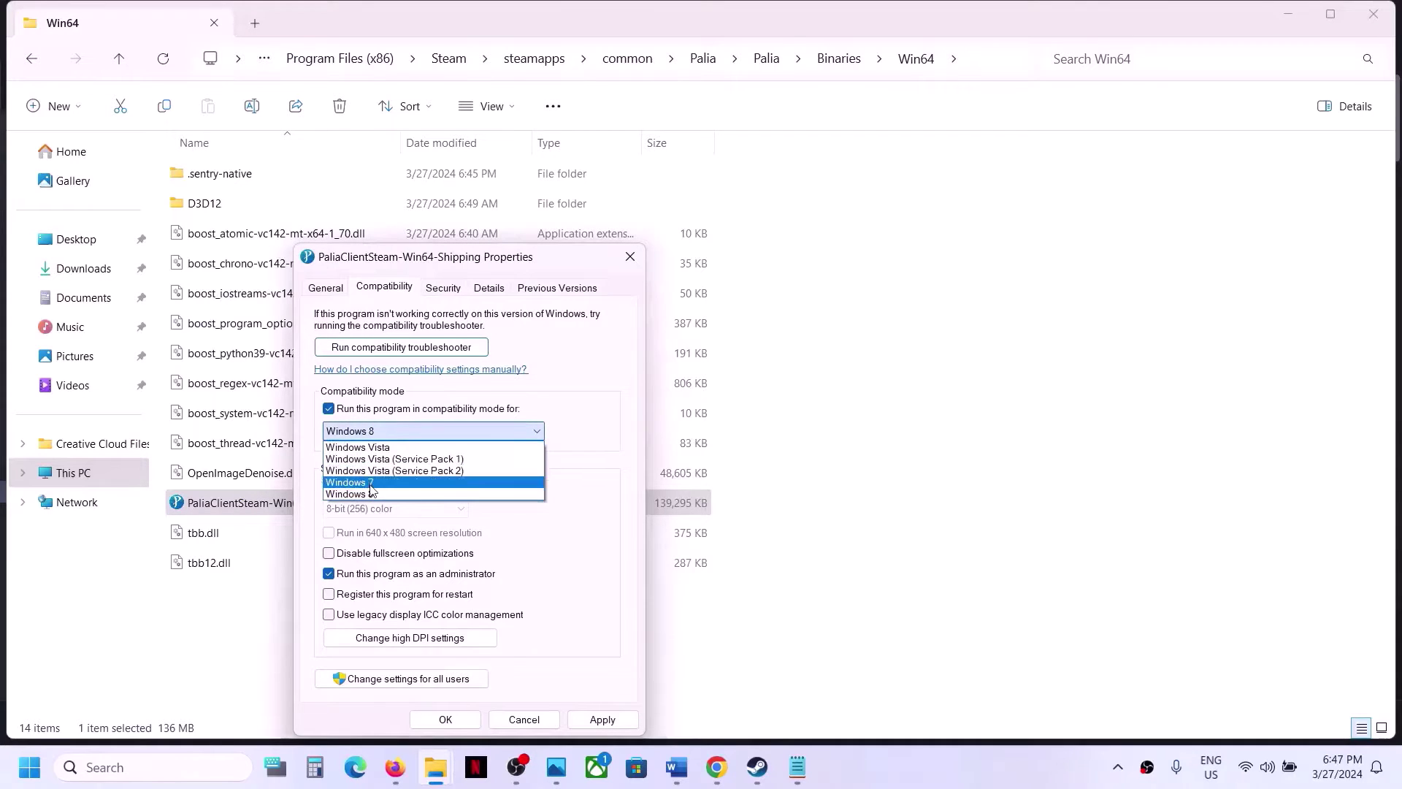
left_click(371, 486)
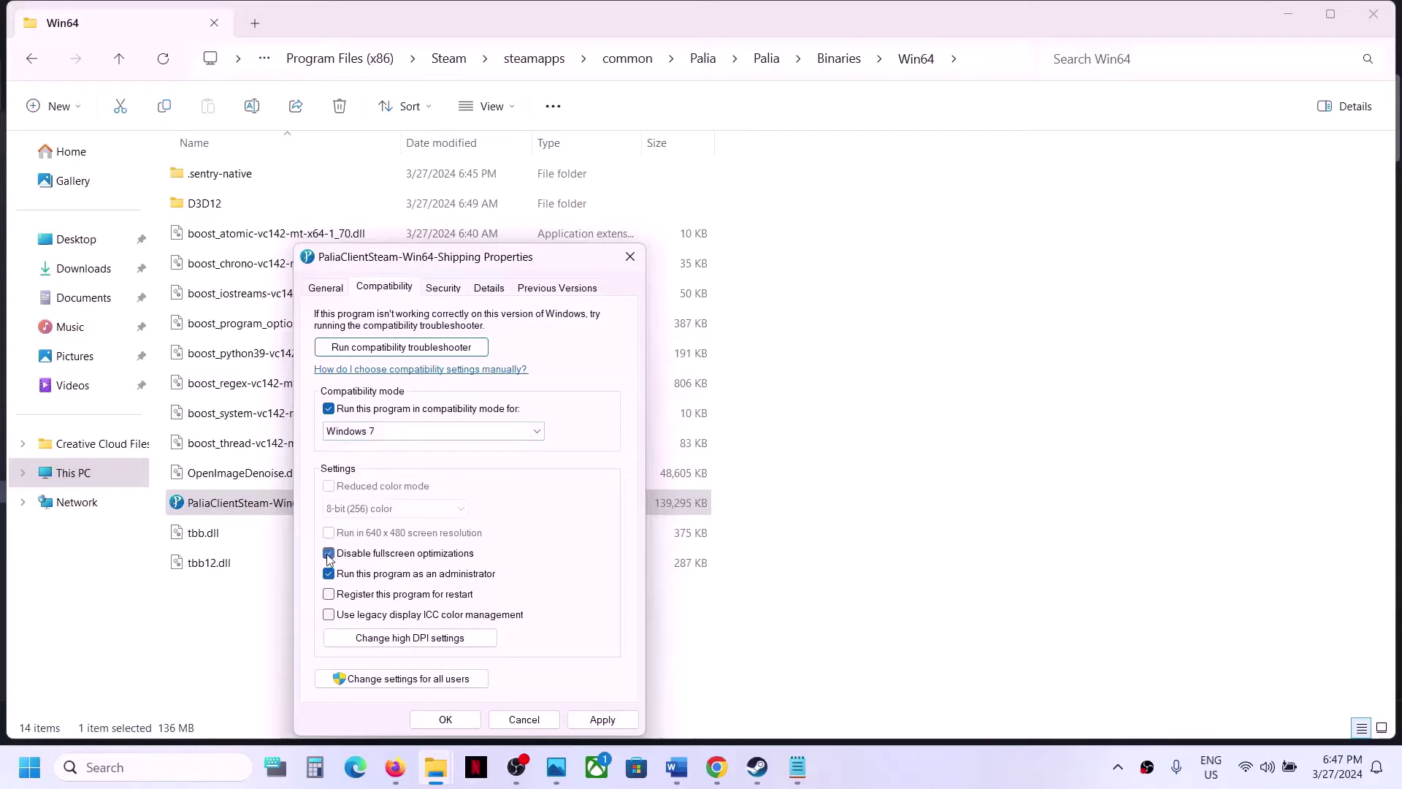
left_click(601, 720)
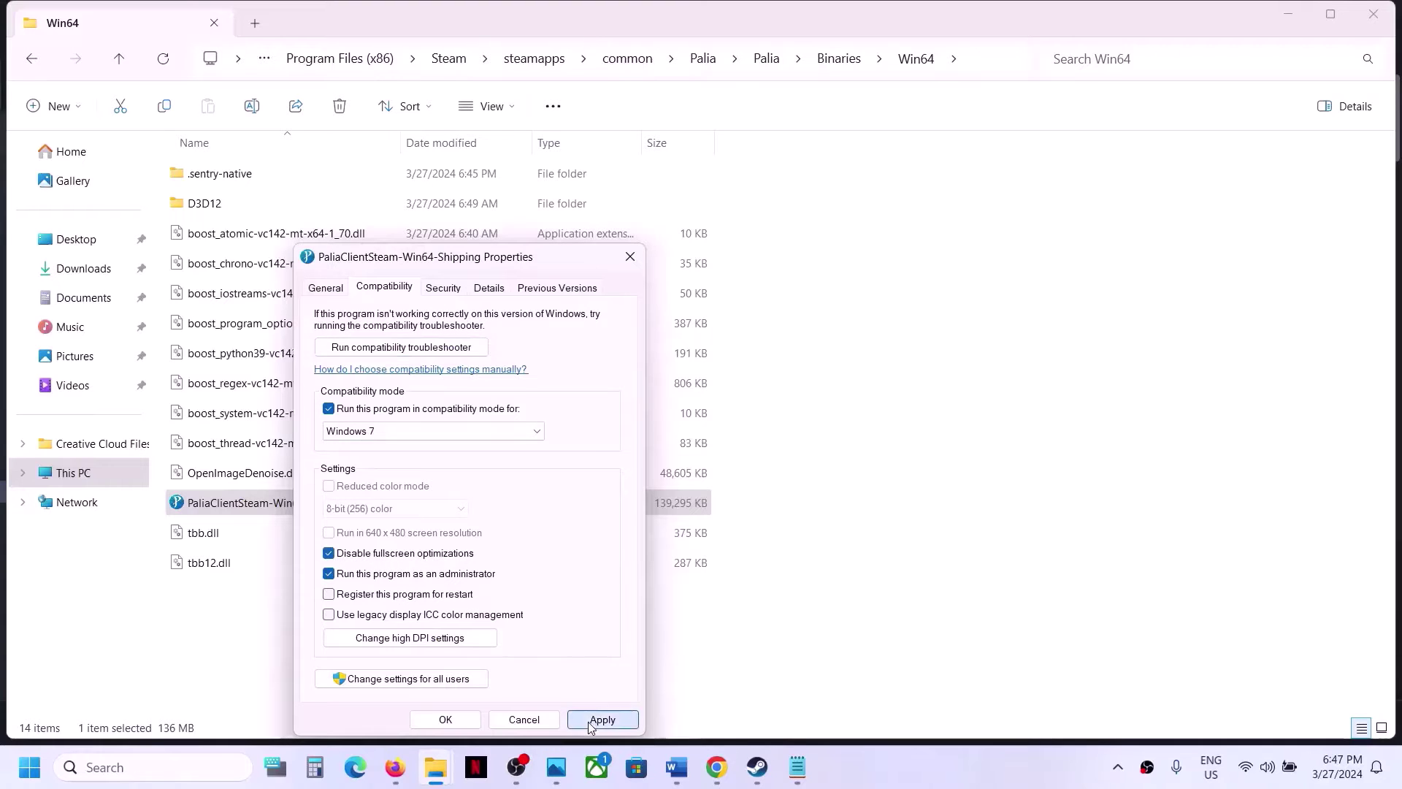
left_click(434, 723)
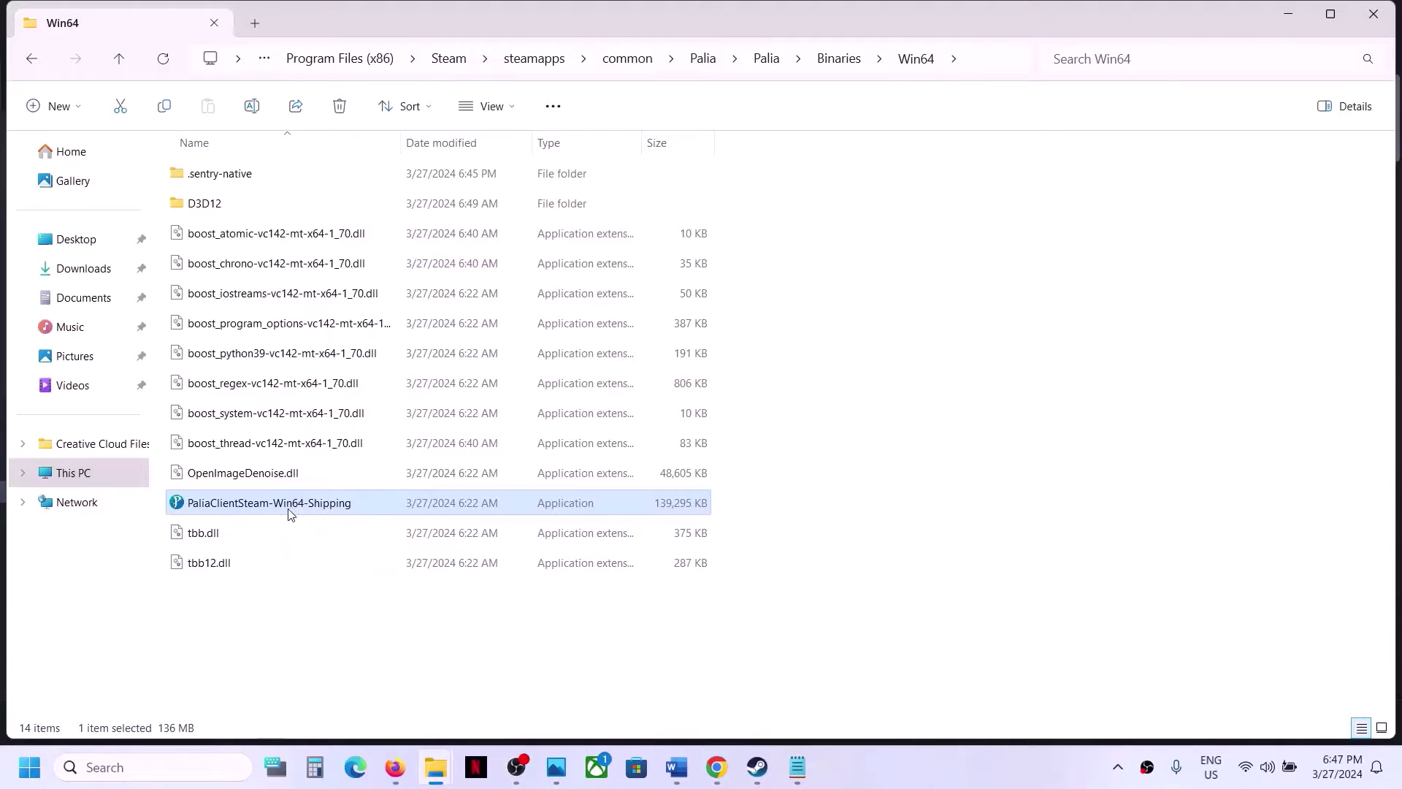
Turn off compatibility mode, disabled fullscreen optimizations and run as administrator for PaliaClientSteam-Win64-Shipping and apply
right_click(290, 514)
left_click(350, 340)
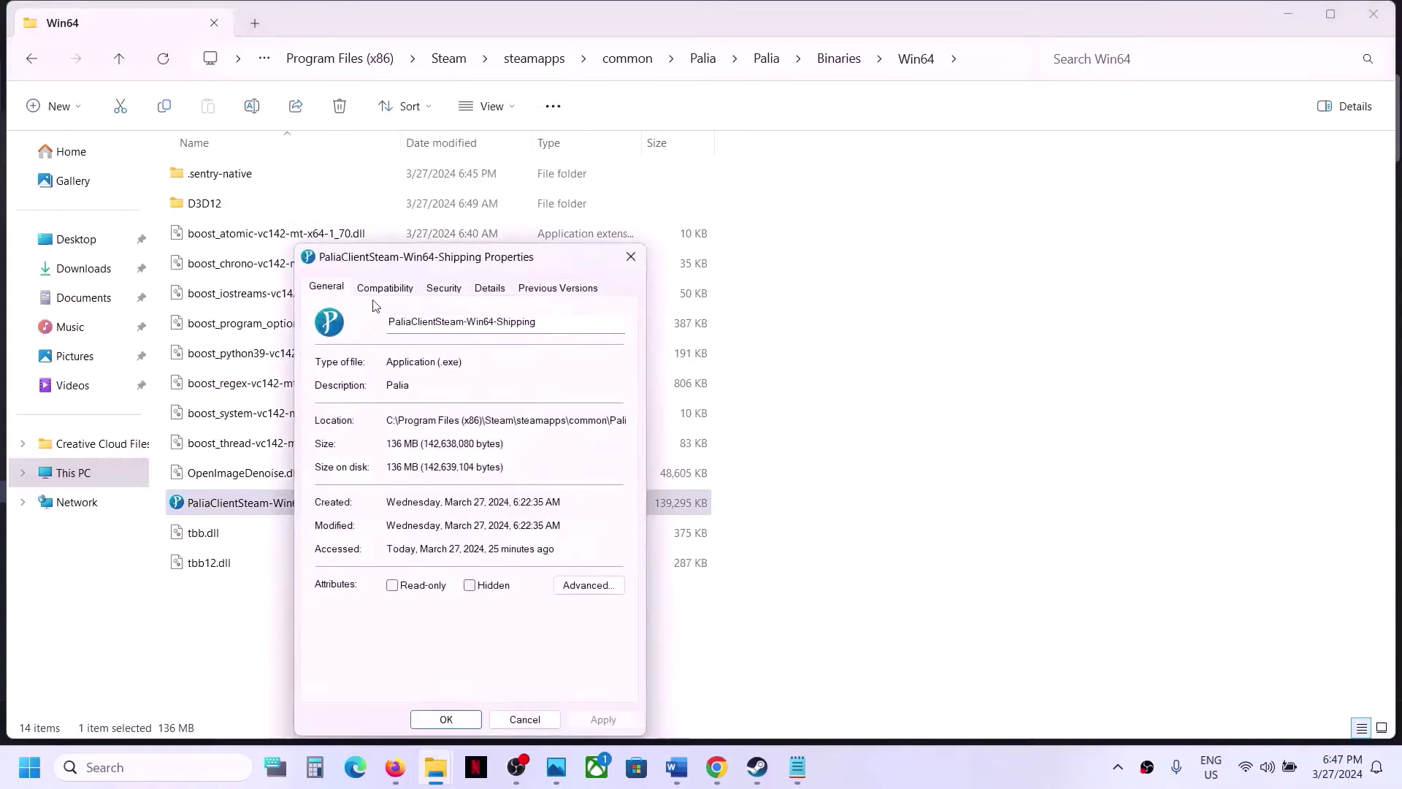
left_click(376, 292)
left_click(330, 409)
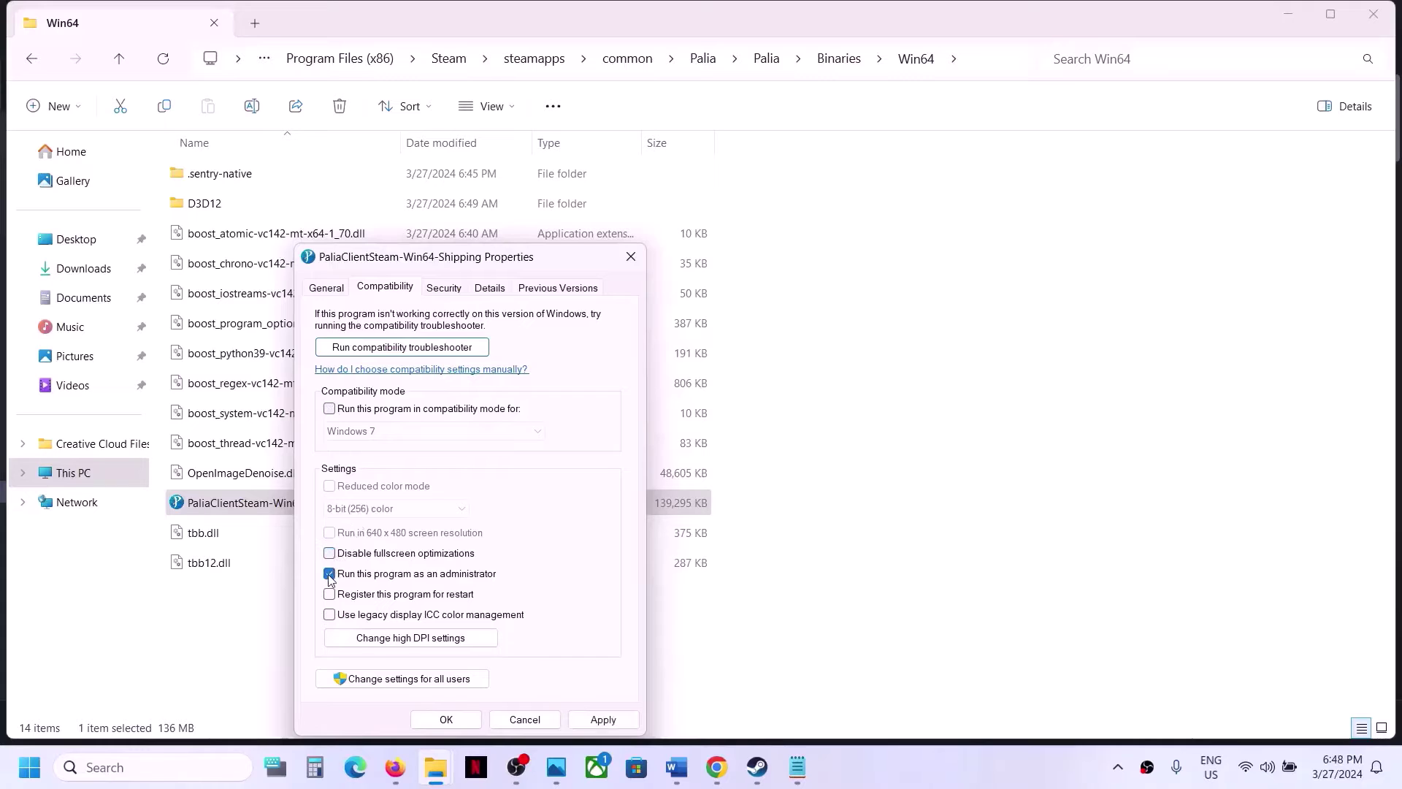
left_click(581, 716)
left_click(446, 719)
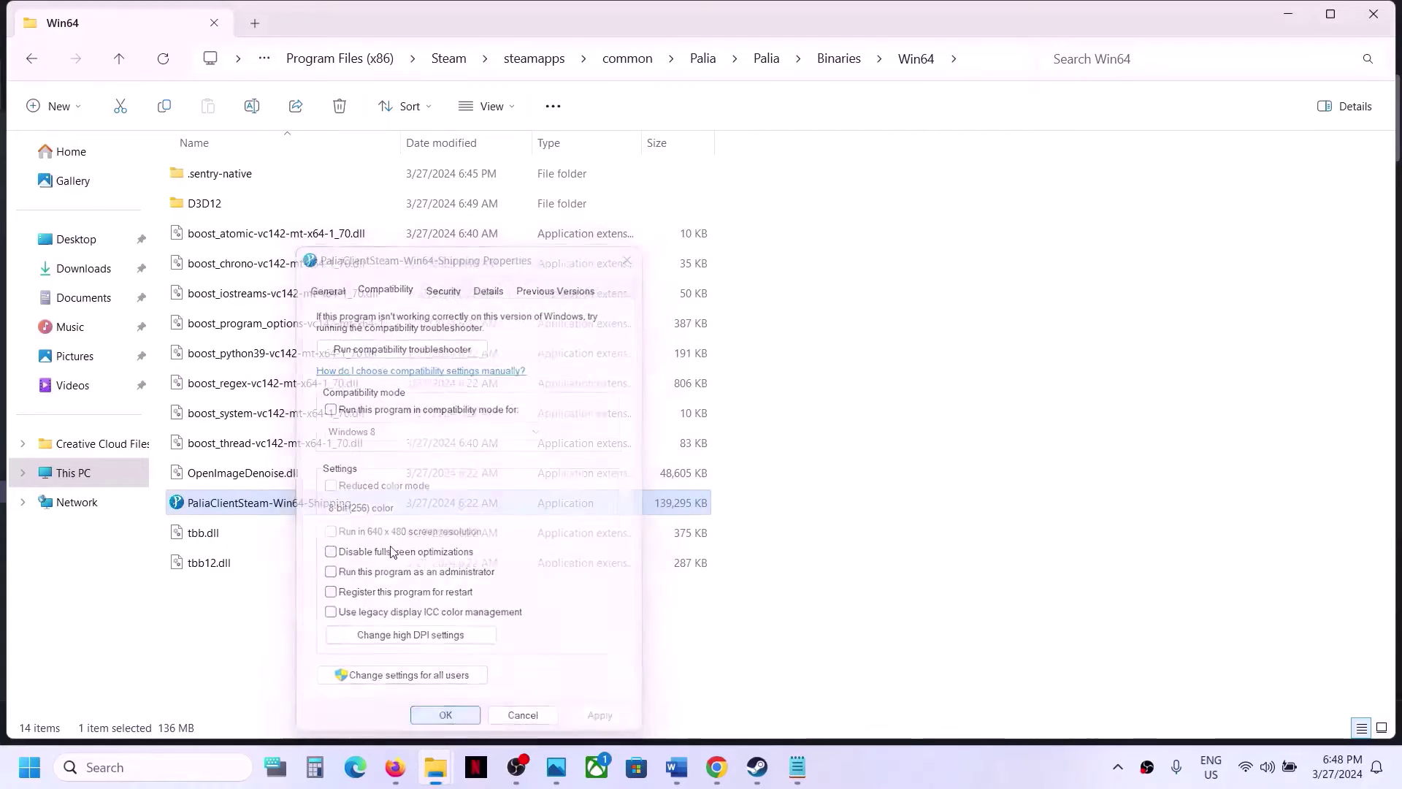
Turn off all compatibility options of the PaliaClientSteam application in the main Palia game folder and apply the changes
left_click(119, 58)
left_click(119, 59)
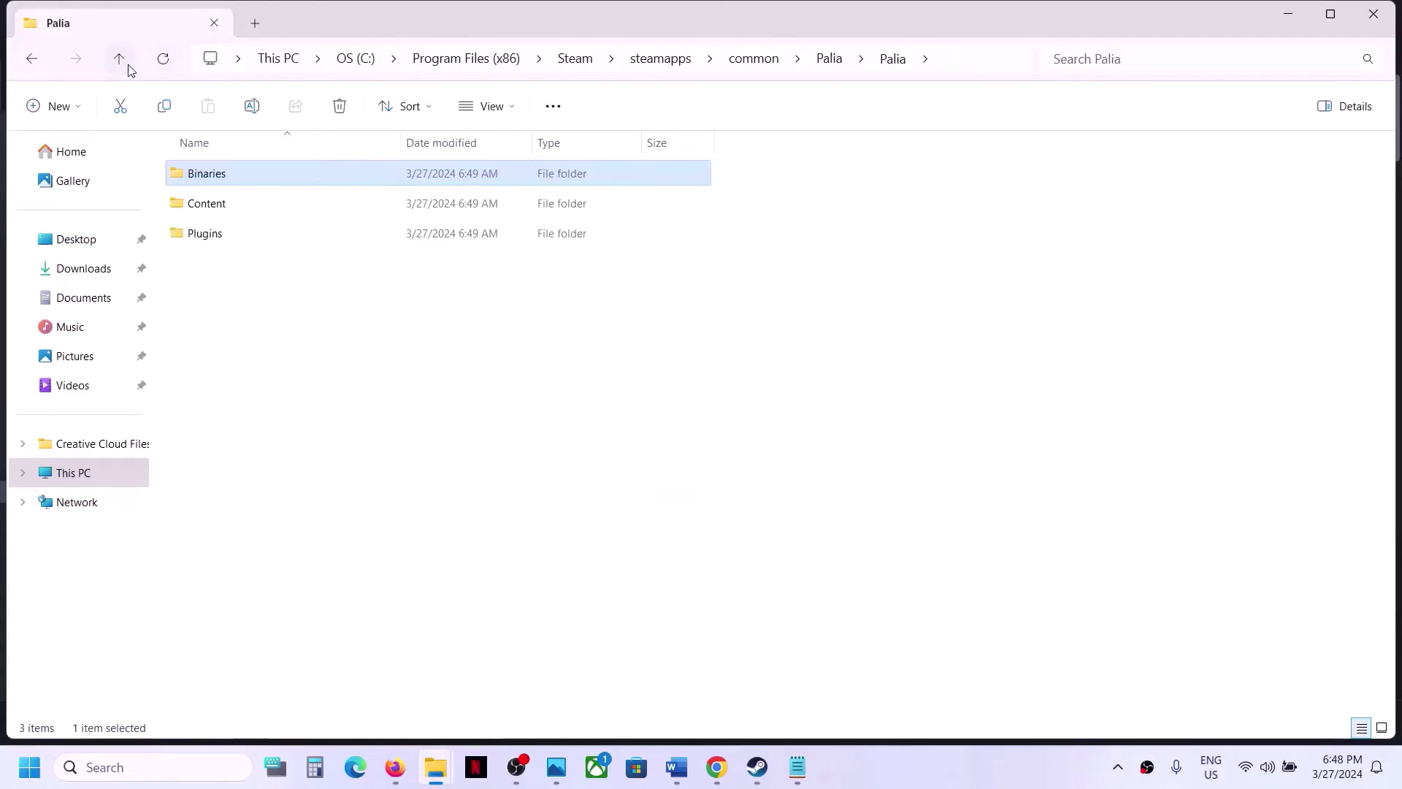
left_click(119, 58)
left_click(234, 264)
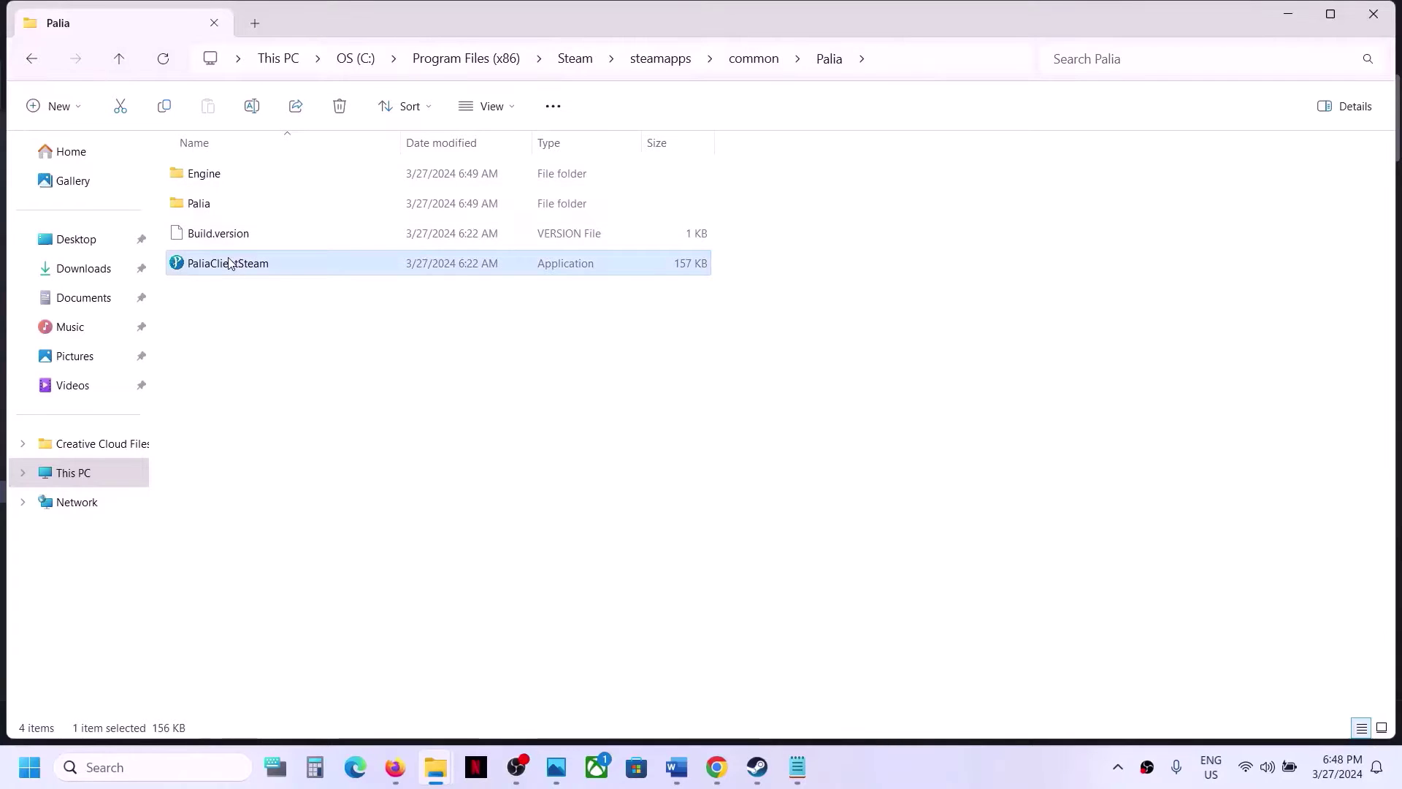
right_click(234, 264)
left_click(309, 485)
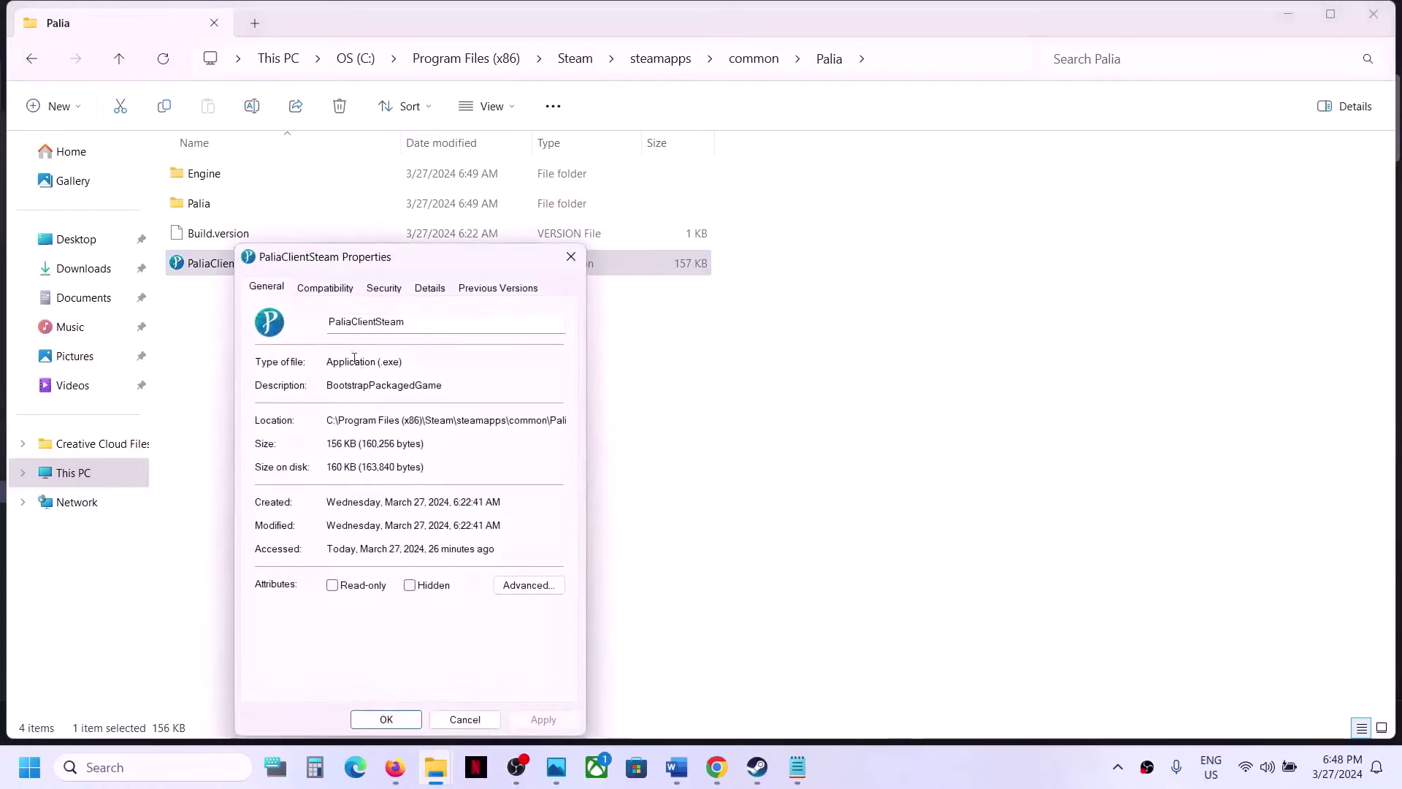
left_click(325, 286)
left_click(269, 409)
left_click(270, 409)
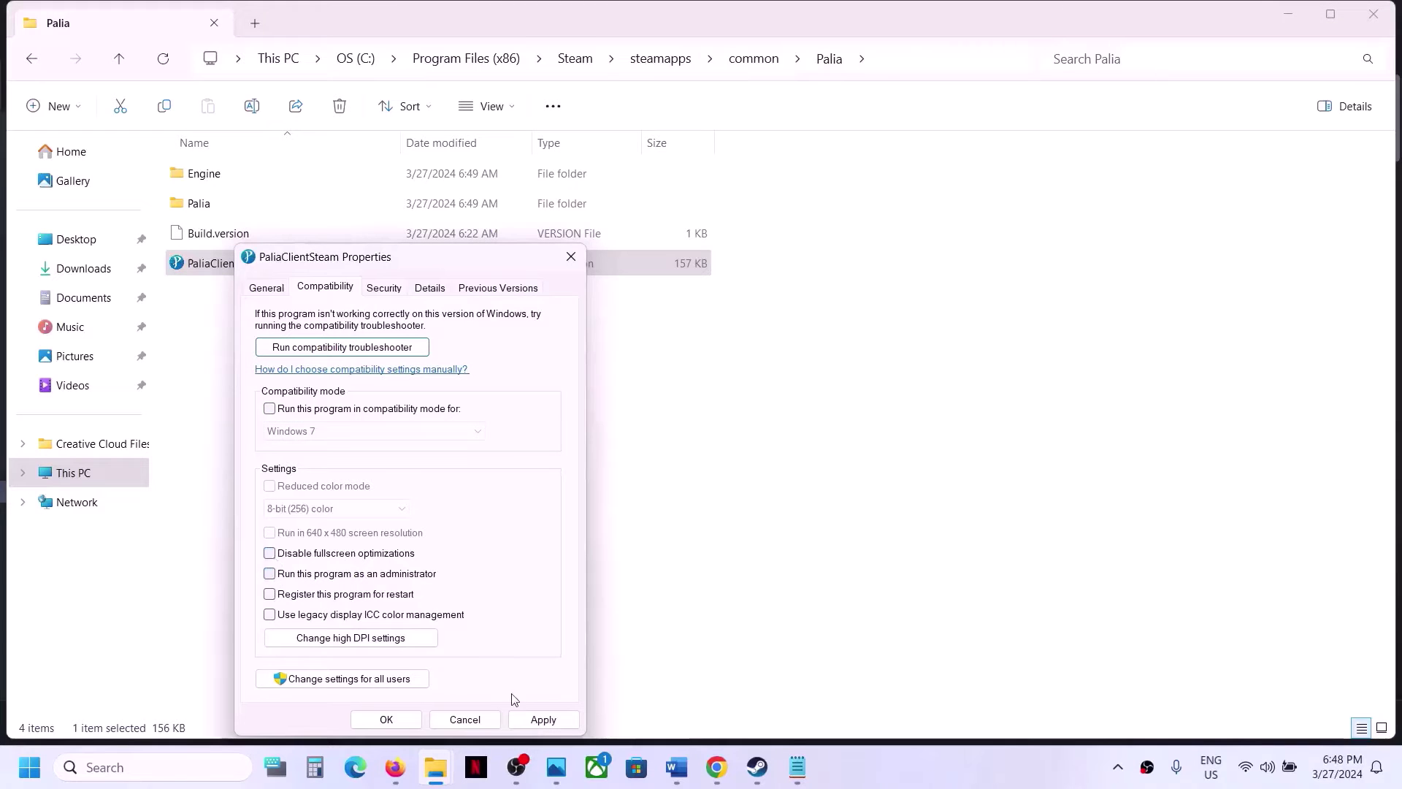
left_click(544, 719)
left_click(386, 719)
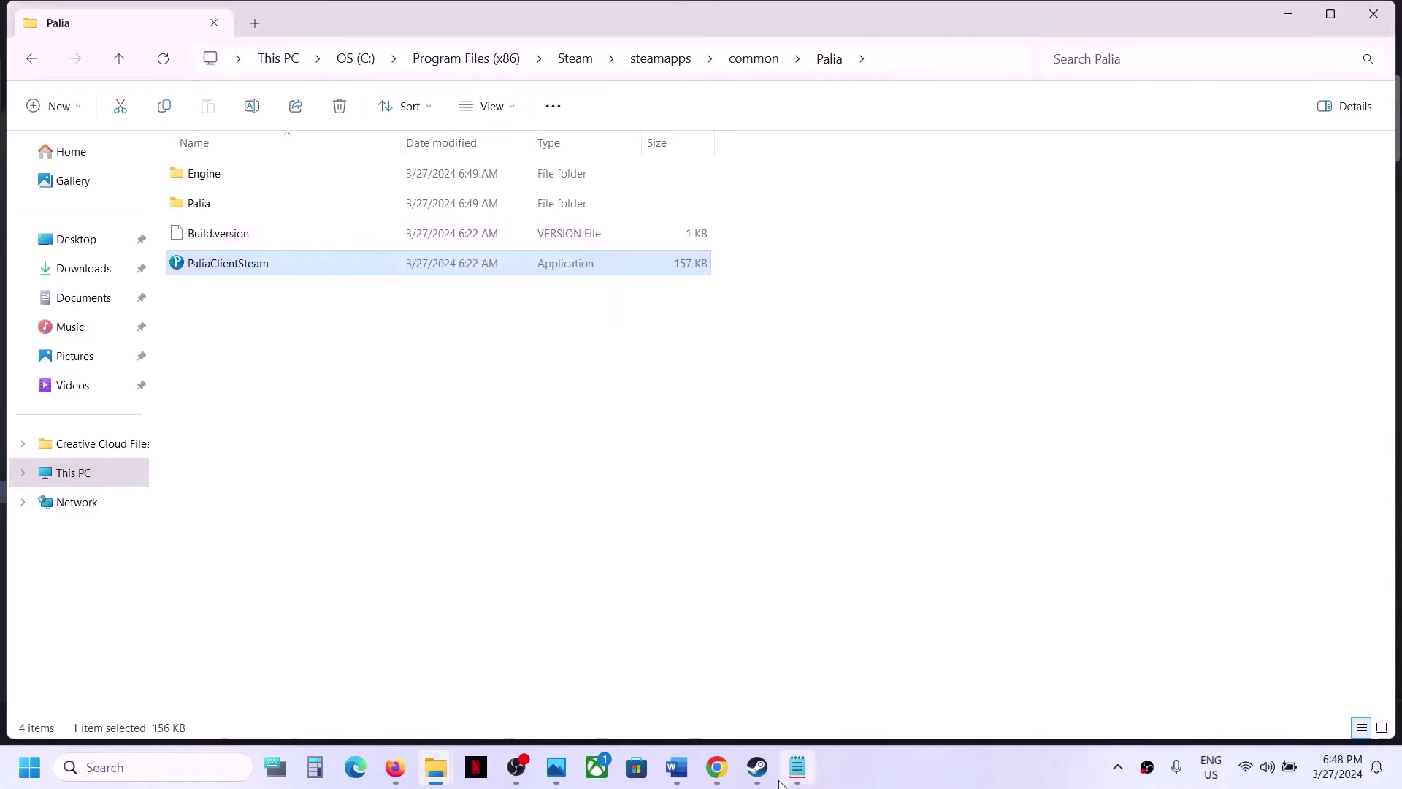
Switch to the Word document, read the Step 3 instructions on launch options, and return to Steam
left_click(758, 767)
left_click(677, 767)
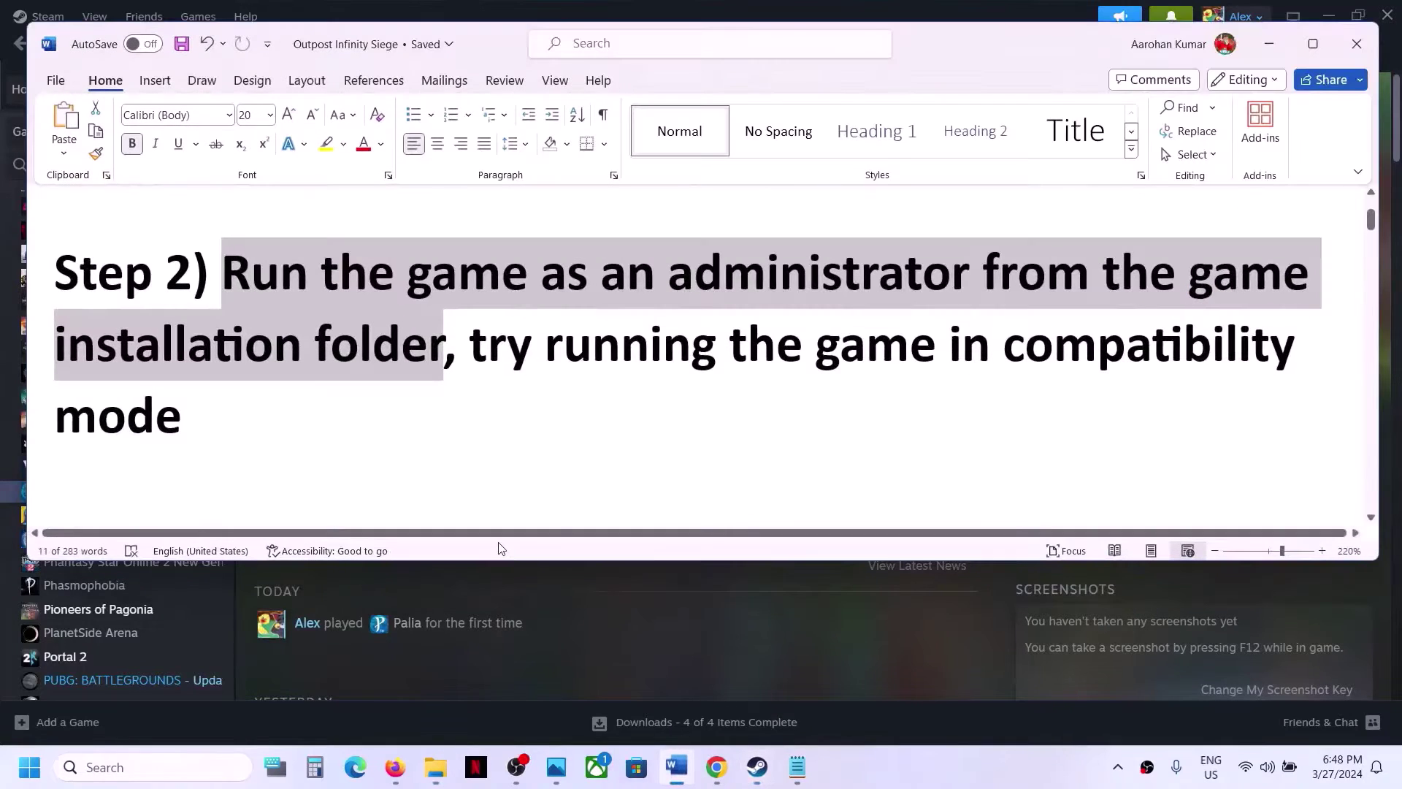
scroll(468, 475, "down", 3)
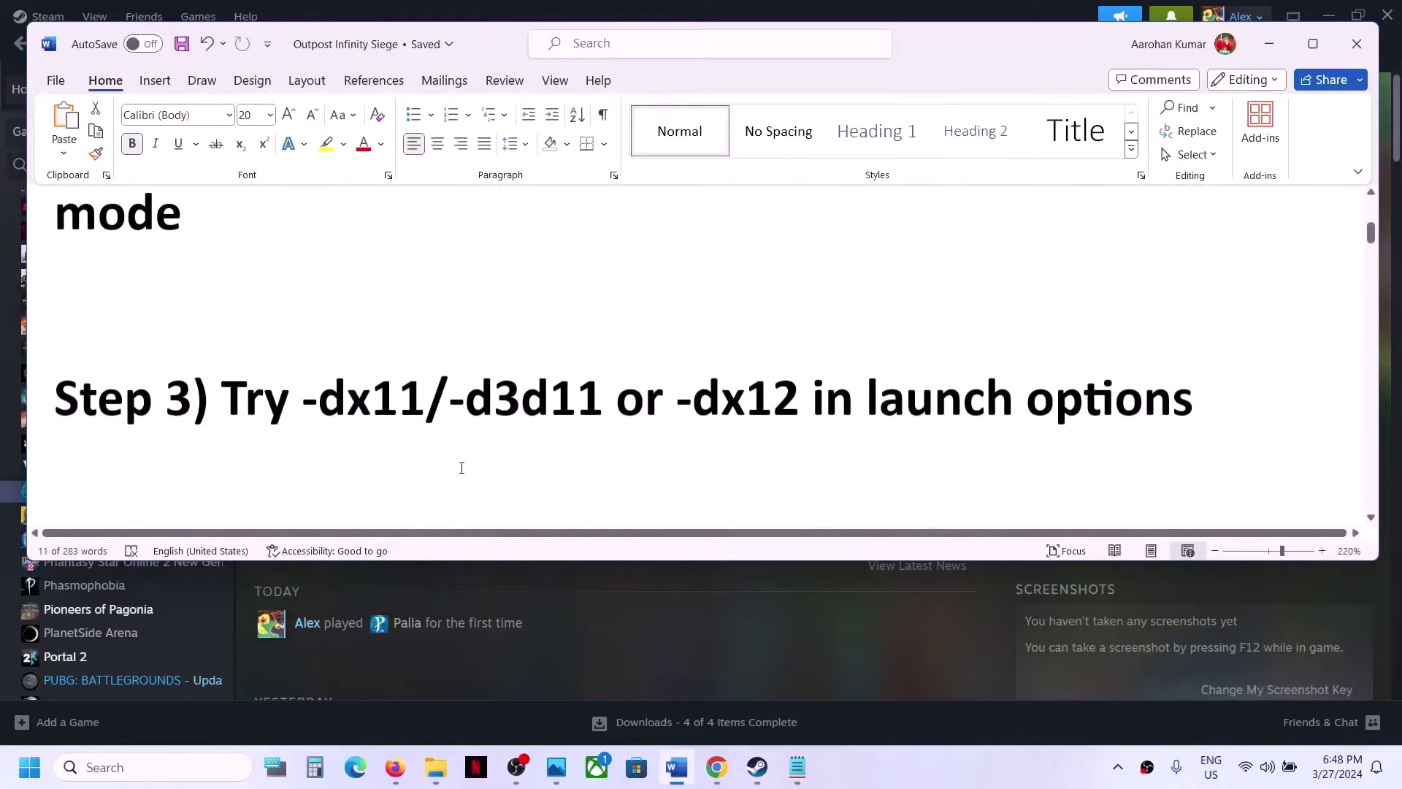
left_click_drag(343, 374, 861, 376)
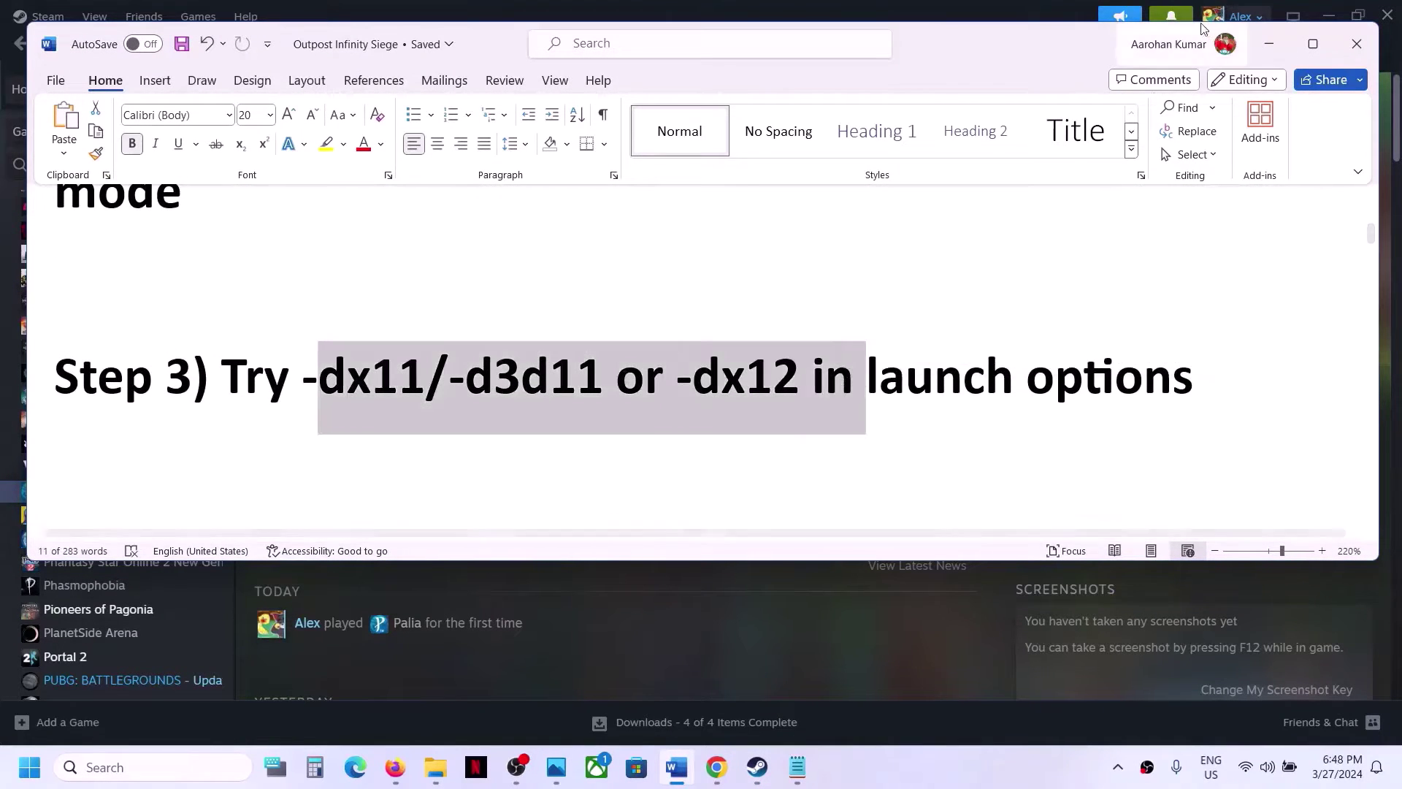
left_click(1268, 43)
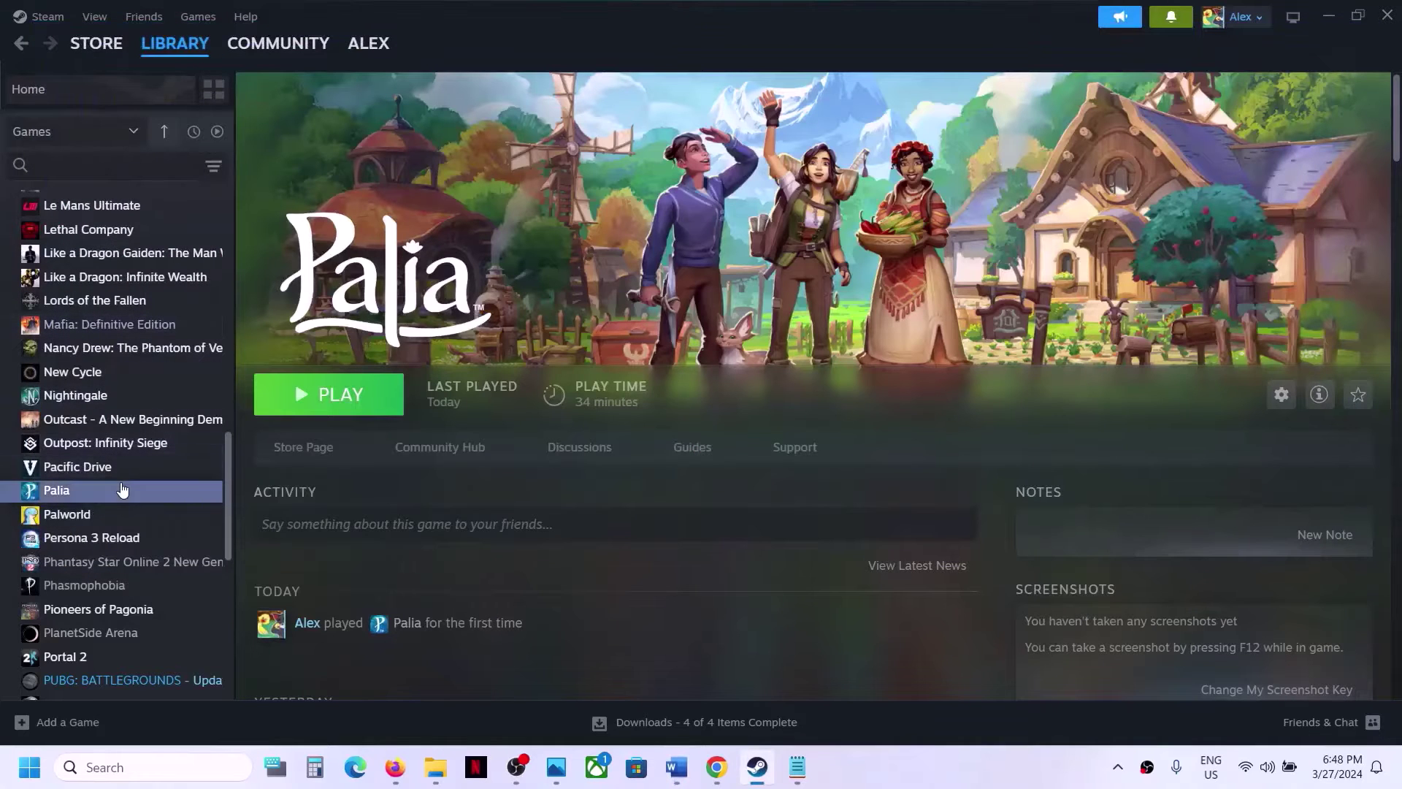
Set Palia's launch options to -dx11 in its Steam properties and close the properties
right_click(122, 490)
left_click(172, 623)
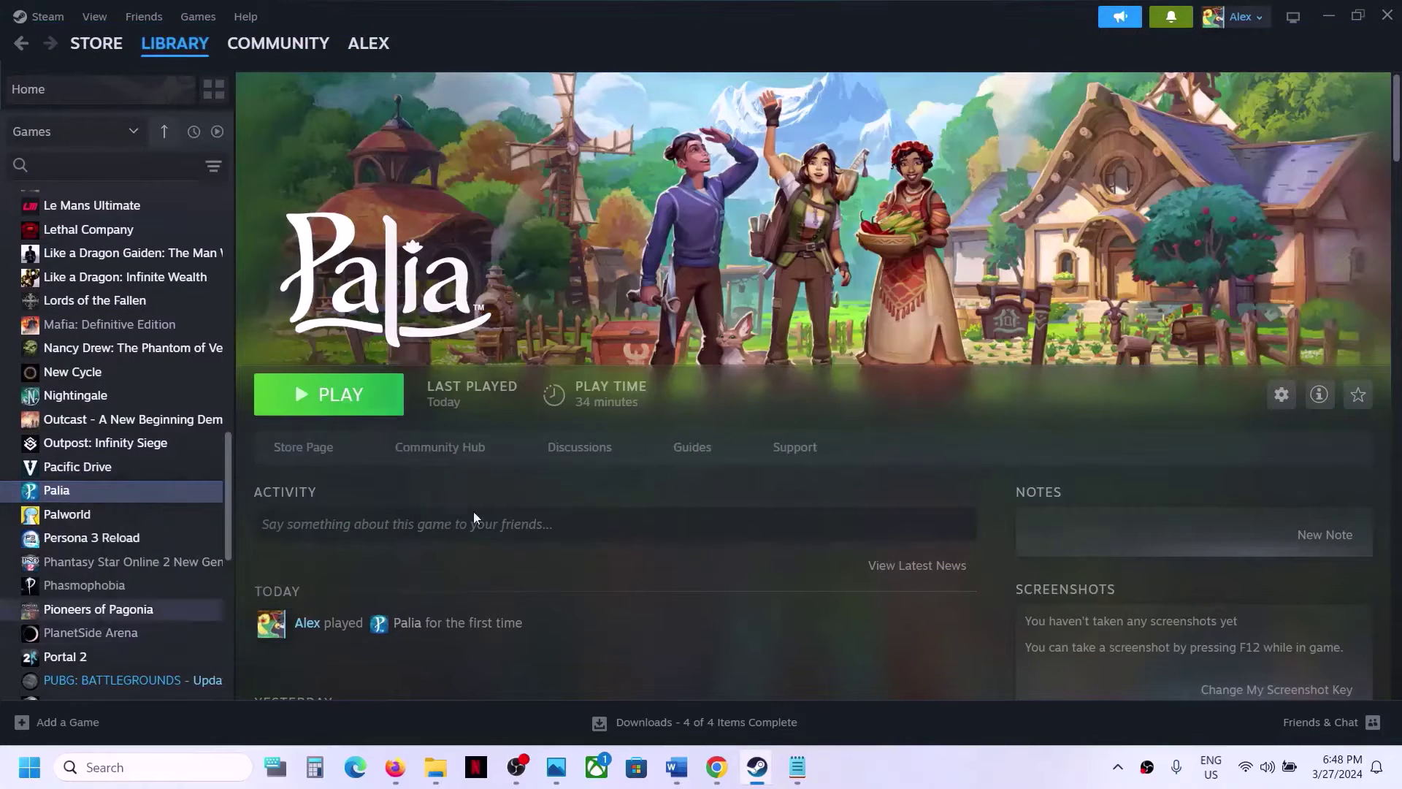
left_click(584, 322)
key("ctrl+a")
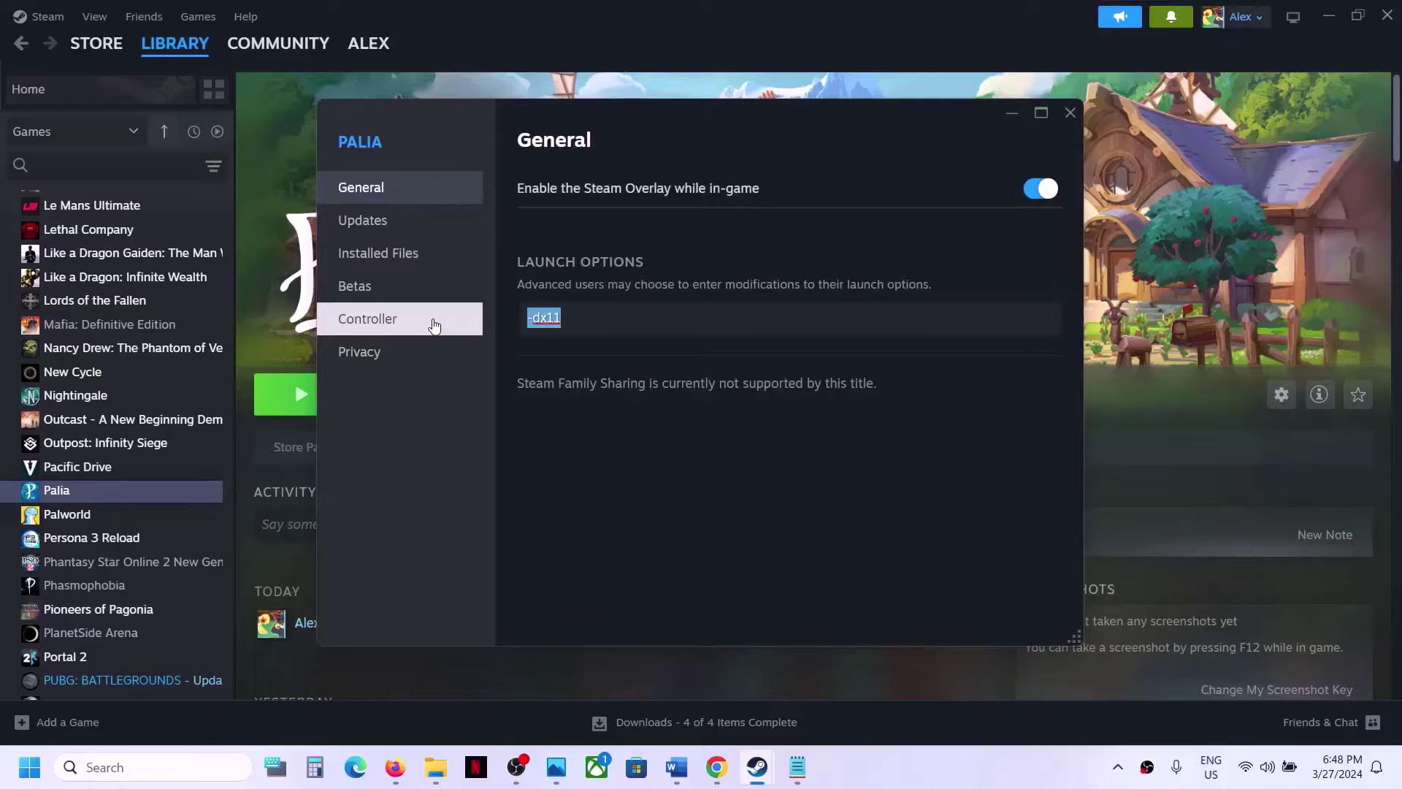
type("-d")
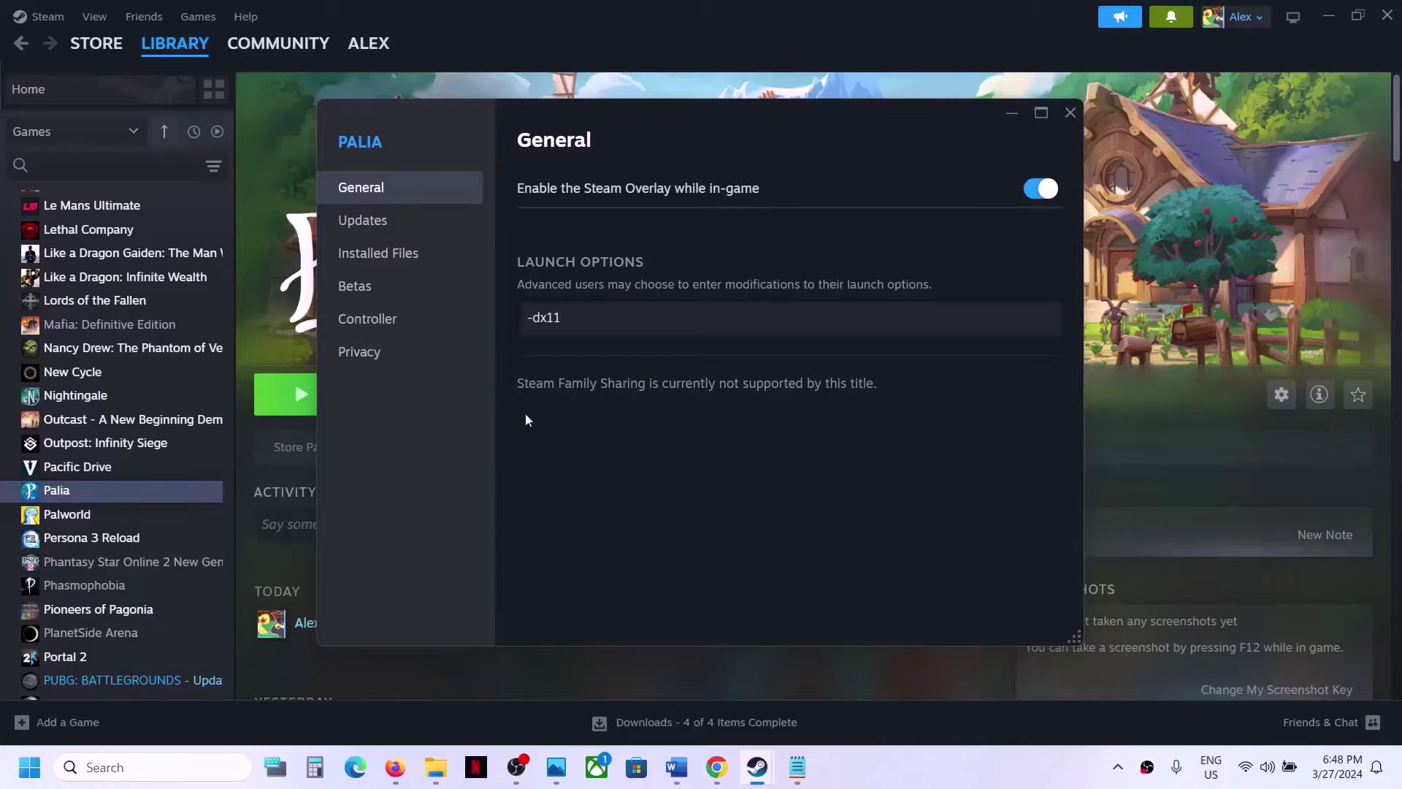
left_click(633, 472)
left_click(1074, 114)
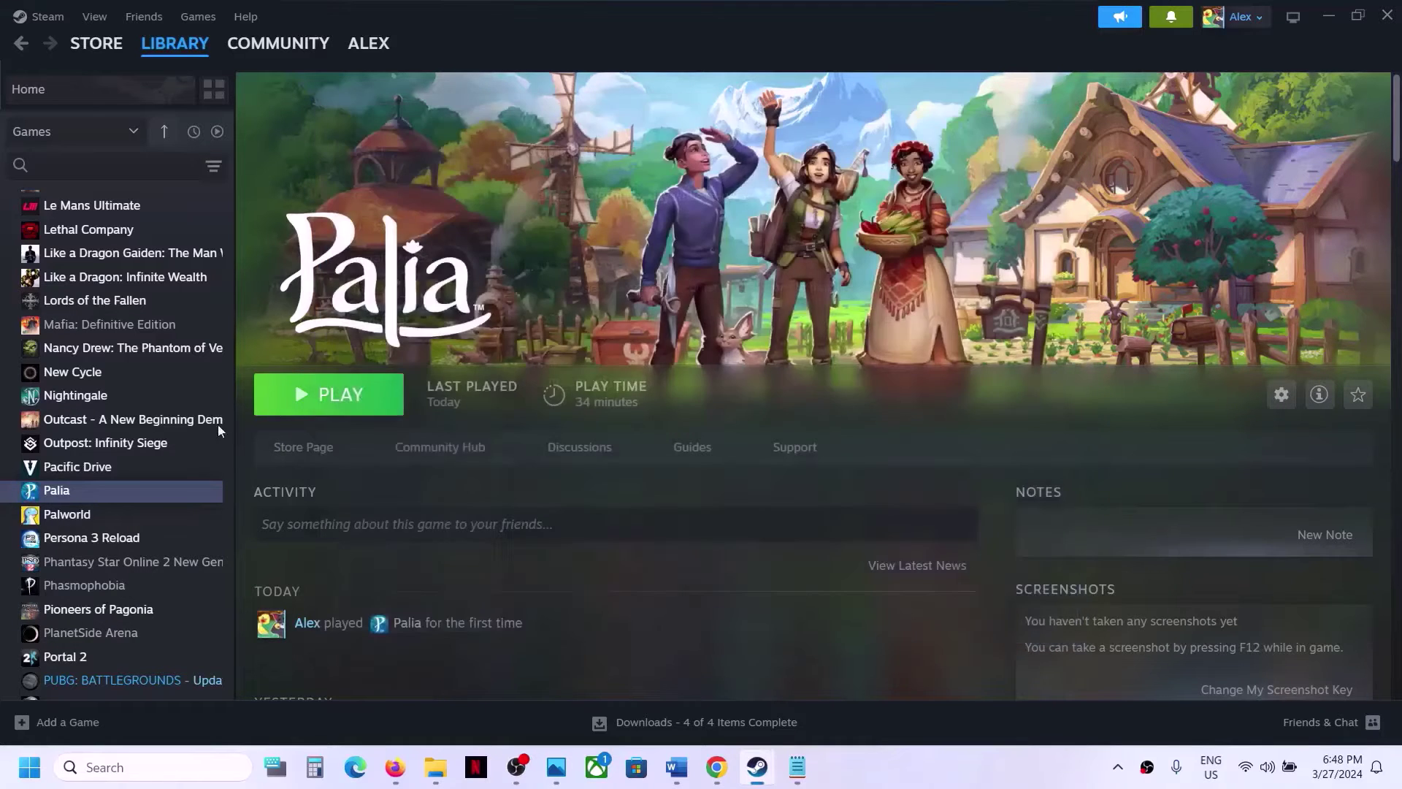
Change Palia's launch options to -d3d11 and close the game's properties
right_click(117, 499)
left_click(176, 634)
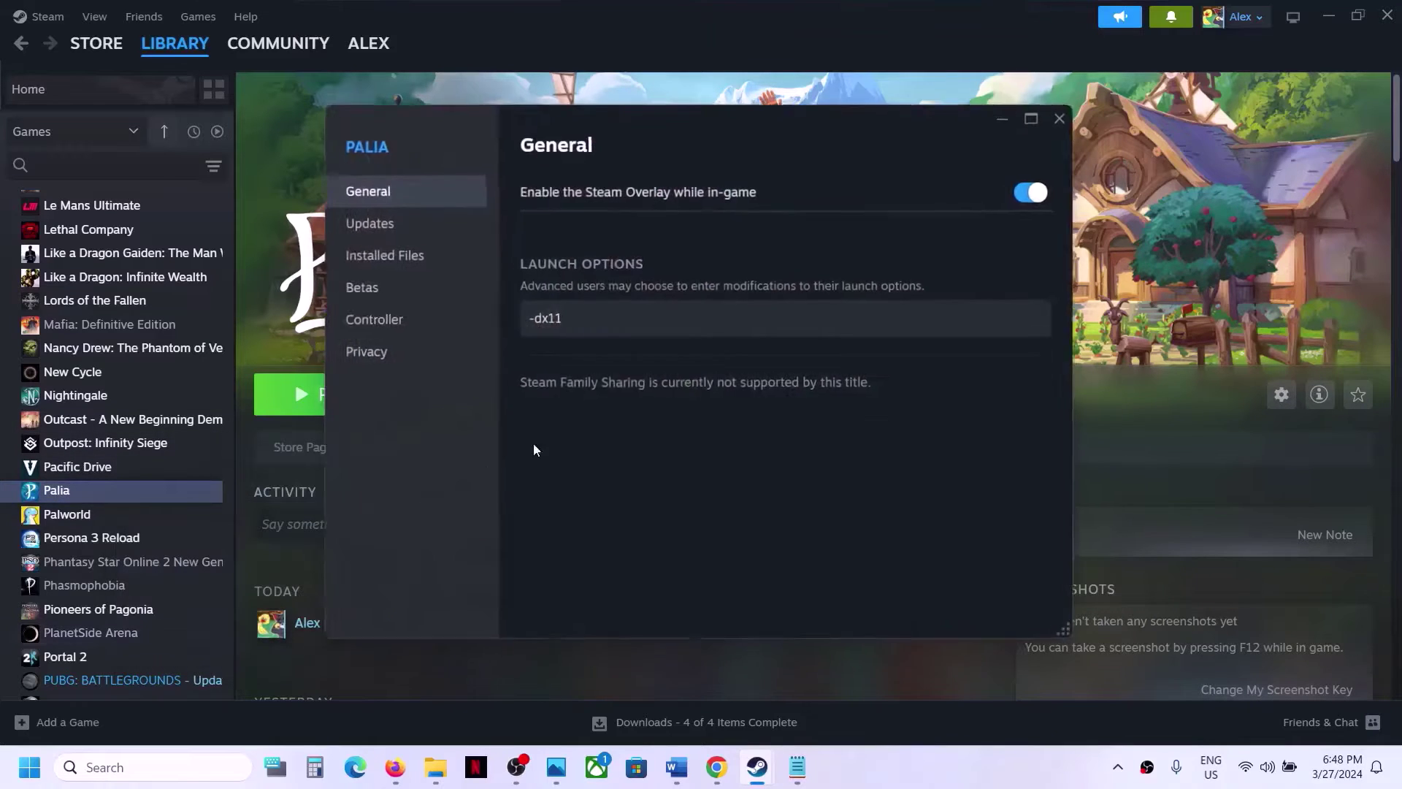
triple_click(586, 326)
type("-")
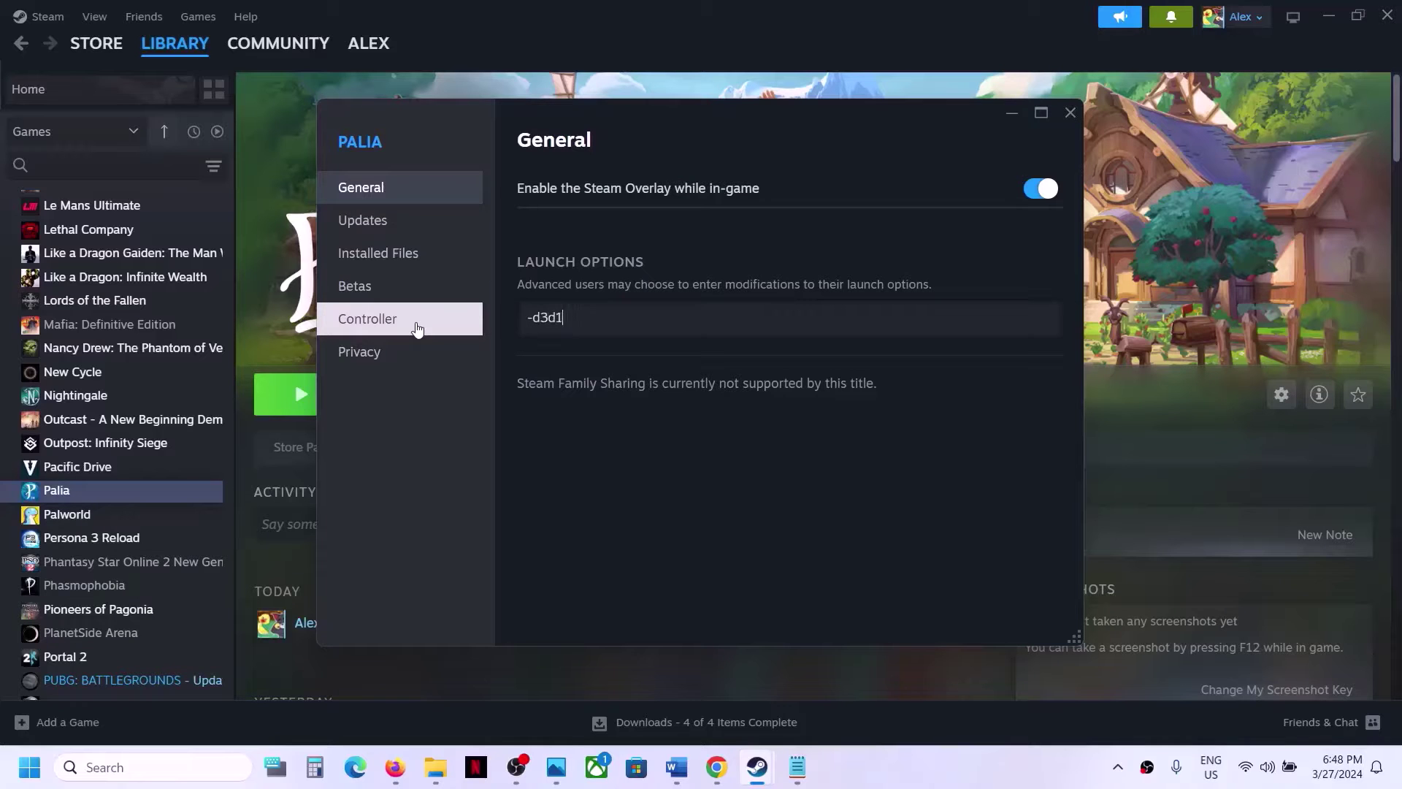
left_click(634, 429)
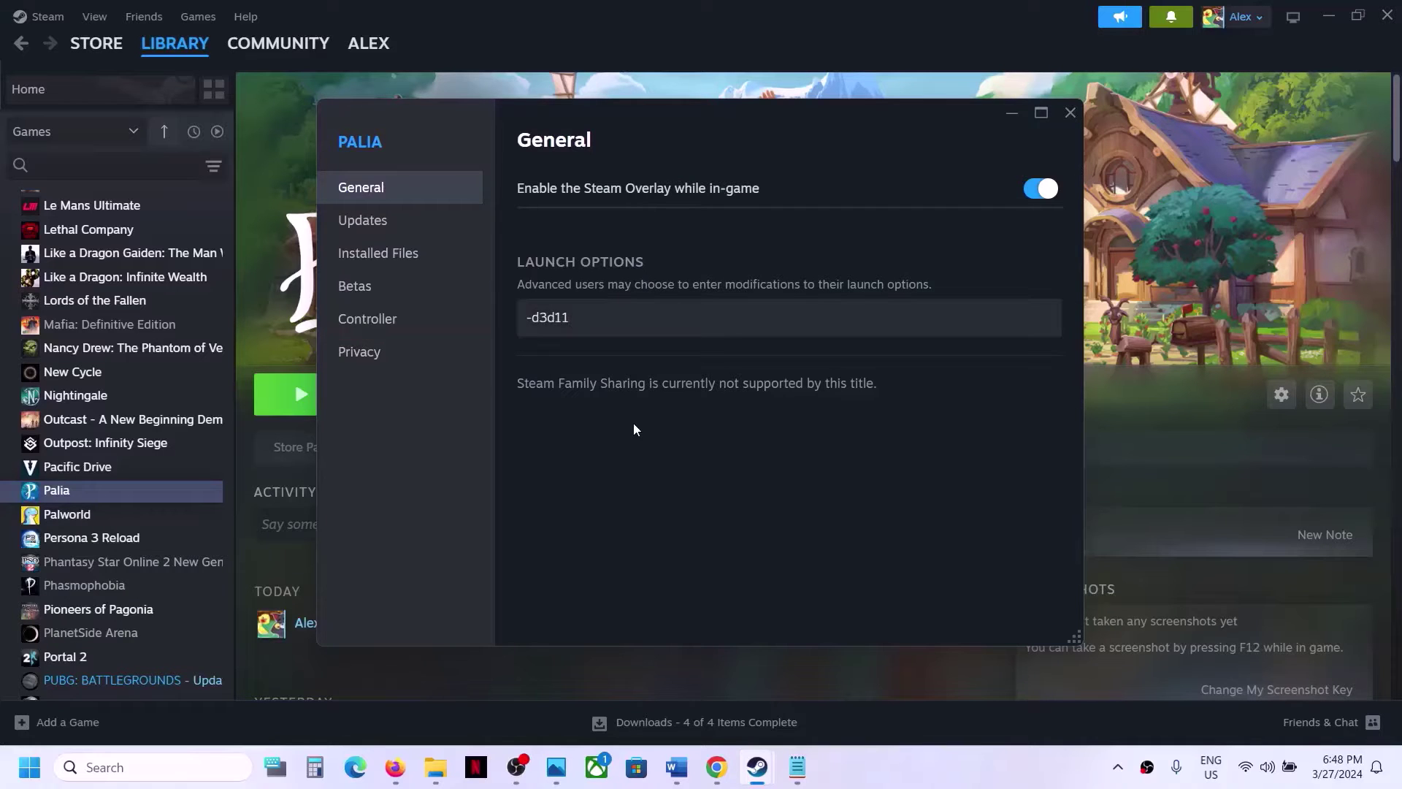
left_click(1068, 114)
Replace Palia's launch options with -dx12 and close the game's properties
right_click(73, 491)
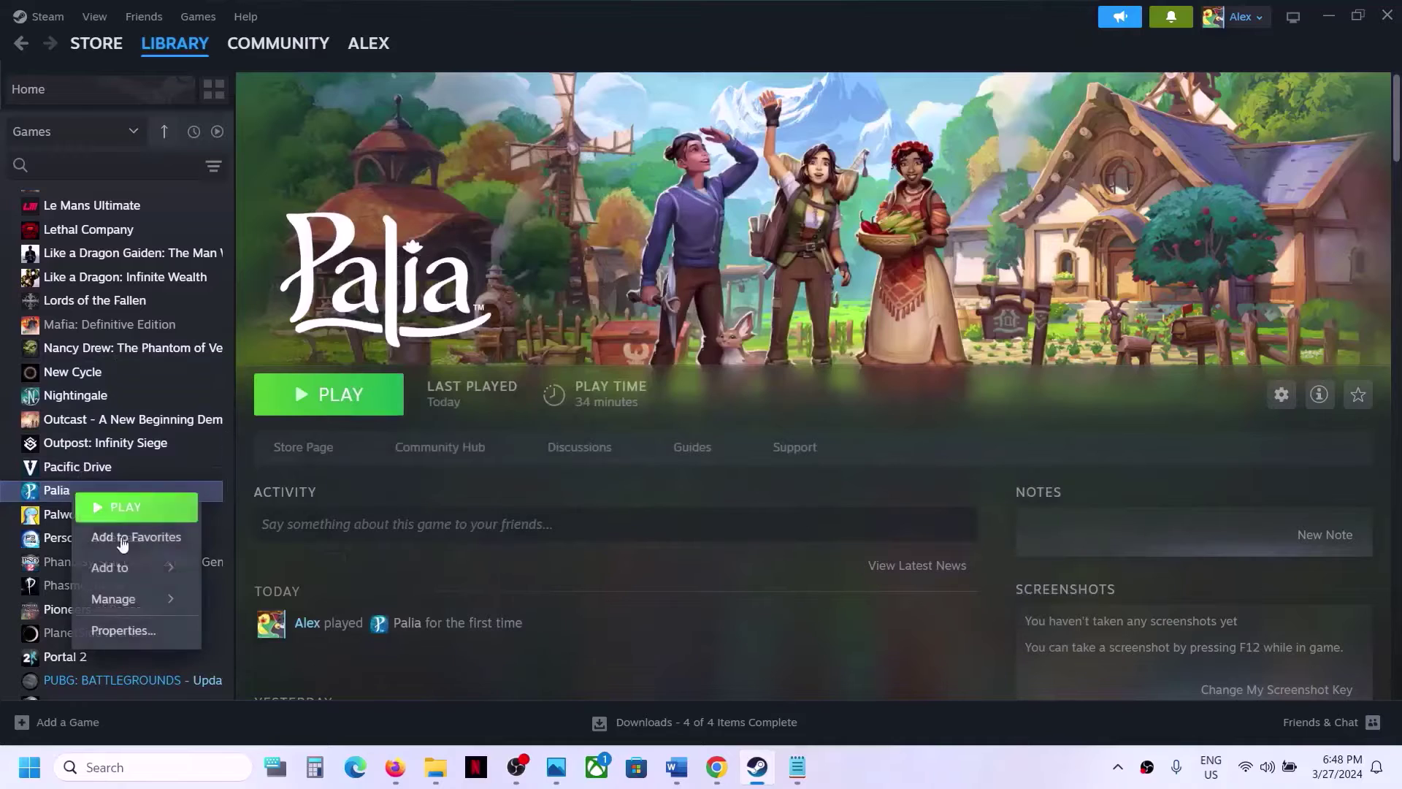
left_click(123, 631)
left_click(610, 325)
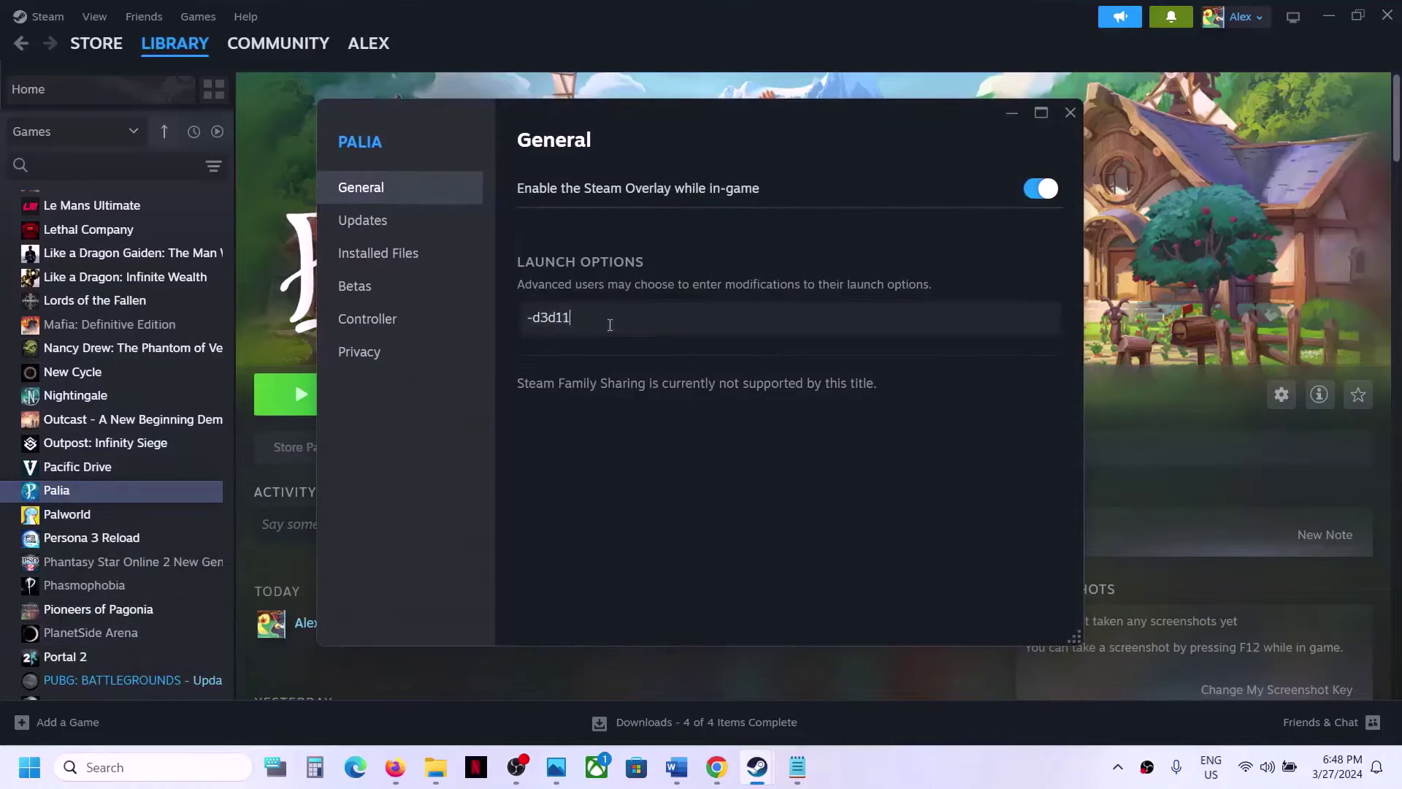
key("ctrl+a")
type("-")
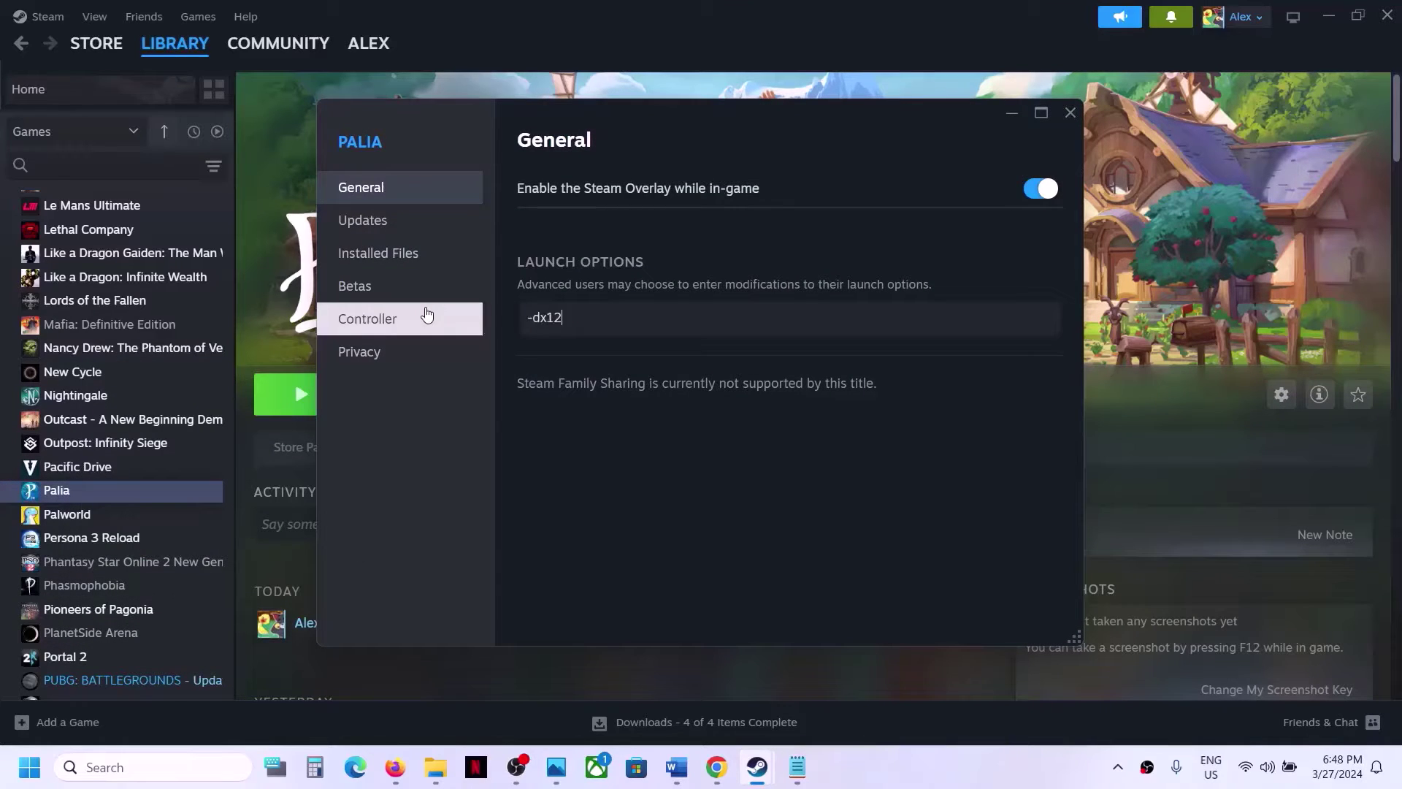
left_click(1070, 112)
Clear Palia's launch options so the field is empty and close the game's properties
right_click(121, 490)
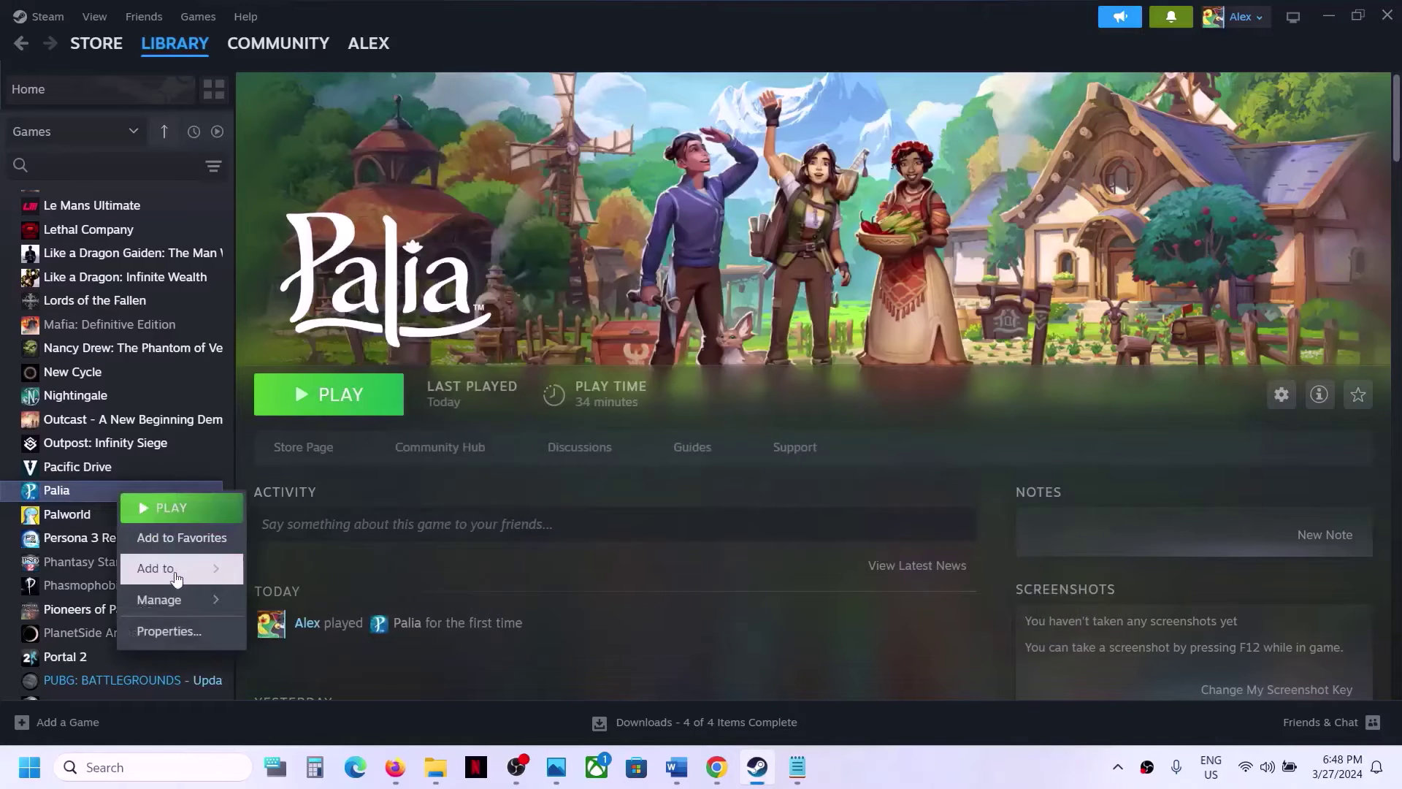
left_click(146, 630)
left_click(585, 318)
key("ctrl+a")
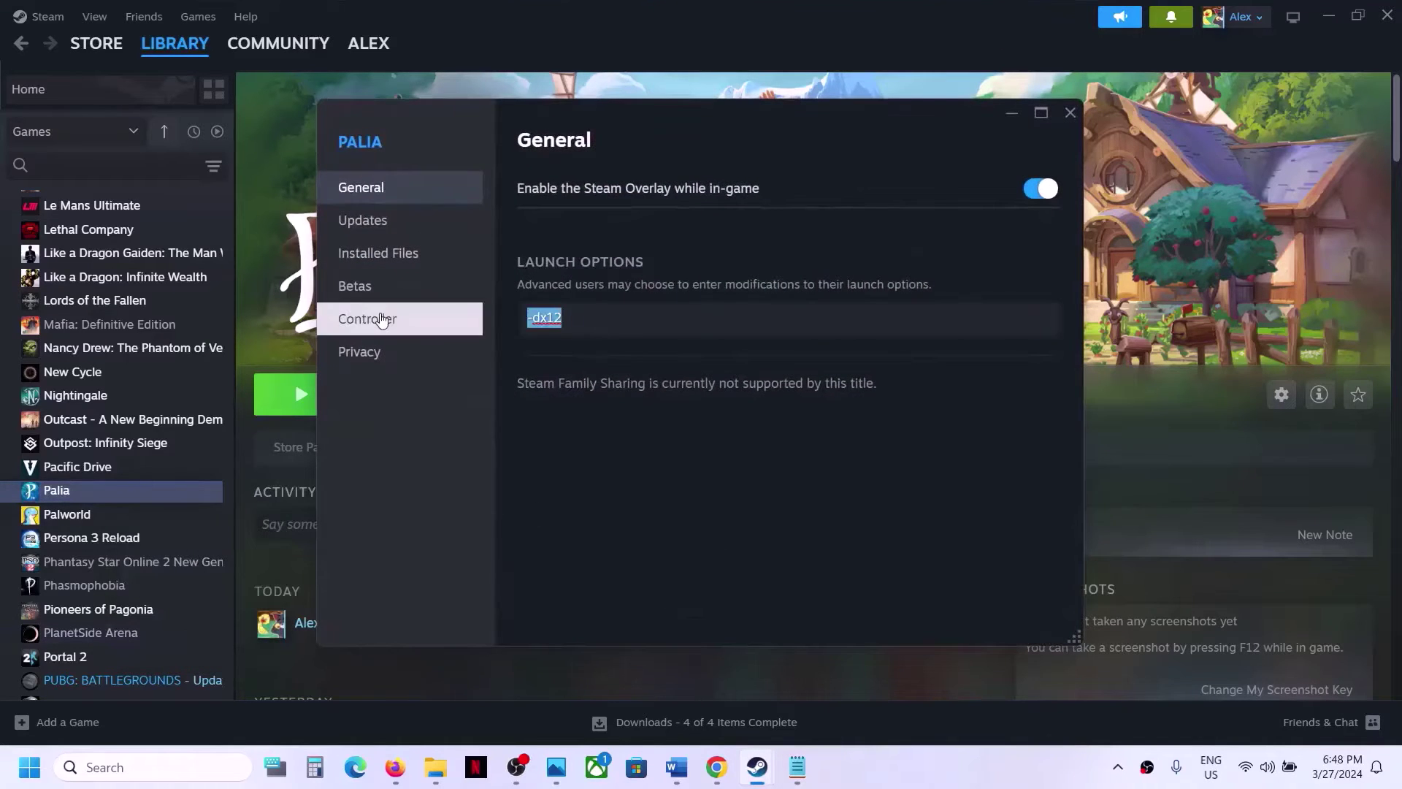
key("BackSpace")
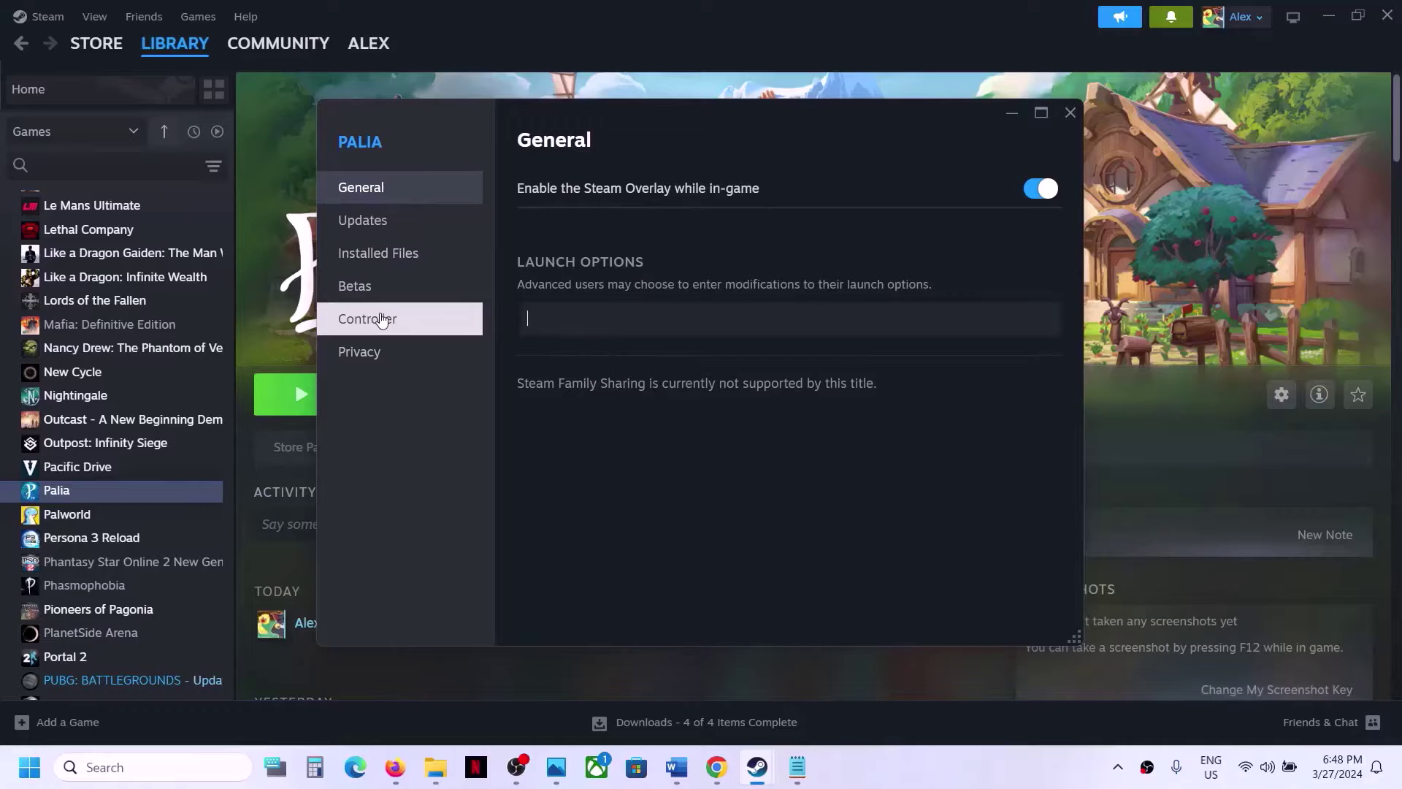
left_click(1070, 112)
Switch to the Word document and read the Step 4 instruction following the launch options fix
left_click(677, 767)
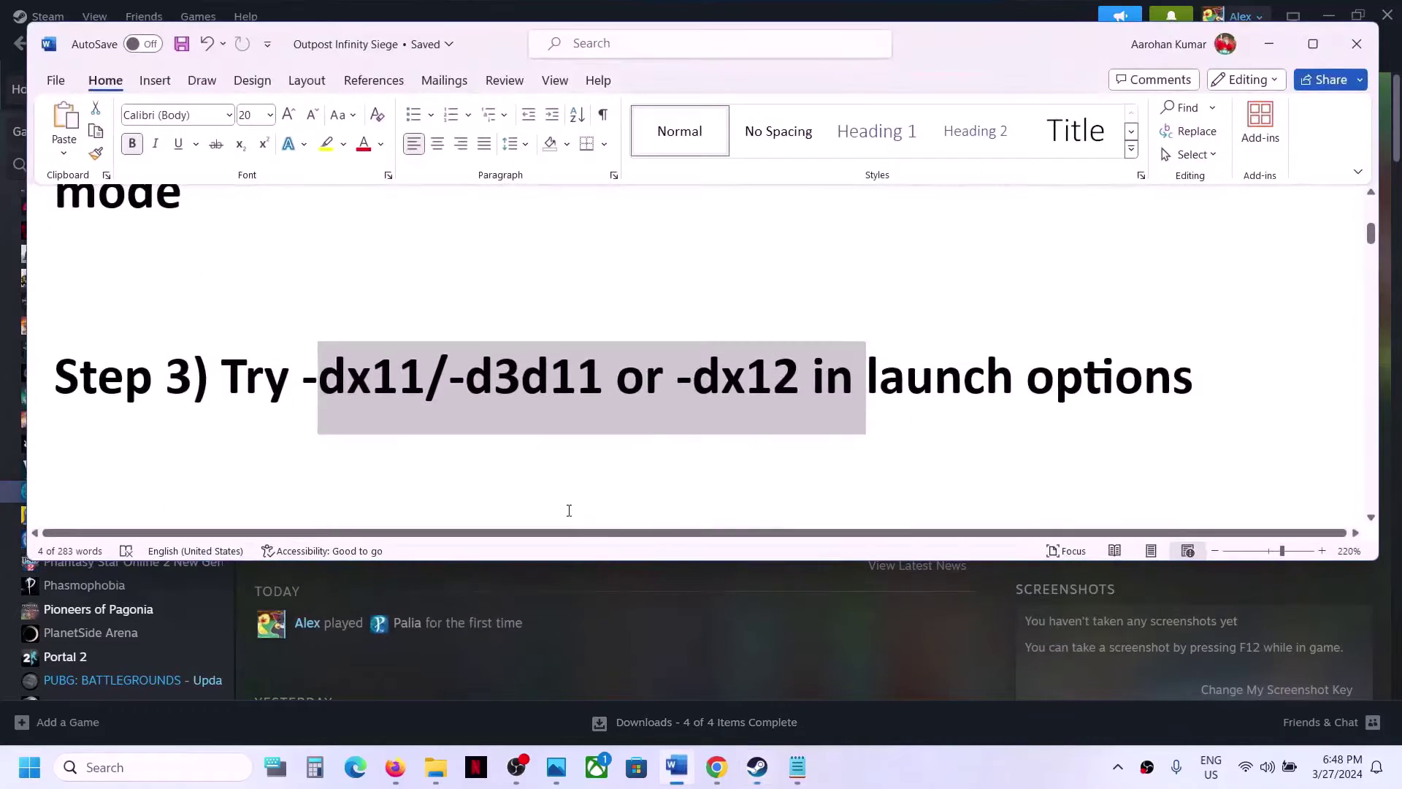
scroll(569, 510, "down", 5)
scroll(569, 510, "up", 1)
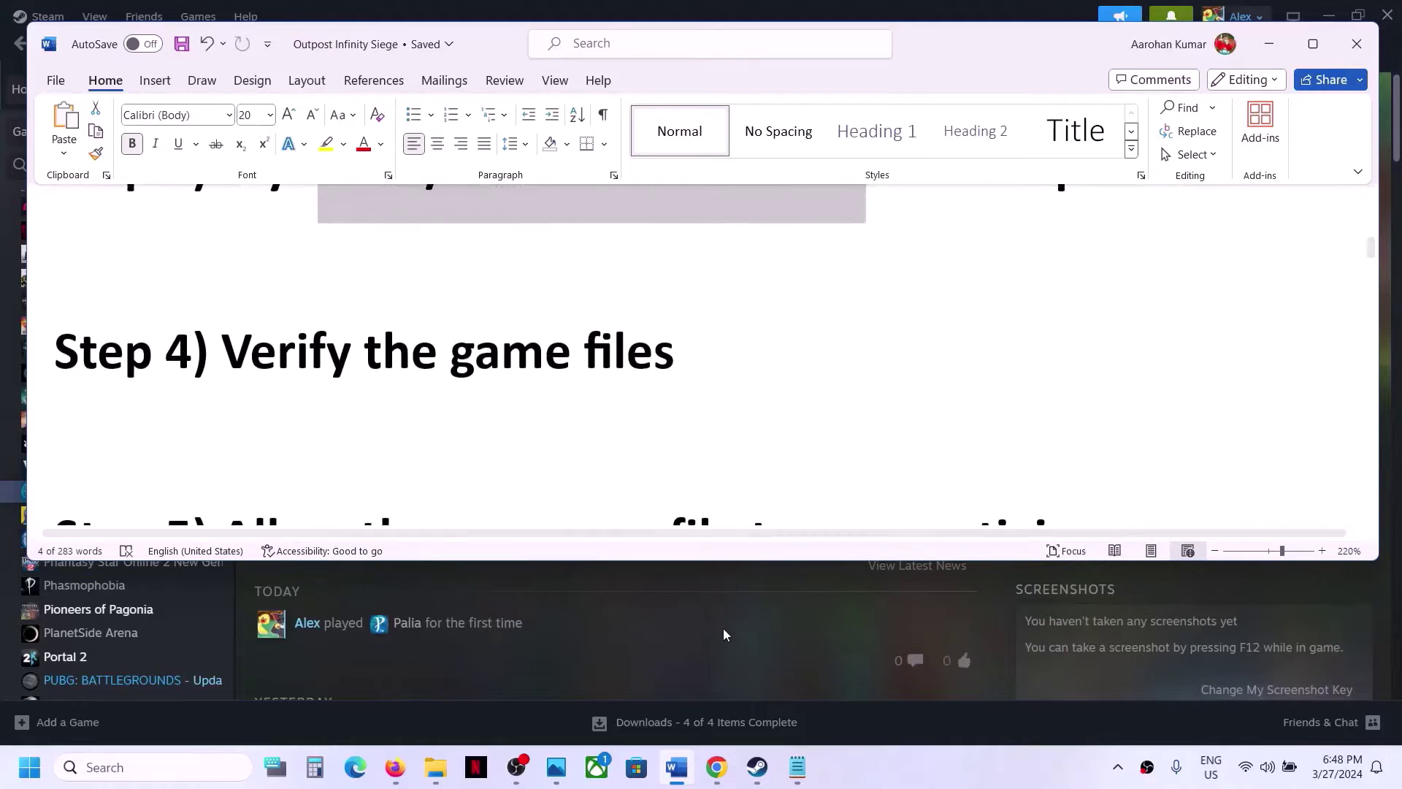
Switch to Steam, view the file verification option in Palia's installed files properties, and close the properties
left_click(724, 634)
right_click(111, 492)
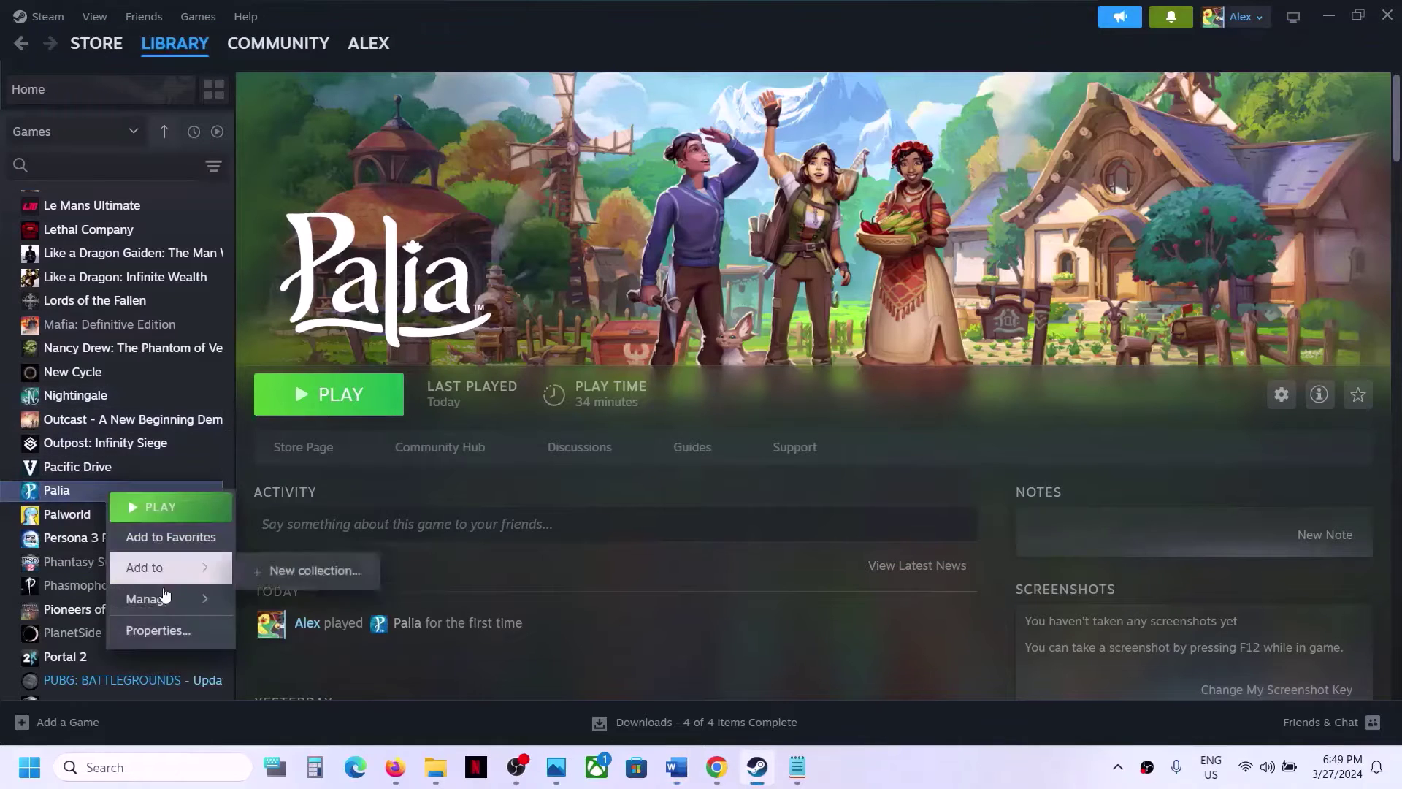
left_click(158, 630)
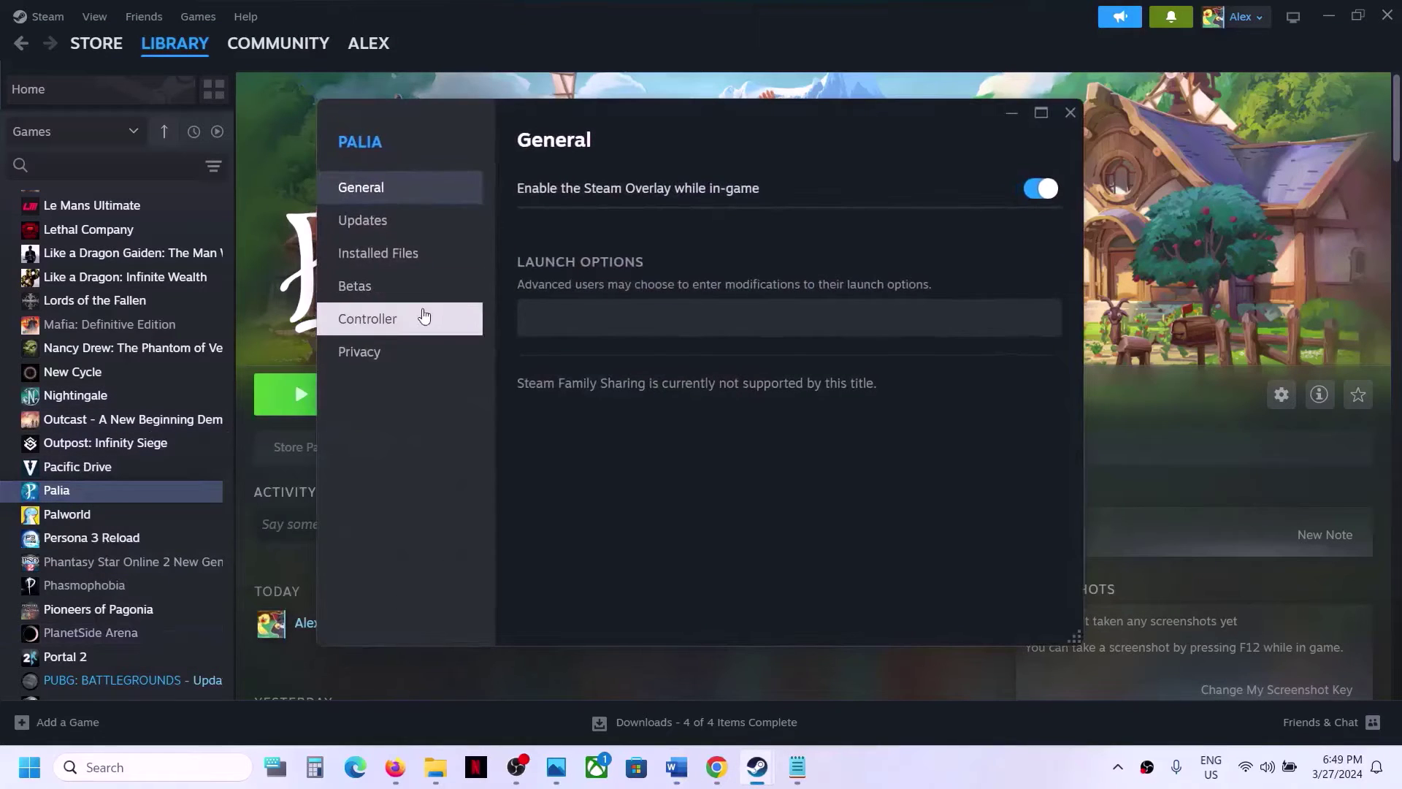
left_click(401, 255)
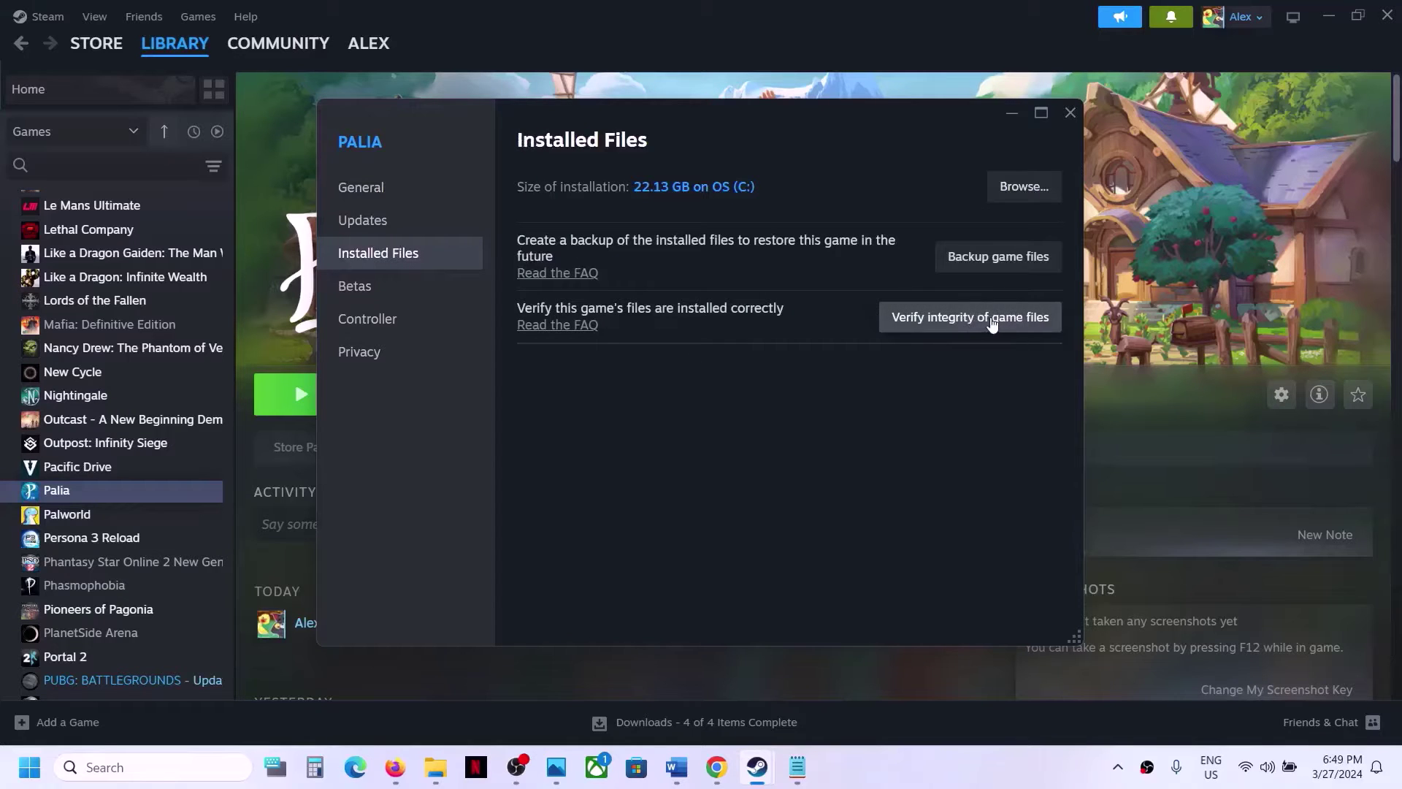
left_click(1071, 113)
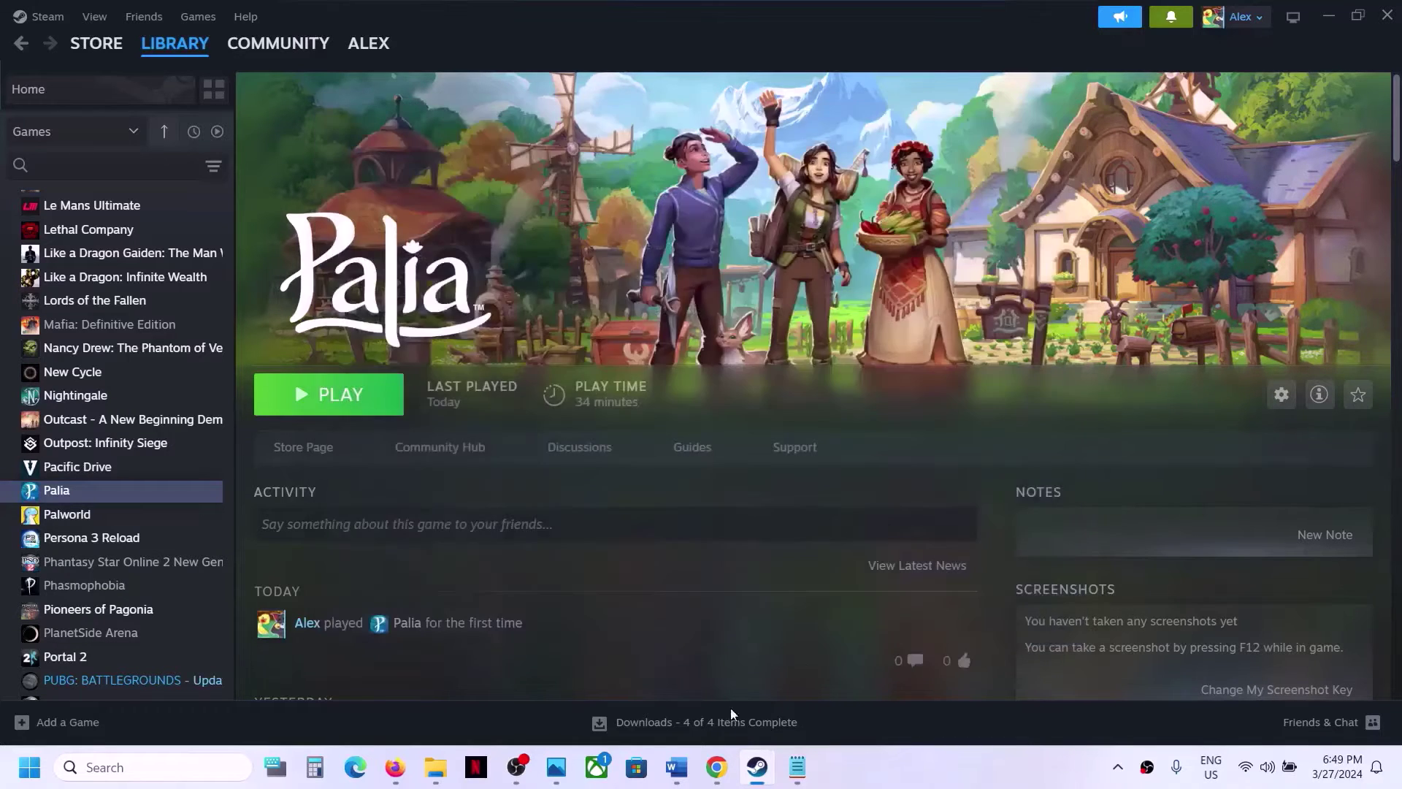
Switch to the Word document and read the Step 5 instruction about allowing the game exe through antivirus and firewall
left_click(675, 767)
scroll(507, 294, "down", 3)
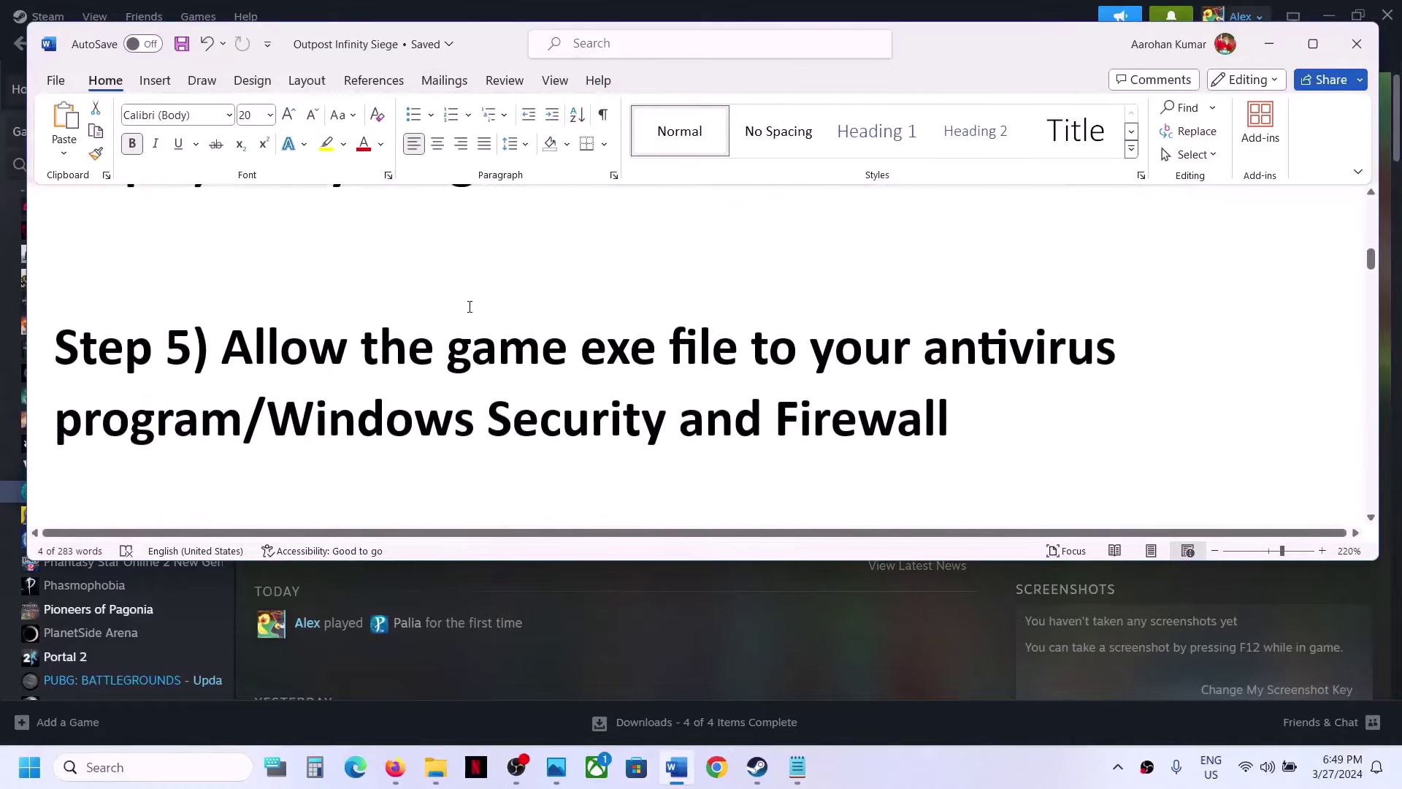
left_click_drag(303, 344, 539, 399)
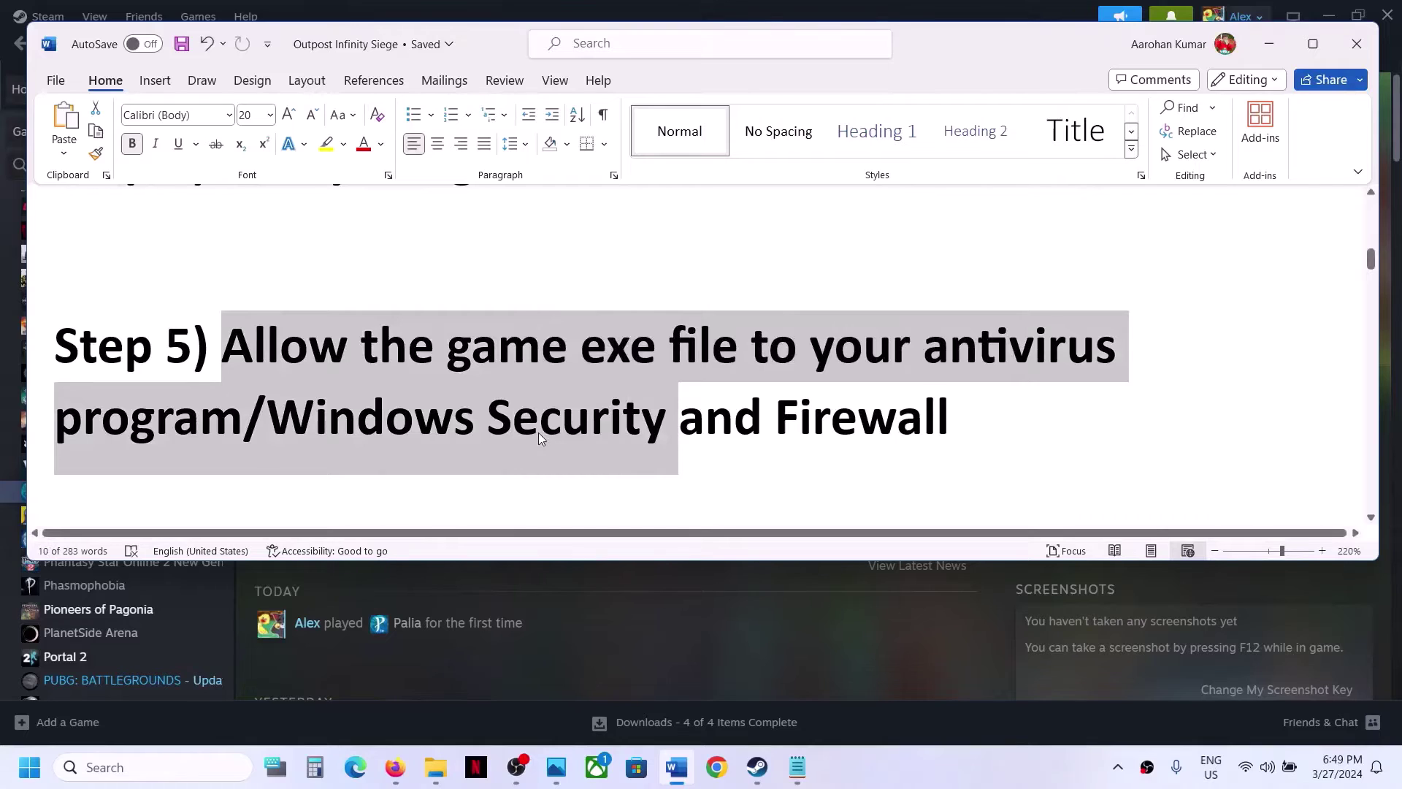
left_click(538, 432)
left_click_drag(231, 350, 642, 422)
left_click(244, 422)
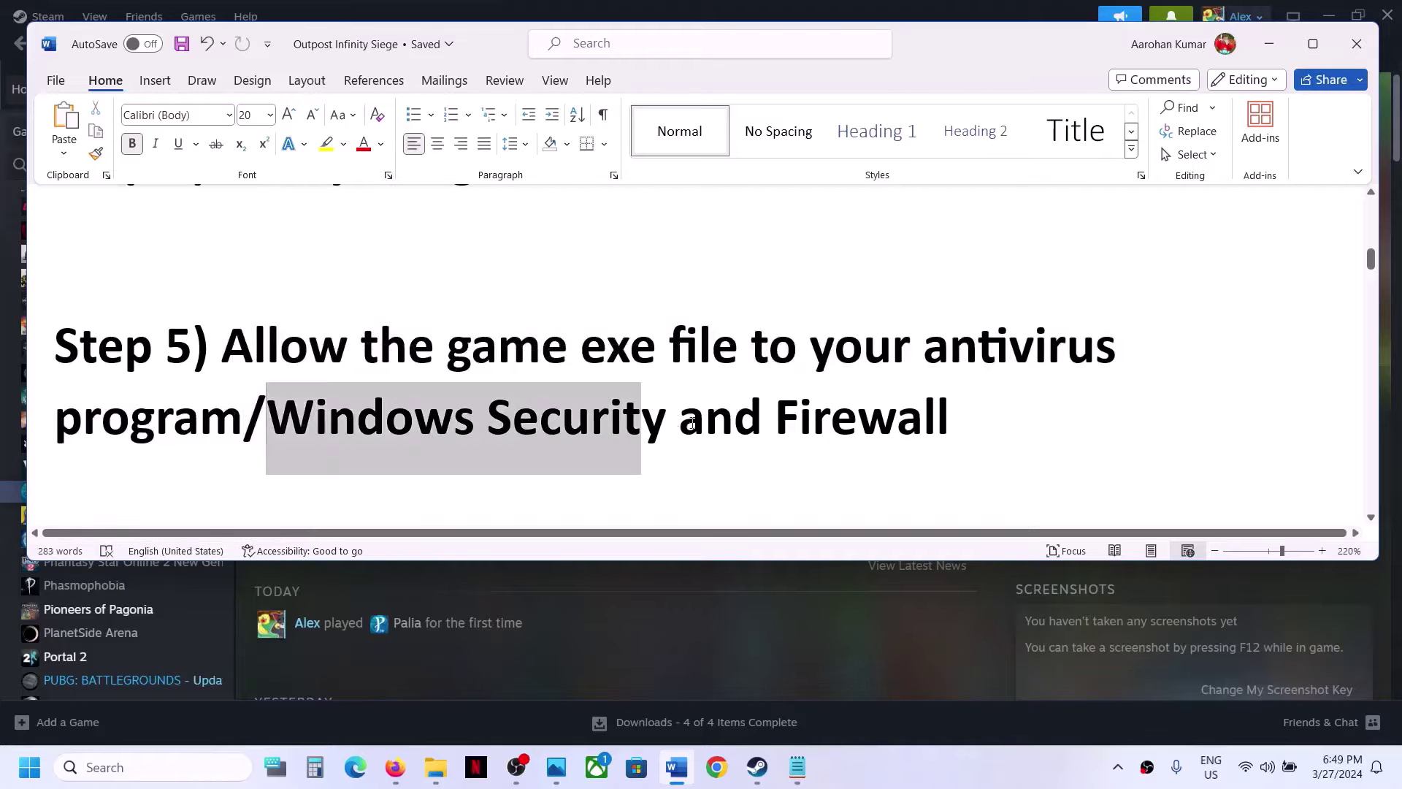
Open Virus & threat protection in Windows Security through the Privacy & security section of Windows Settings
left_click(30, 767)
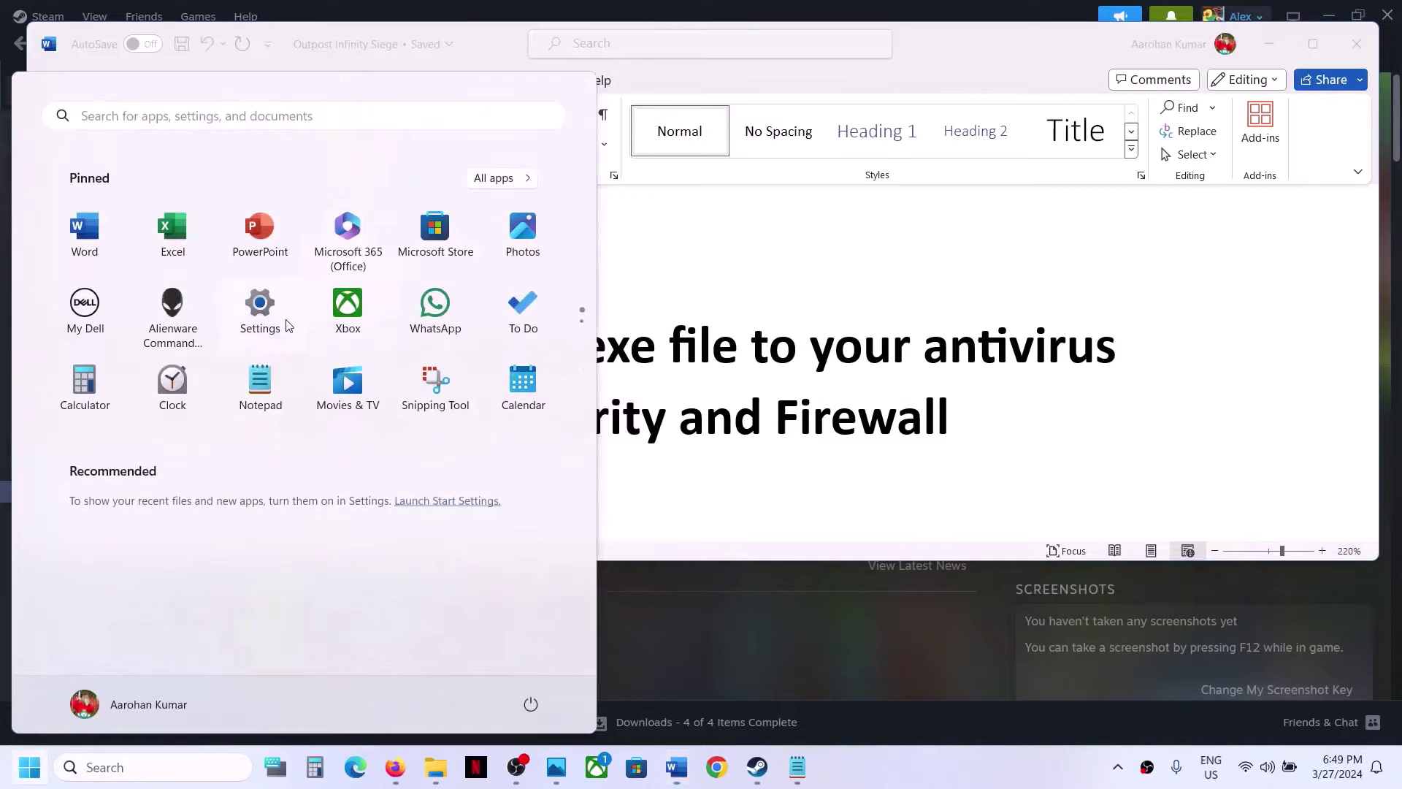
left_click(264, 341)
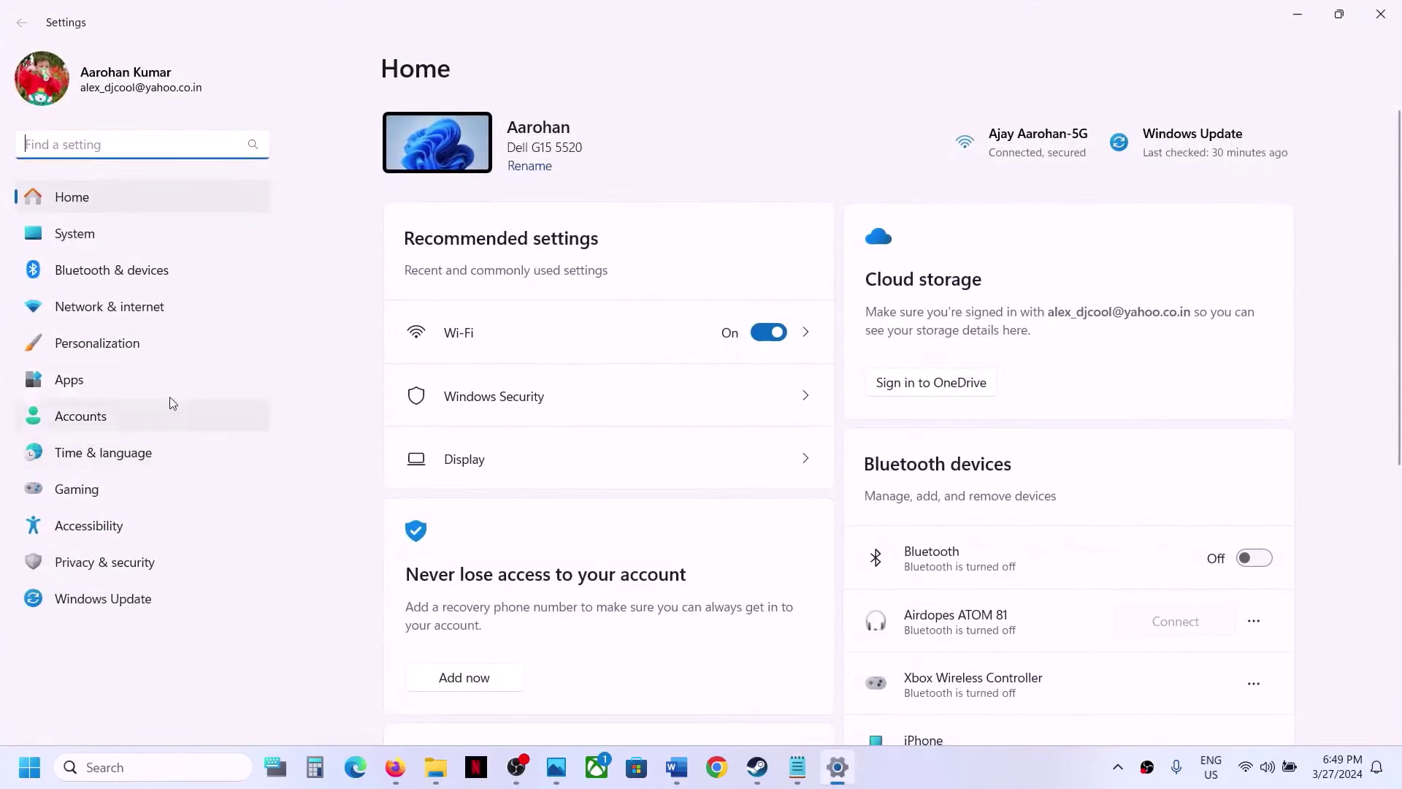
left_click(114, 558)
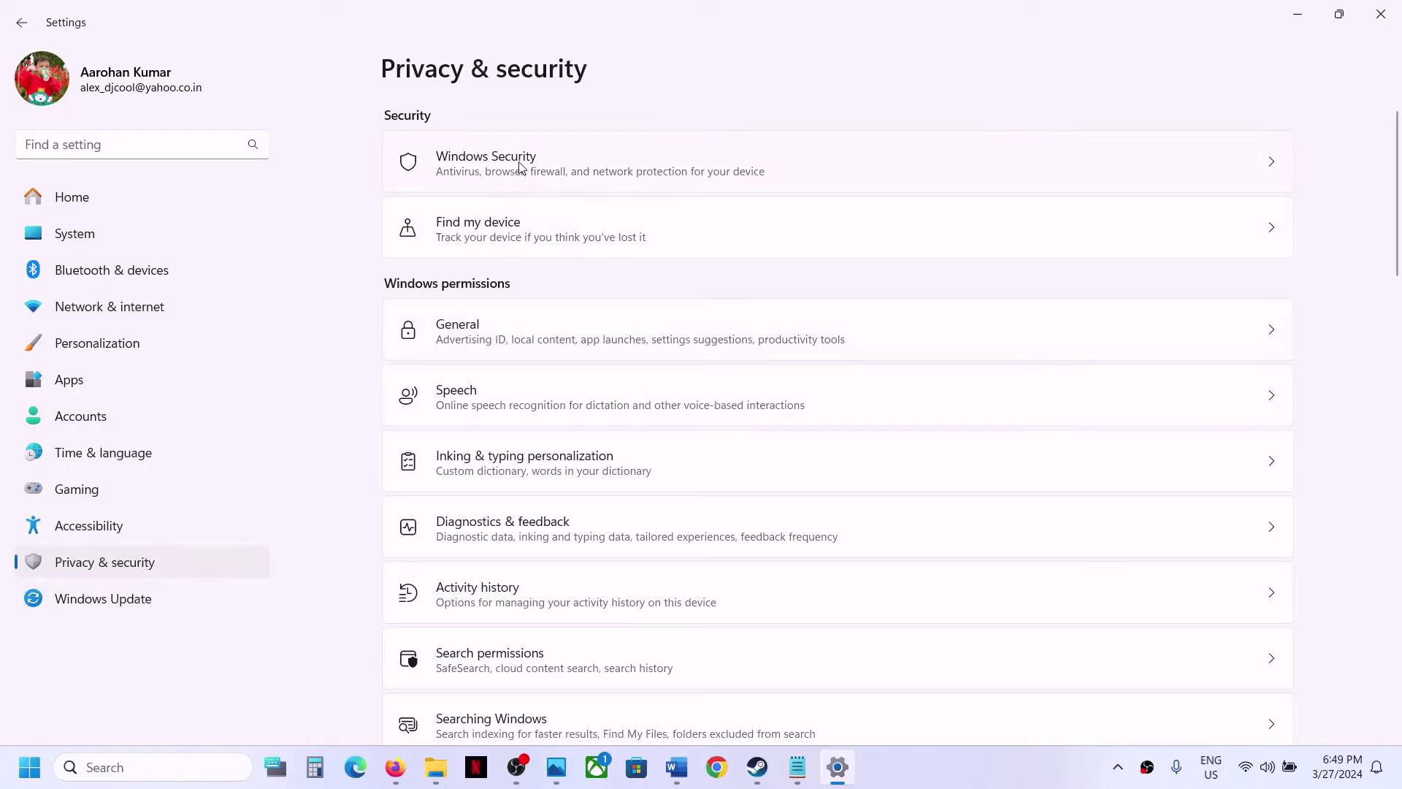
left_click(848, 178)
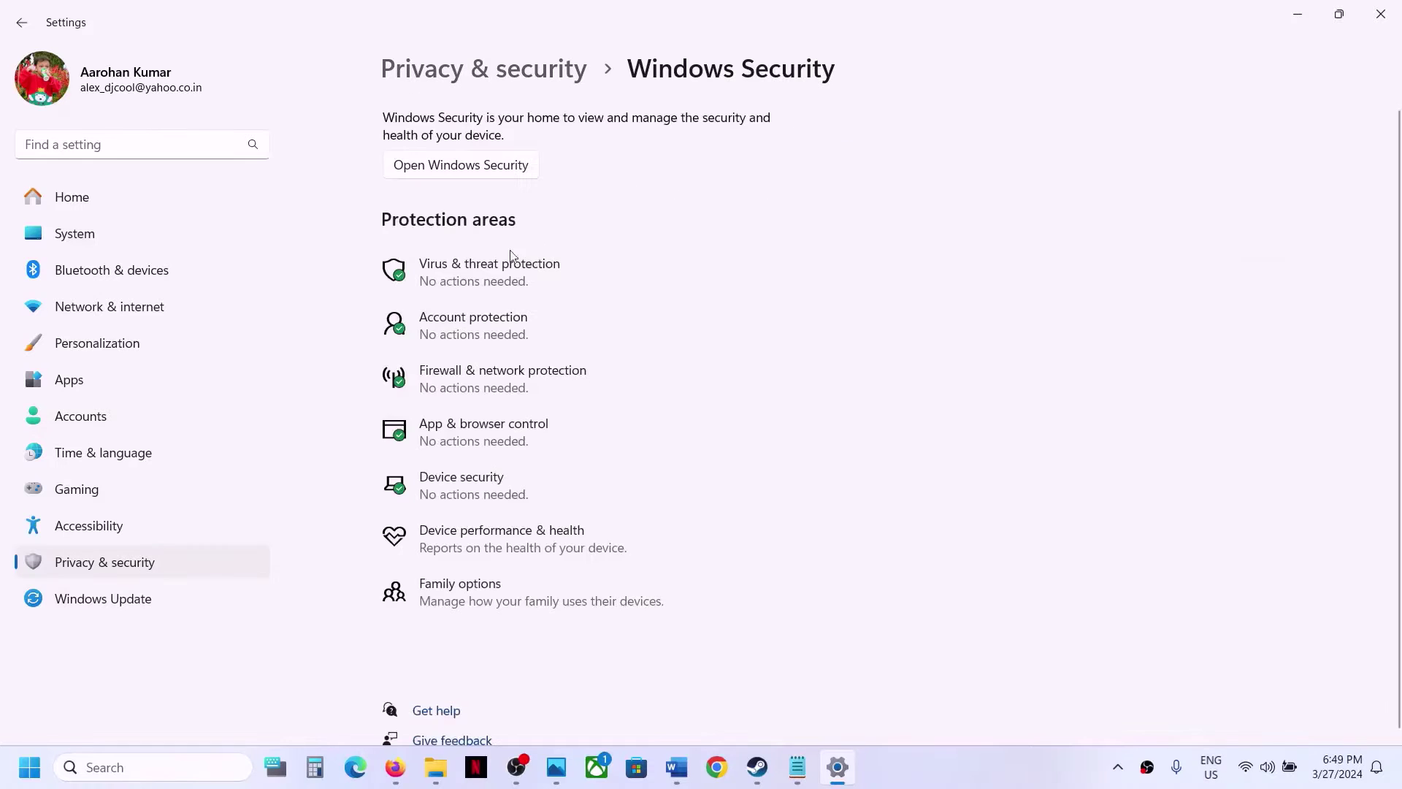
left_click(482, 280)
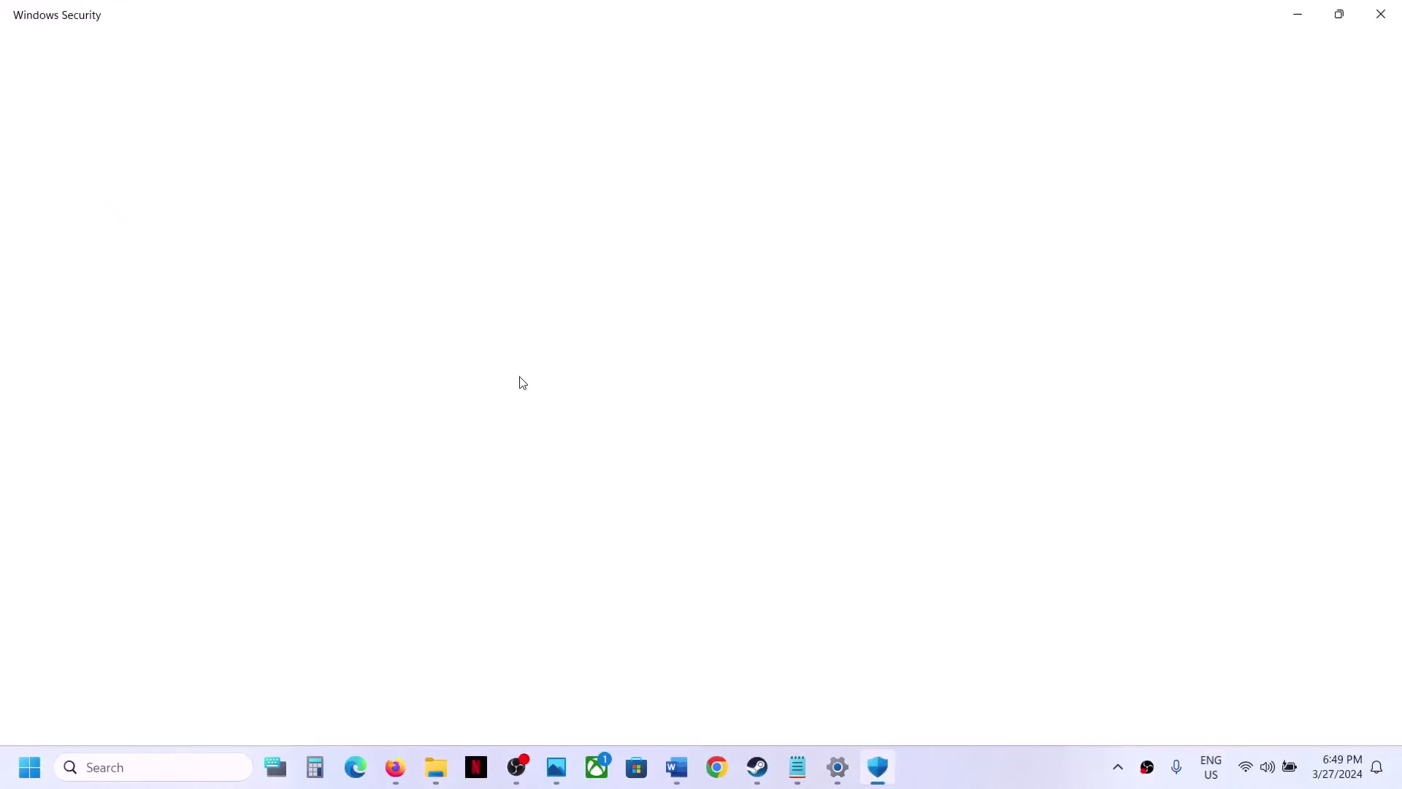
Open the ransomware protection page for allowing an app through Controlled folder access and approve the User Account Control request
scroll(475, 463, "down", 2)
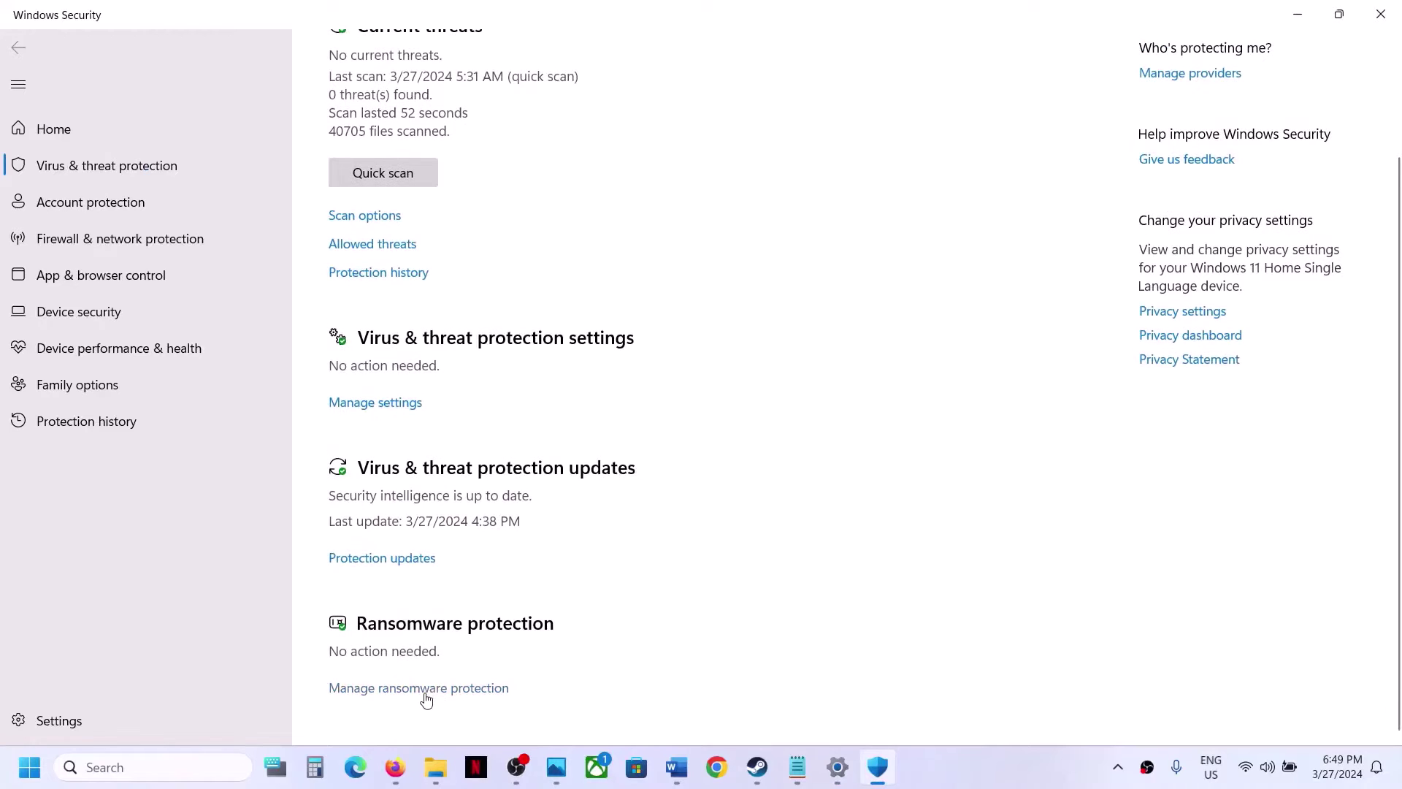
scroll(414, 700, "up", 2)
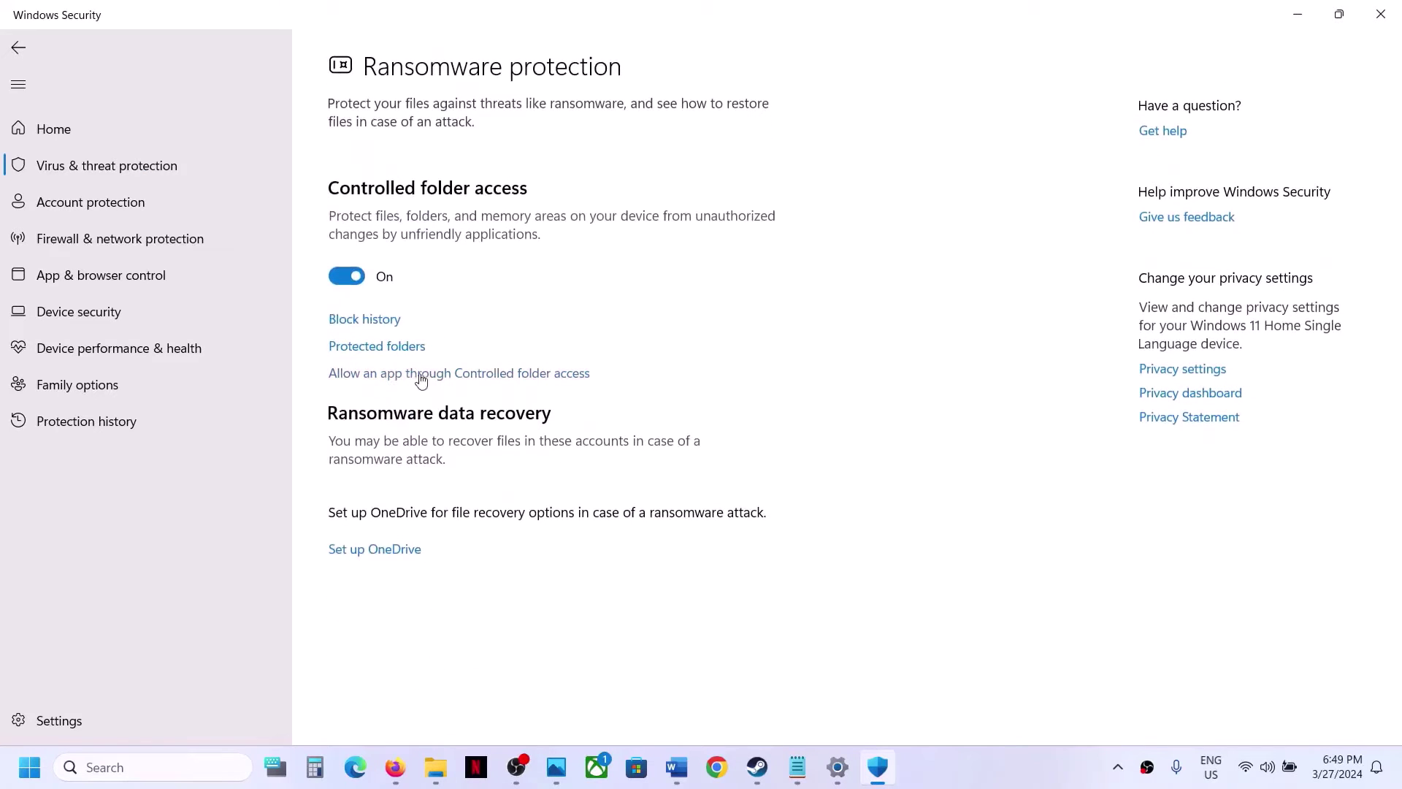
left_click(425, 376)
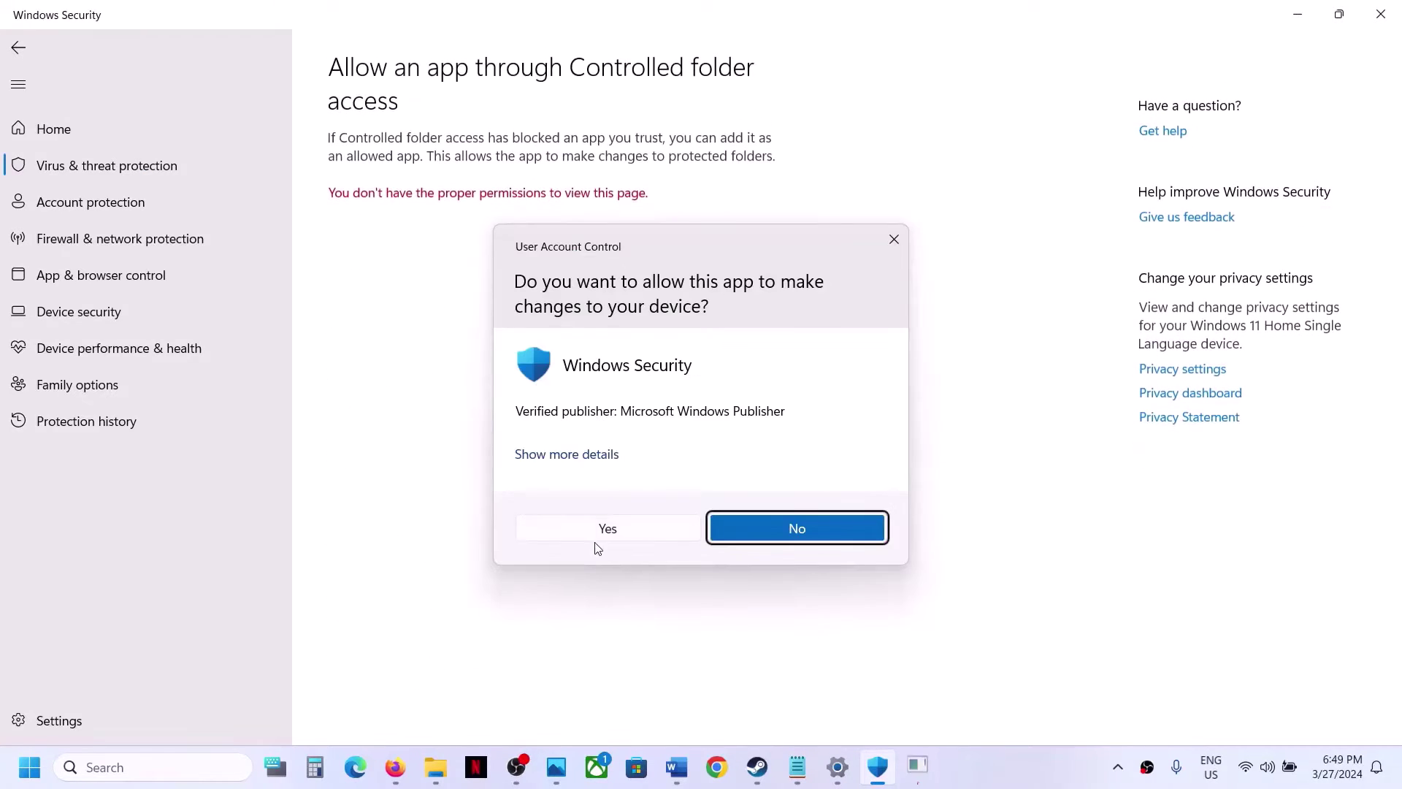
left_click(586, 532)
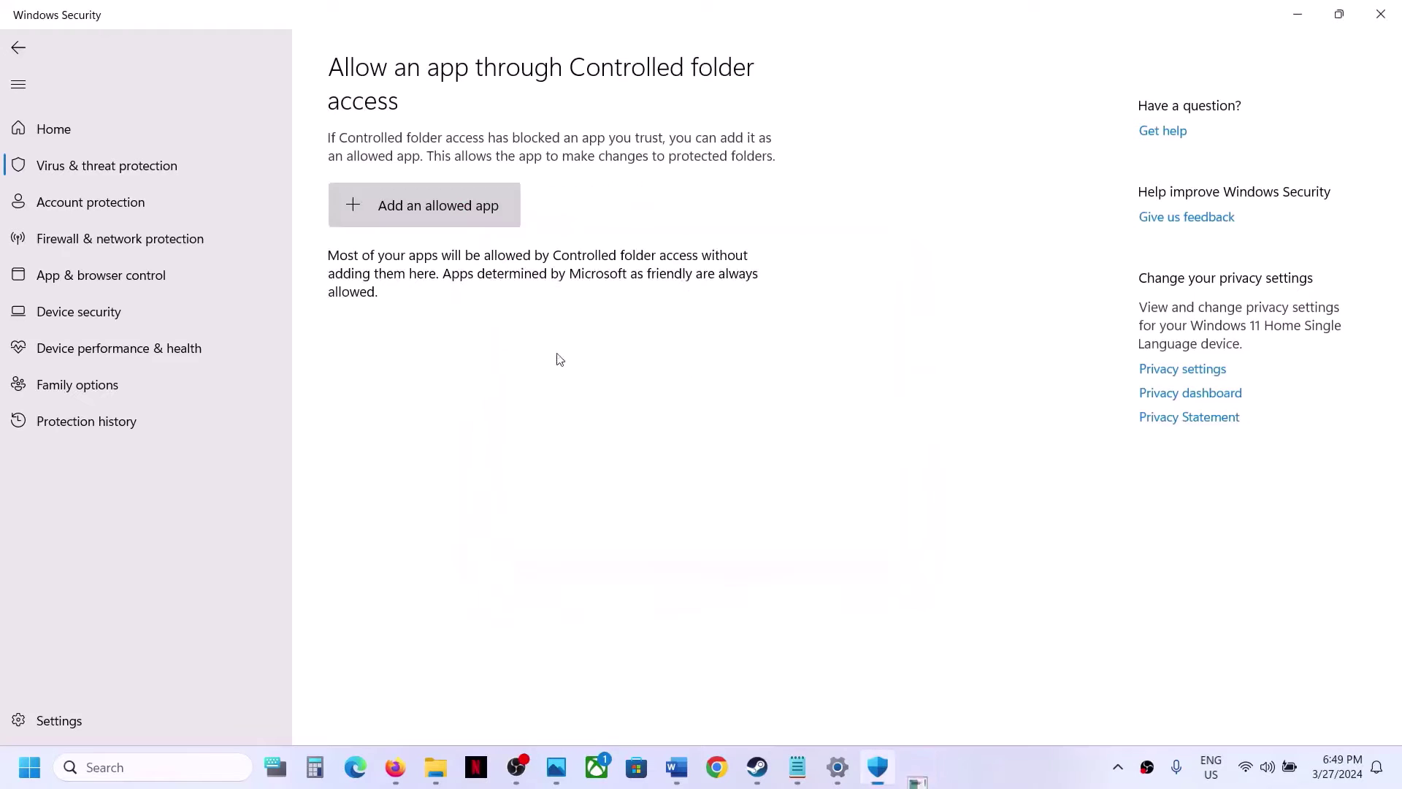
Start adding an allowed app and browse to the C:\Program Files (x86)\Steam folder
left_click(453, 212)
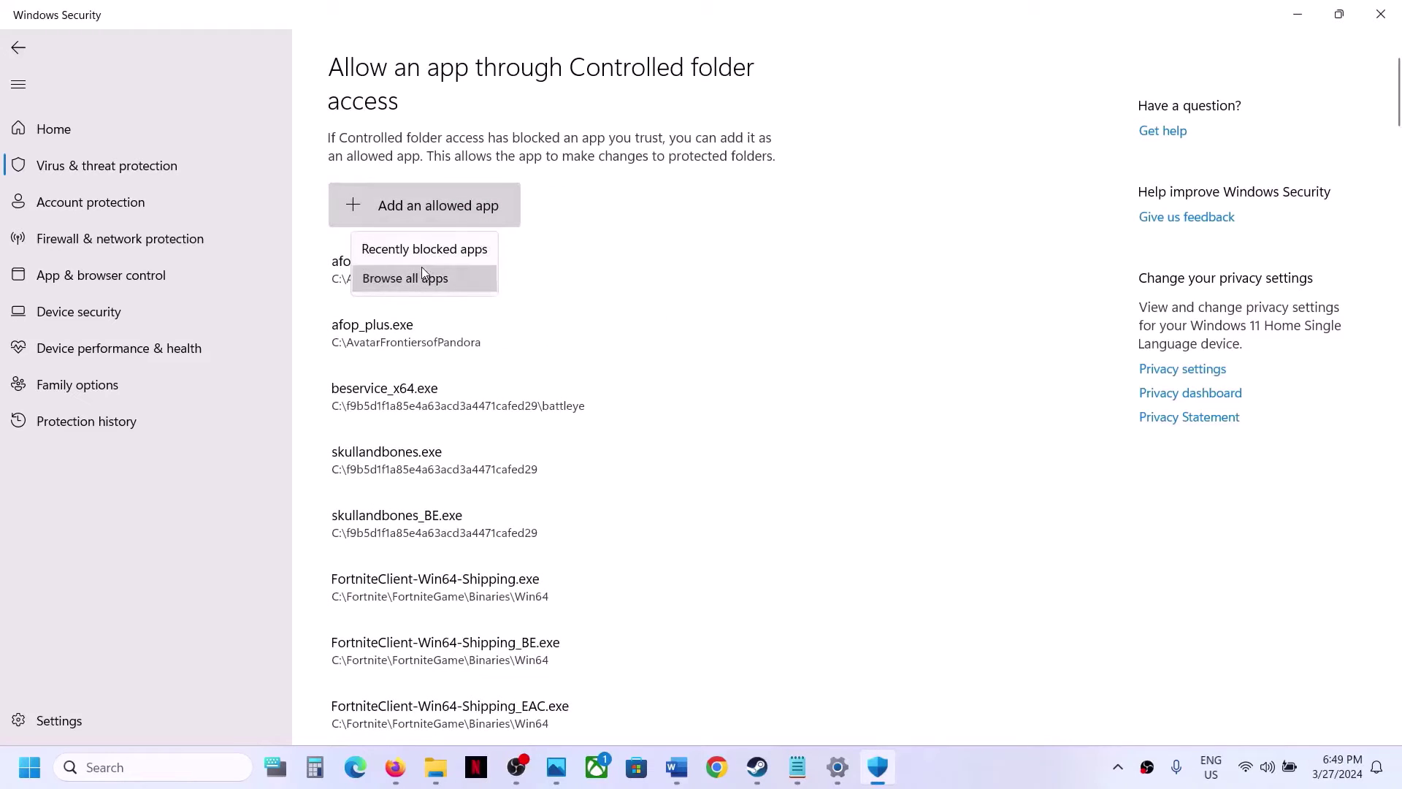
left_click(424, 276)
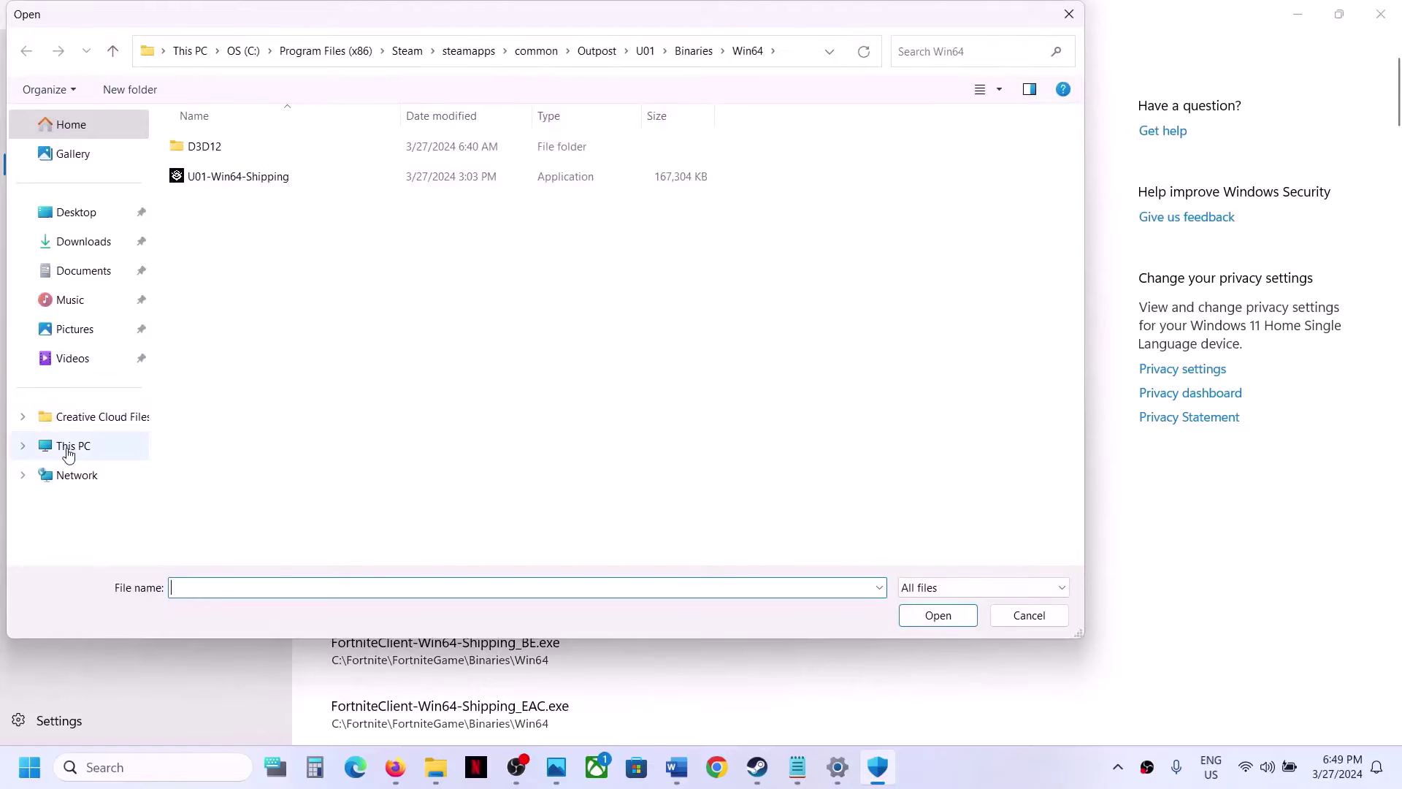
left_click(68, 449)
double_click(233, 150)
scroll(270, 329, "down", 5)
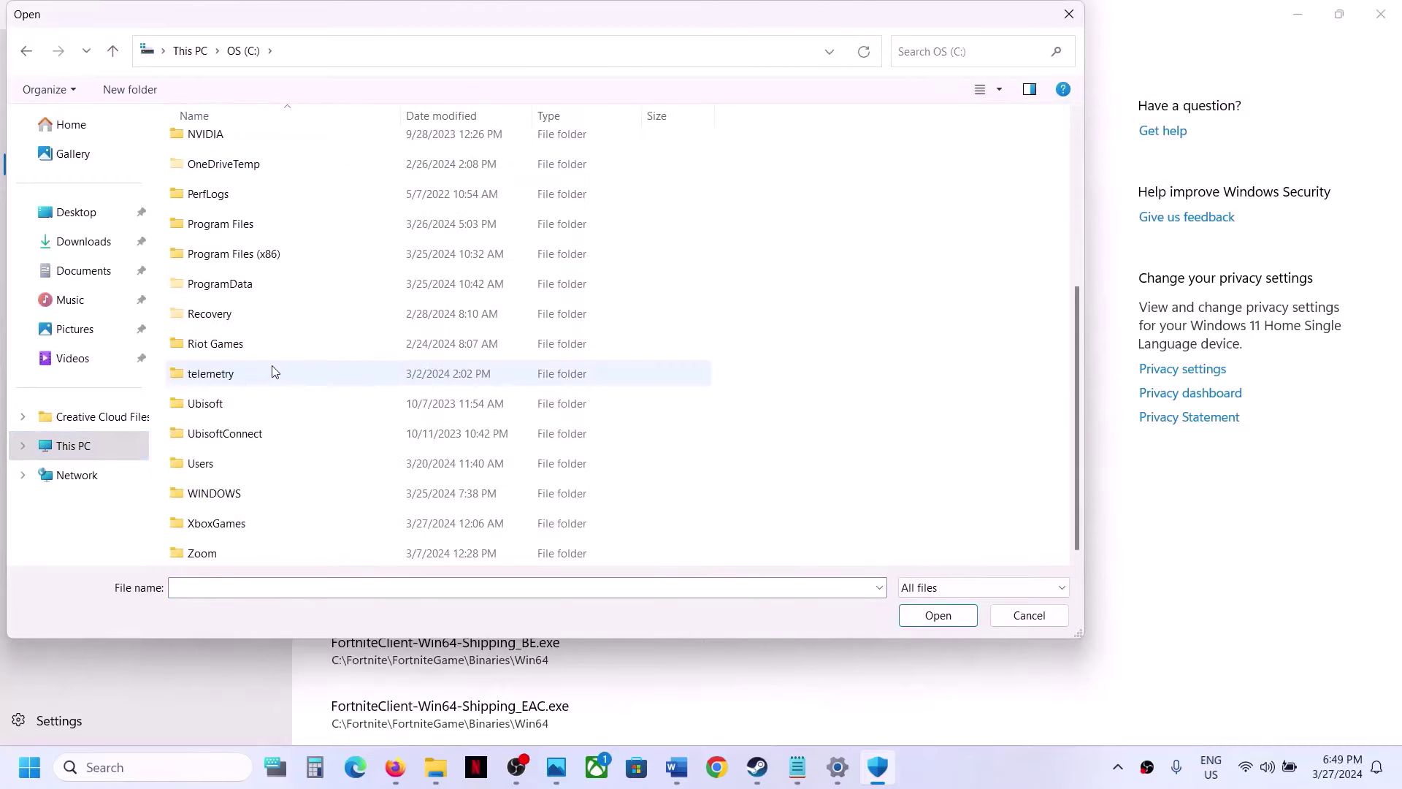
double_click(266, 255)
scroll(263, 277, "down", 10)
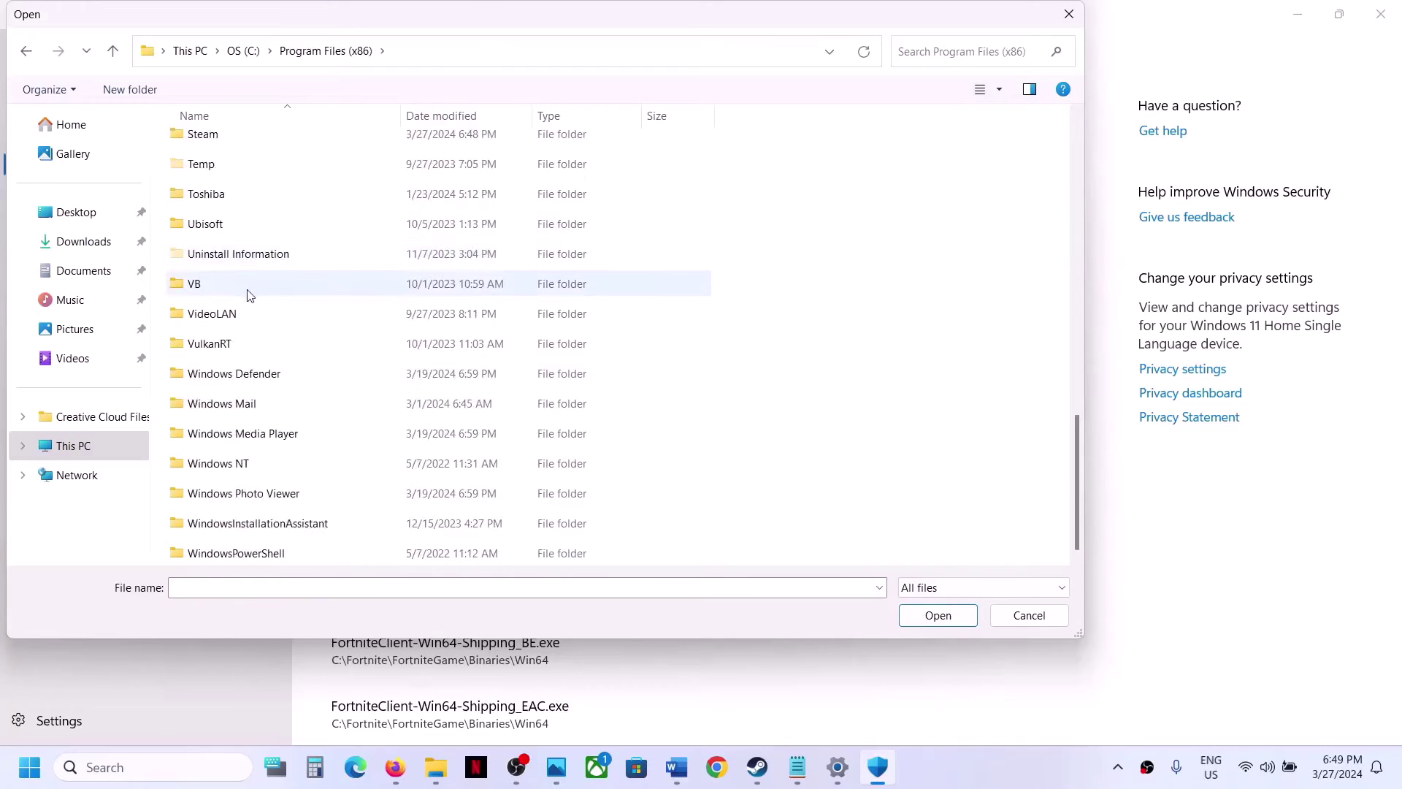
left_click(221, 137)
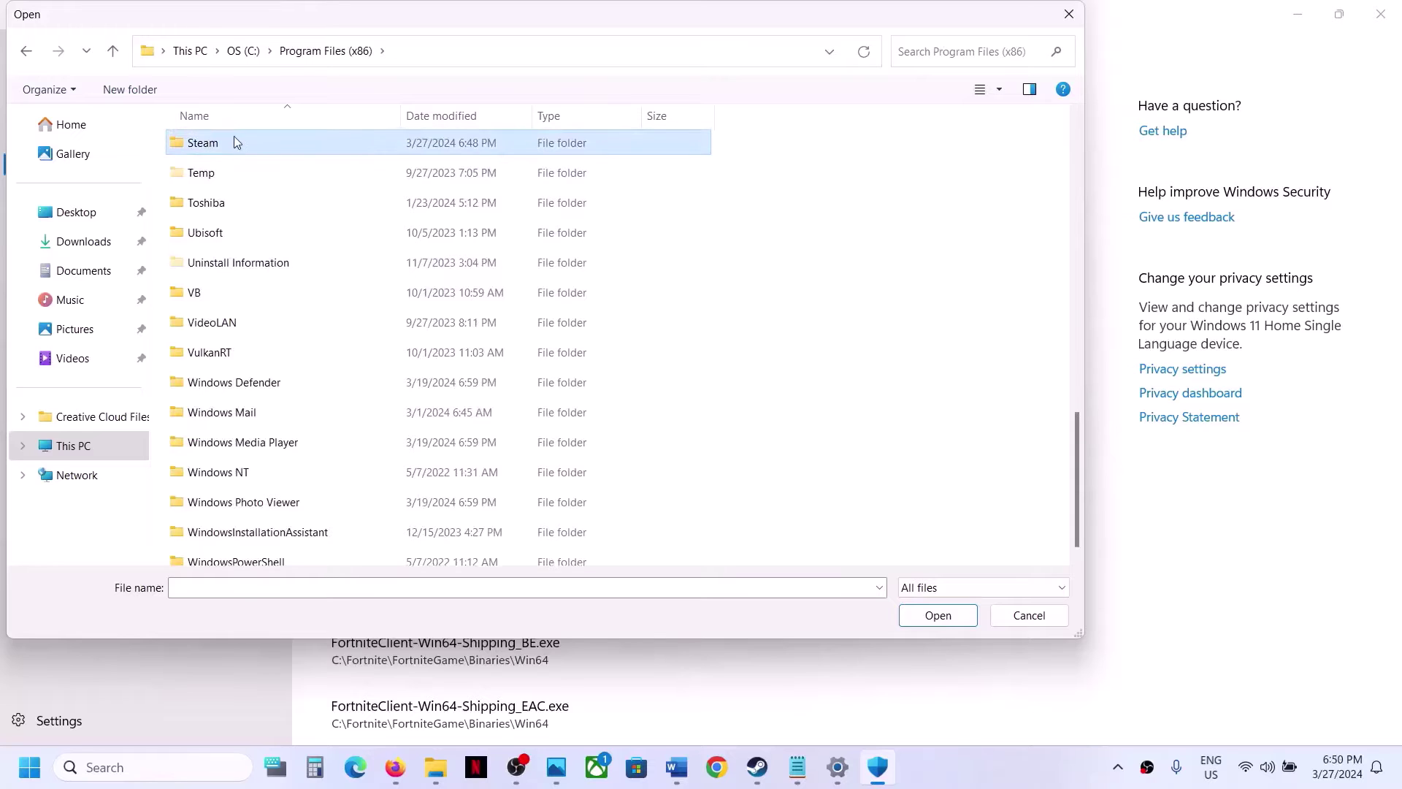
double_click(234, 142)
Go into steamapps\common\Palia and add PaliaClientSteam as an allowed app
scroll(260, 344, "down", 3)
left_click(249, 349)
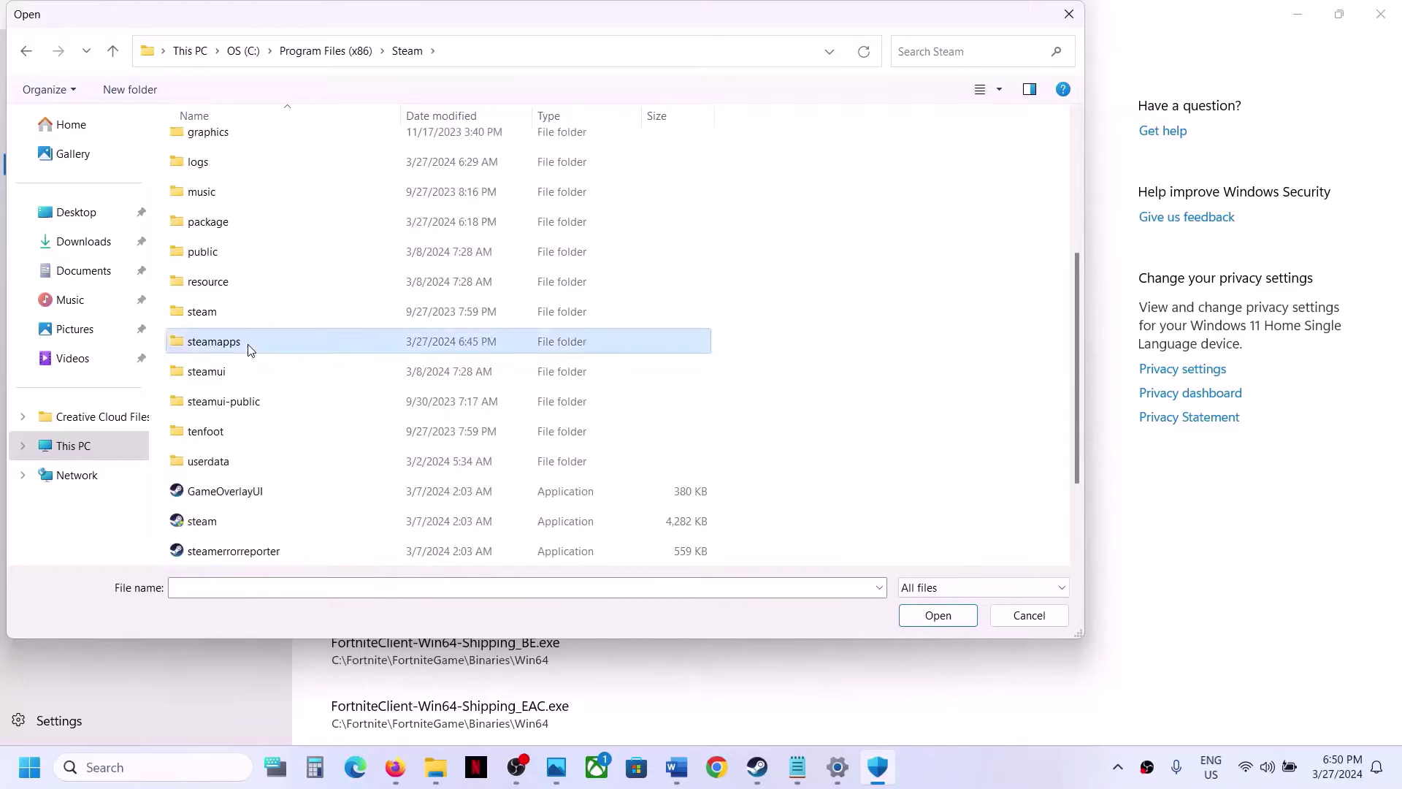
double_click(249, 349)
double_click(256, 147)
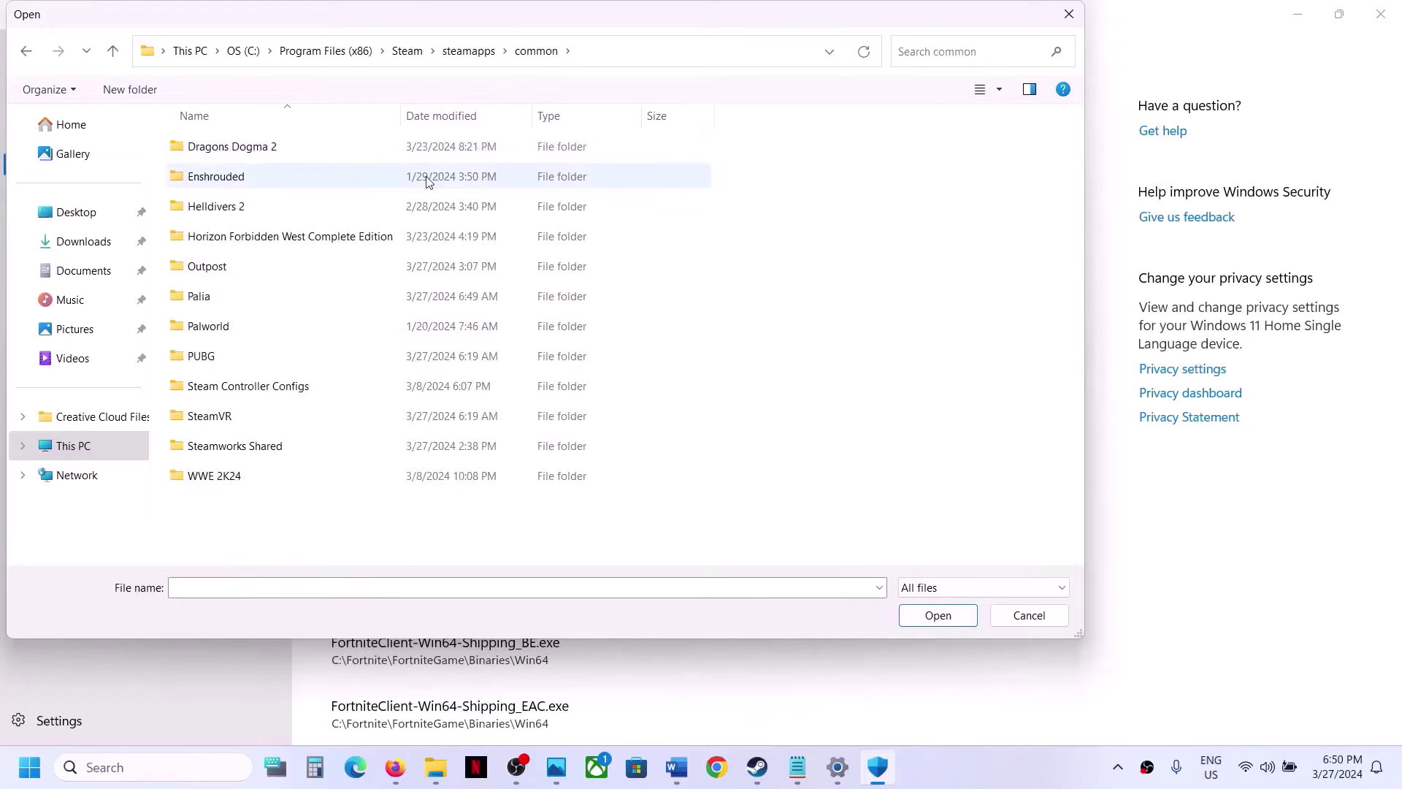
double_click(229, 299)
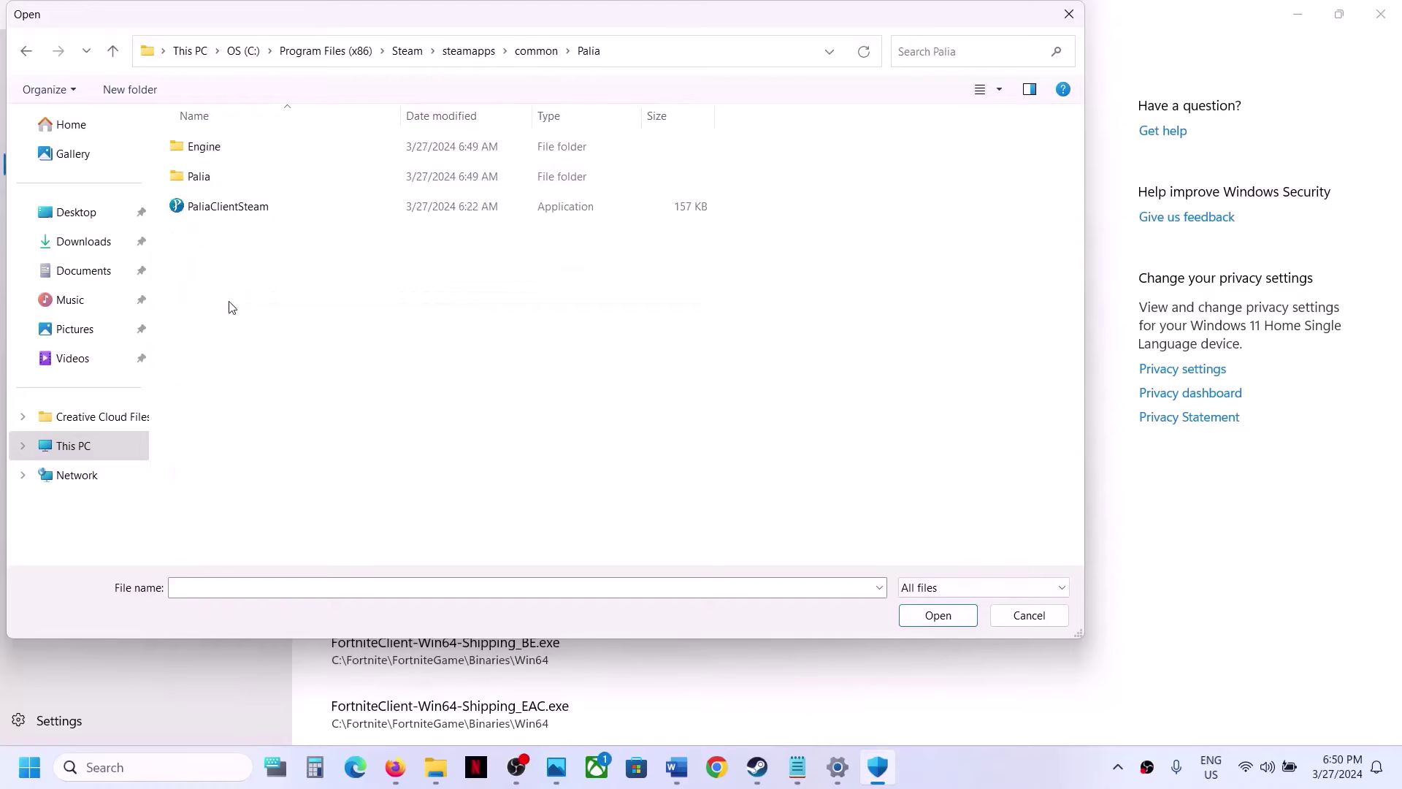
left_click(236, 210)
left_click(937, 616)
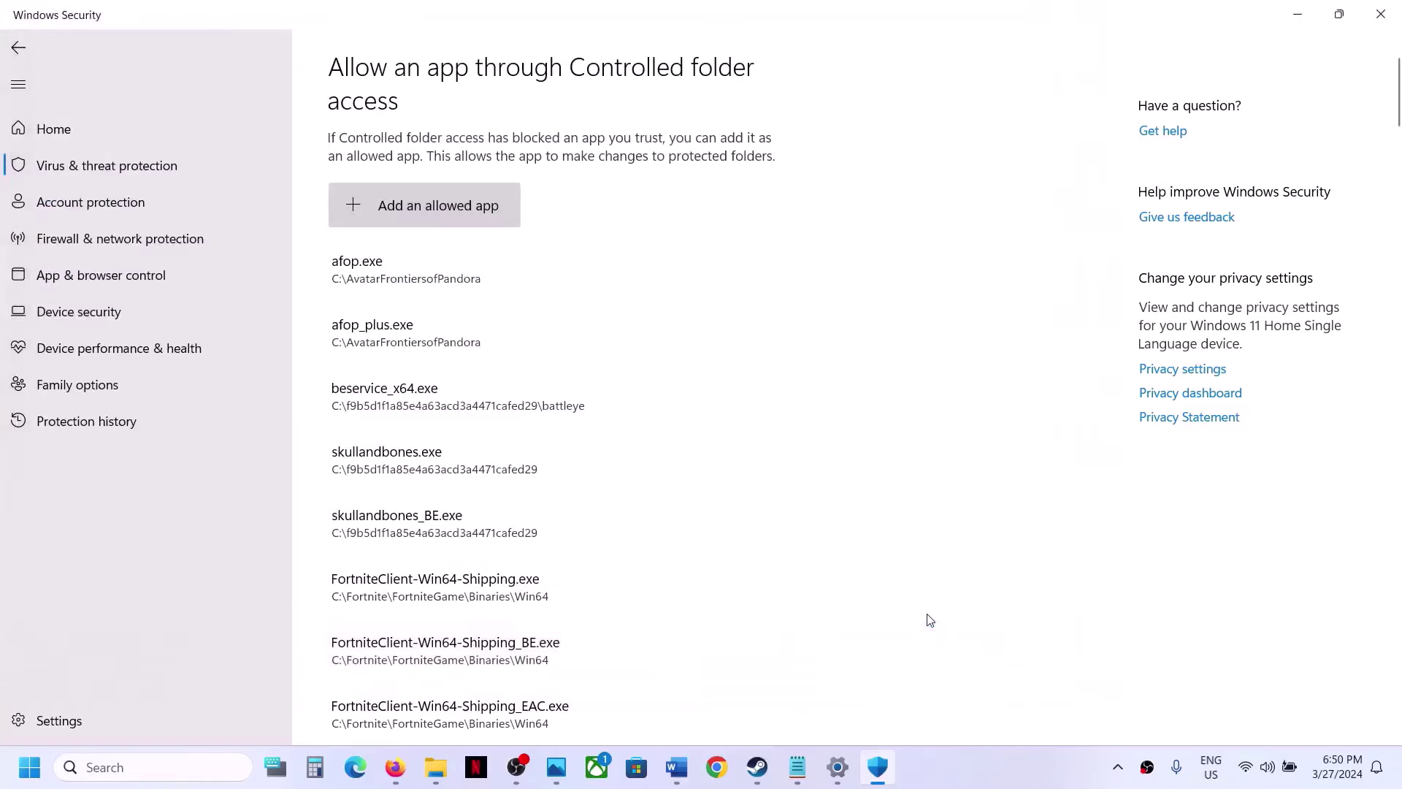
Add PaliaClientSteam-Win64-Shipping from the inner Palia\Binaries\Win64 folder as another allowed app for Controlled folder access
left_click(450, 221)
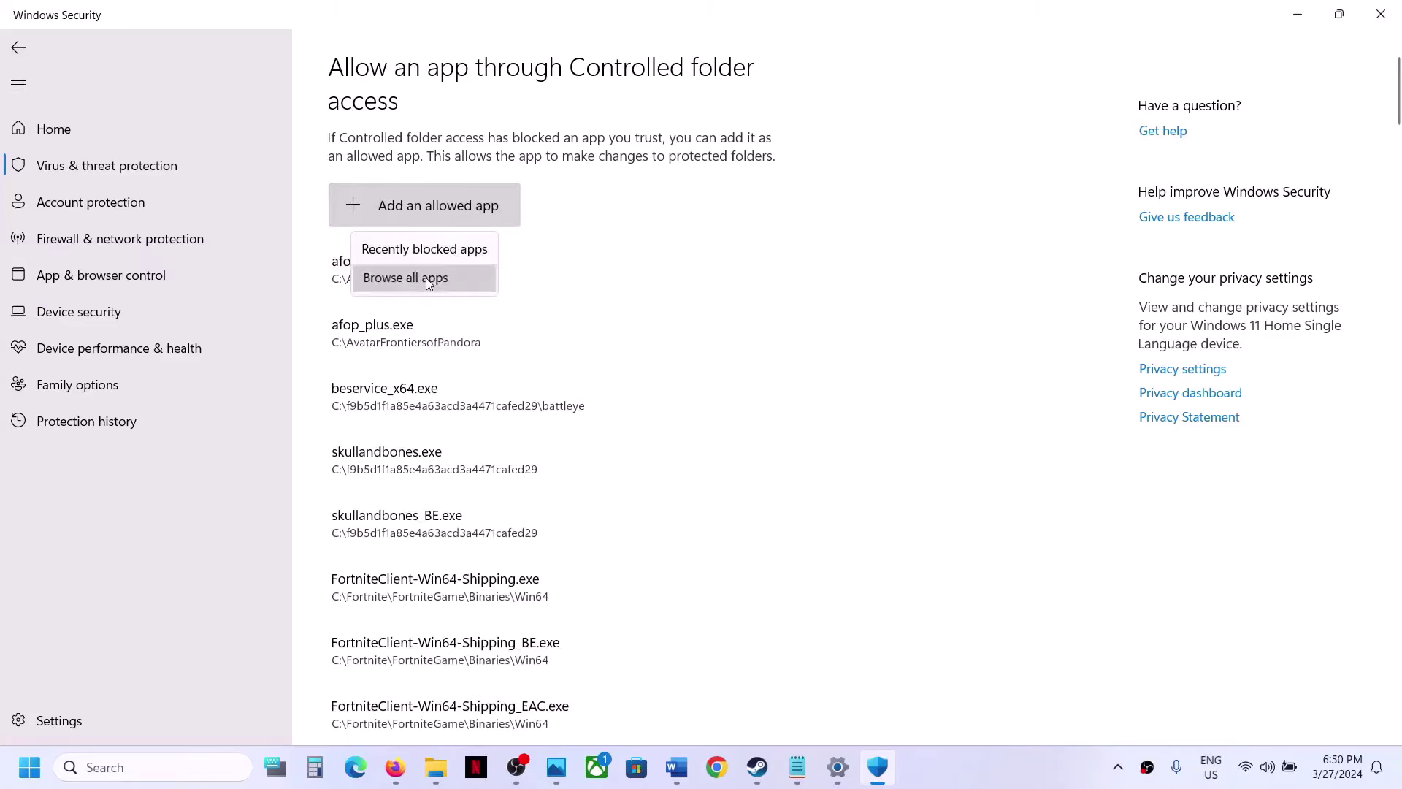
left_click(427, 278)
double_click(209, 177)
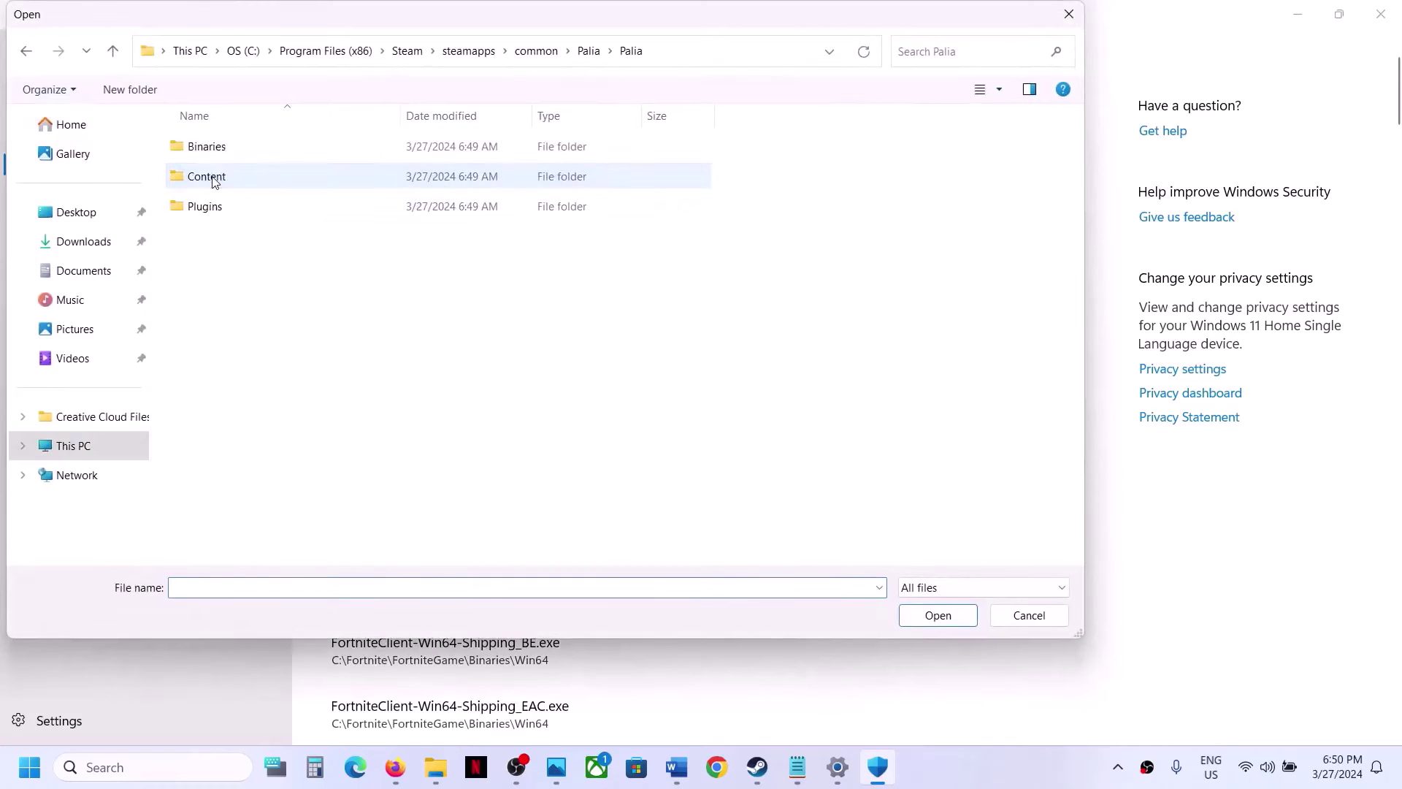
double_click(215, 148)
double_click(214, 149)
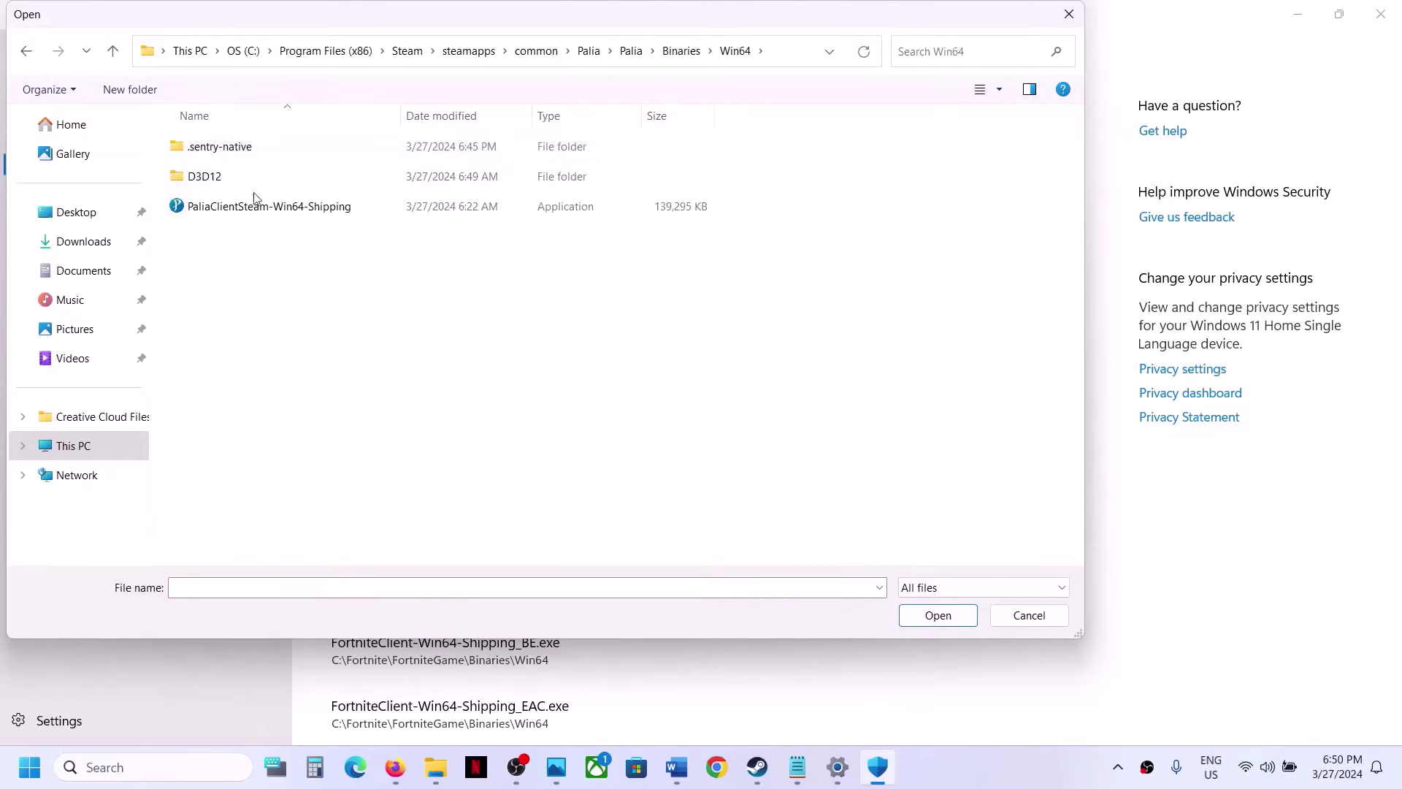
left_click(242, 219)
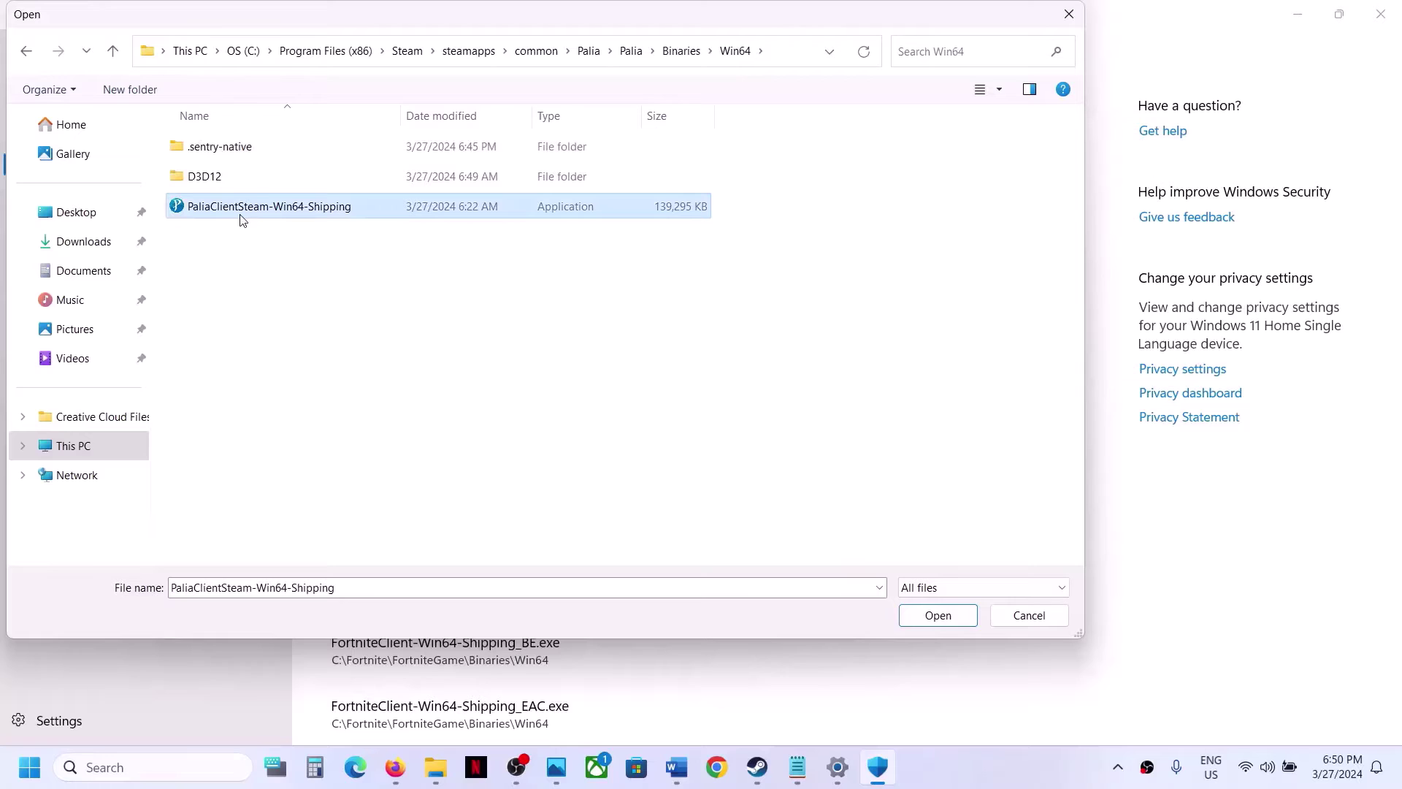
left_click(937, 616)
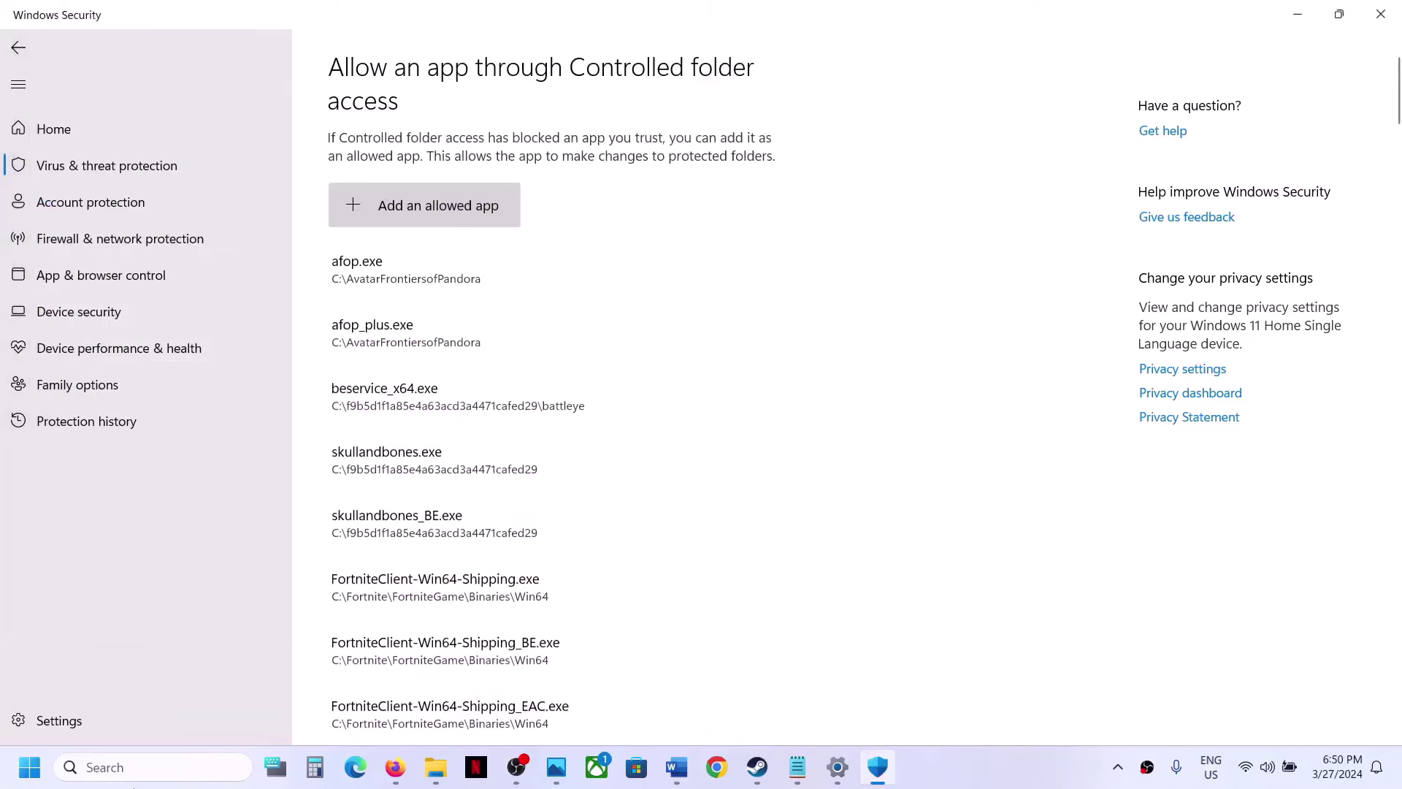
Switch to Control Panel and open the list of apps allowed through Windows Defender Firewall under System and Security
left_click(102, 767)
type("ontrol")
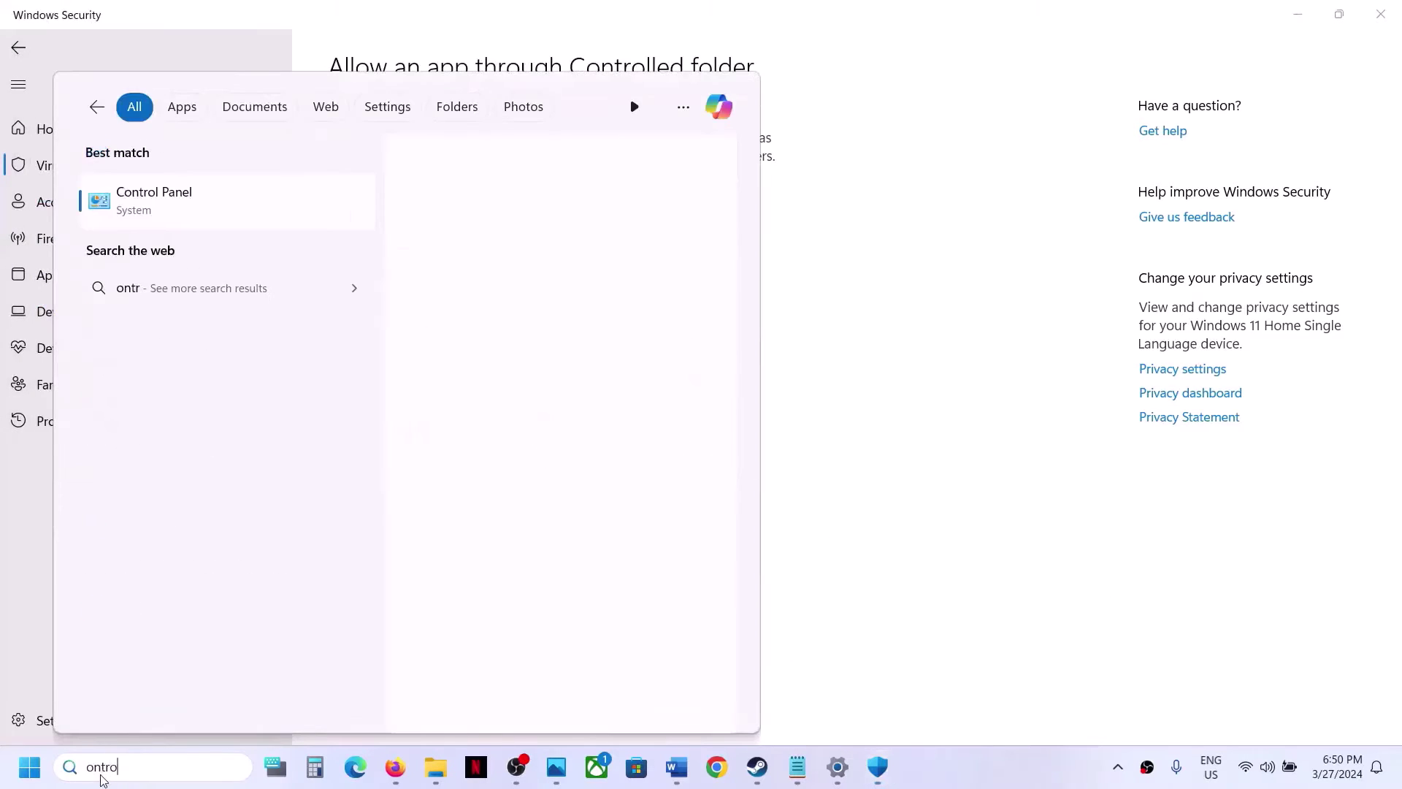
left_click(192, 212)
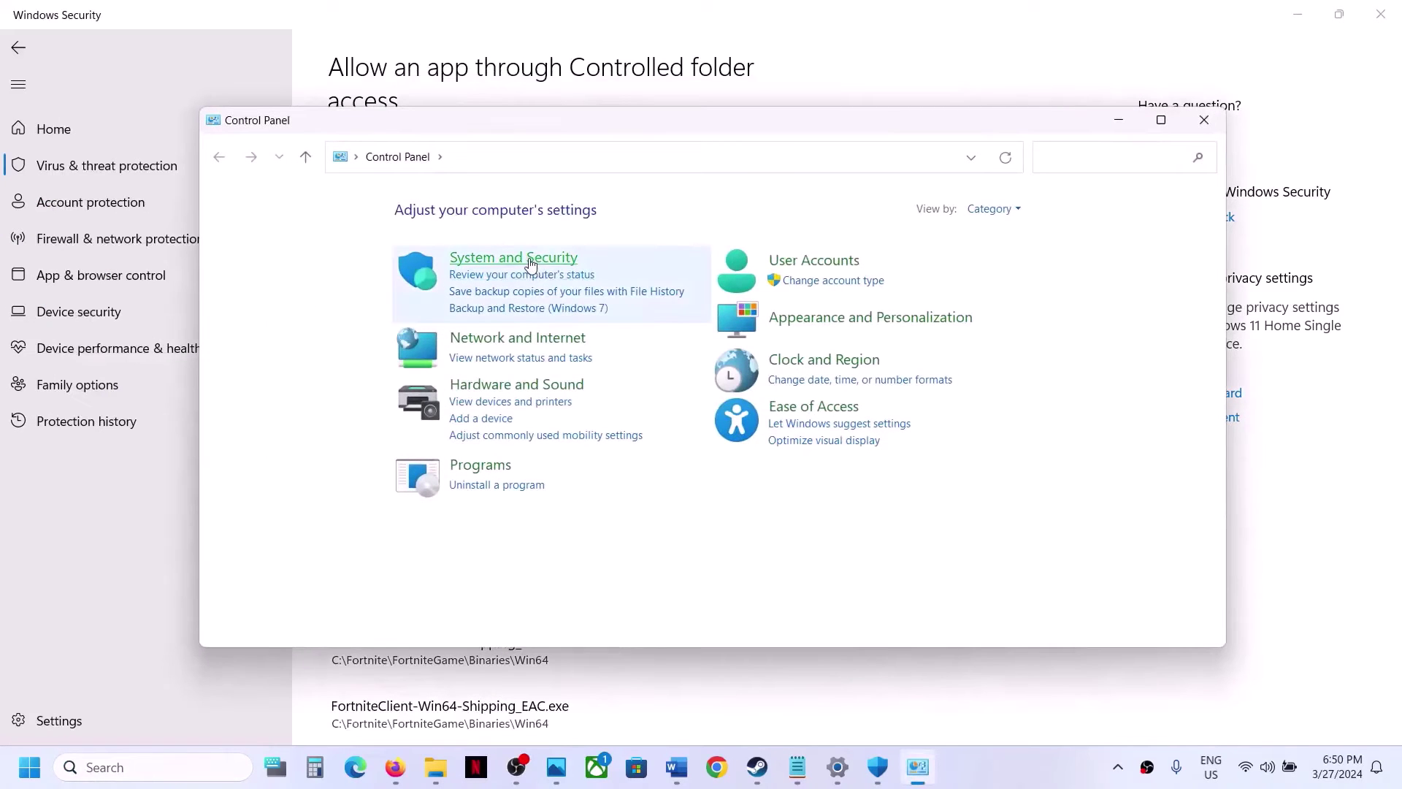
left_click(531, 264)
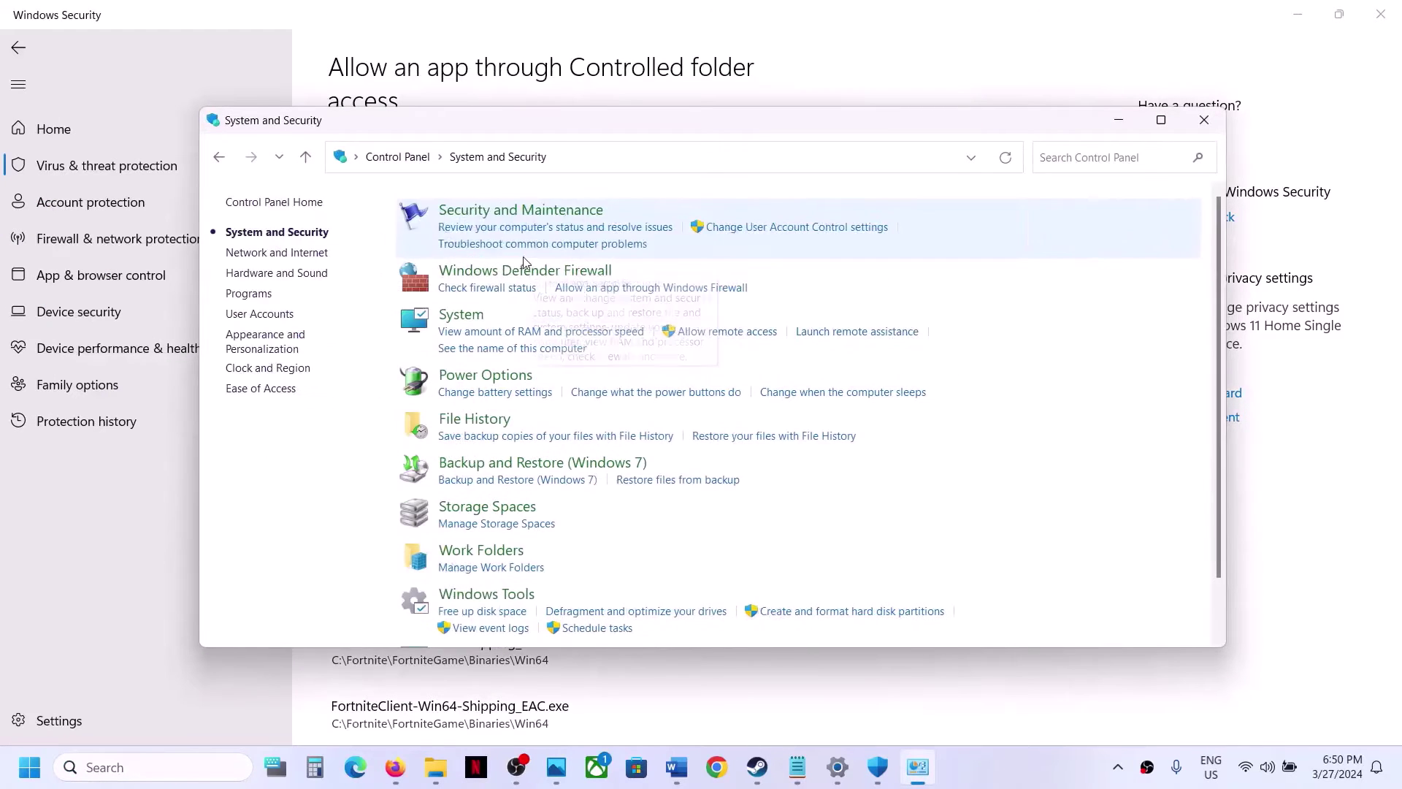
left_click(488, 273)
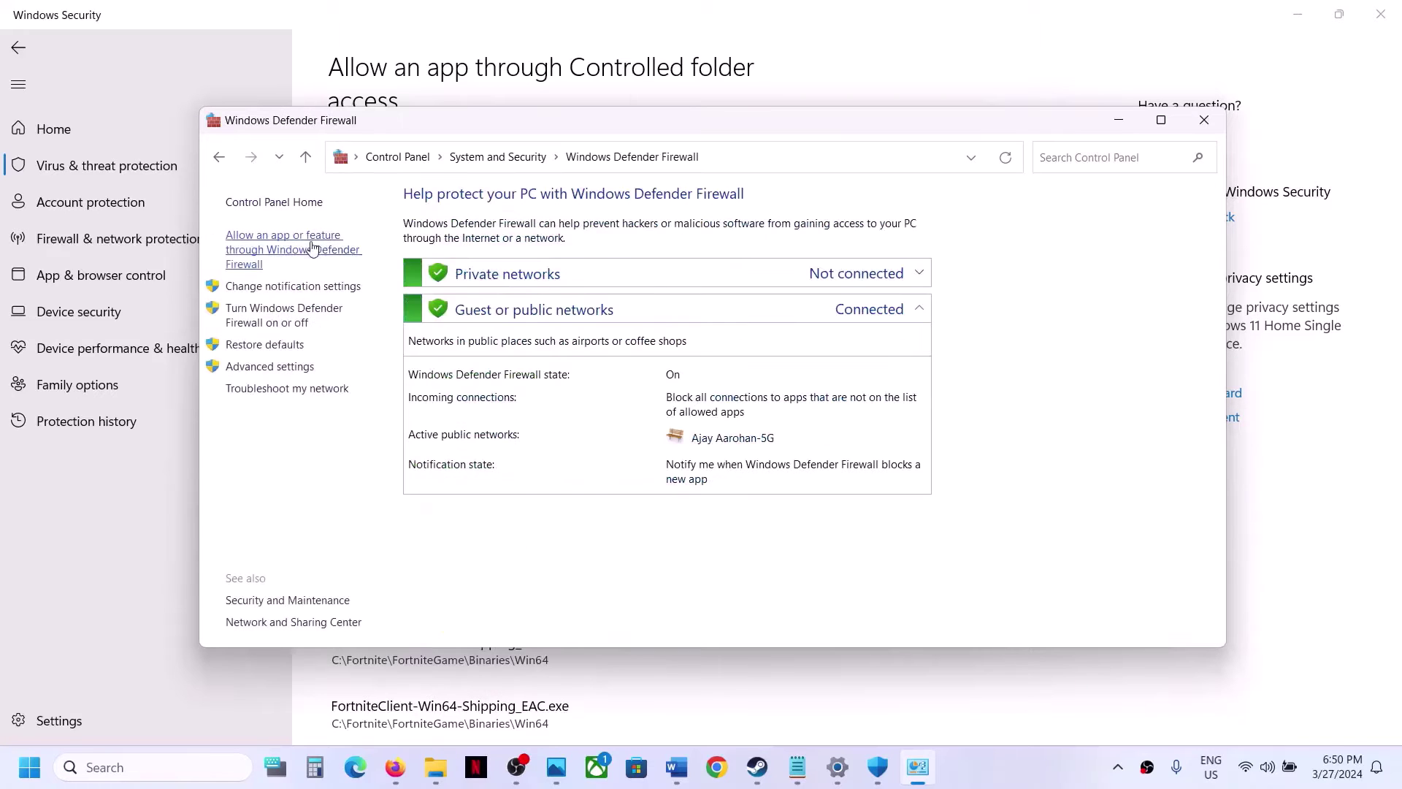
left_click(320, 252)
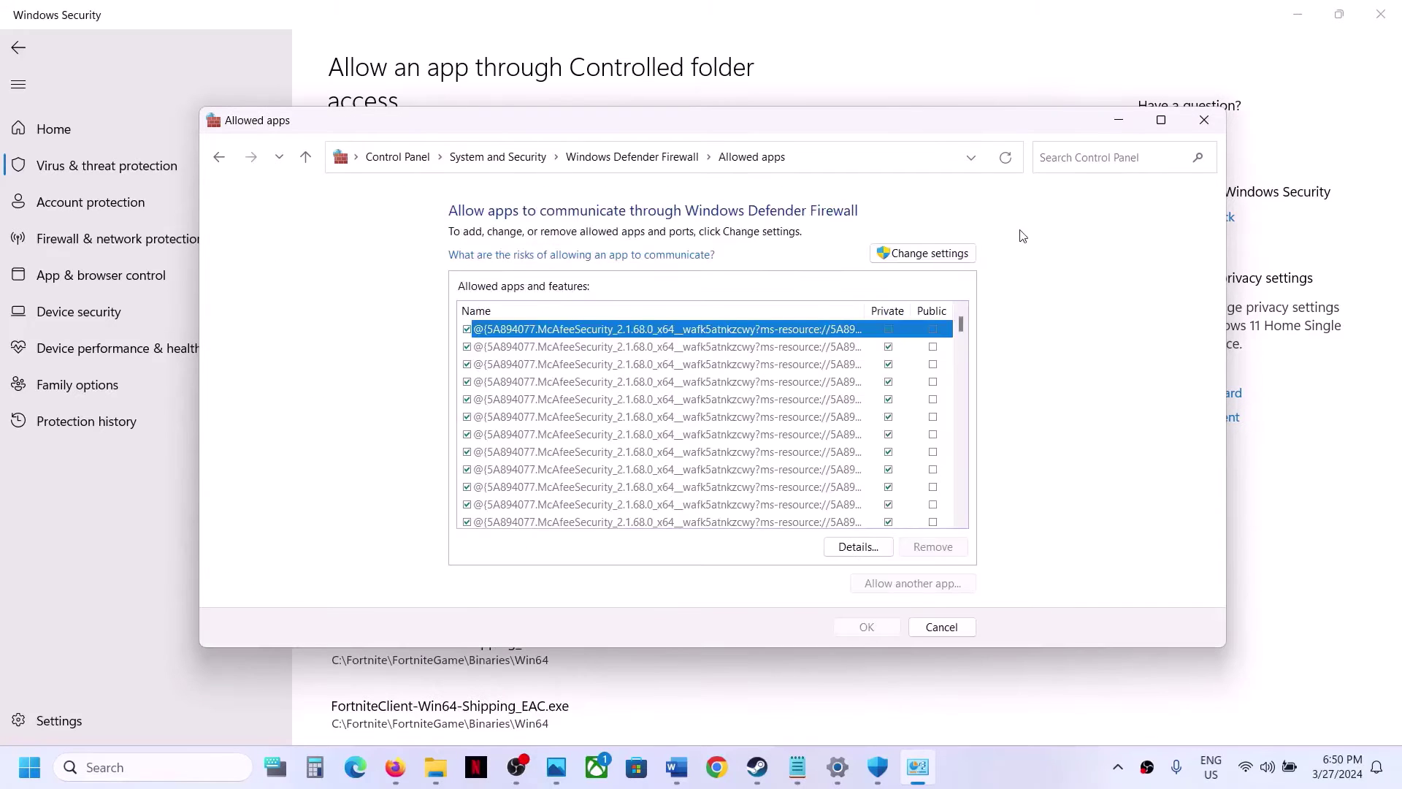
Try to add PaliaClientSteam from the steamapps\common\Palia folder to the apps allowed through Windows Defender Firewall
left_click(949, 249)
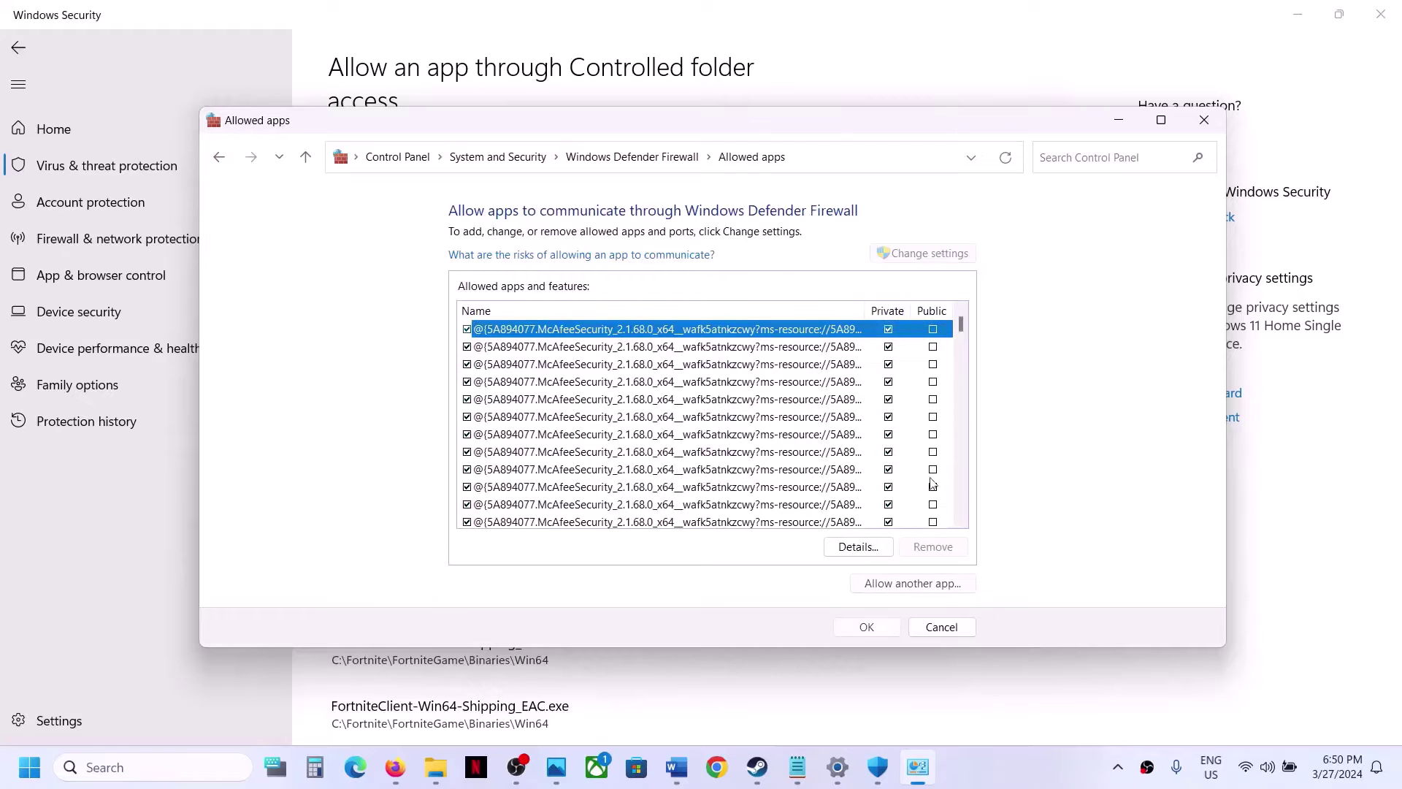
left_click(903, 584)
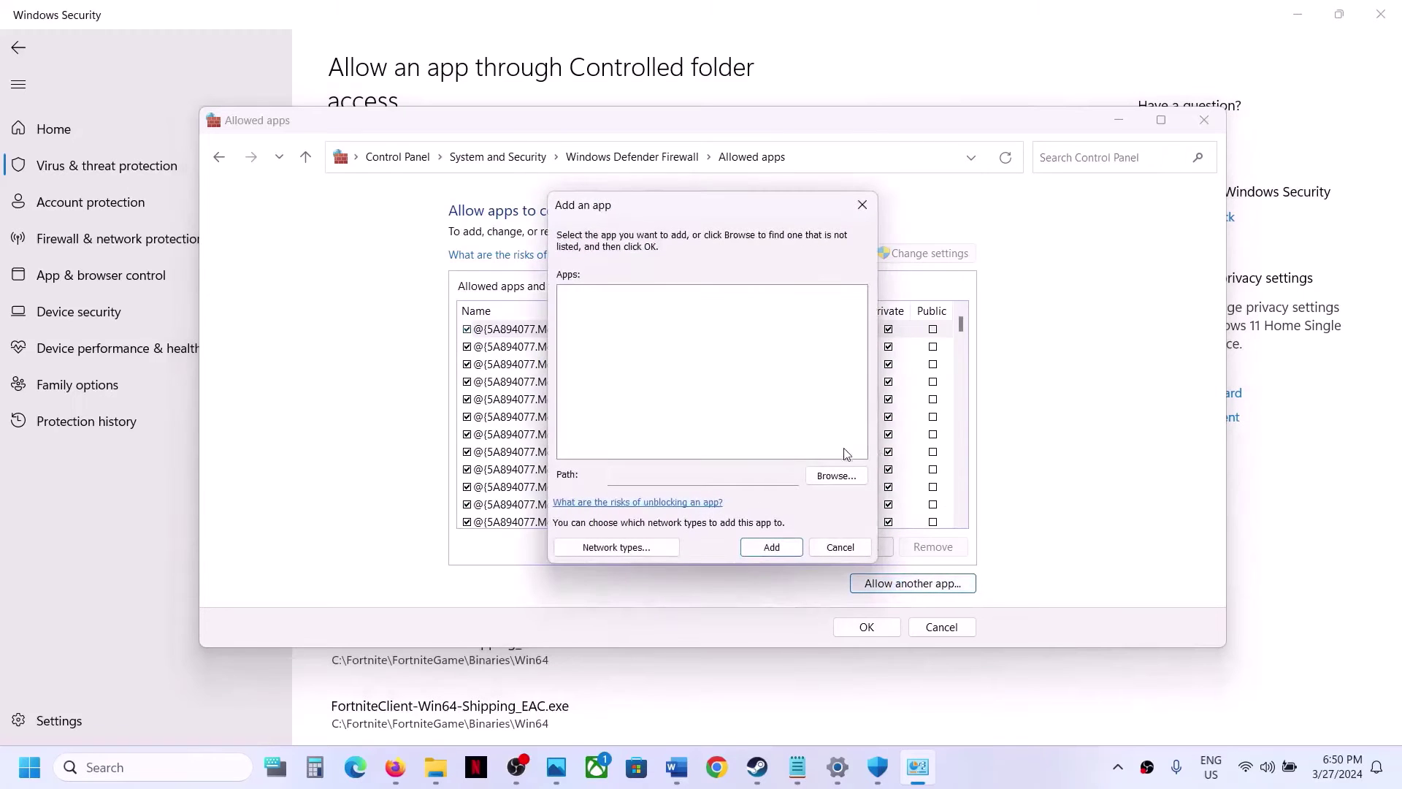
left_click(837, 474)
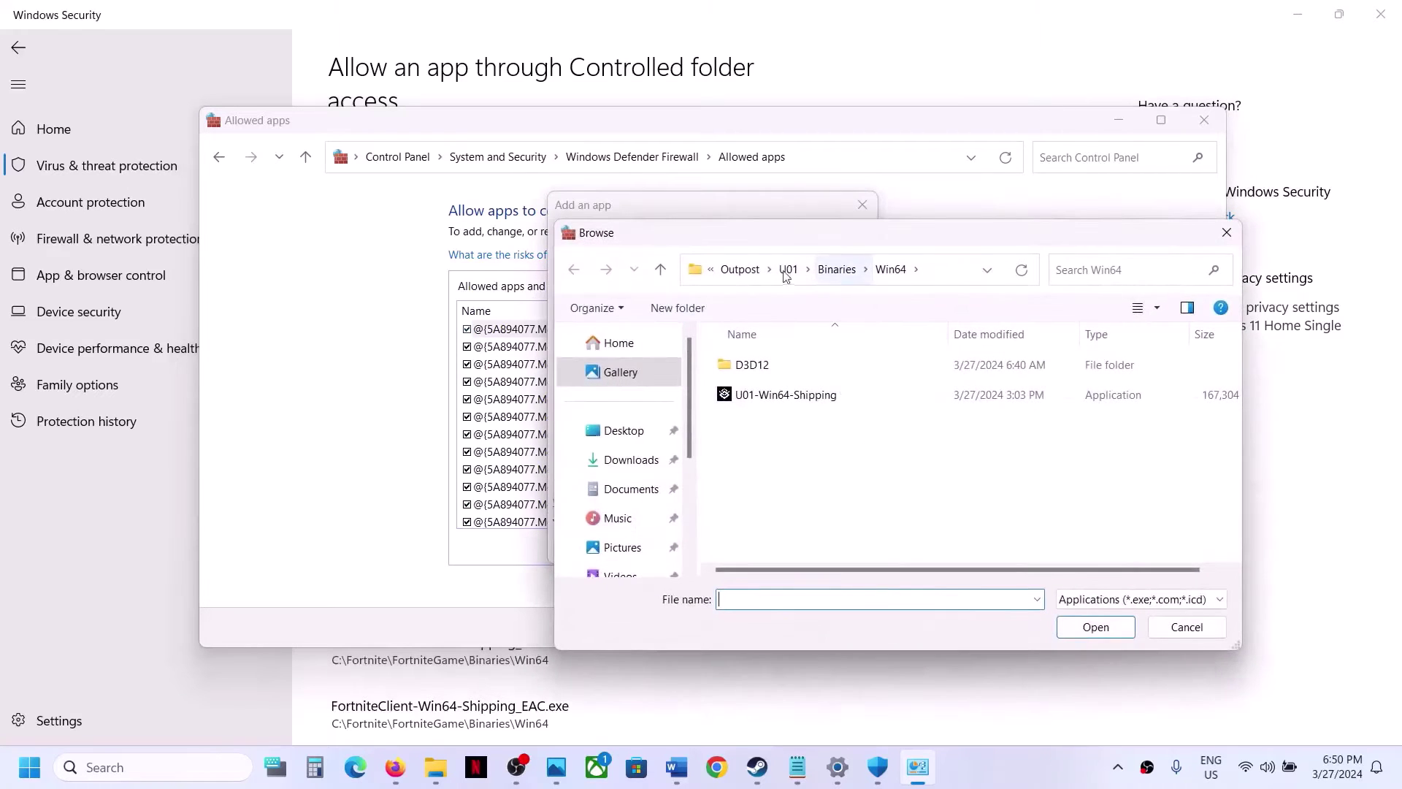
left_click(733, 279)
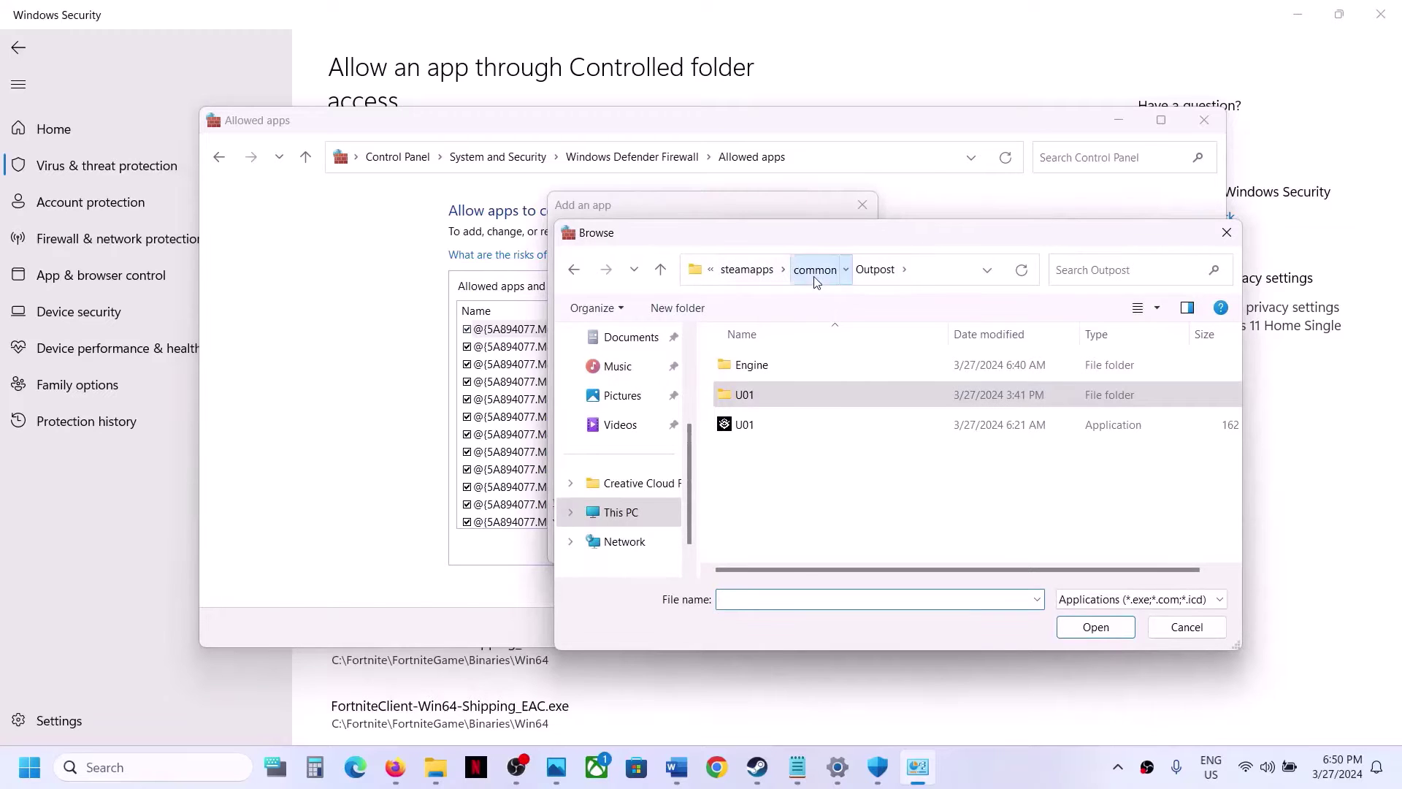
left_click(814, 281)
double_click(771, 512)
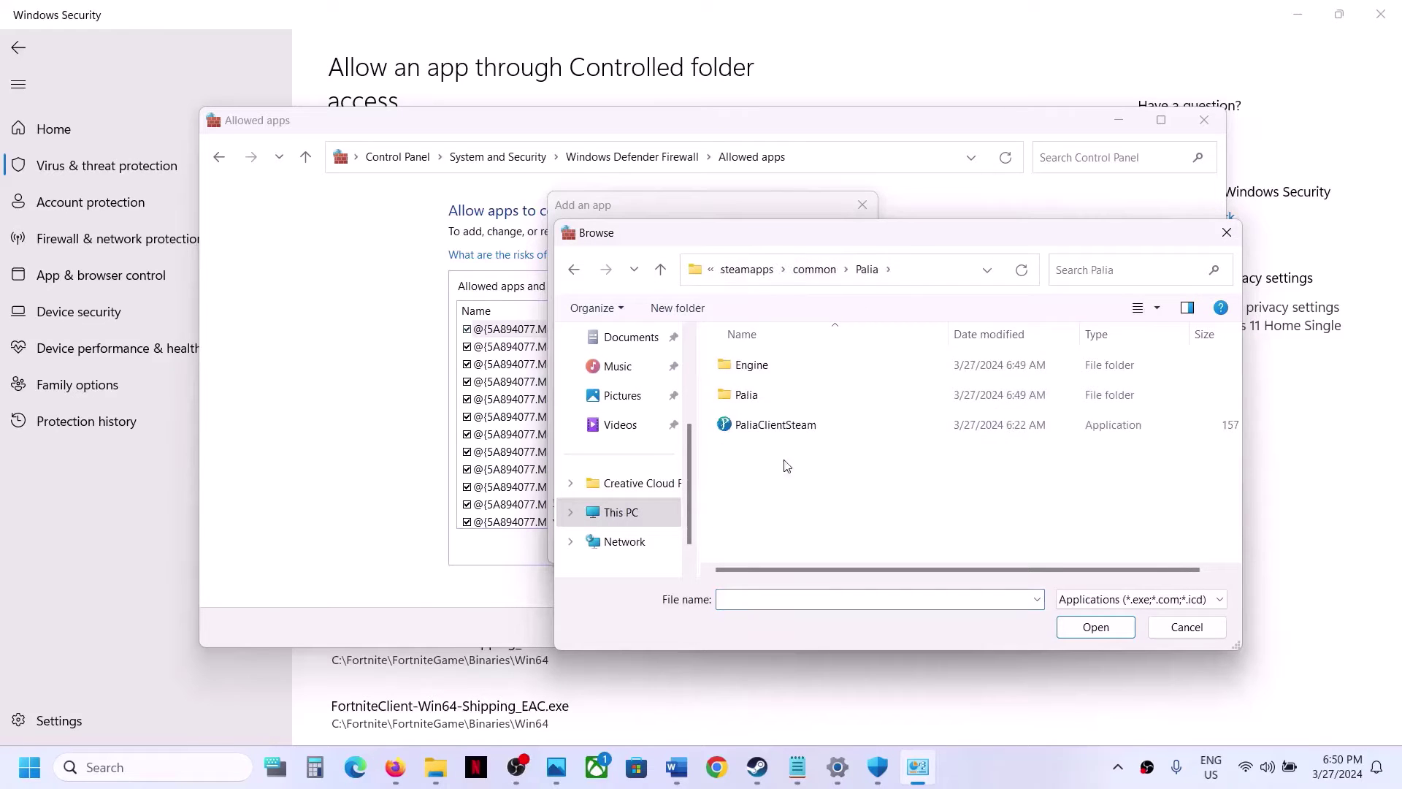
left_click(765, 427)
left_click(1103, 632)
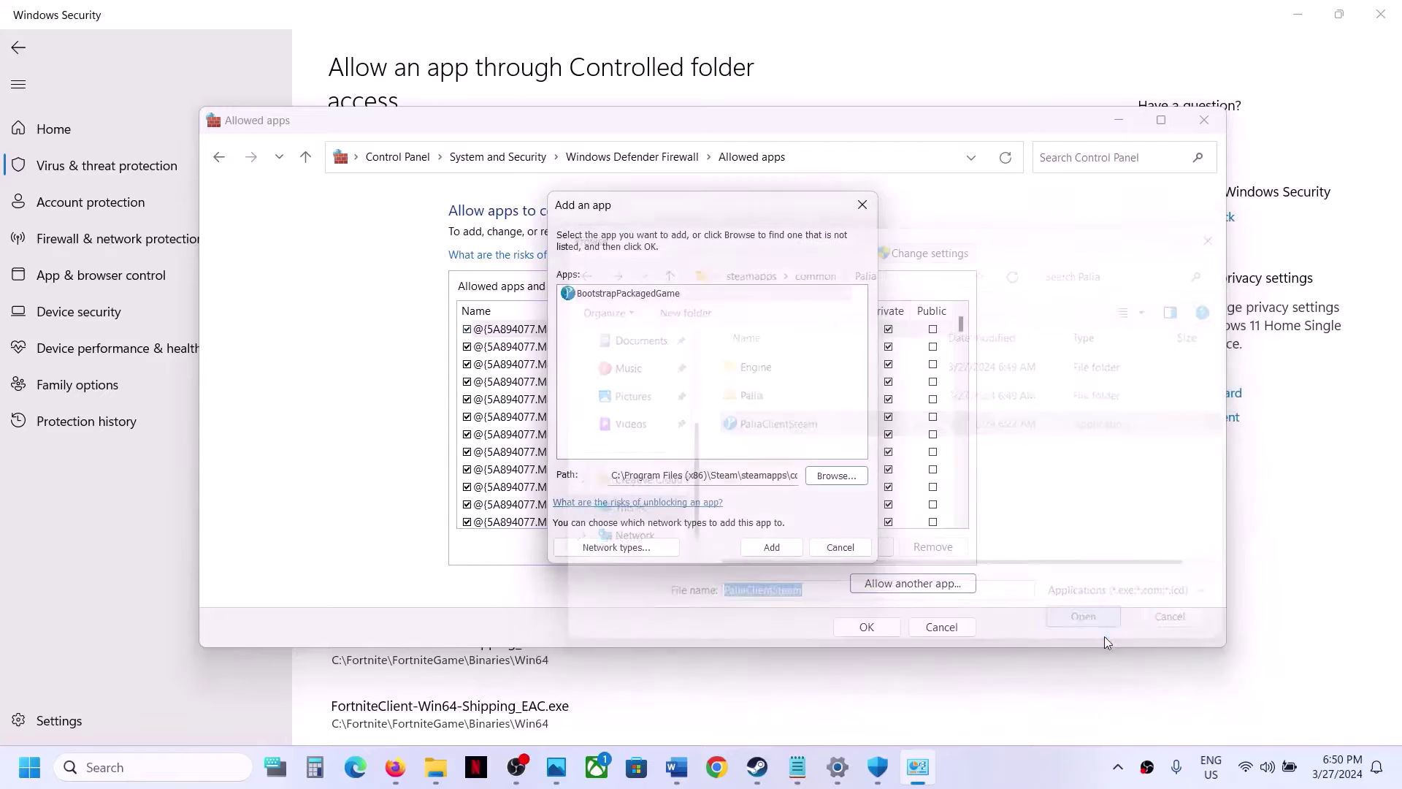
left_click(760, 545)
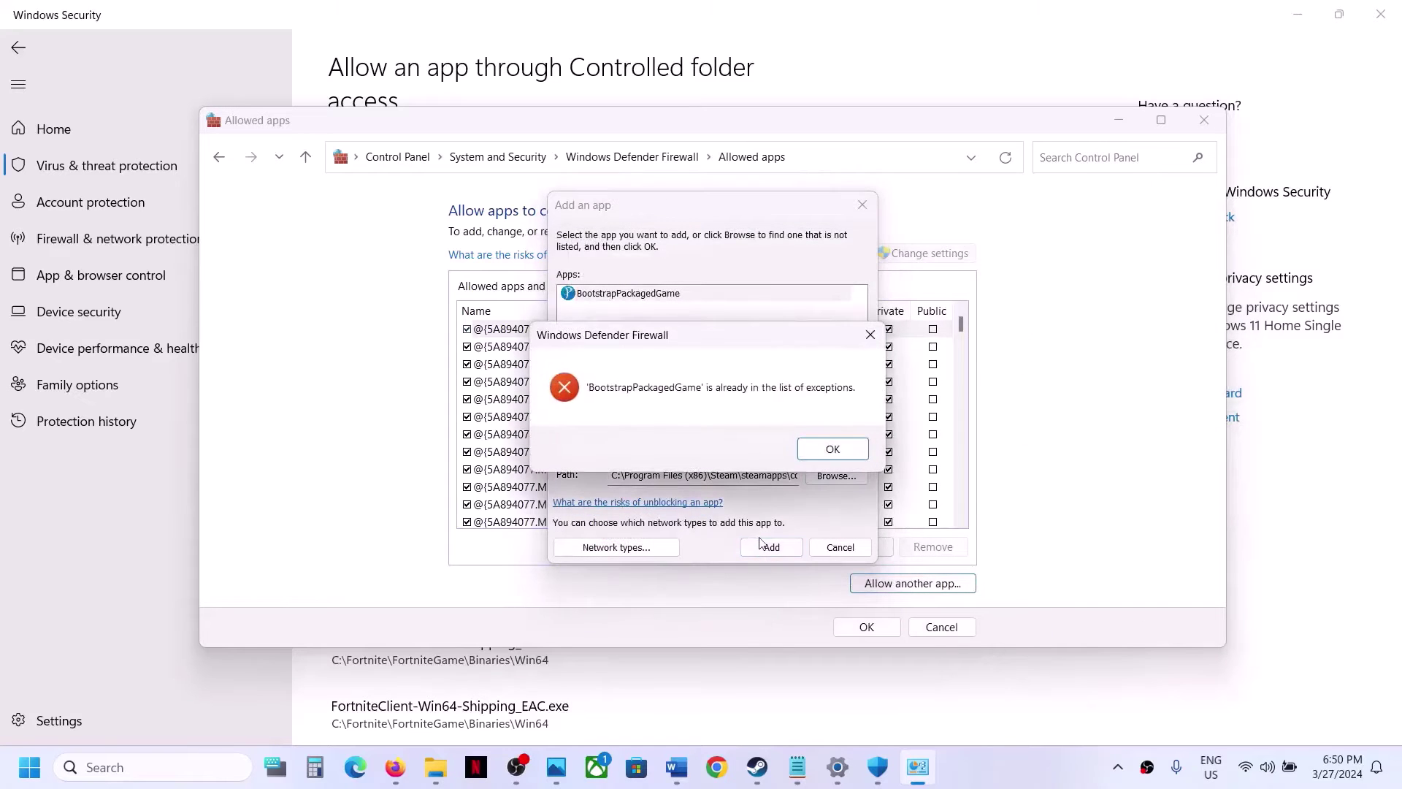
left_click(834, 450)
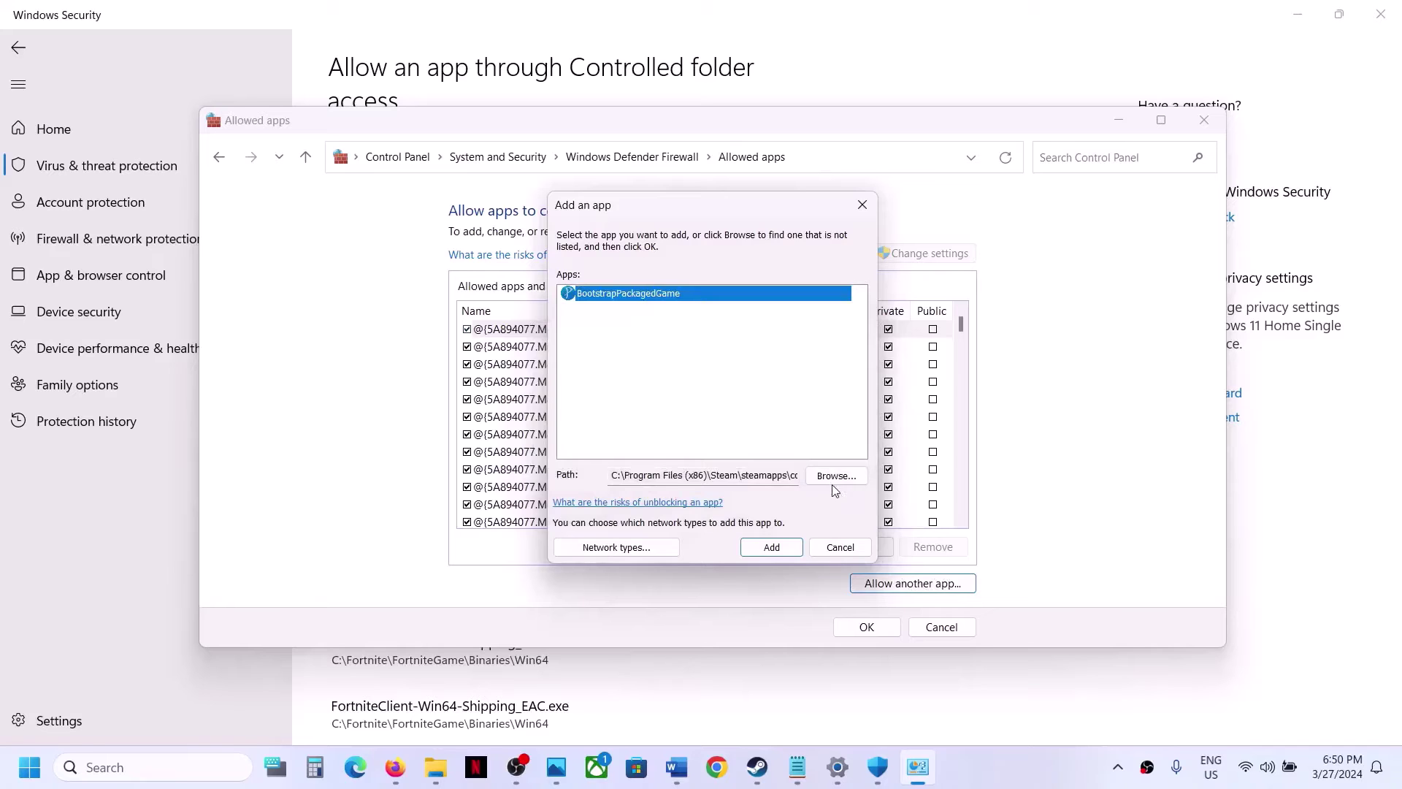
Try to add PaliaClientSteam-Win64-Shipping from the inner Palia\Binaries\Win64 folder as an allowed firewall app, and leave the add-app dialog
left_click(836, 475)
left_click(746, 395)
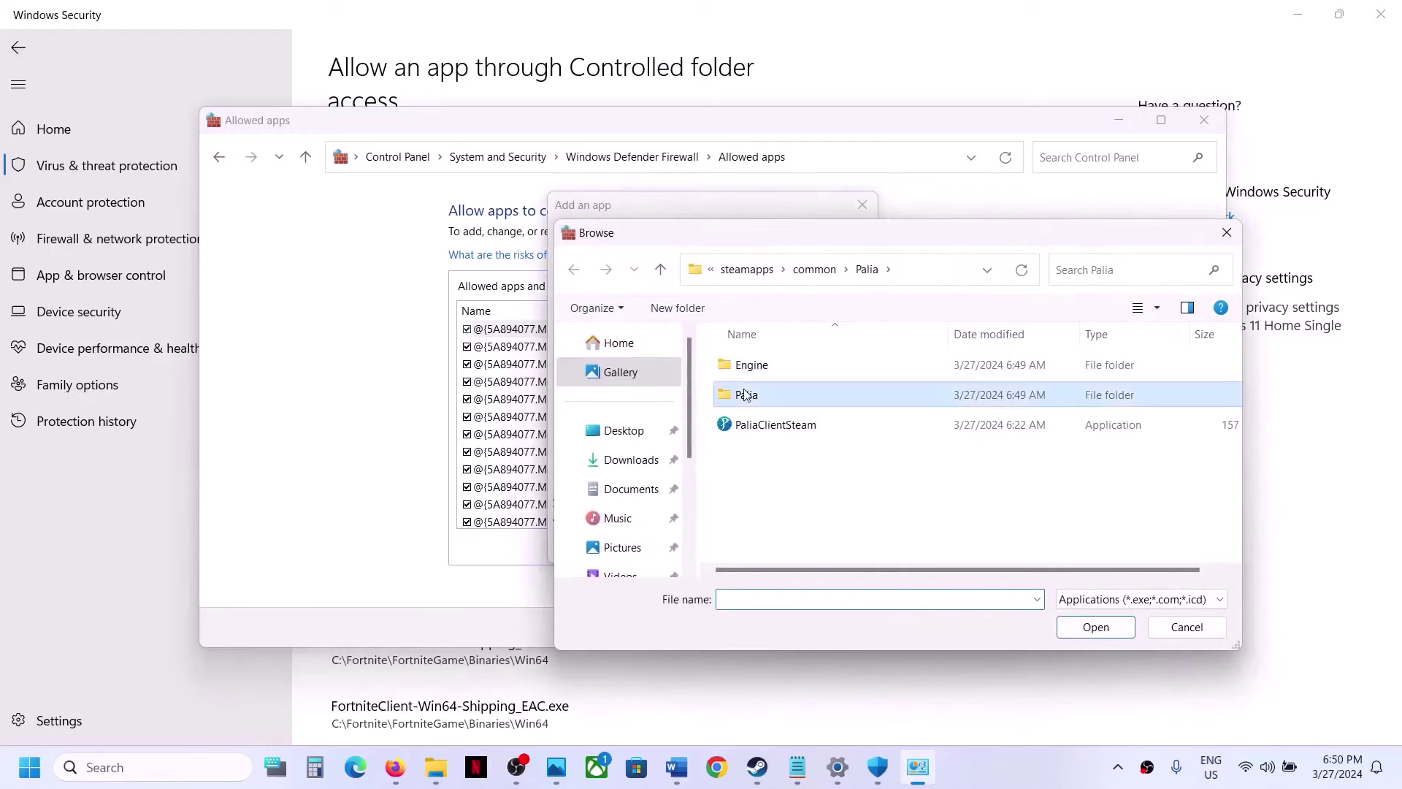
double_click(746, 395)
double_click(750, 365)
double_click(752, 366)
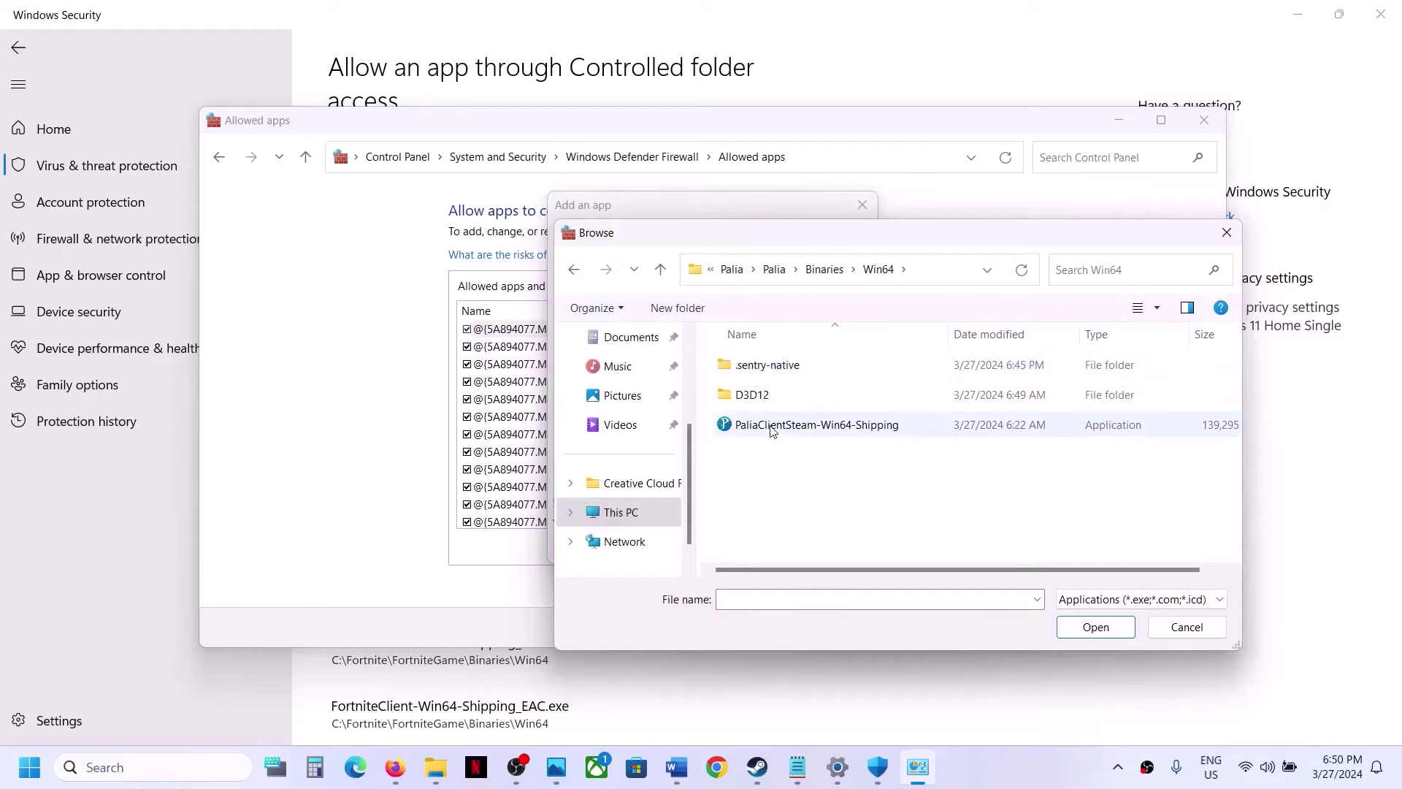
left_click(772, 431)
left_click(1095, 628)
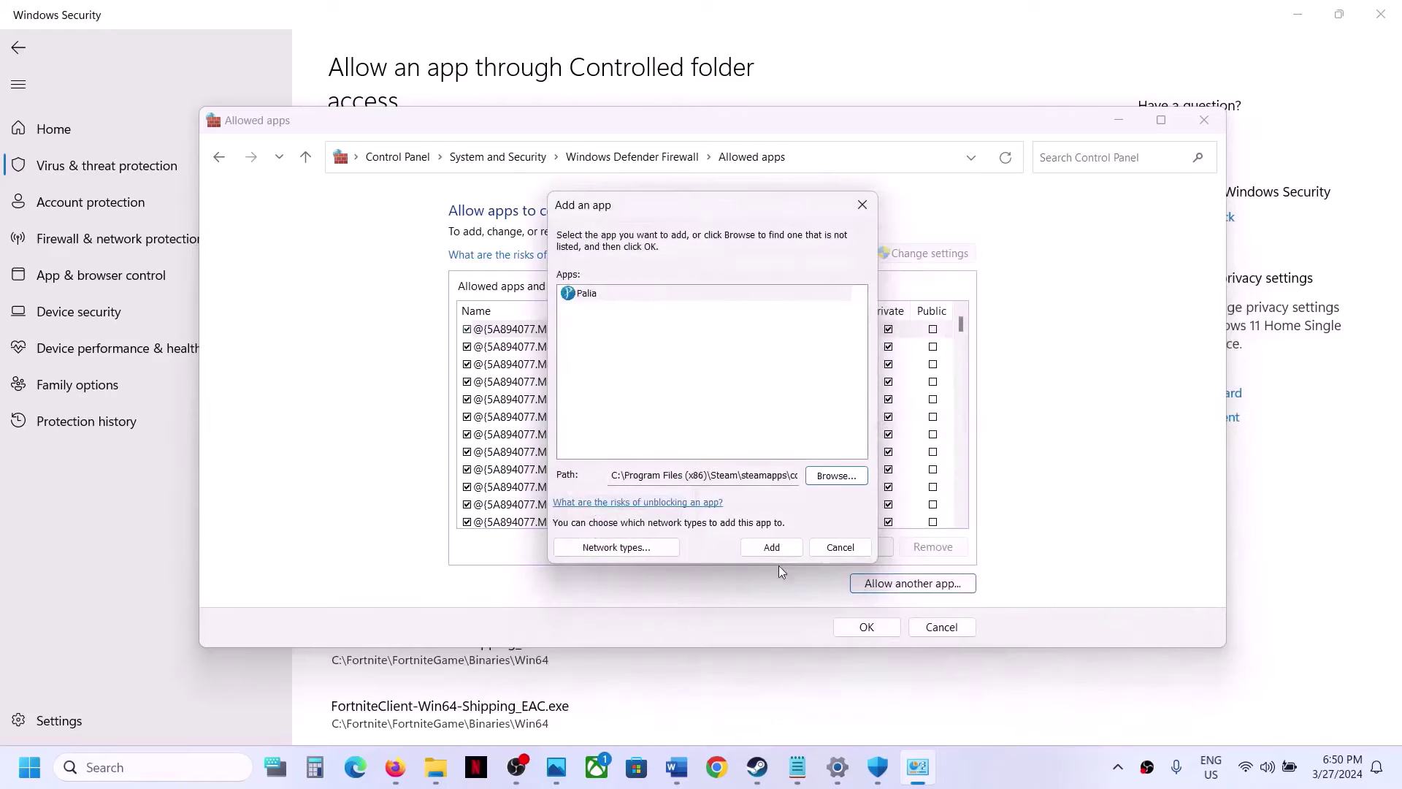
left_click(773, 554)
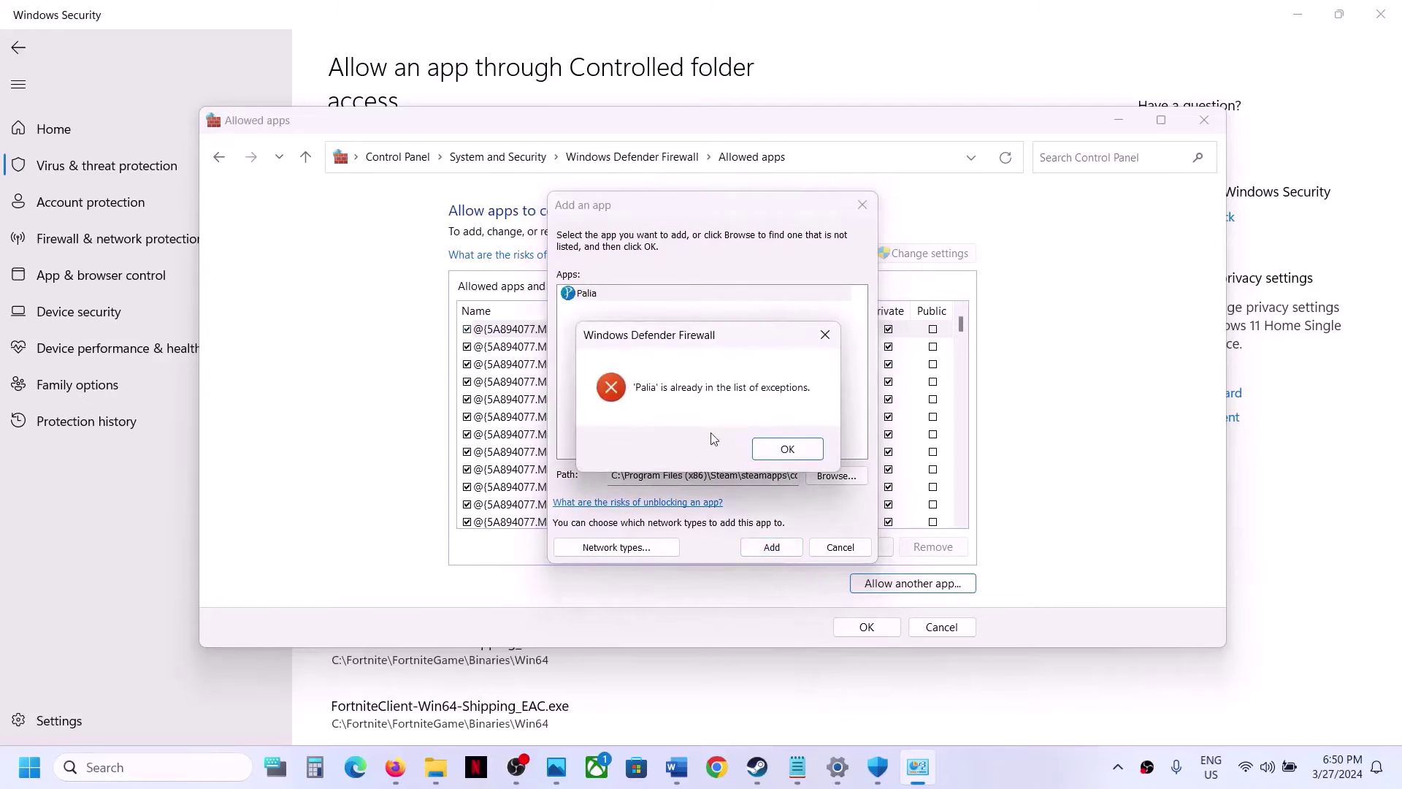
left_click(789, 449)
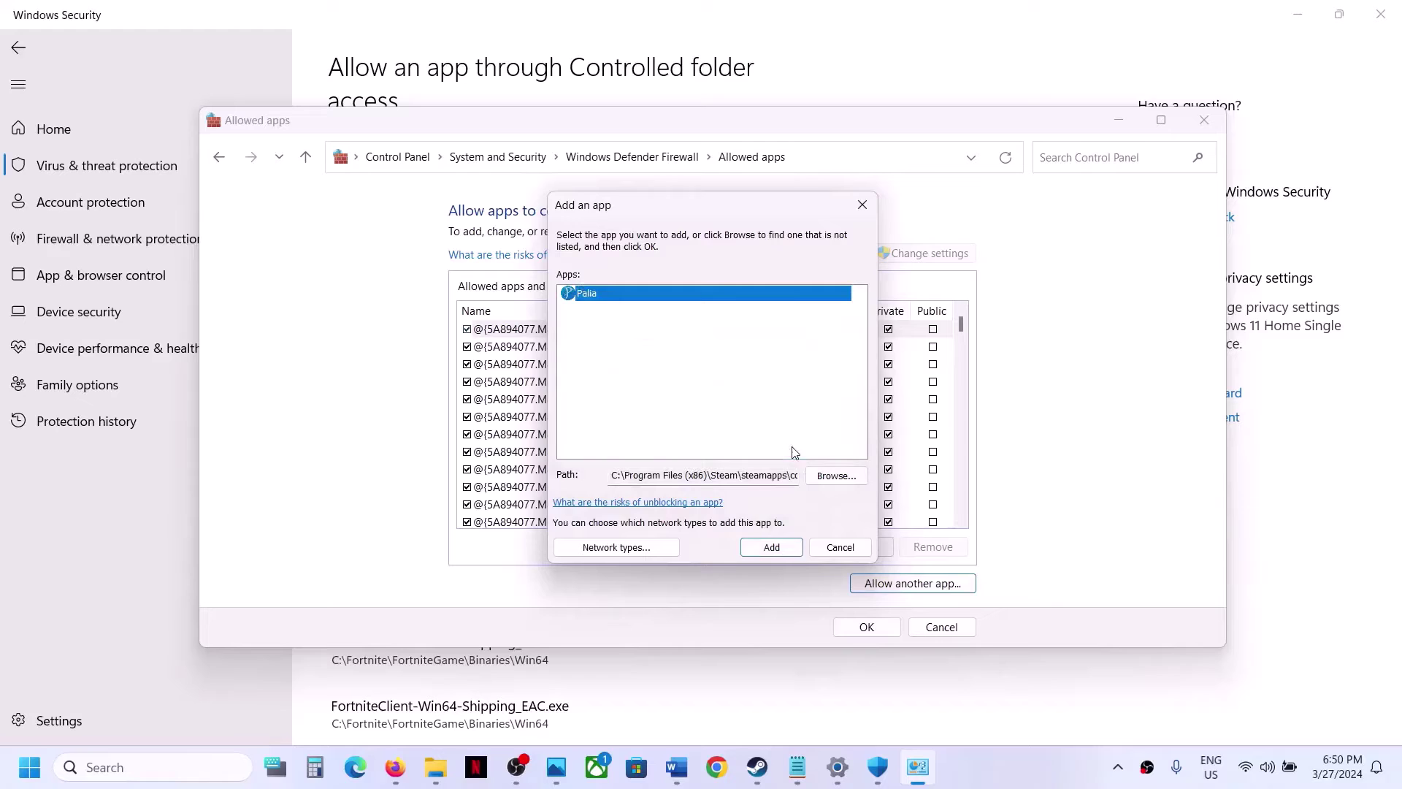
left_click(839, 547)
Confirm the firewall's allowed apps list and close the Control Panel, Windows Security and Settings windows
left_click(882, 630)
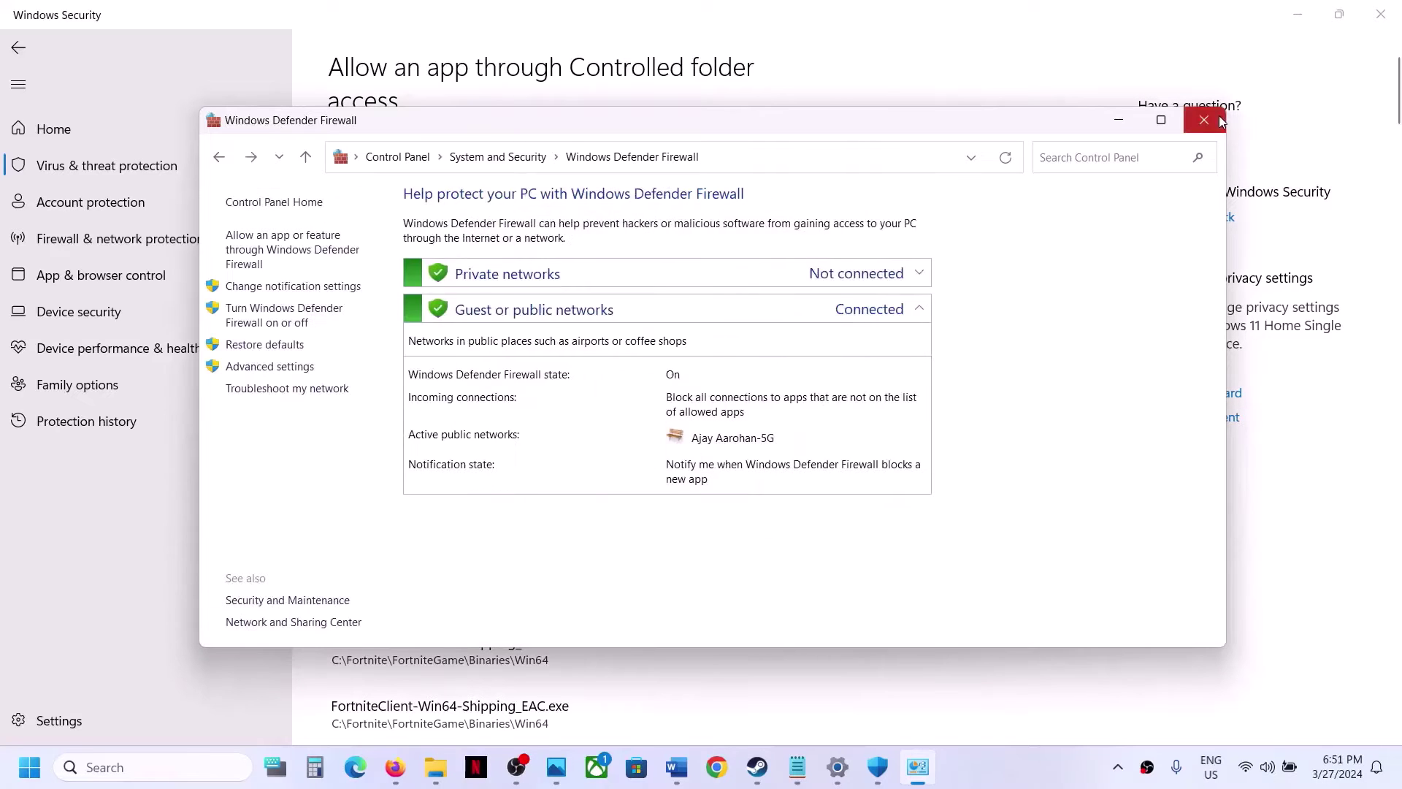
left_click(1218, 117)
left_click(1380, 14)
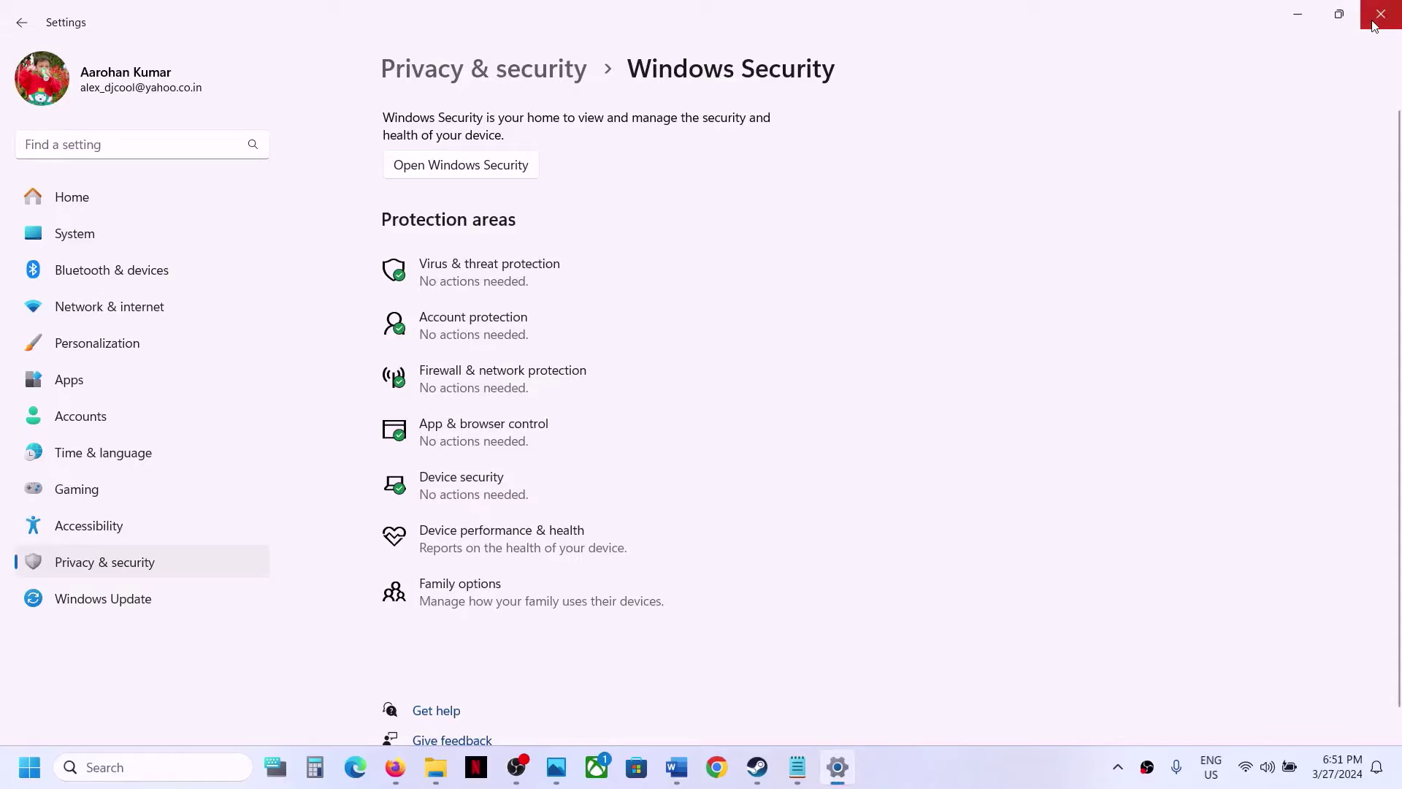
left_click(1375, 26)
Read Step 6 in the Word troubleshooting document, covering the field of view, window mode and video settings advice
scroll(712, 429, "down", 5)
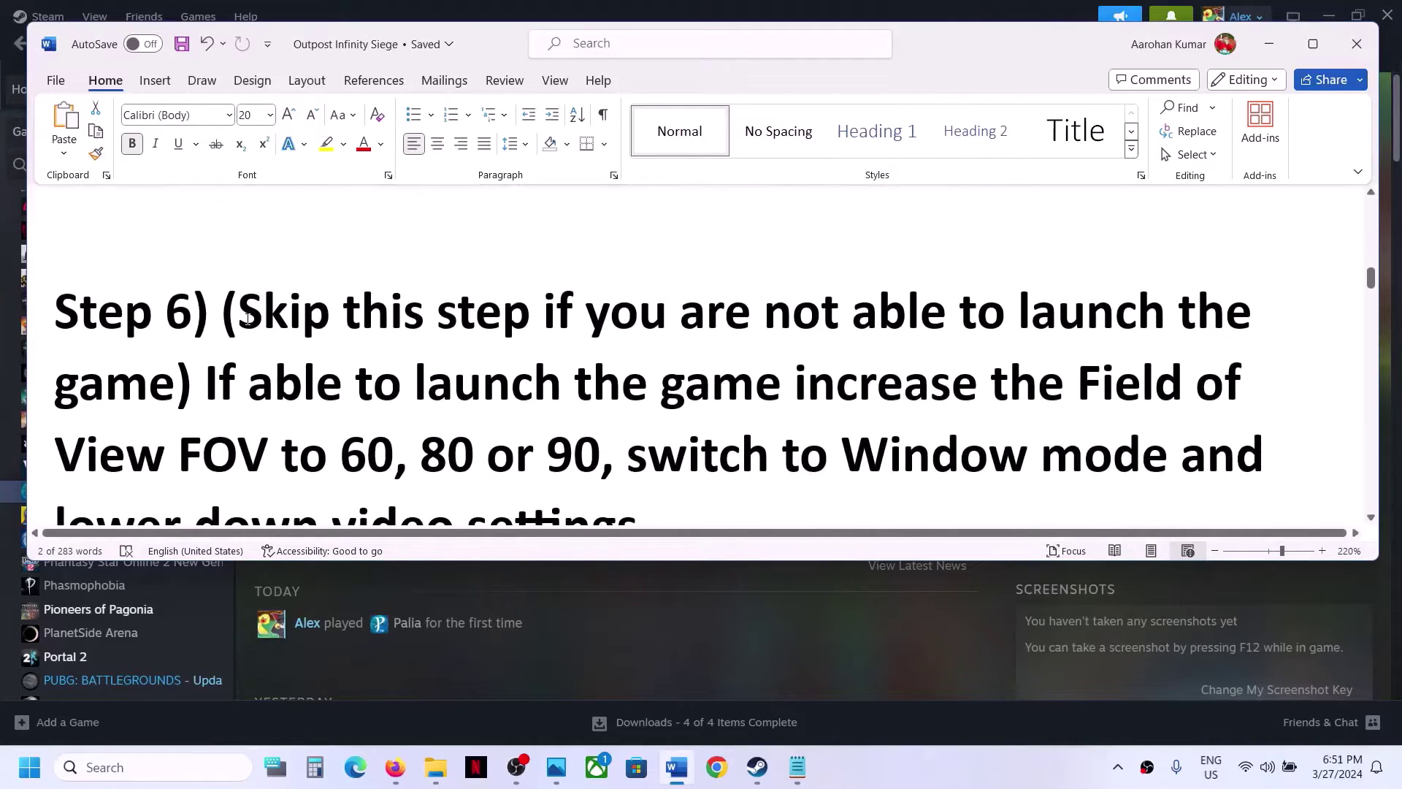
left_click_drag(248, 319, 172, 395)
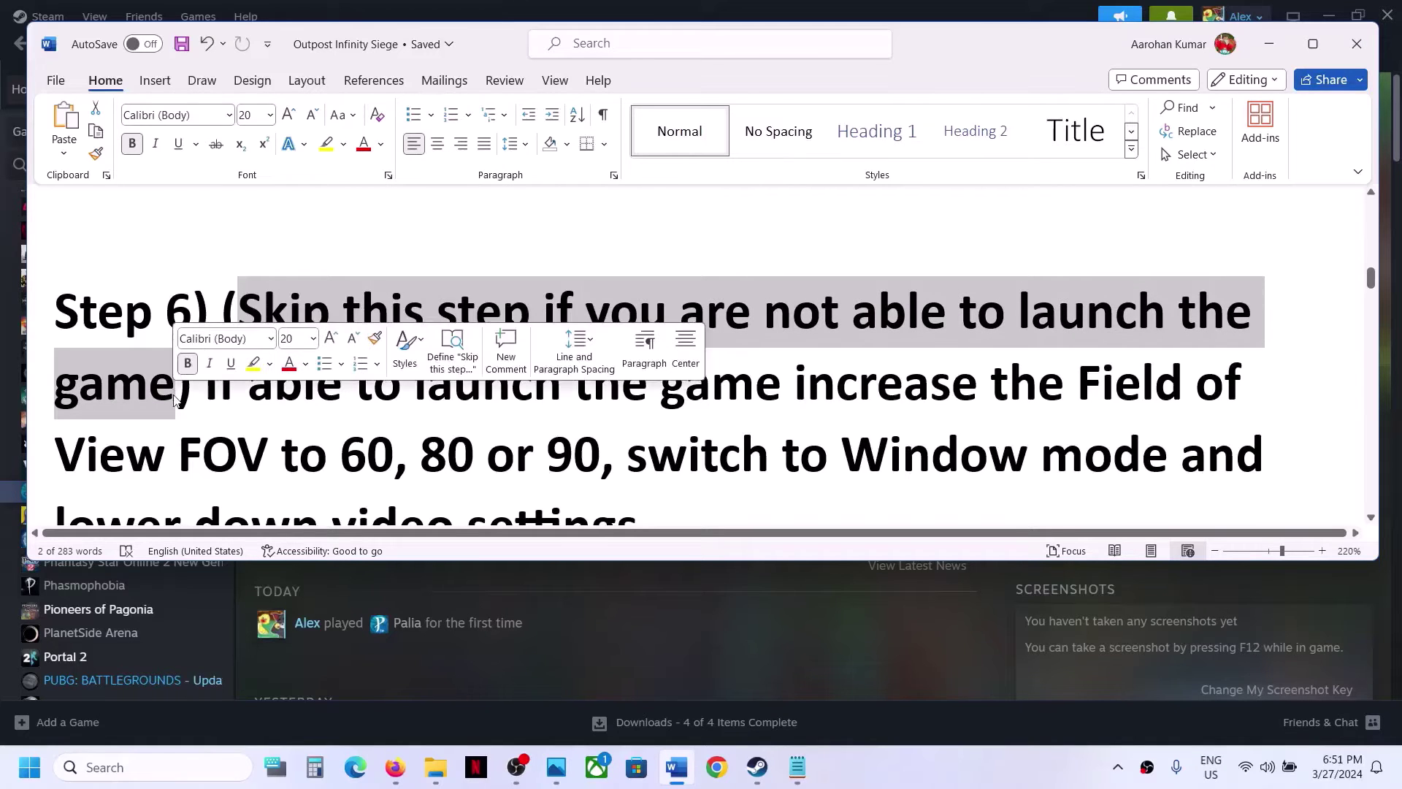
left_click(235, 386)
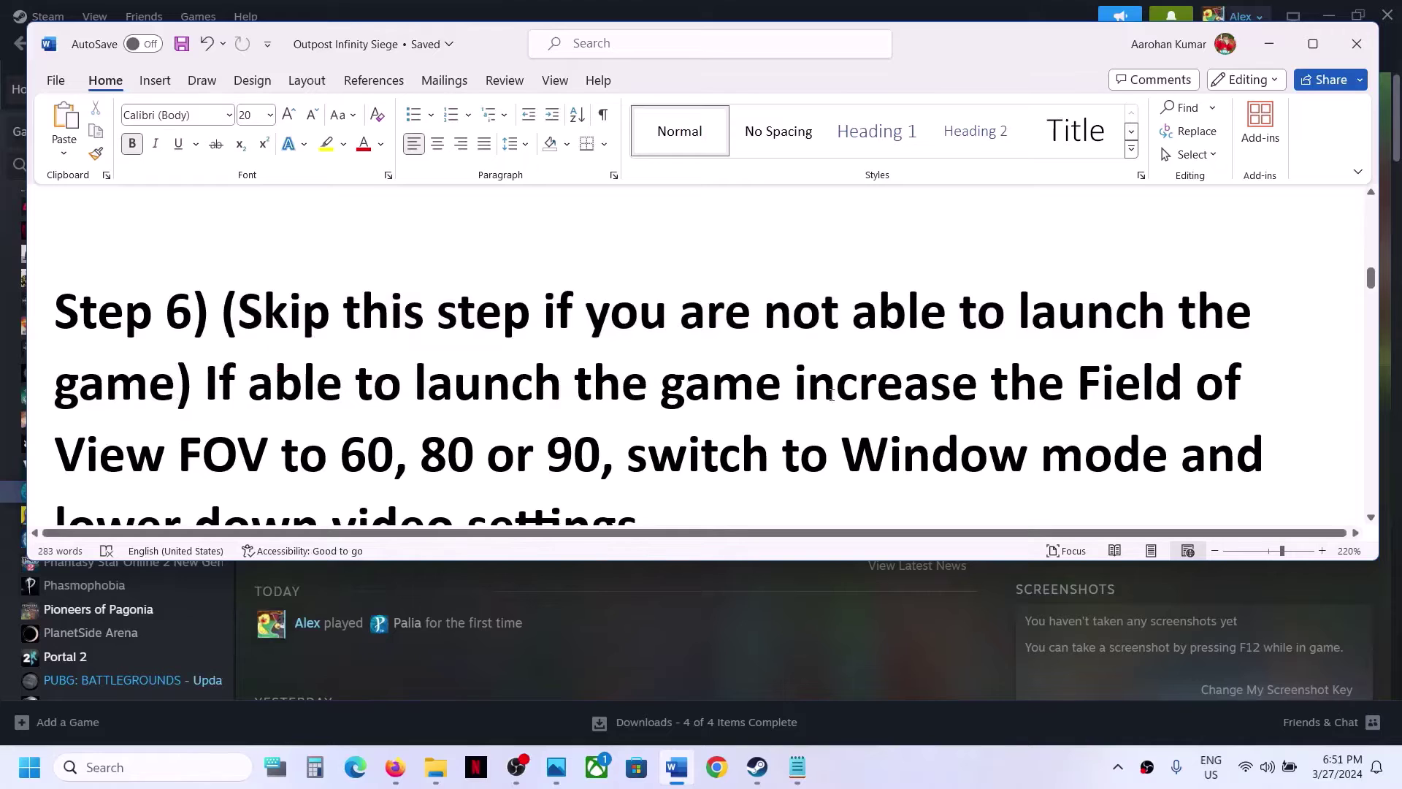
left_click_drag(798, 392, 597, 454)
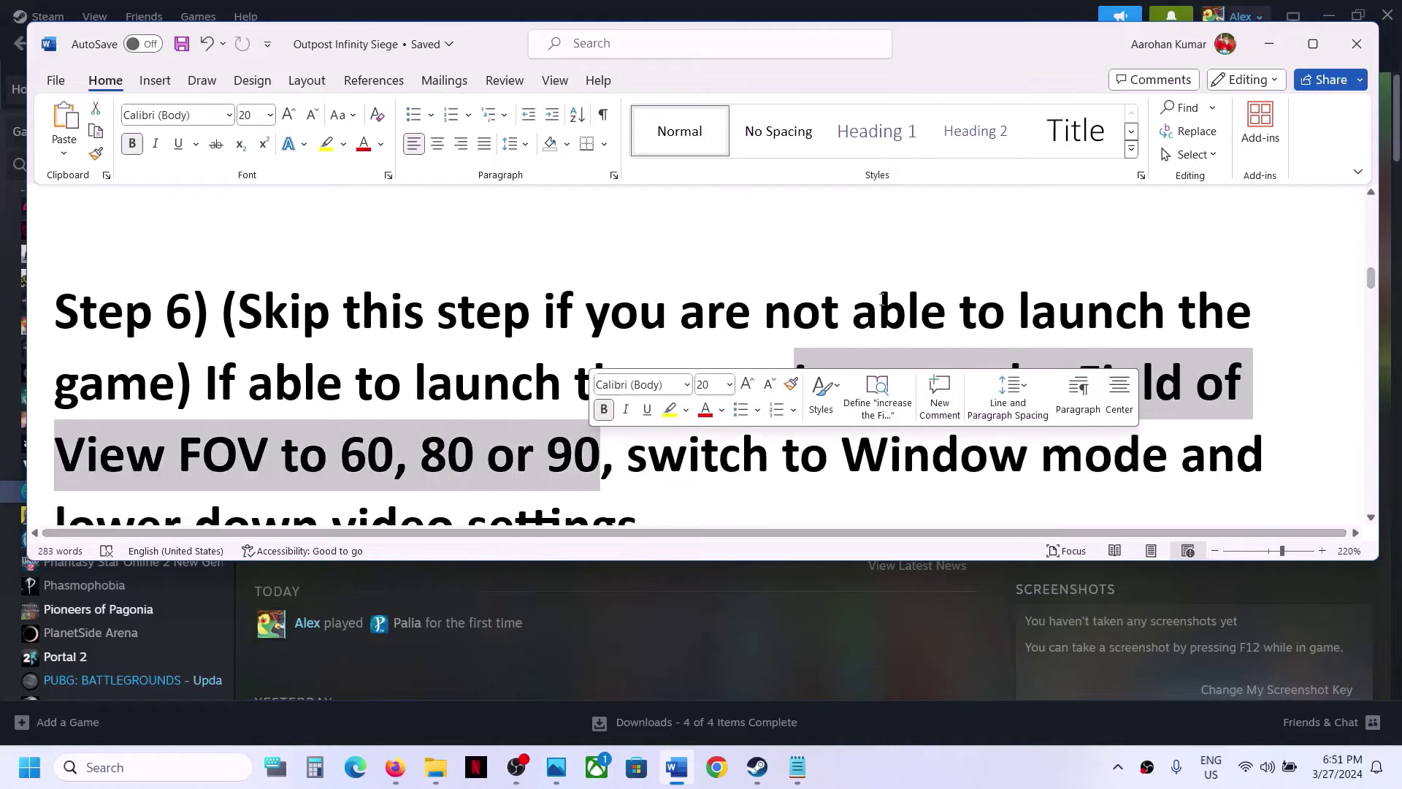
left_click(1312, 46)
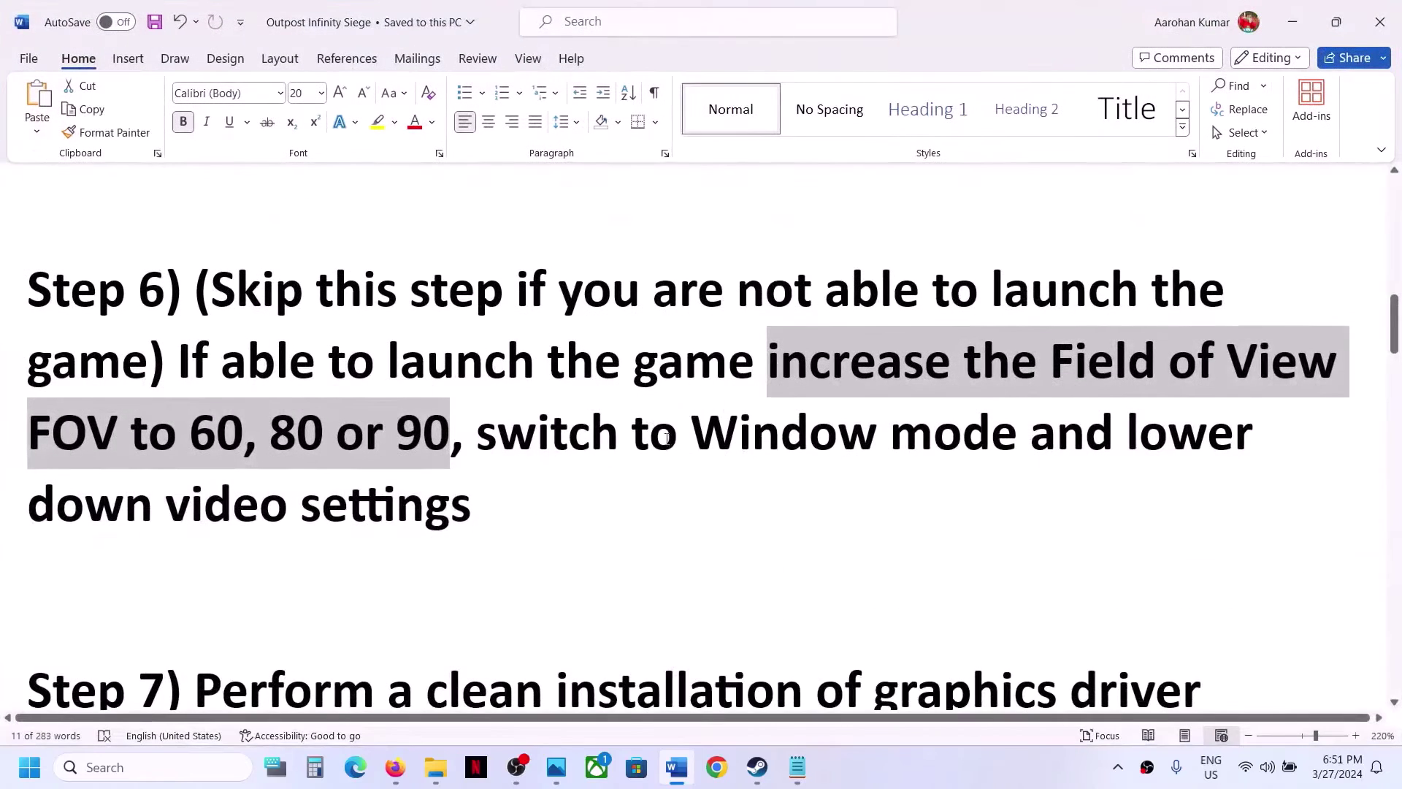
left_click_drag(491, 441, 551, 529)
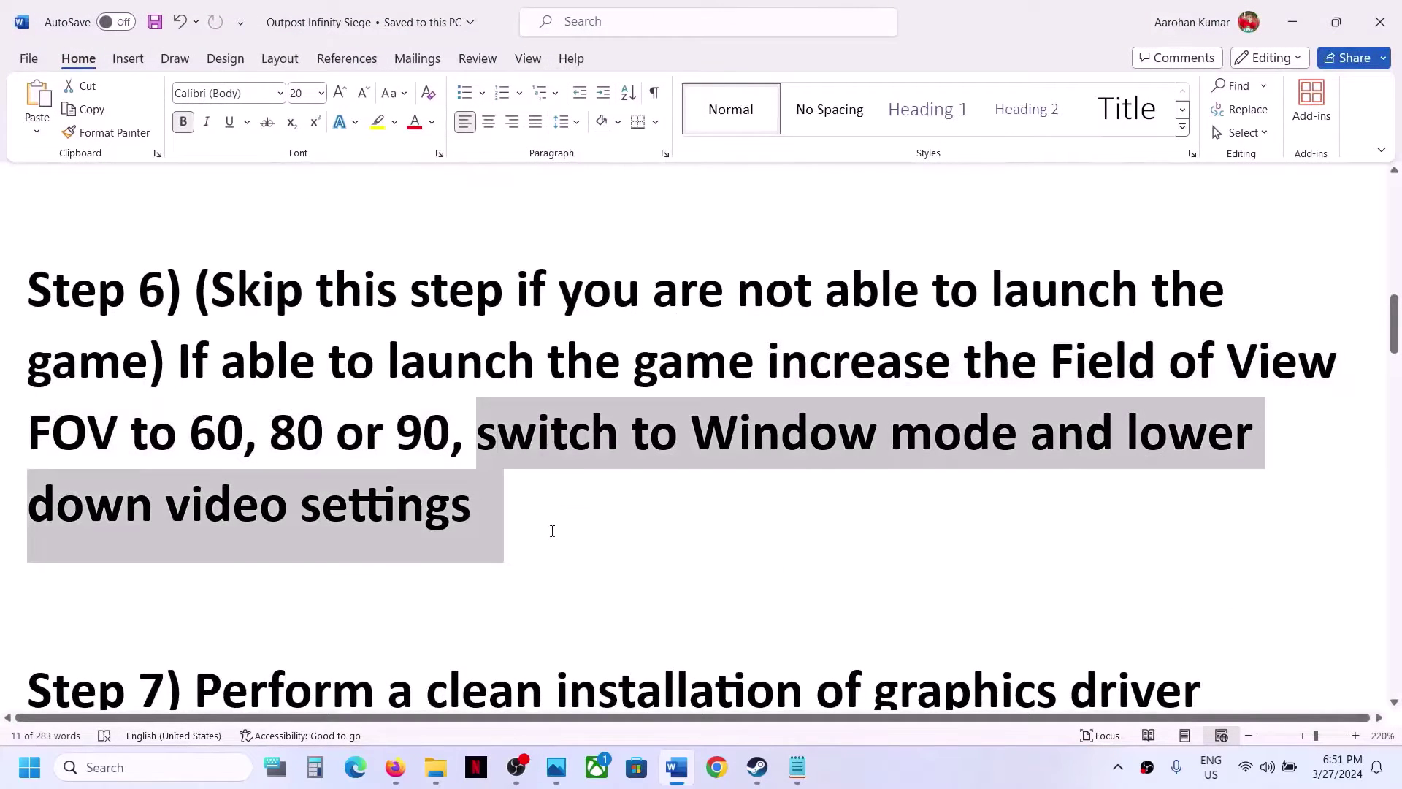
Switch to Steam, launch Palia and open the game's graphics settings
left_click(1293, 22)
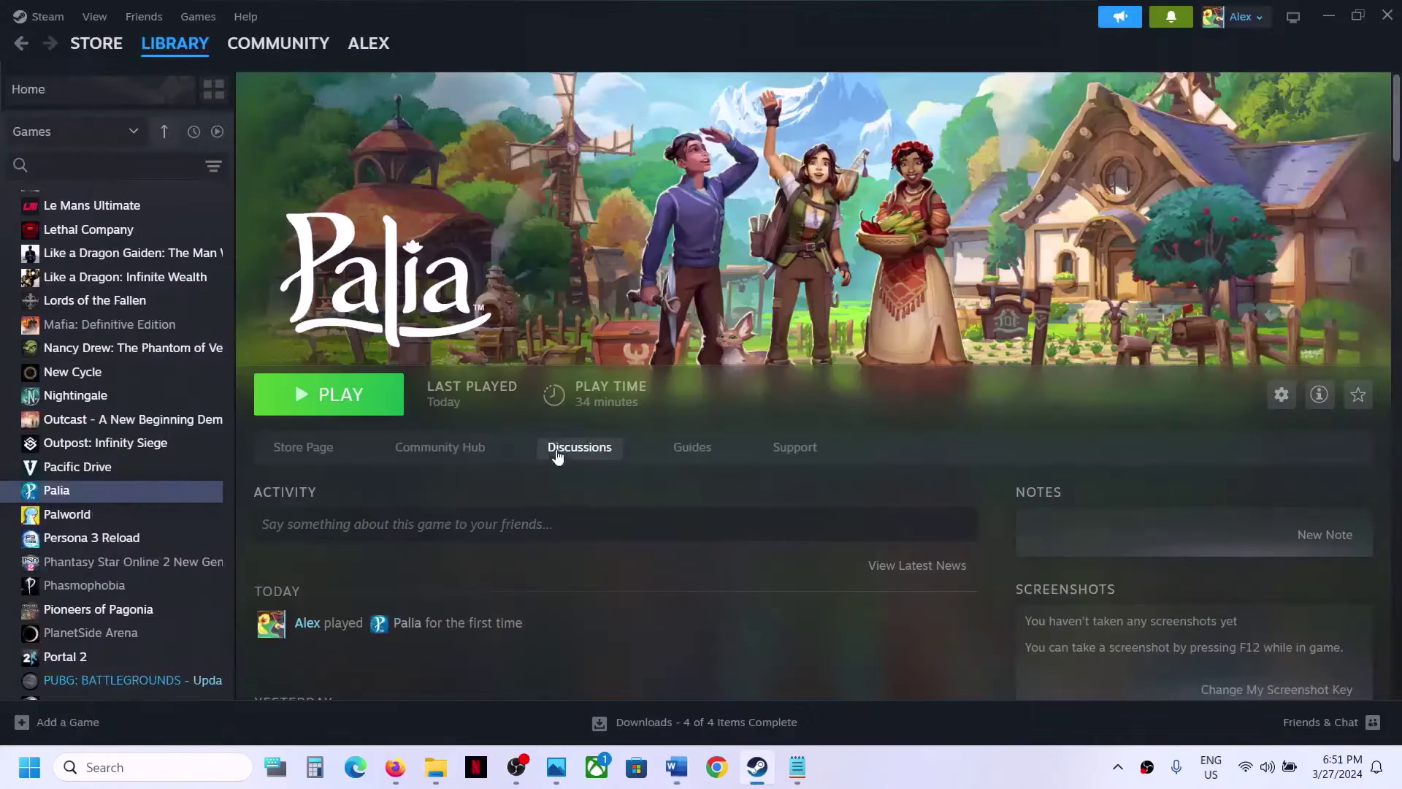
left_click(353, 421)
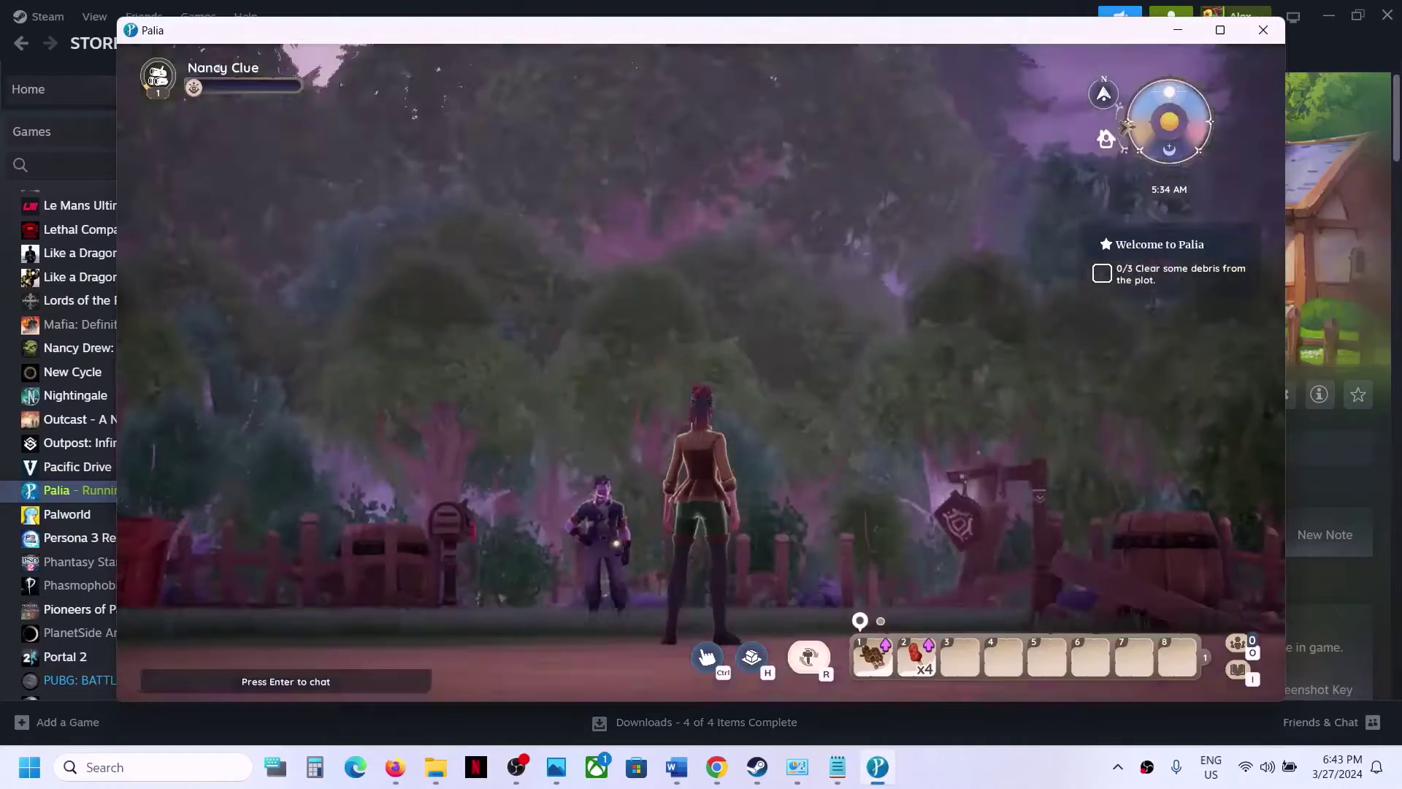
key("Escape")
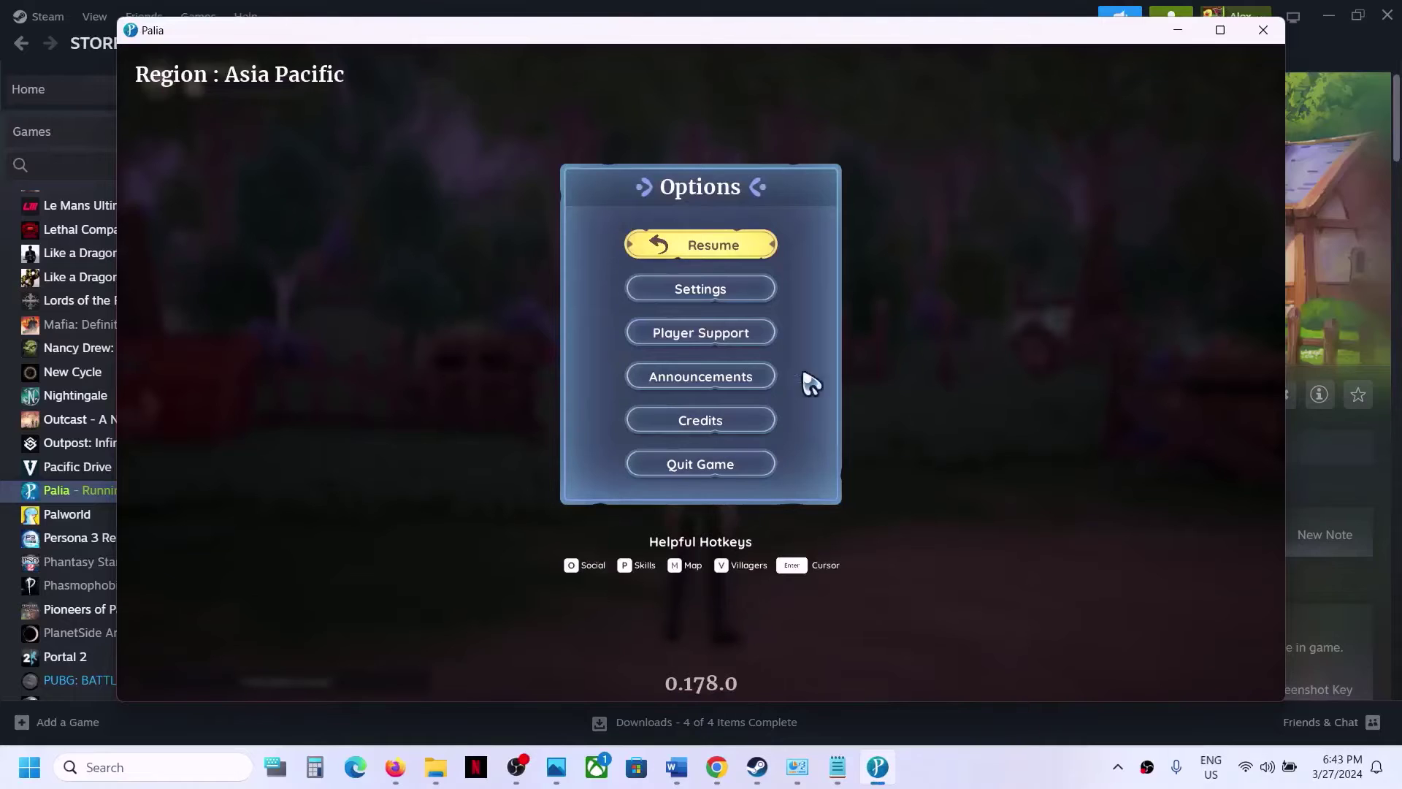
left_click(730, 306)
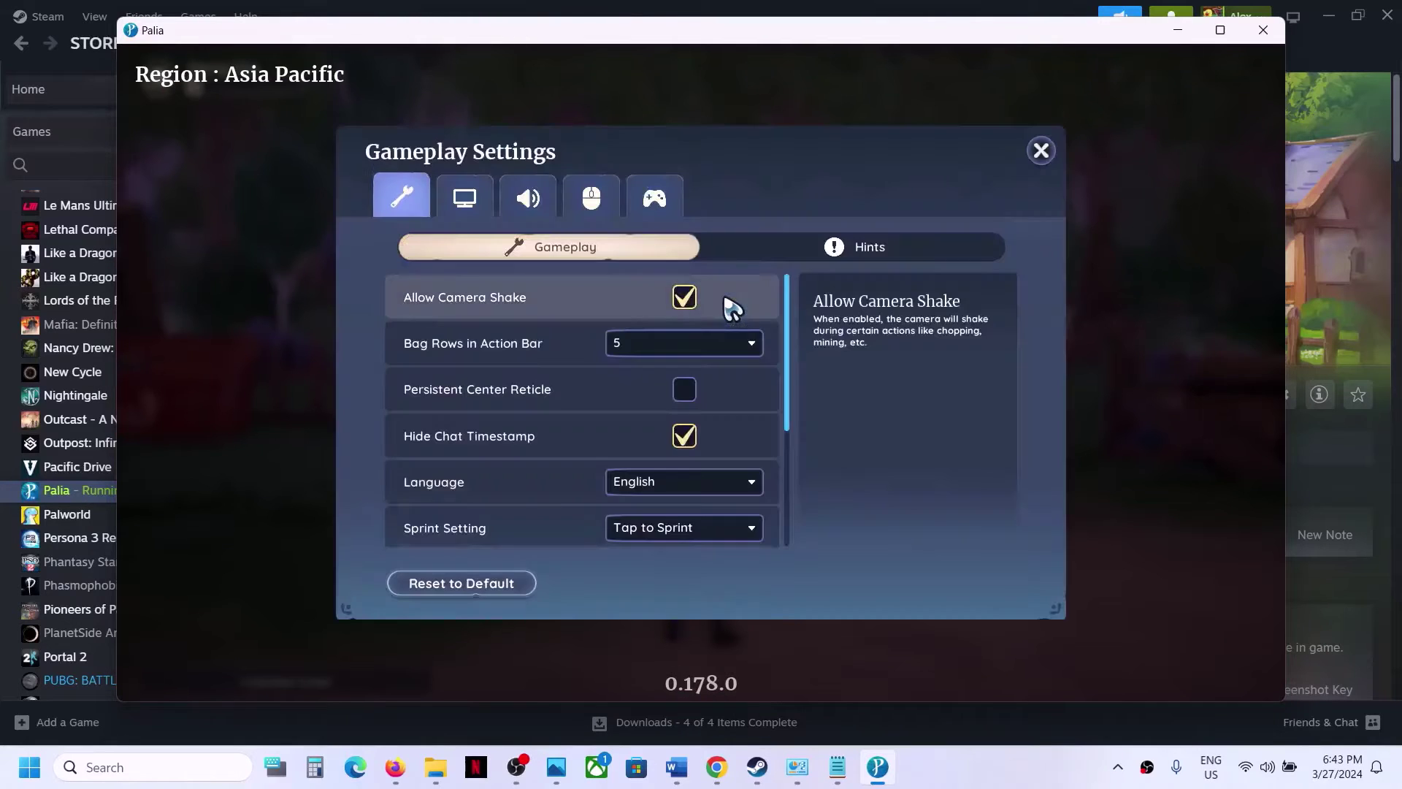
left_click(466, 208)
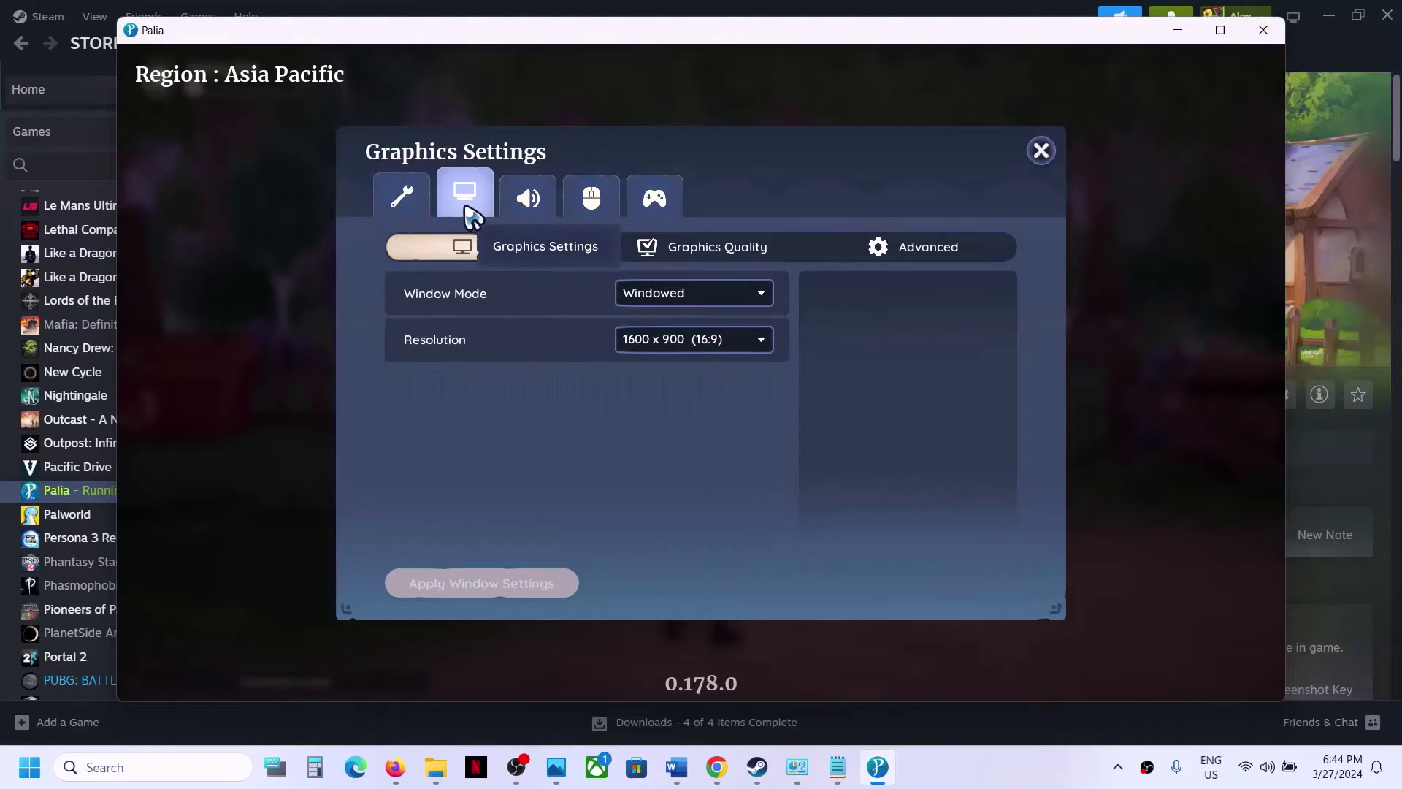
Set the game's window mode to Windowed and its resolution to 1920 x 1080 (16:9)
left_click(752, 301)
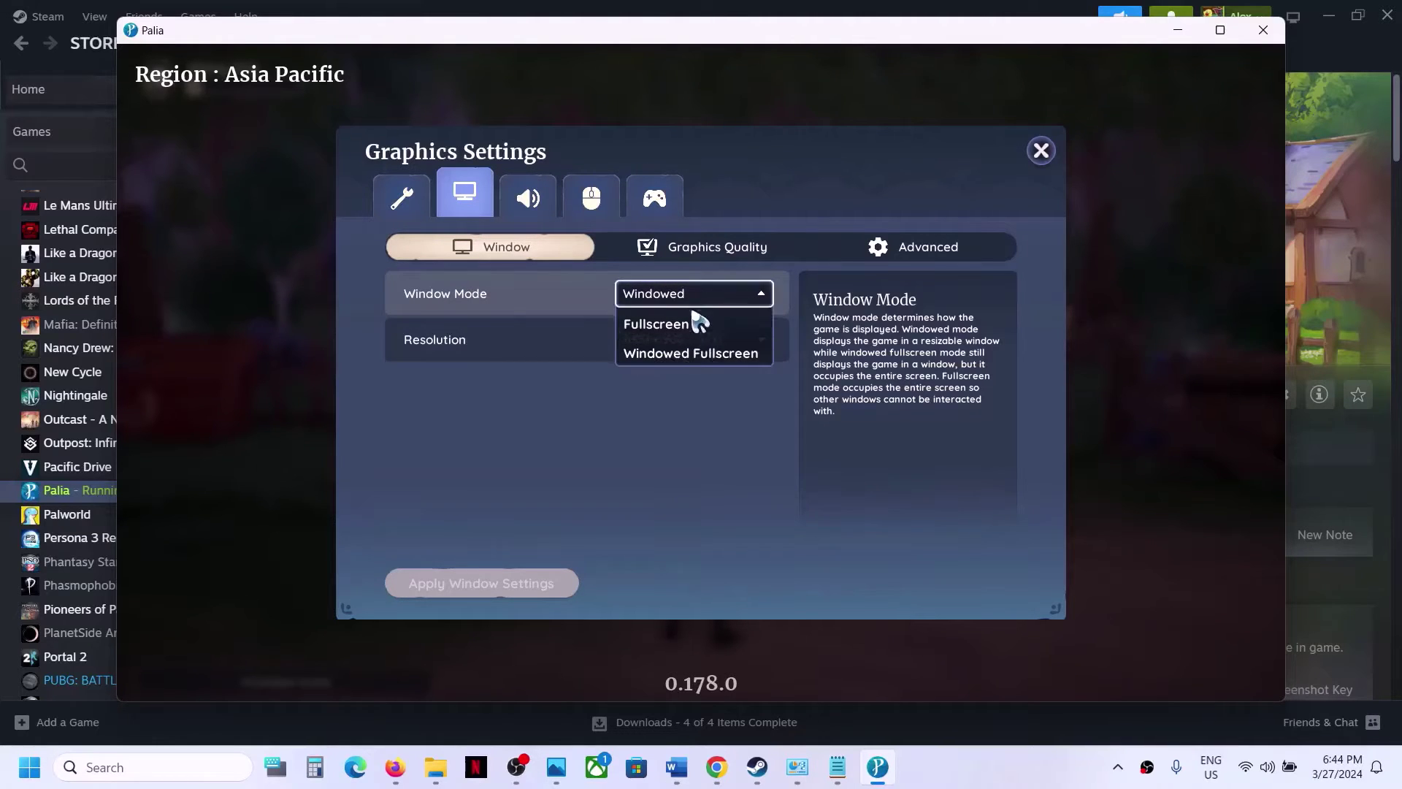
left_click(687, 316)
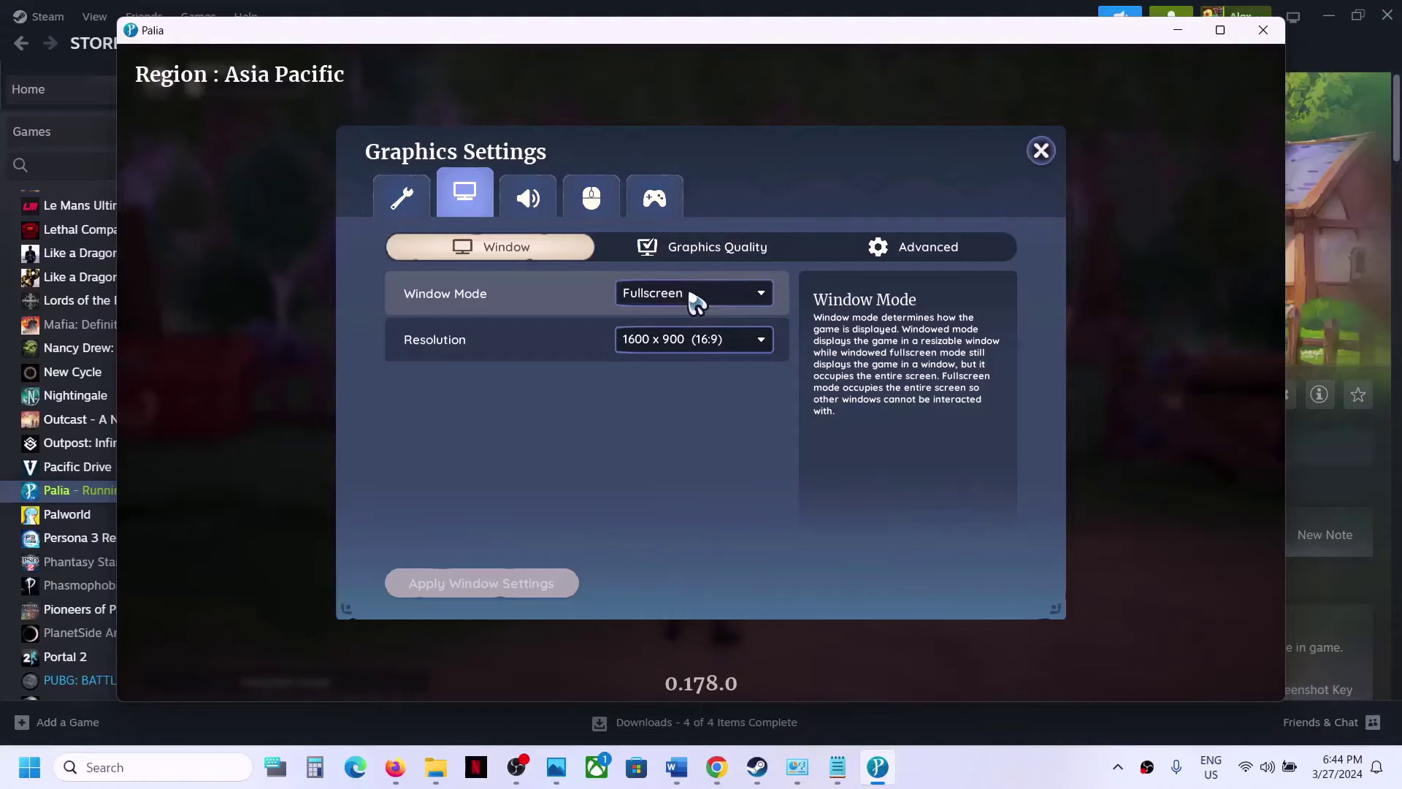
left_click(698, 293)
left_click(653, 360)
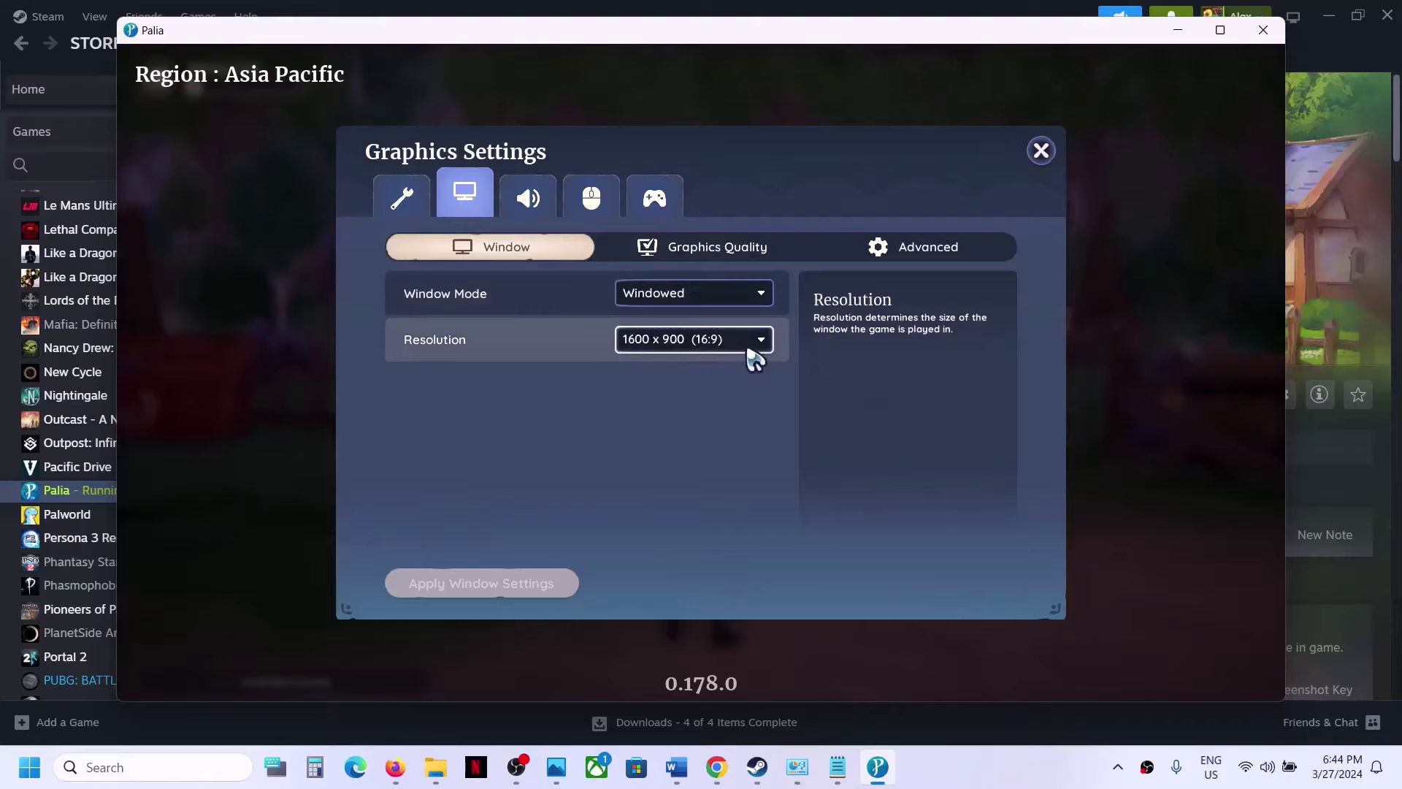
left_click(723, 343)
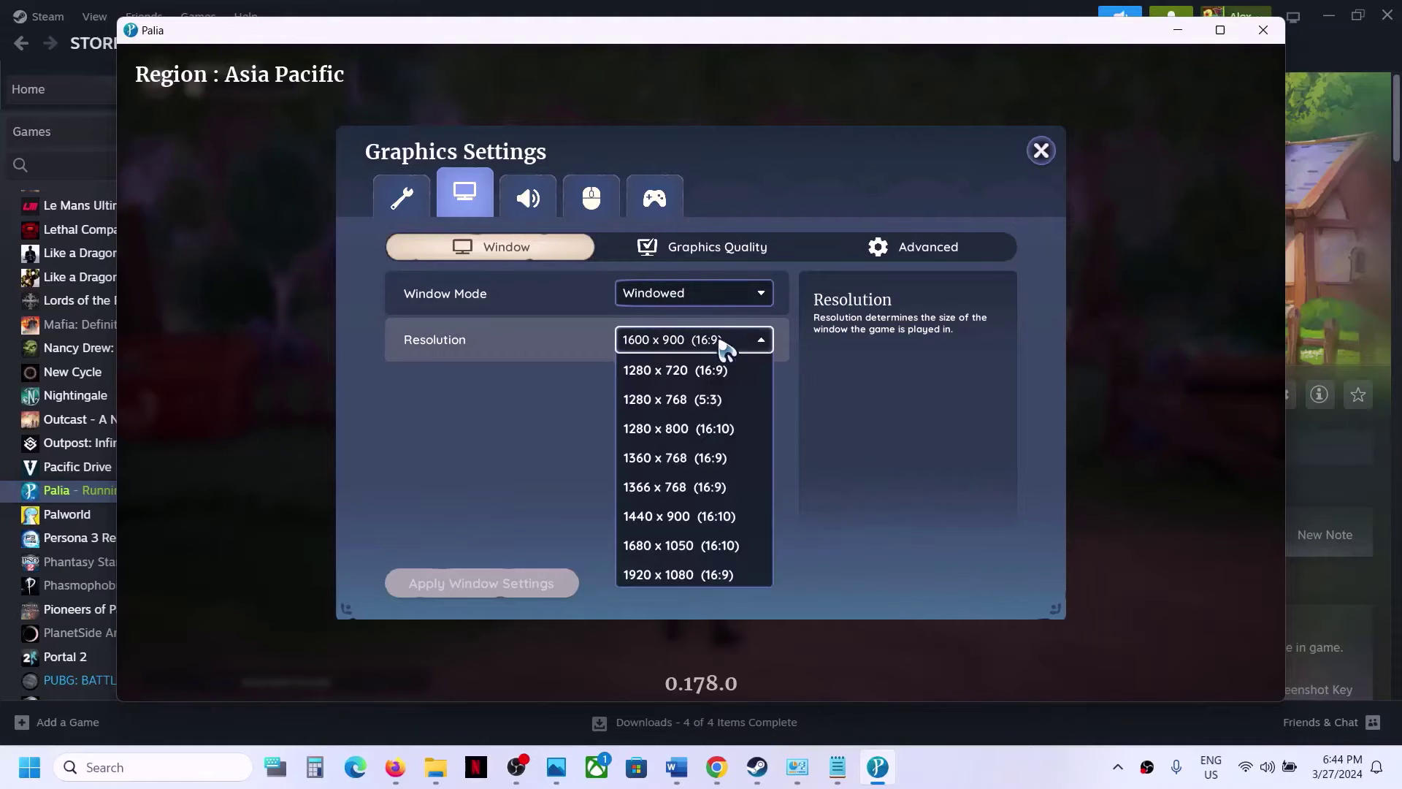
left_click(670, 577)
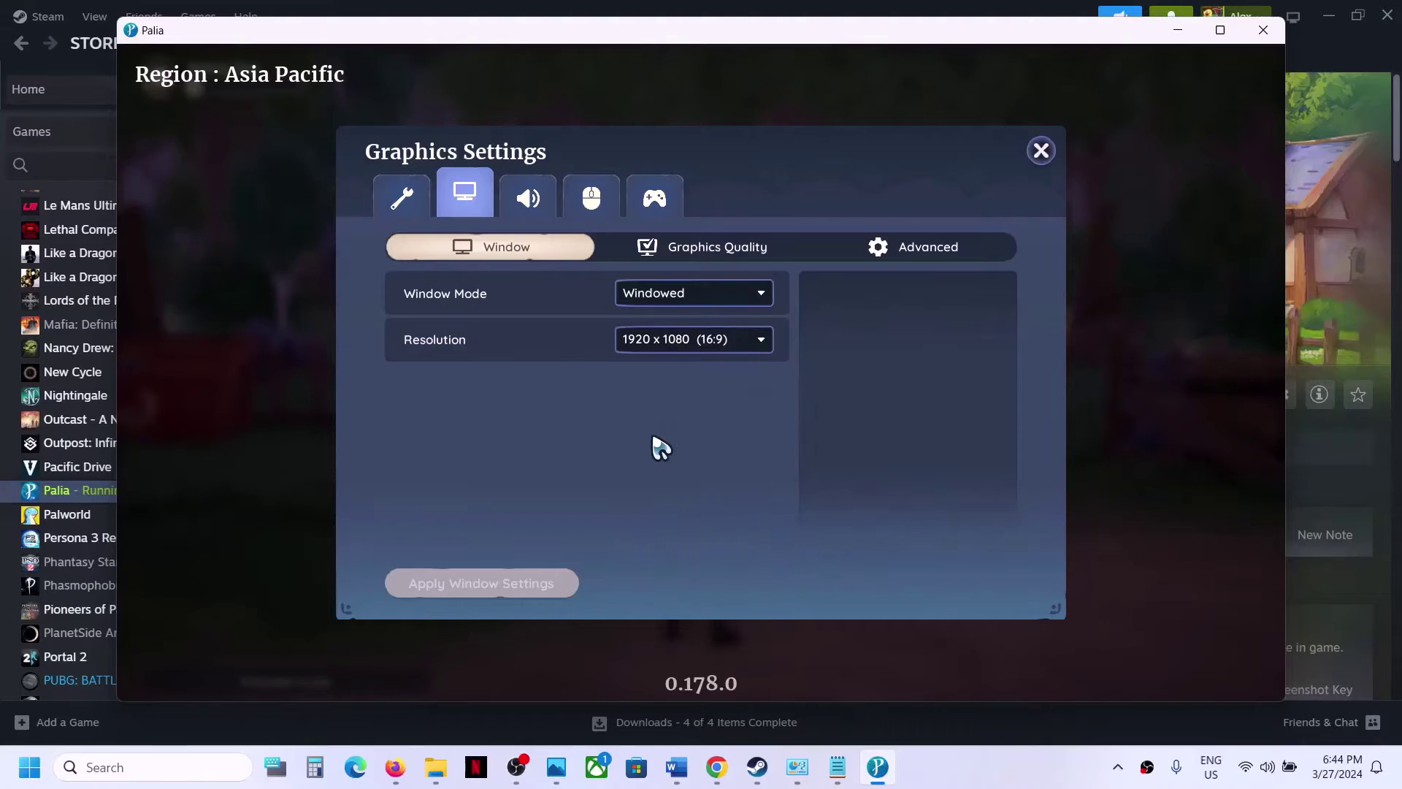
Set the graphics quality preset to Medium
left_click(740, 252)
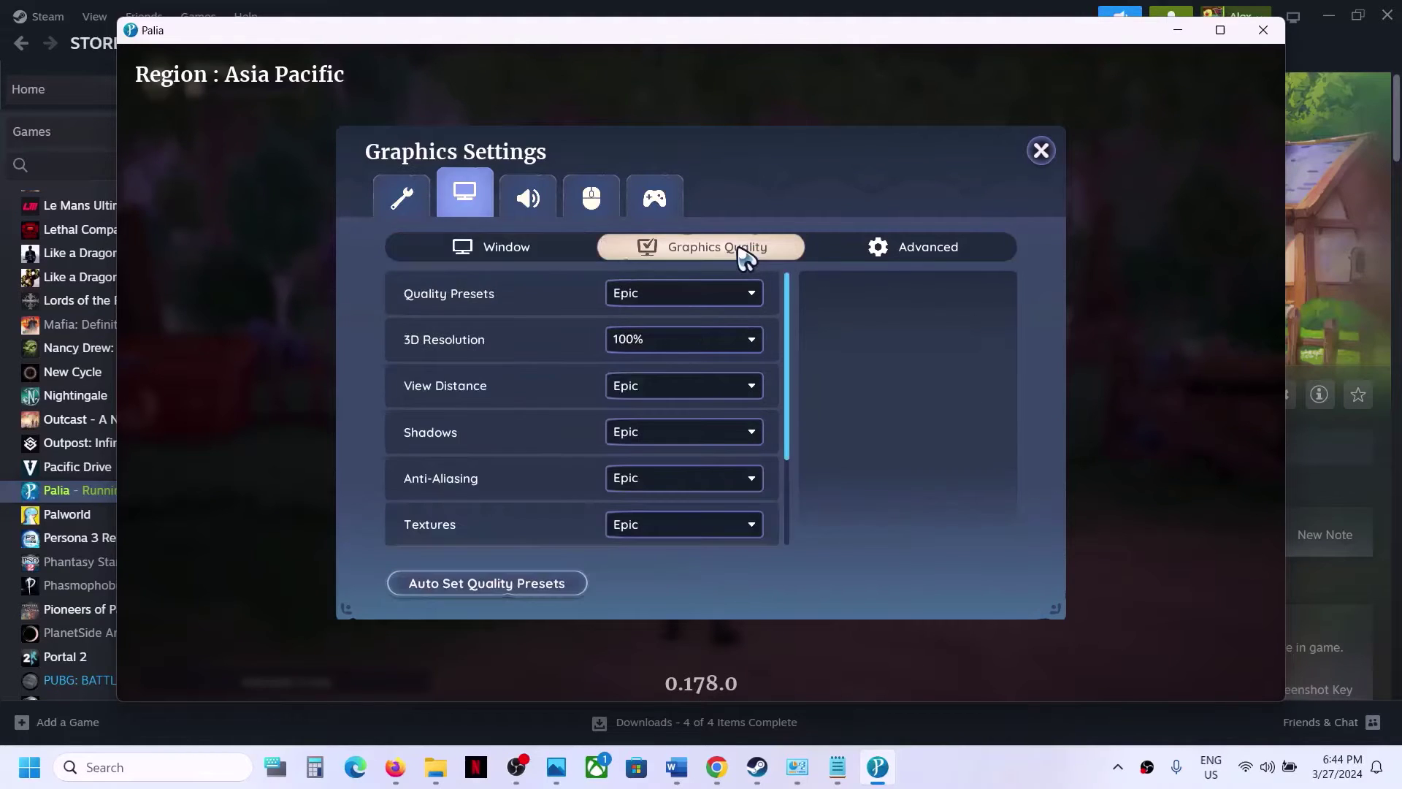
left_click(662, 301)
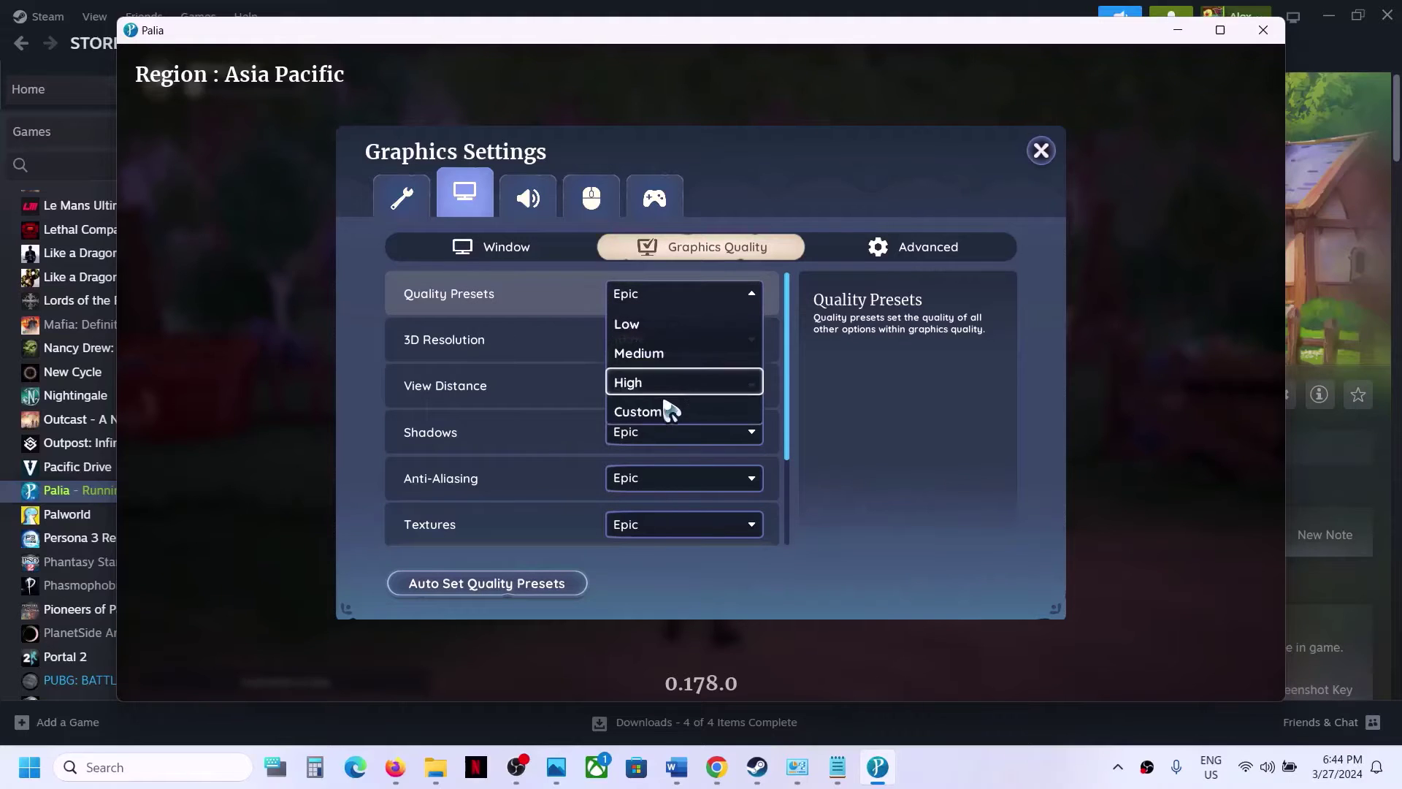
left_click(651, 360)
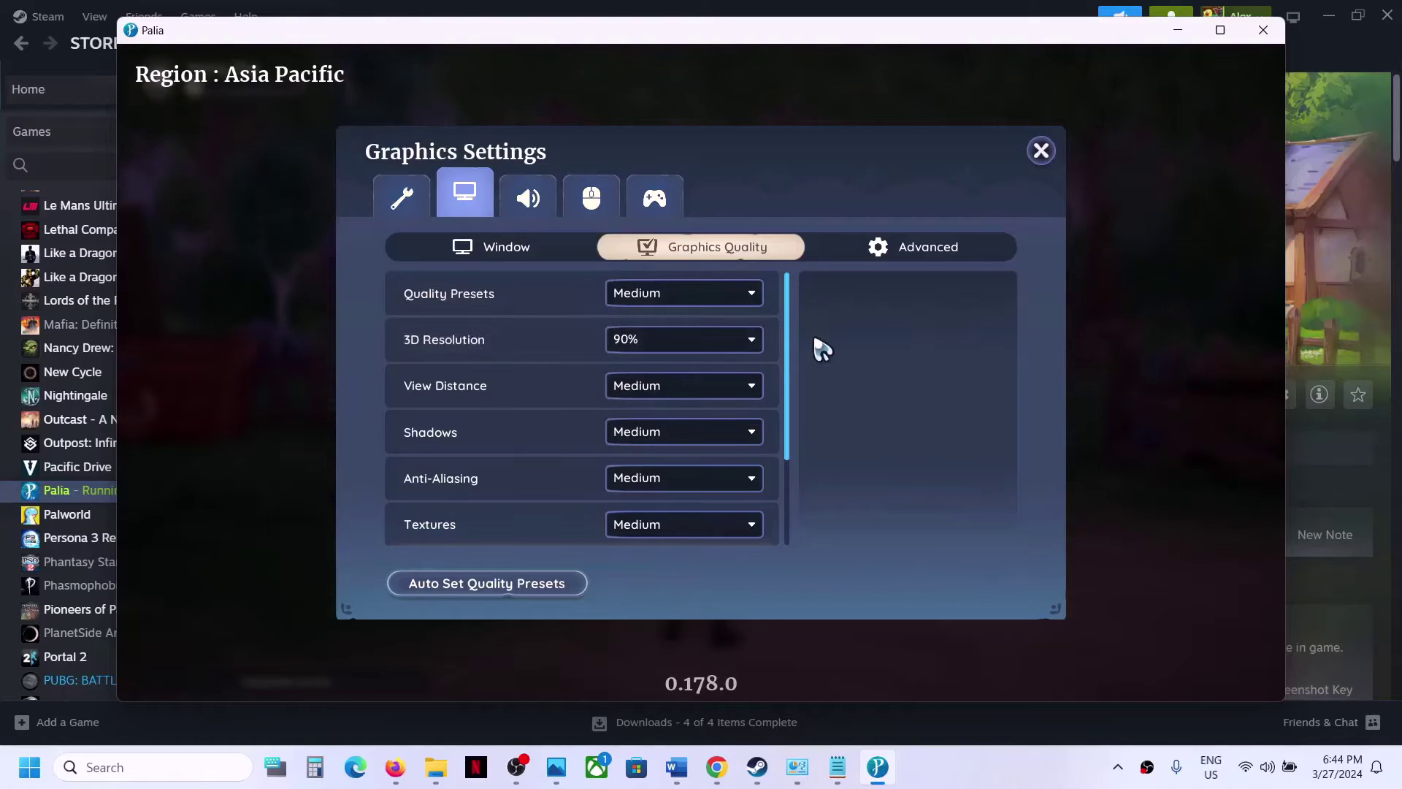
Turn off Vsync and Dynamic Resolution in the game's advanced graphics settings
left_click(921, 257)
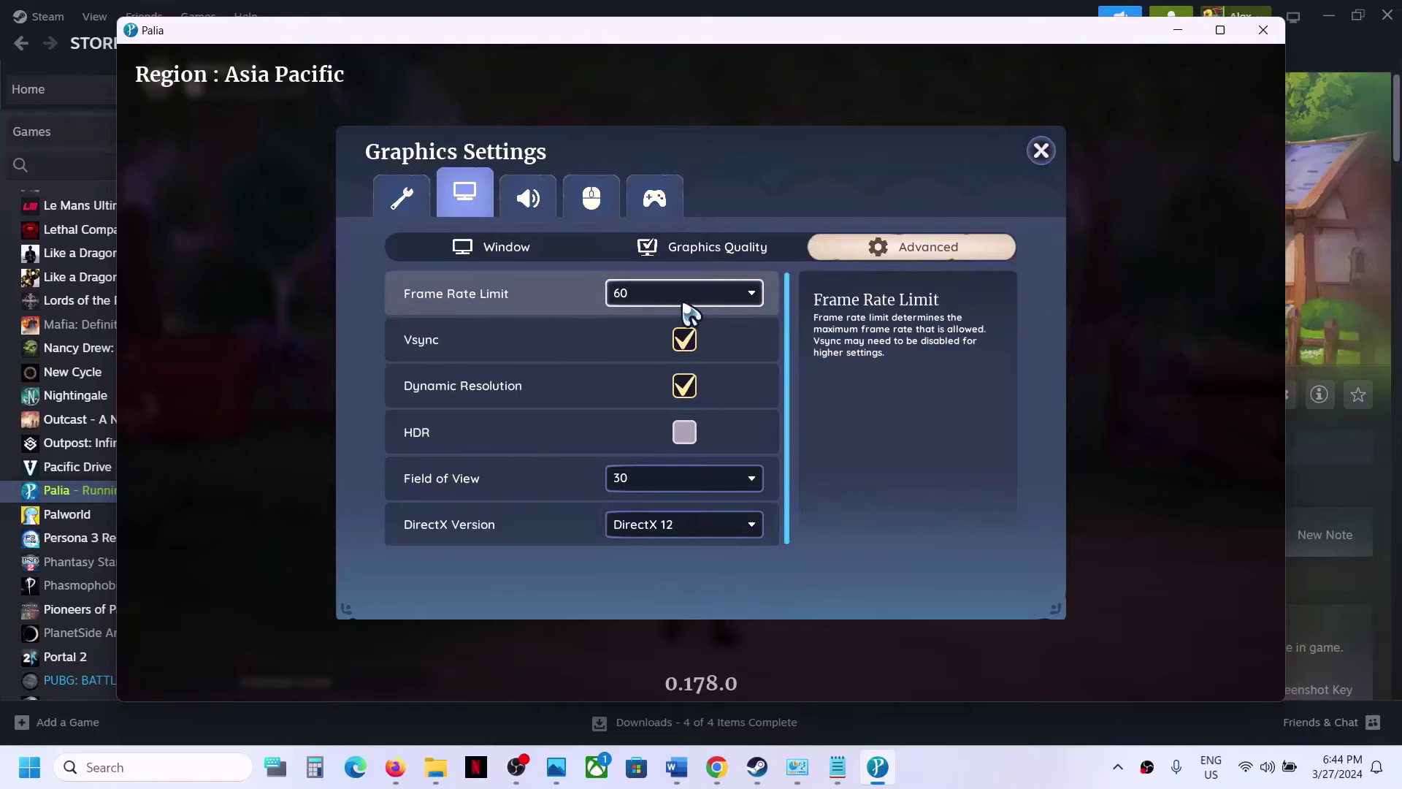
left_click(713, 300)
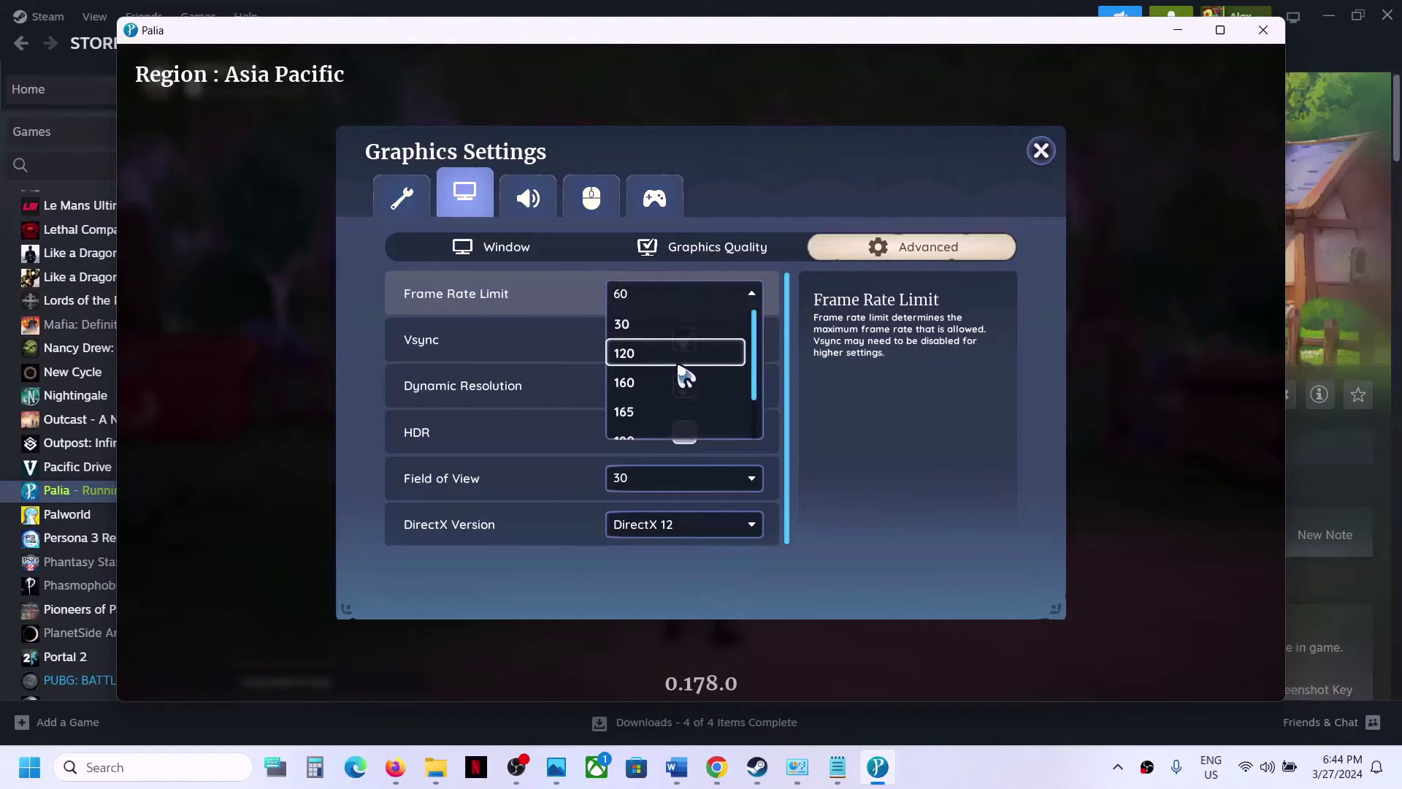
left_click(835, 369)
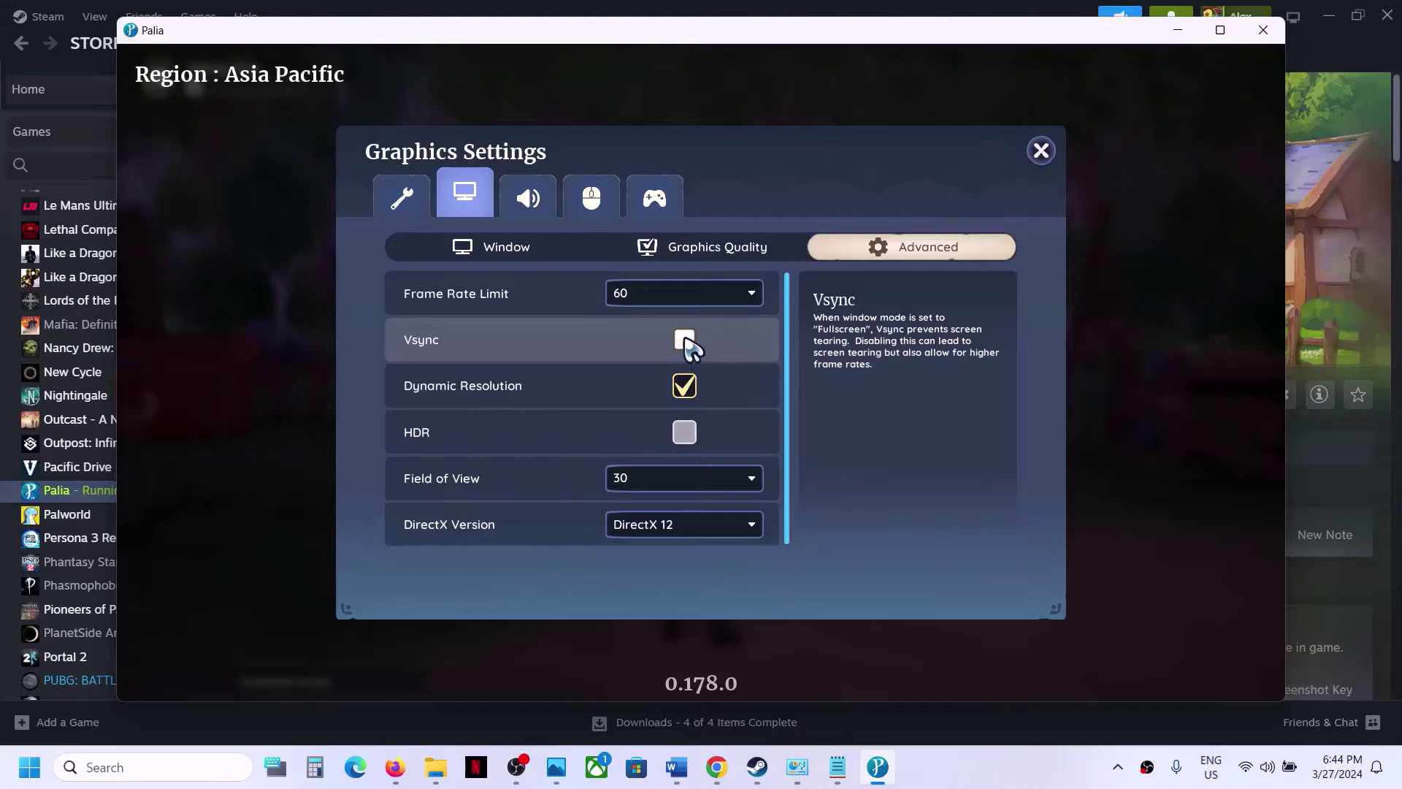
left_click(684, 341)
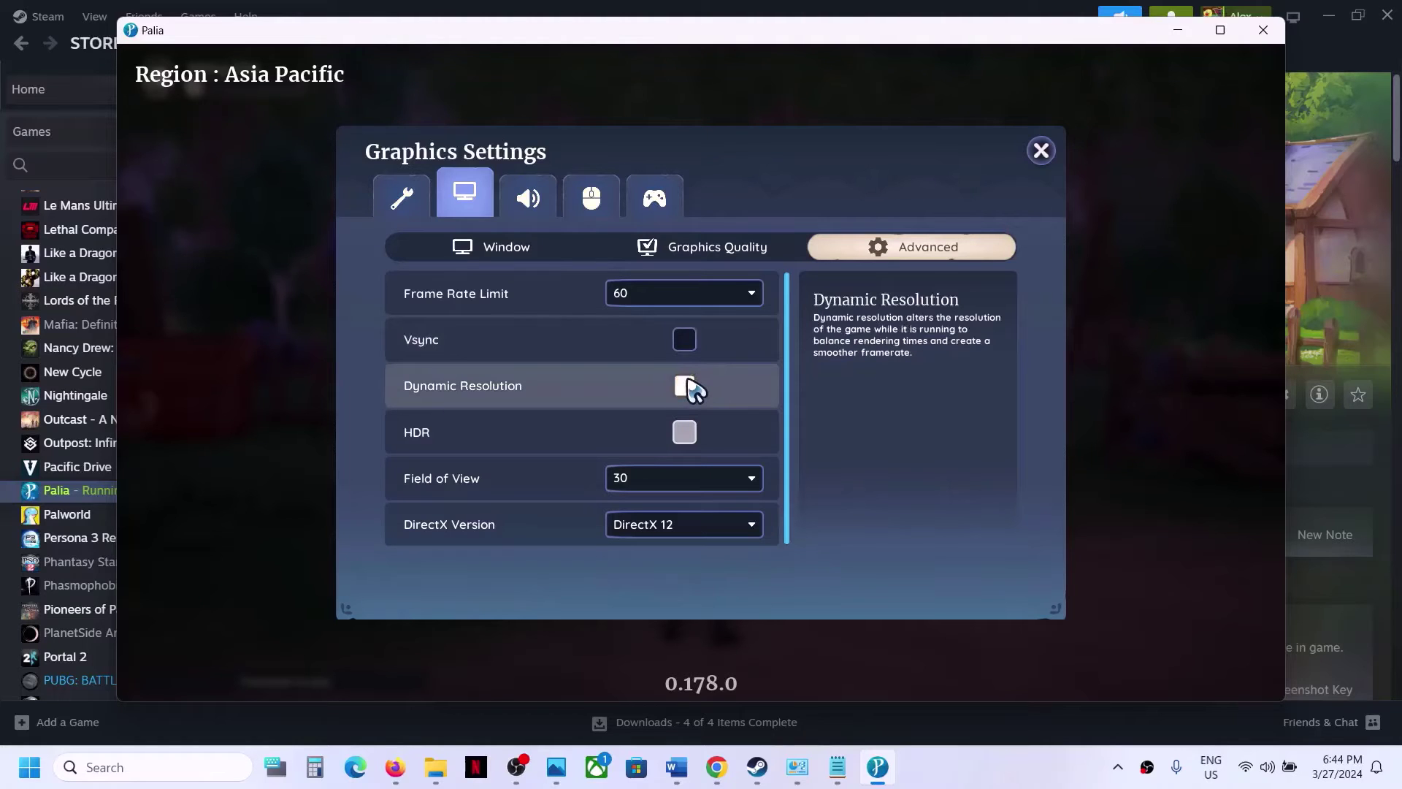
left_click(687, 384)
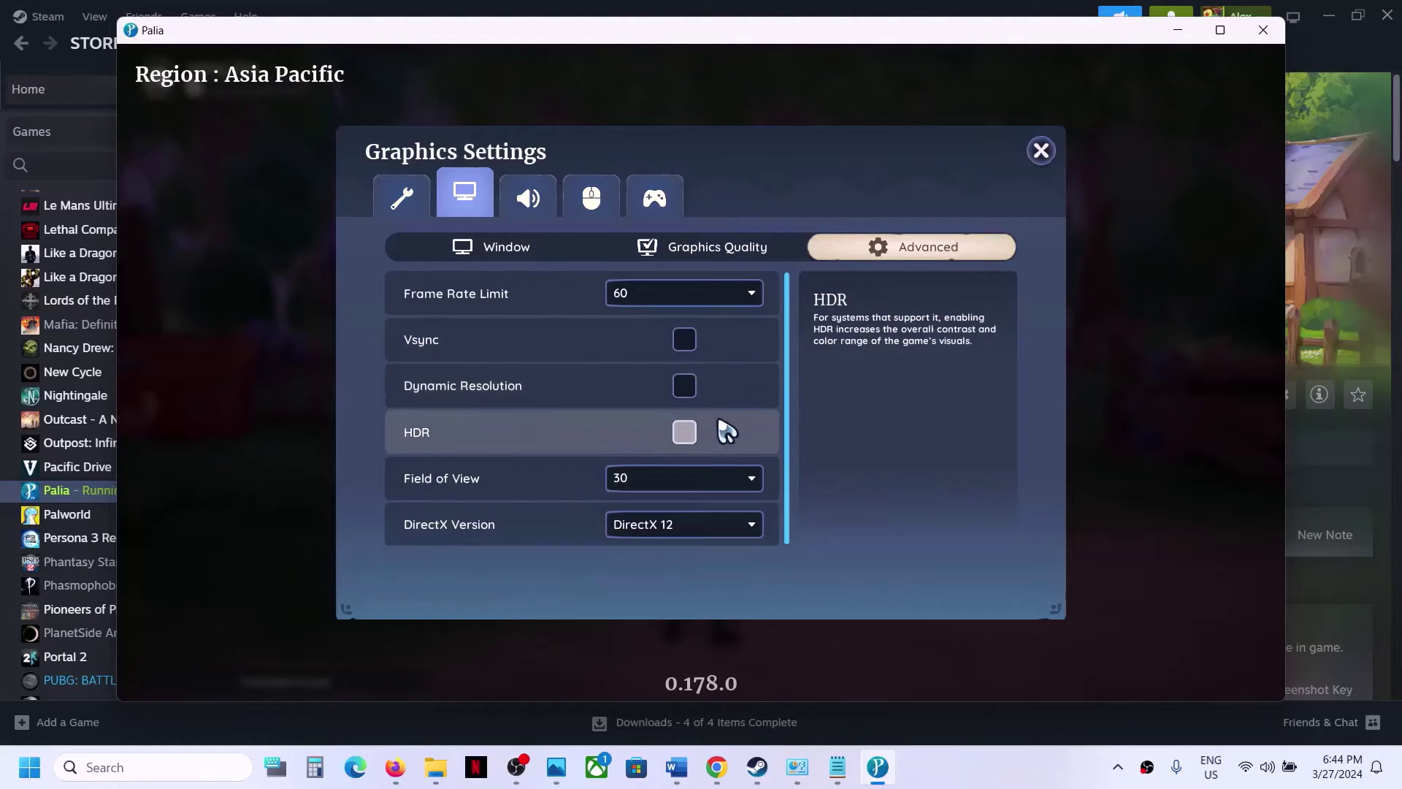
Set the game's field of view to 80 and its DirectX version to DirectX 11
left_click(701, 488)
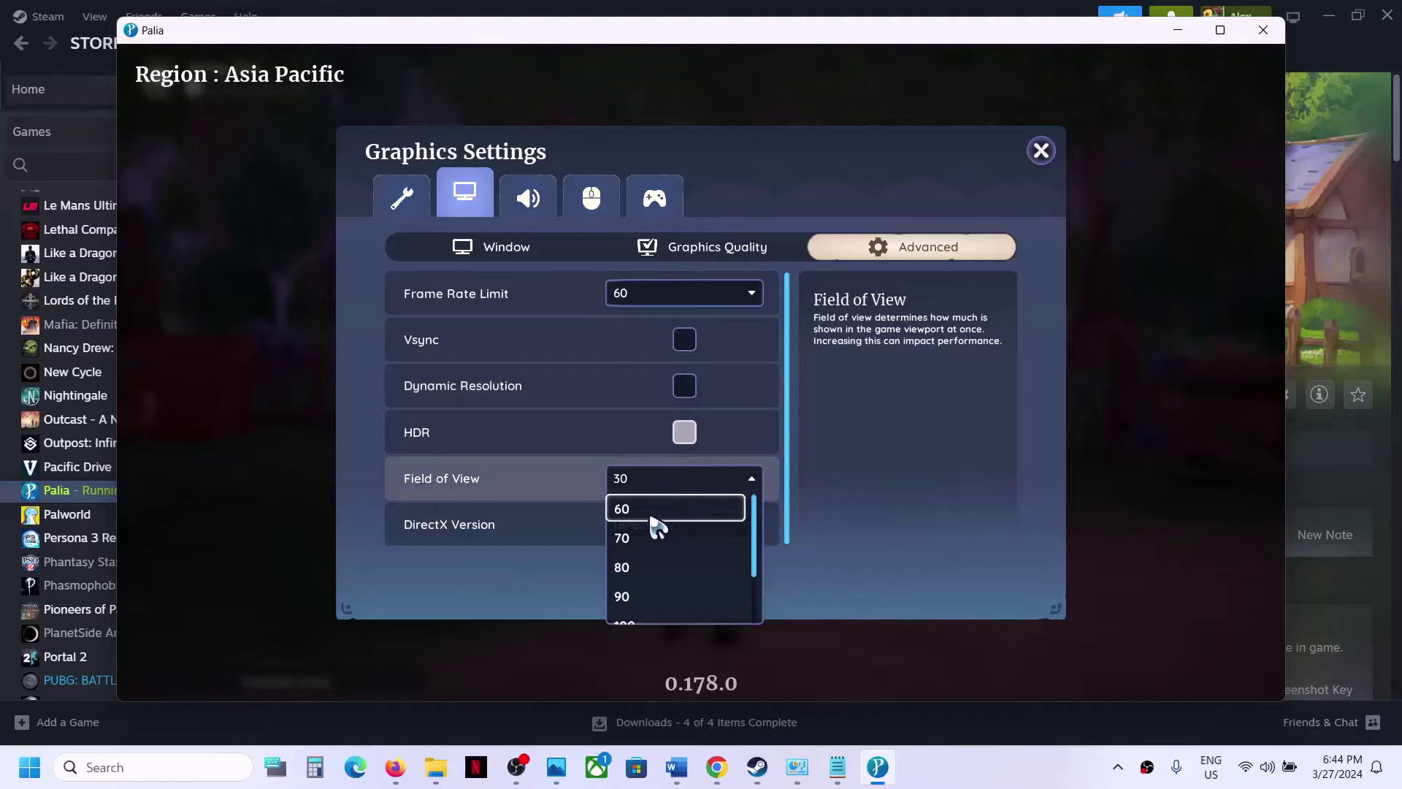
left_click(639, 568)
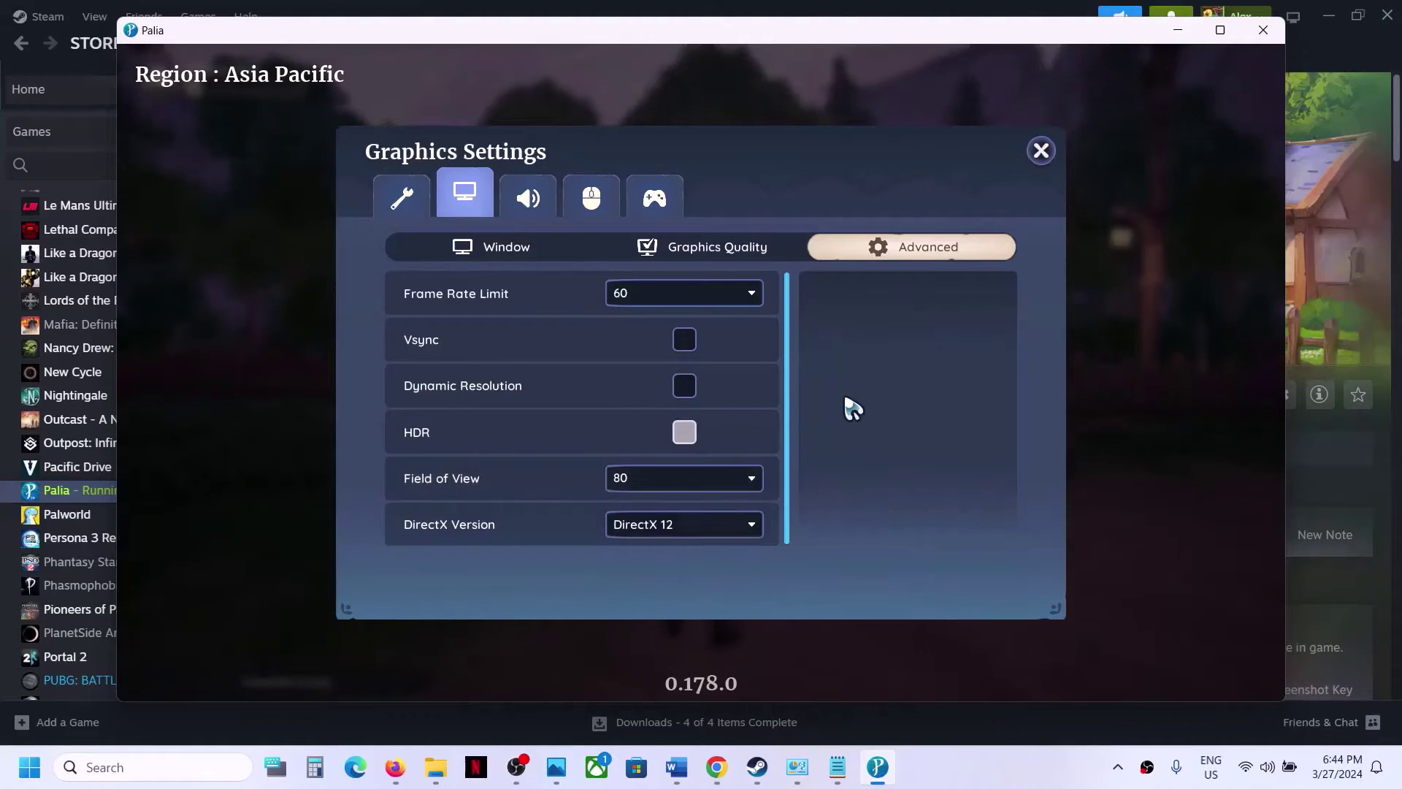
left_click(692, 525)
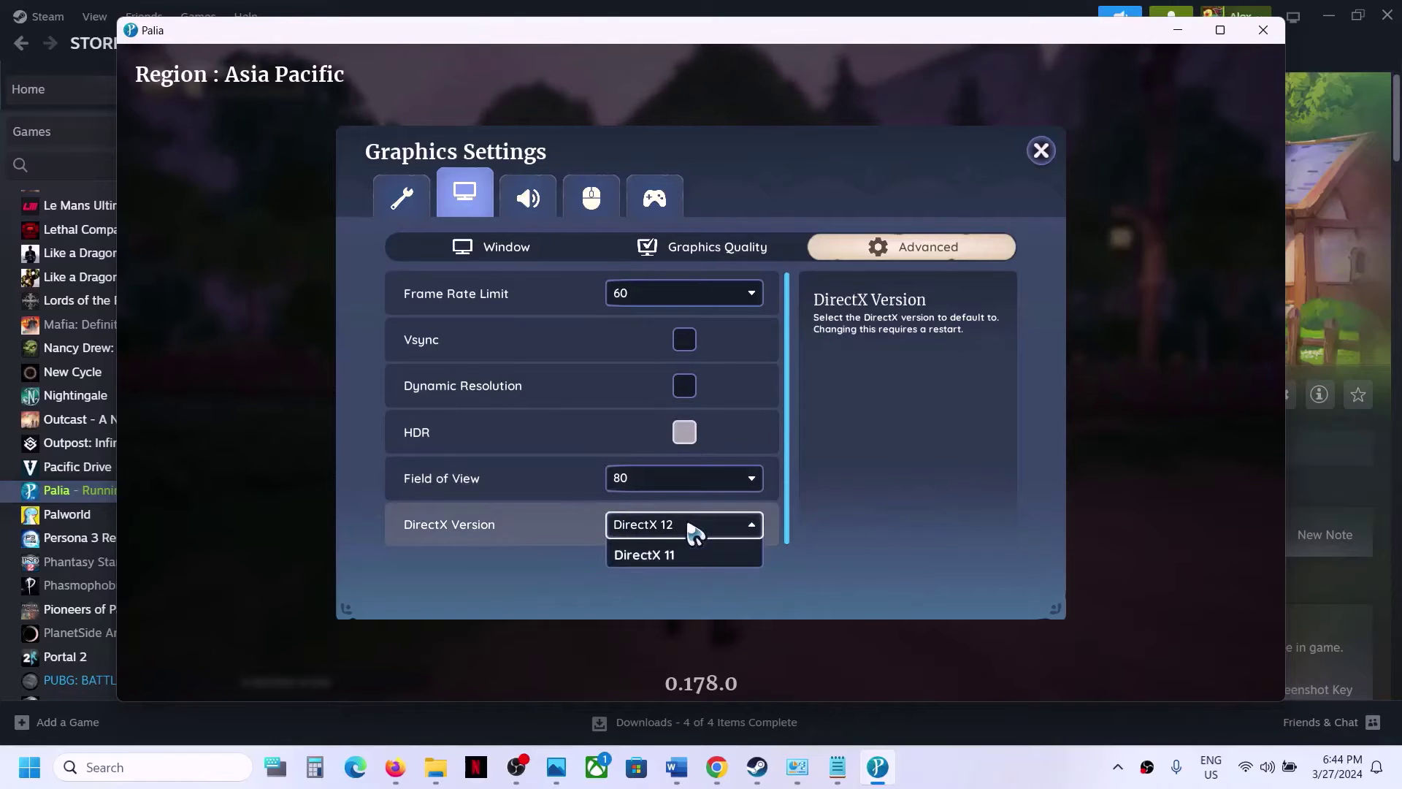
left_click(670, 558)
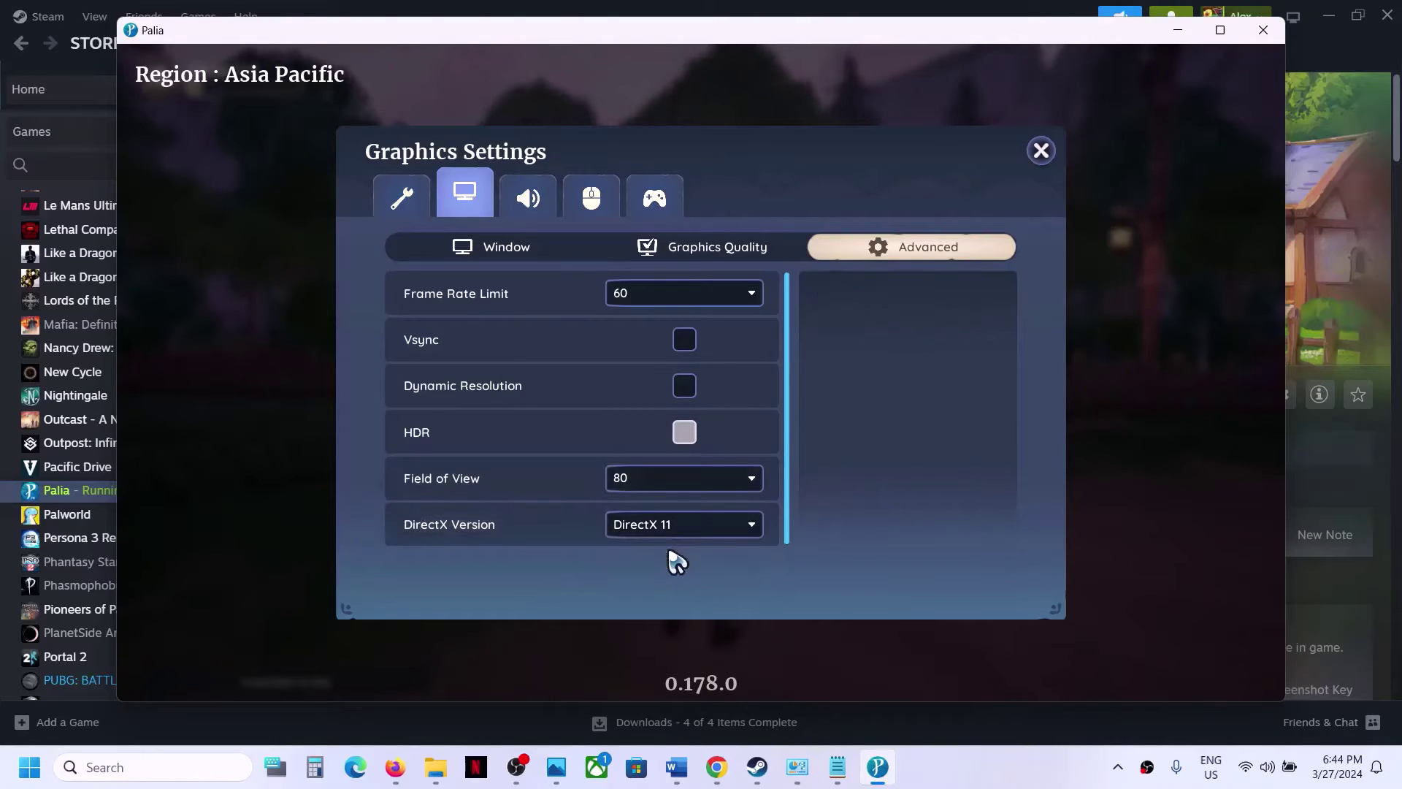
Apply the game's window settings with Windowed as the window mode
left_click(535, 249)
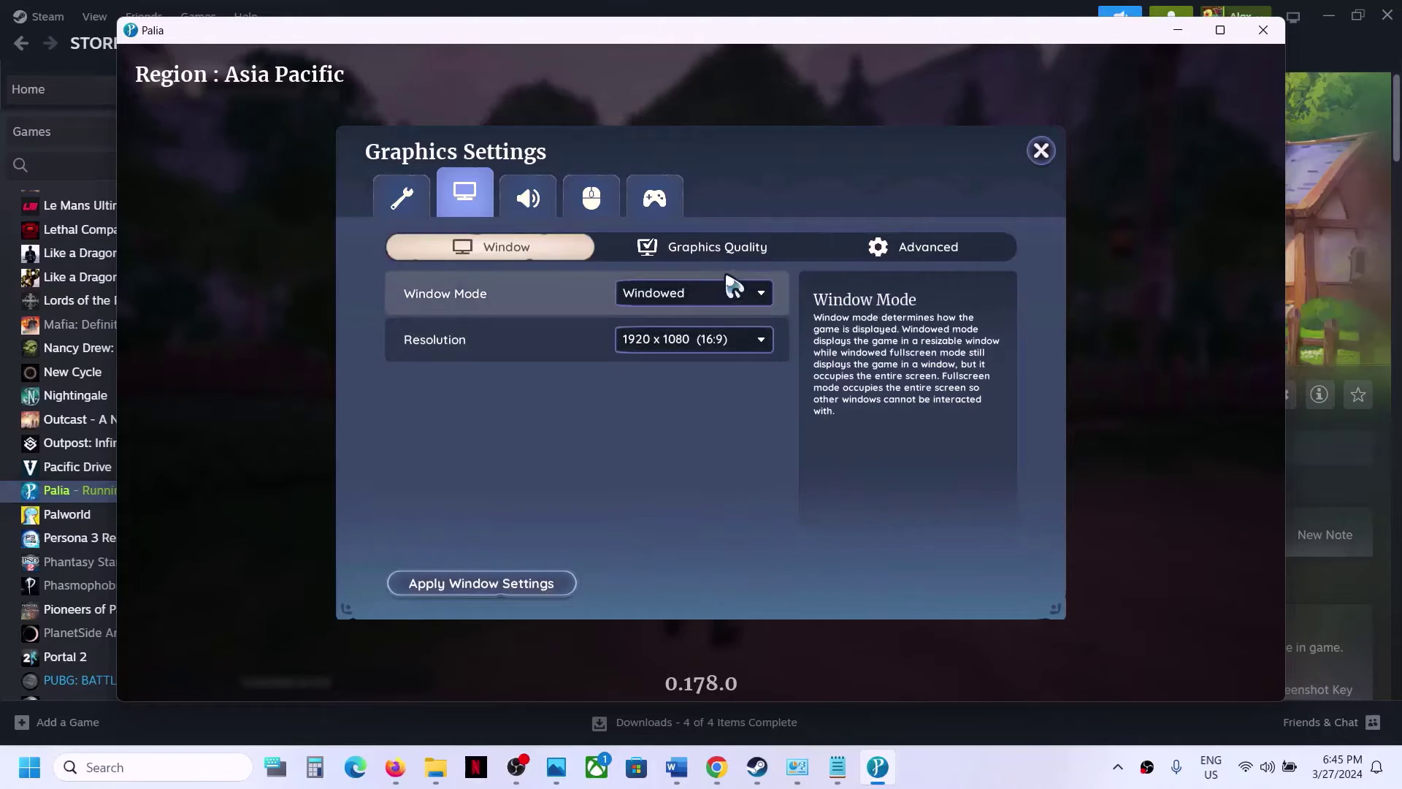
left_click(724, 299)
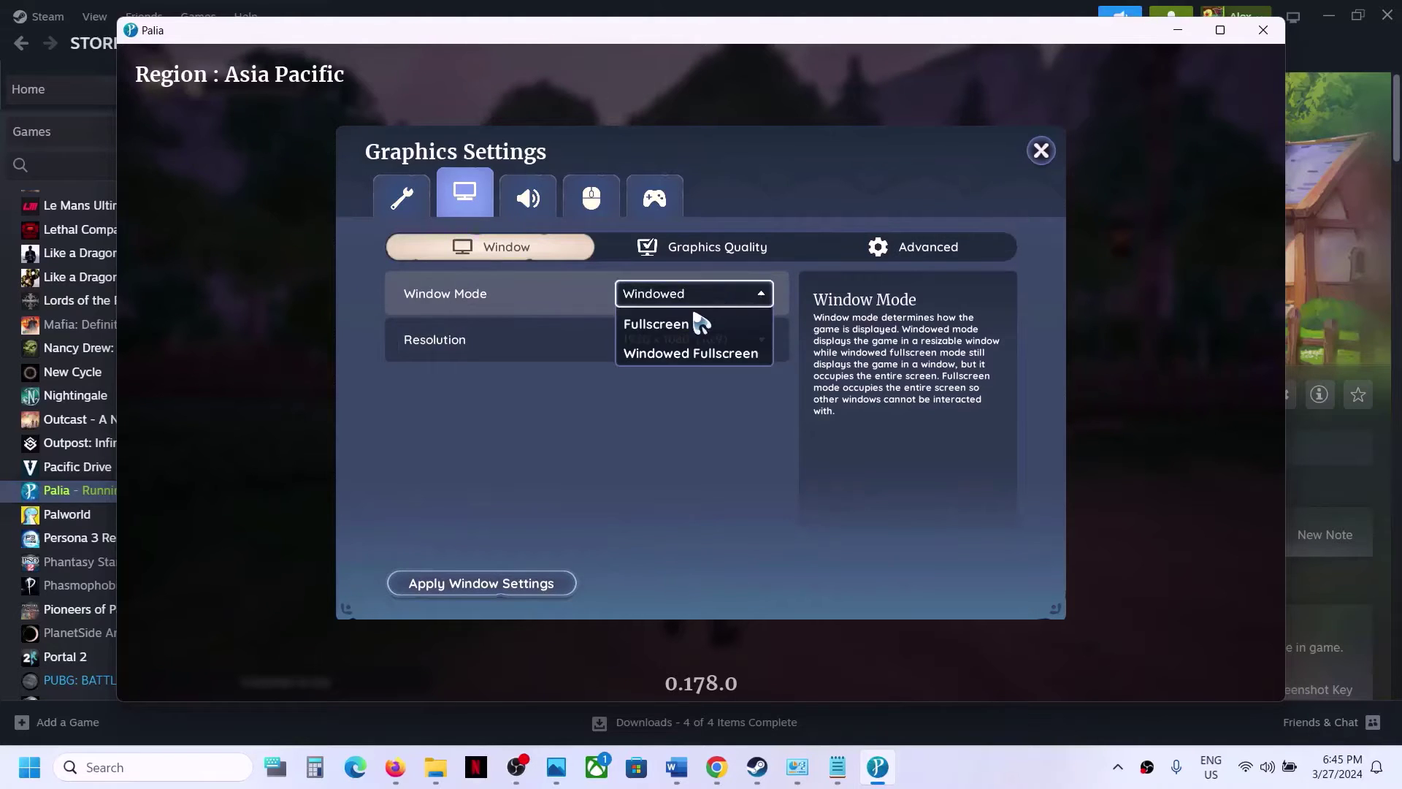
left_click(582, 471)
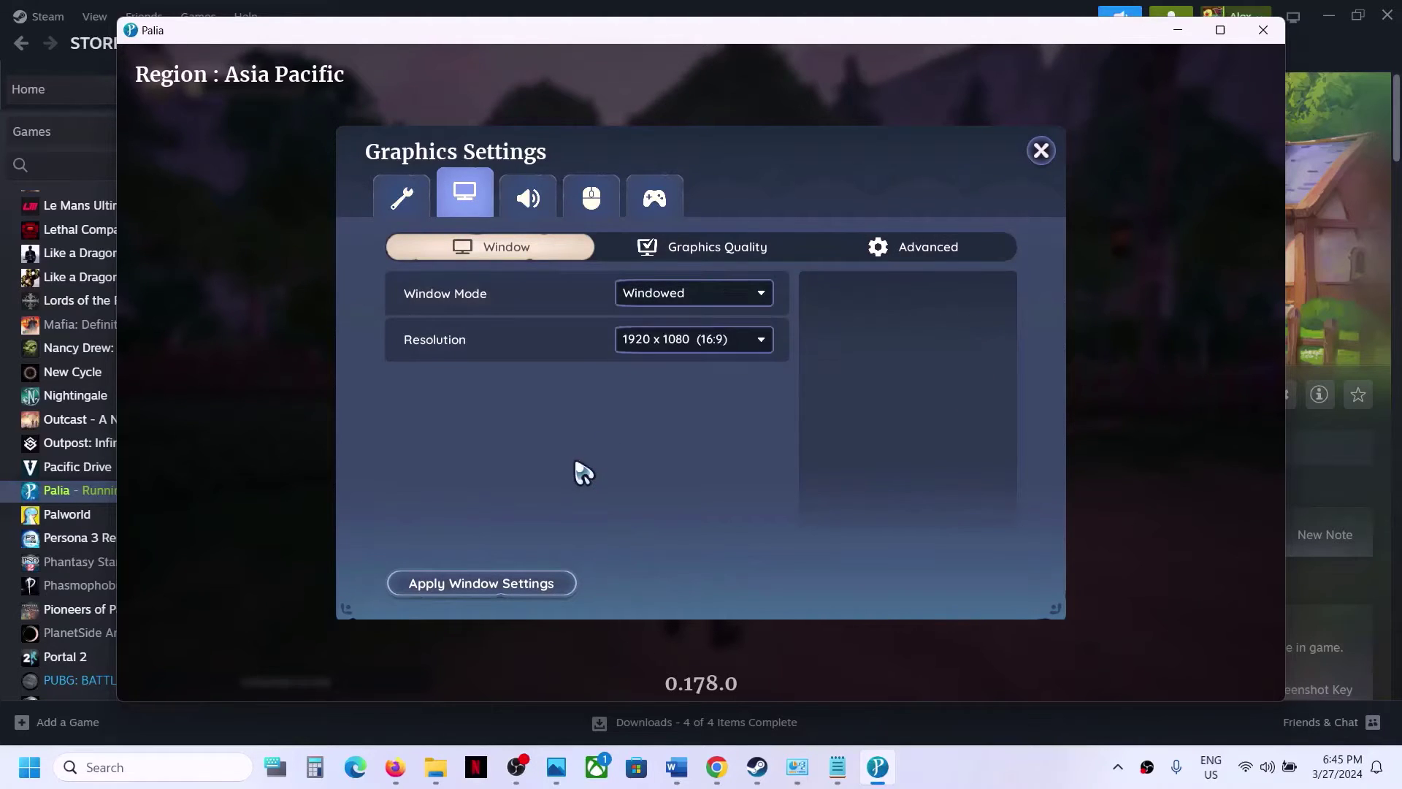
left_click(485, 590)
left_click(769, 506)
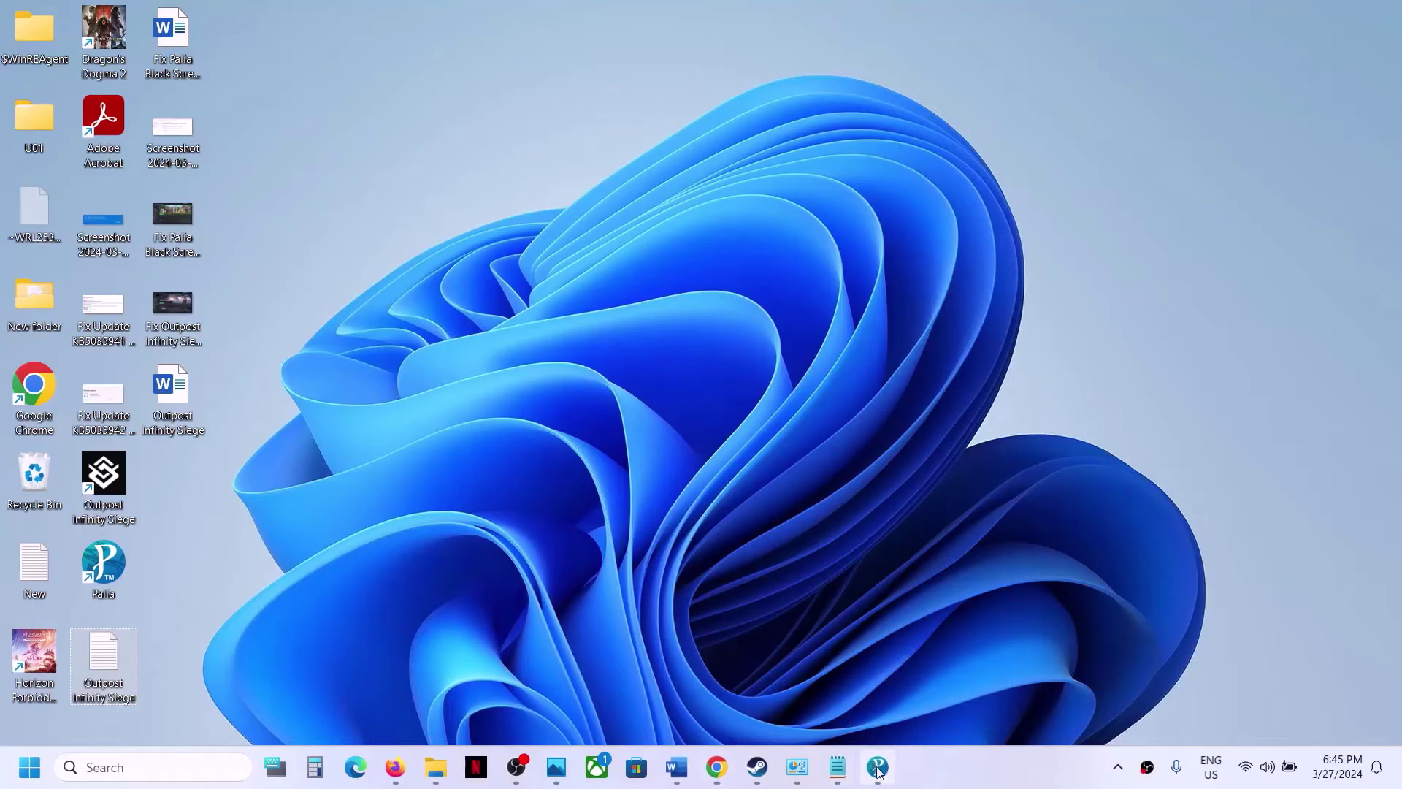
left_click(878, 767)
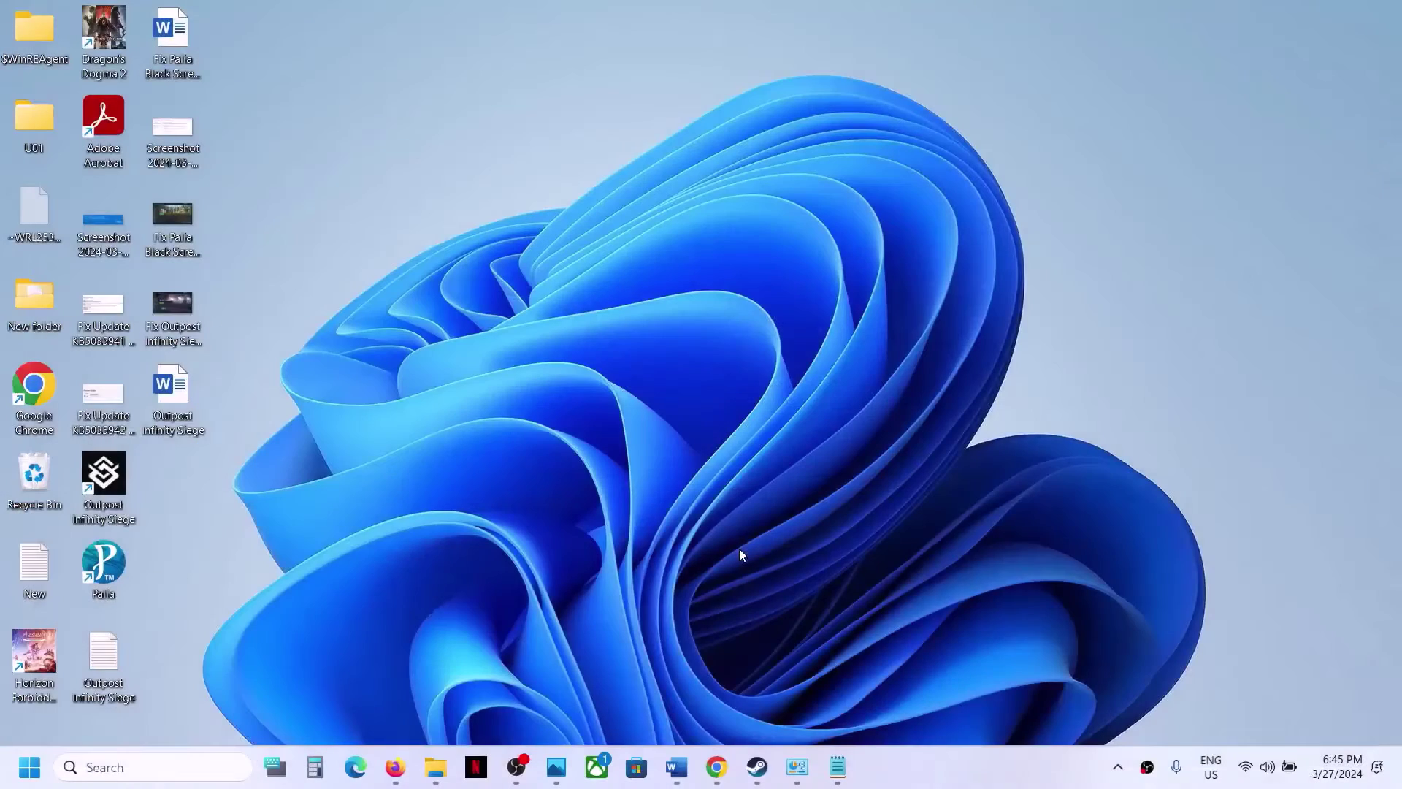
Switch to the Word troubleshooting document and read Step 7 on clean graphics driver installation, including the NVIDIA and AMD links
left_click(758, 766)
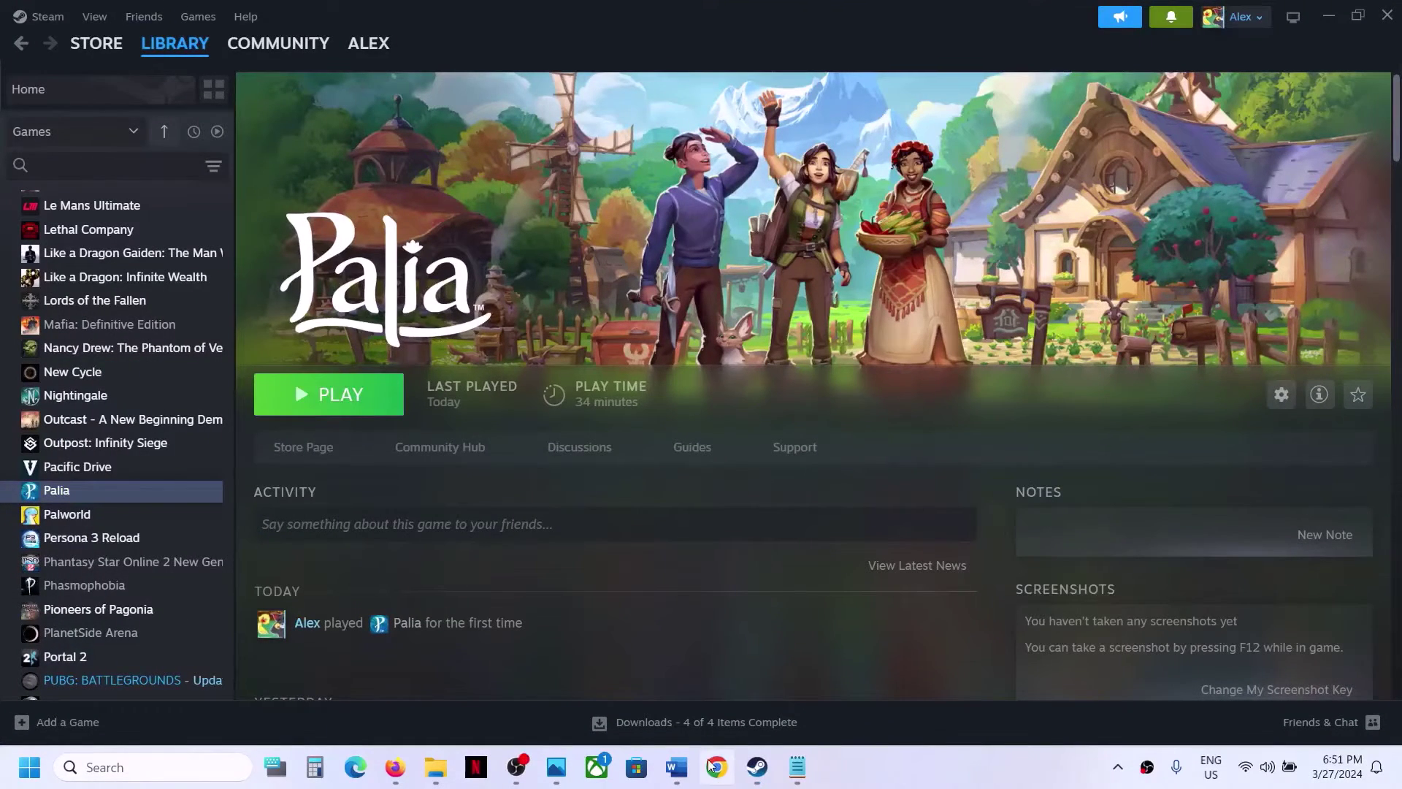
left_click(676, 766)
scroll(564, 502, "down", 2)
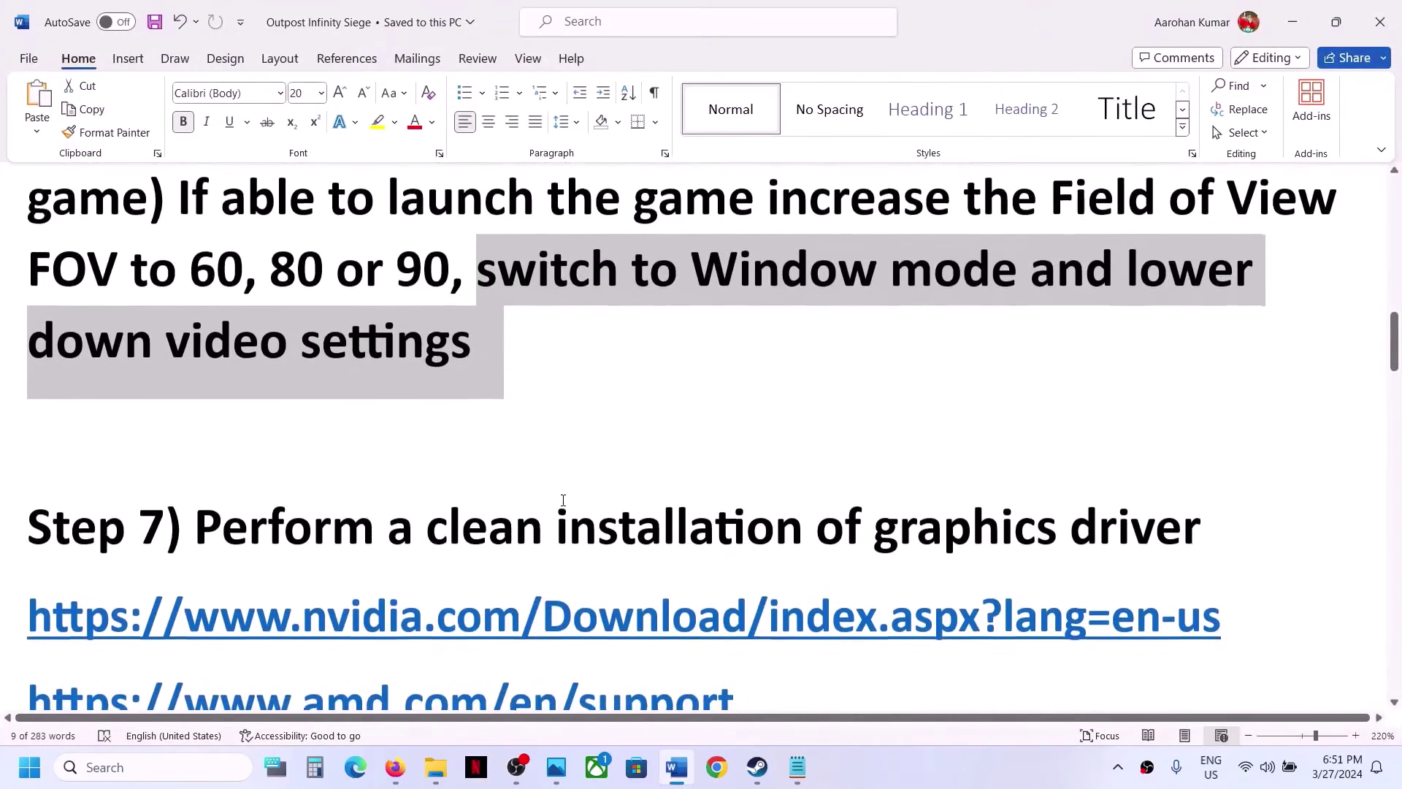
left_click_drag(197, 522, 979, 470)
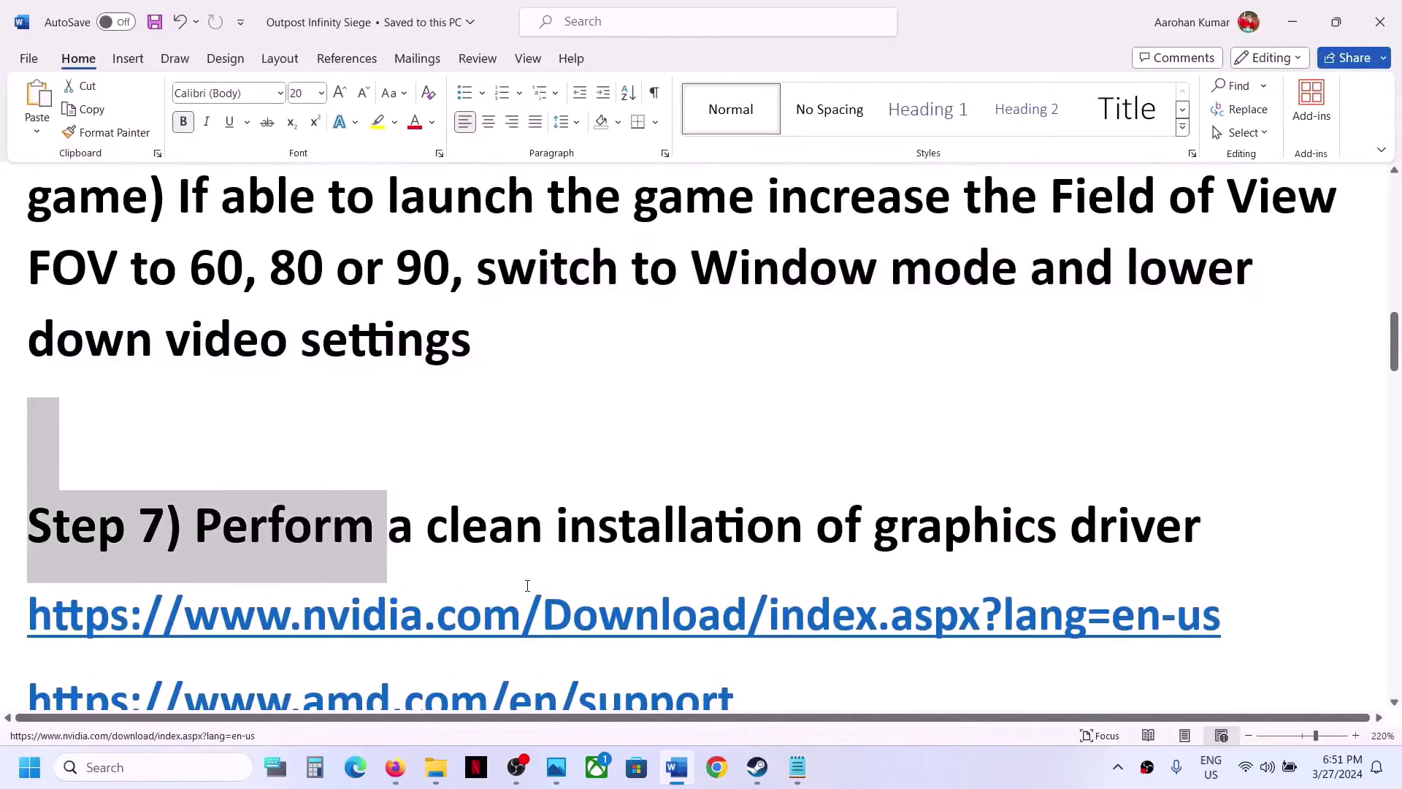
scroll(528, 585, "down", 2)
left_click_drag(335, 498, 694, 498)
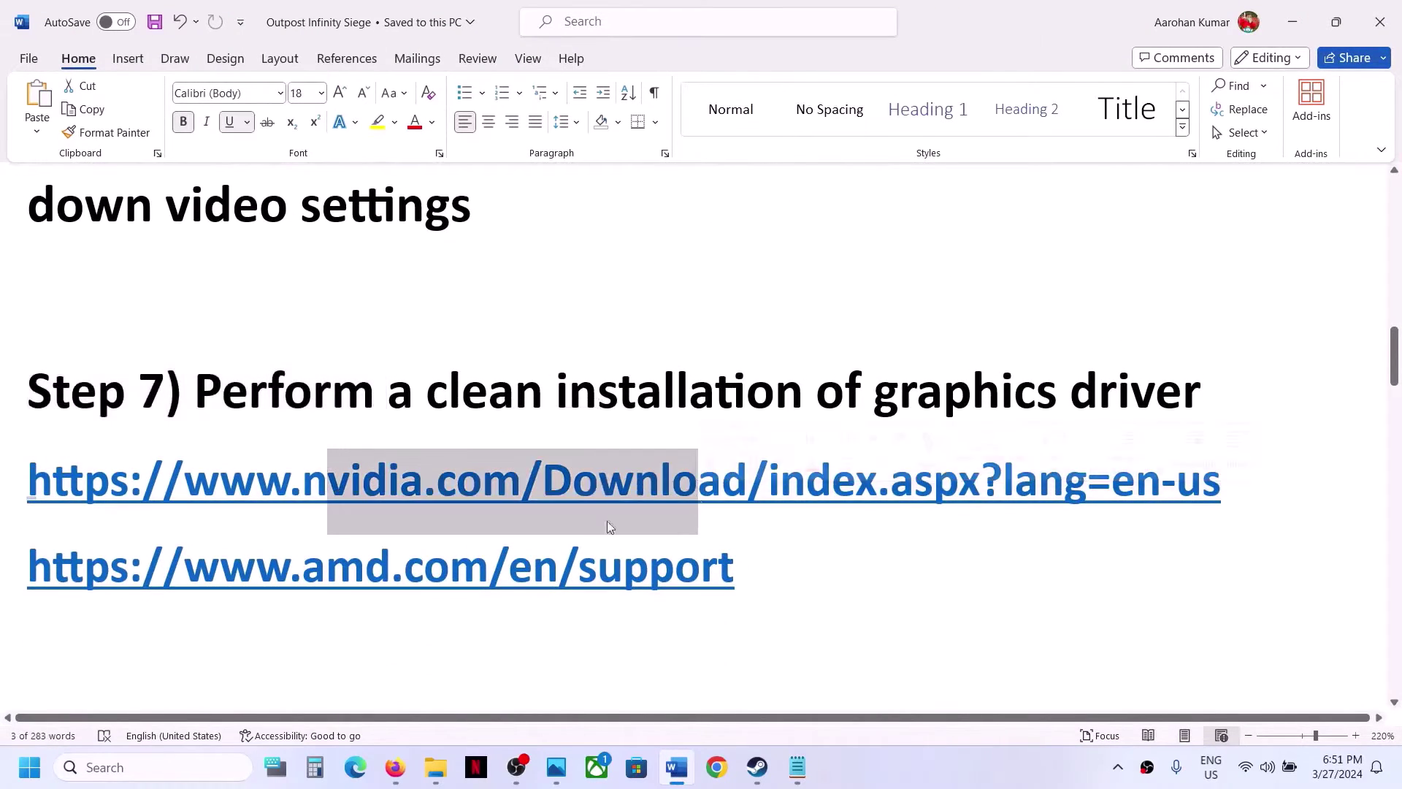
left_click_drag(325, 566, 718, 566)
On the NVIDIA driver page in Chrome, choose GeForce, GeForce RTX 30 Series (Notebooks) and GeForce RTX 3050 Laptop GPU
left_click(972, 773)
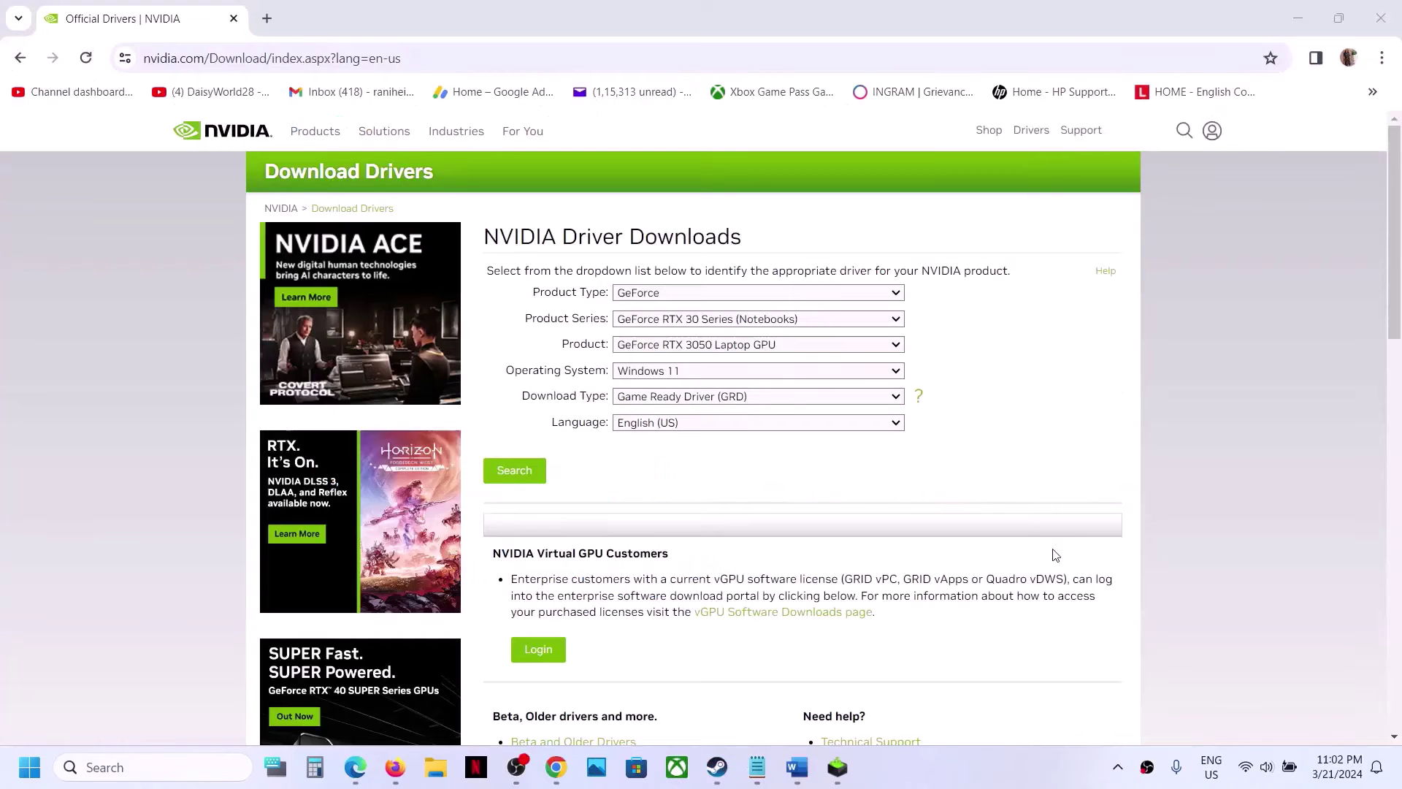
left_click(870, 300)
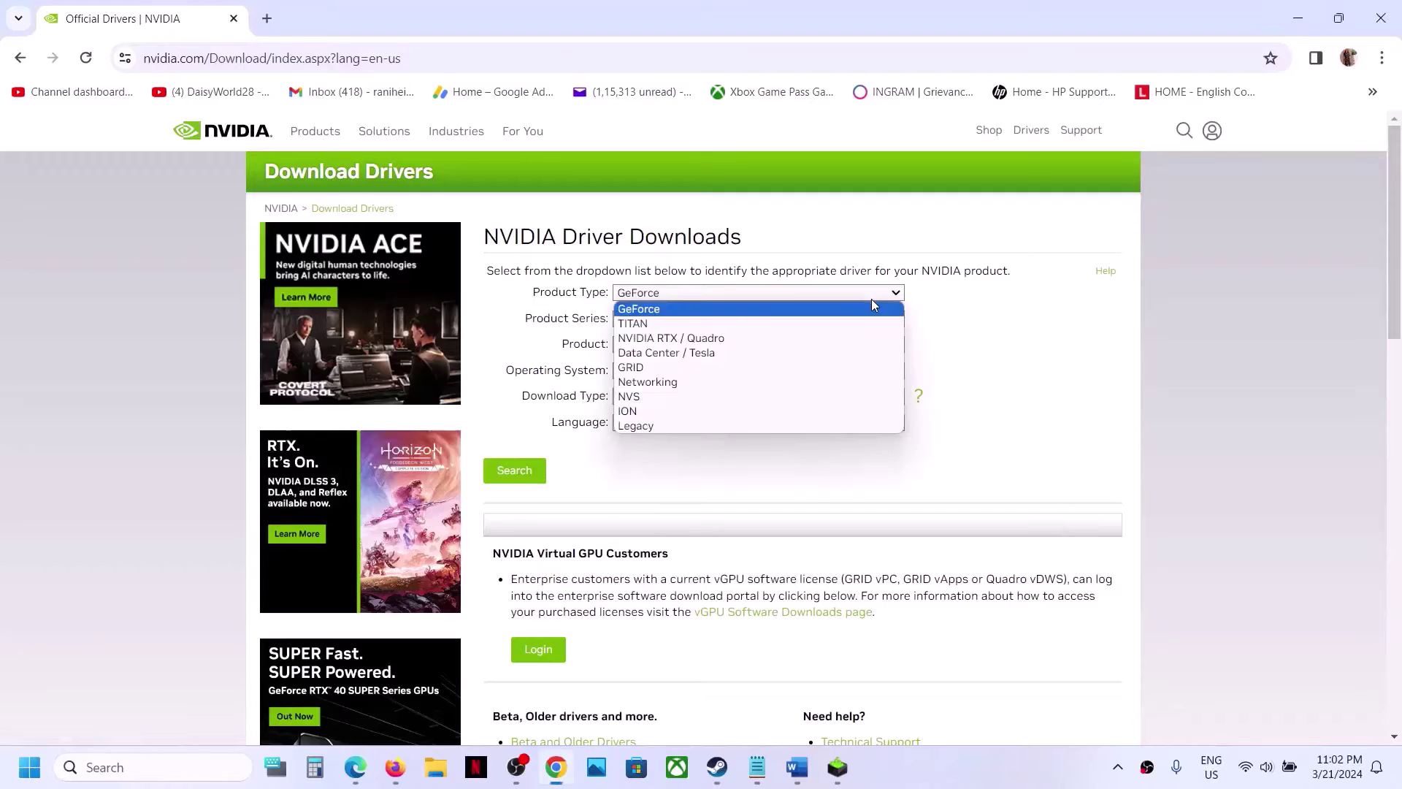
left_click(672, 314)
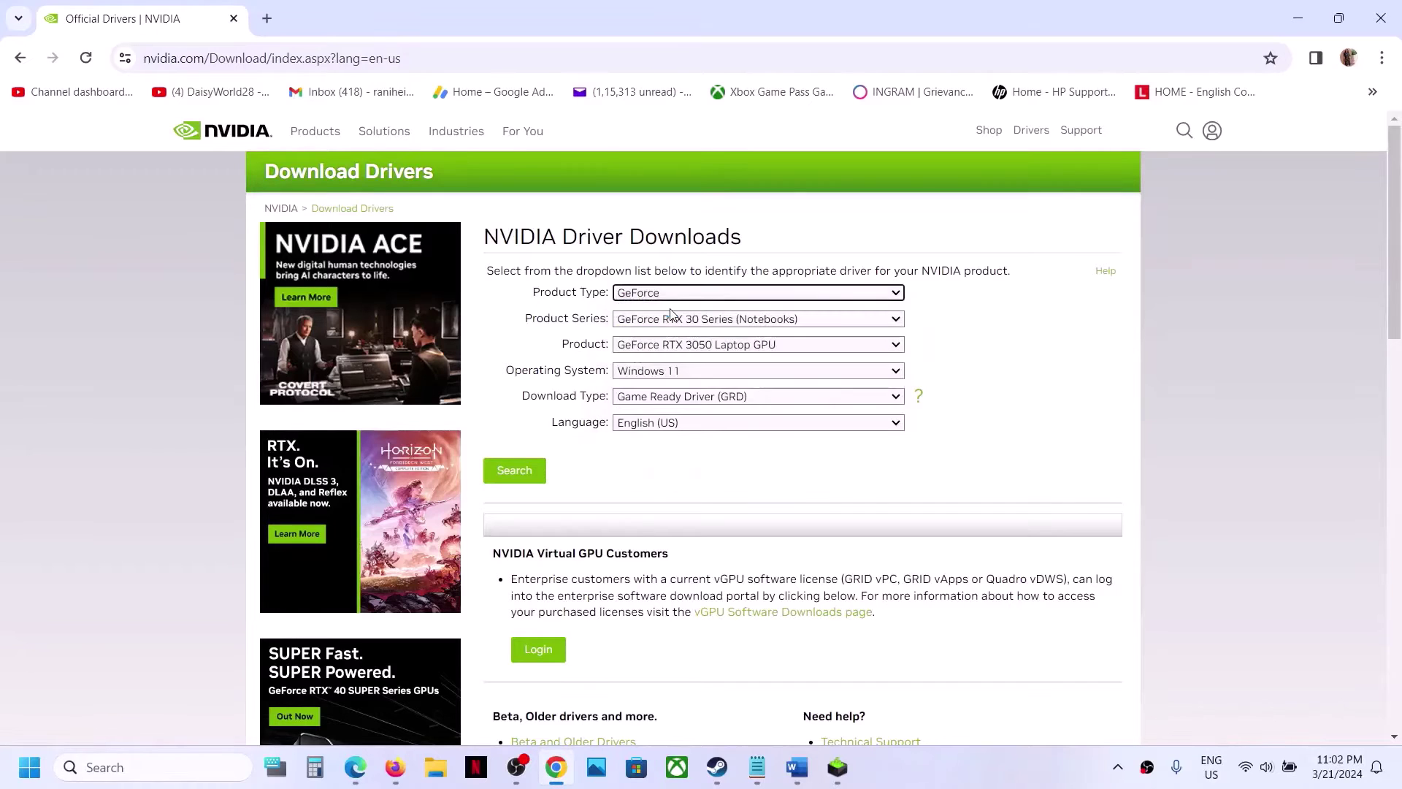
left_click(695, 324)
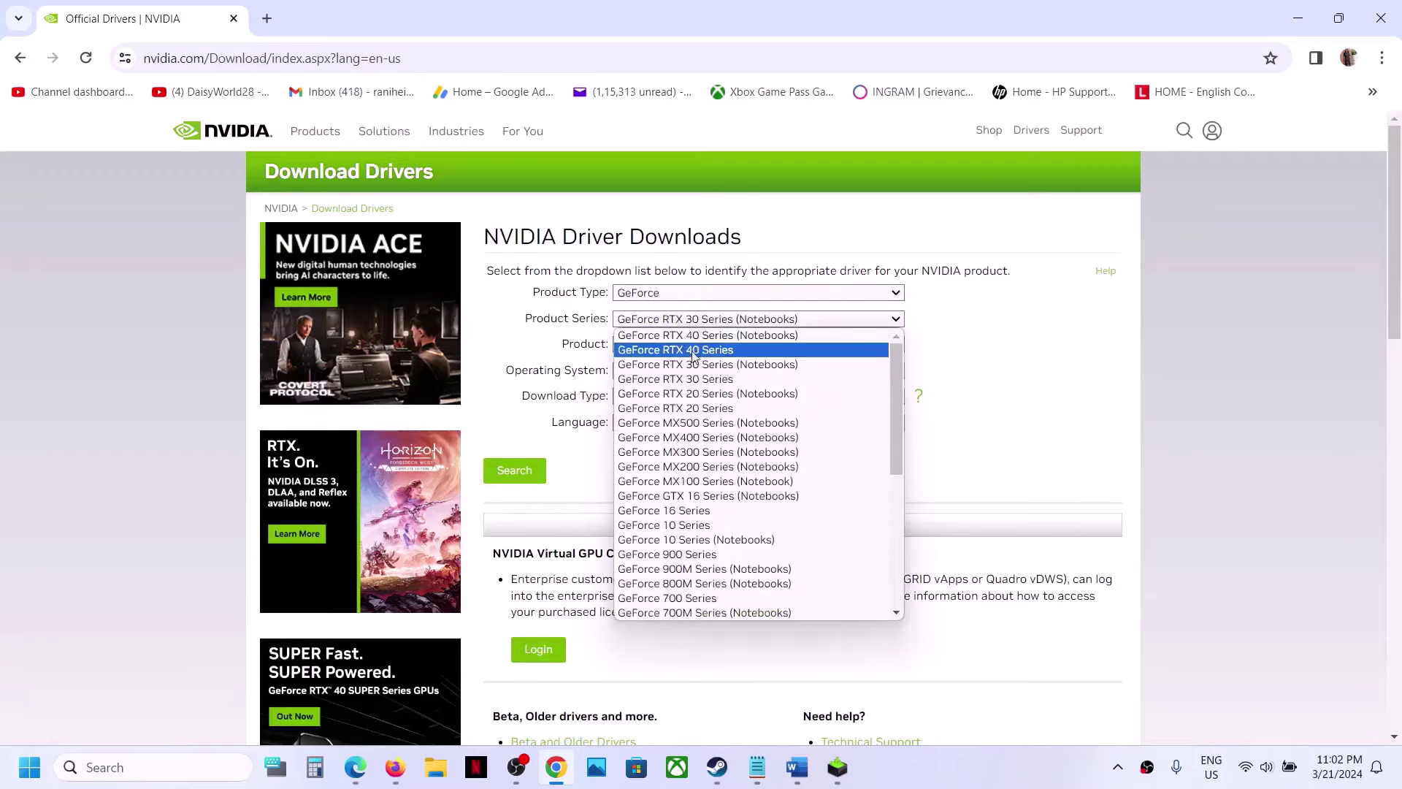
left_click(743, 367)
left_click(769, 348)
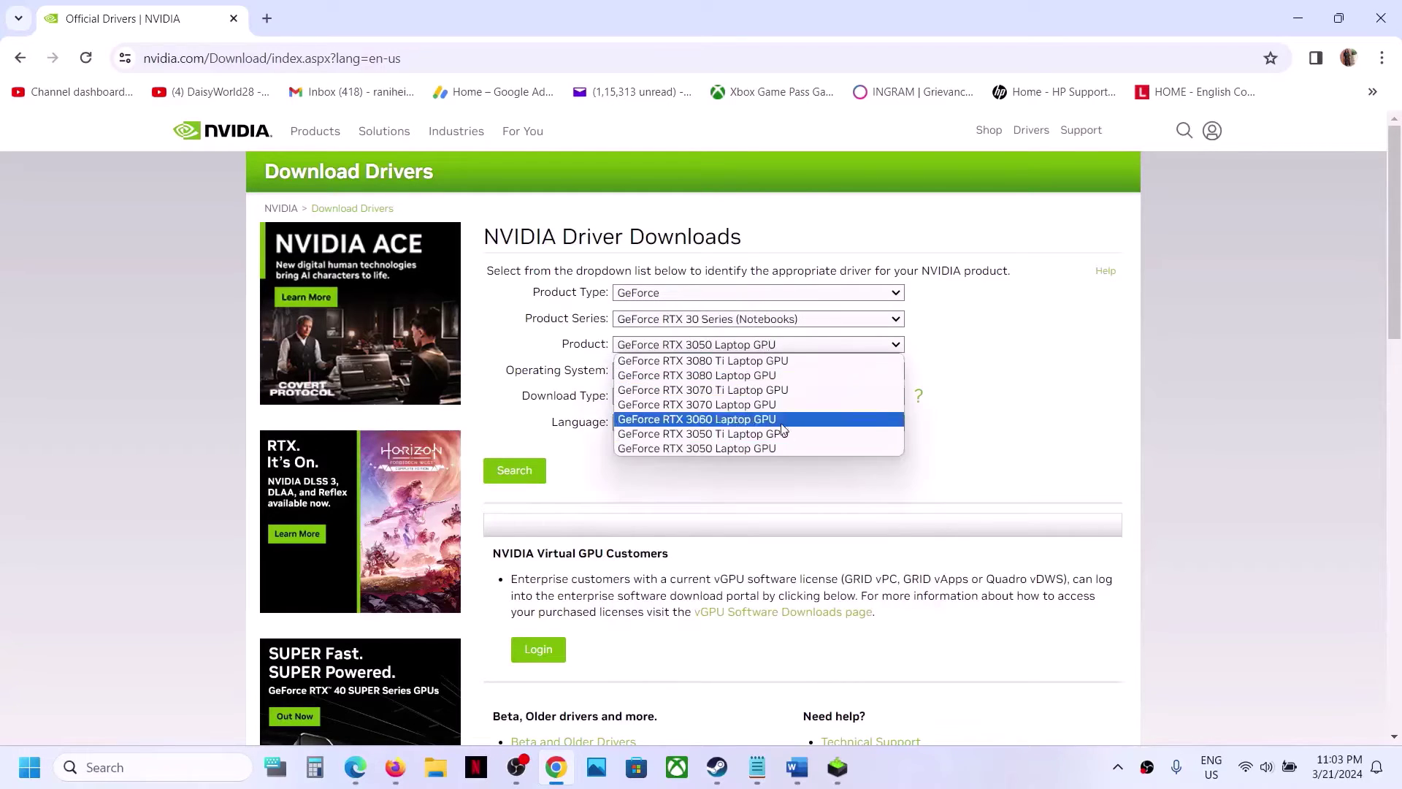
left_click(748, 450)
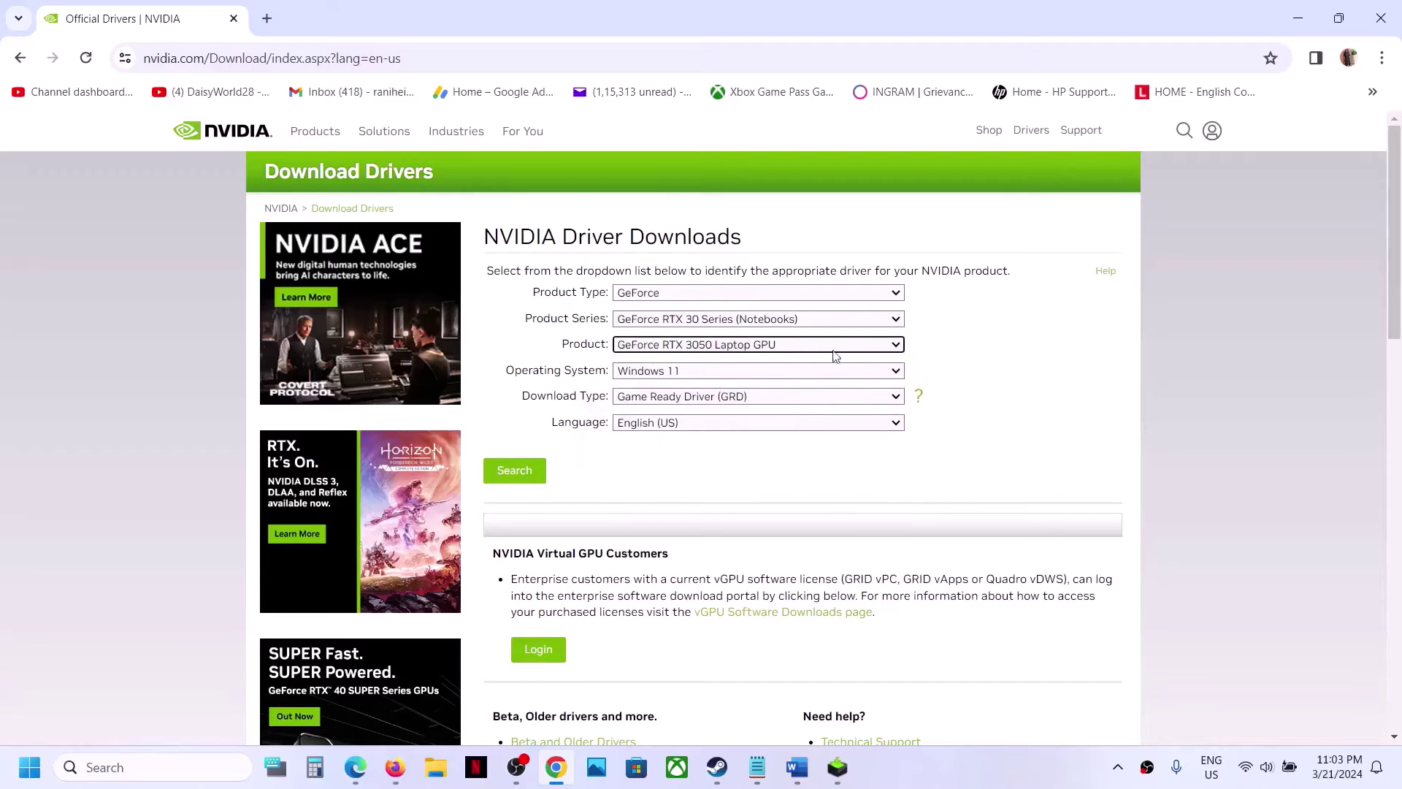
Search for the Windows 11 driver and download GeForce Game Ready Driver 551.86
left_click(758, 371)
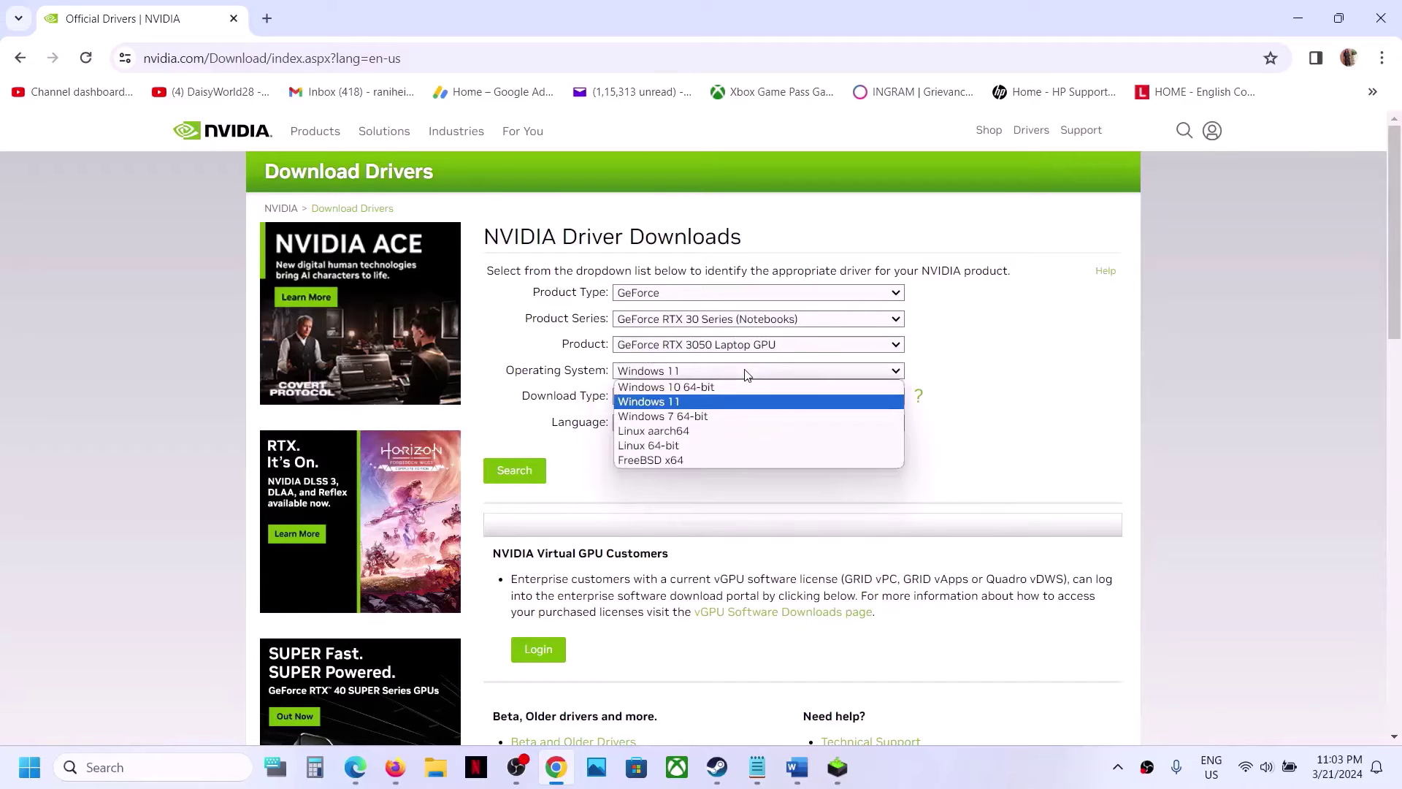
left_click(689, 402)
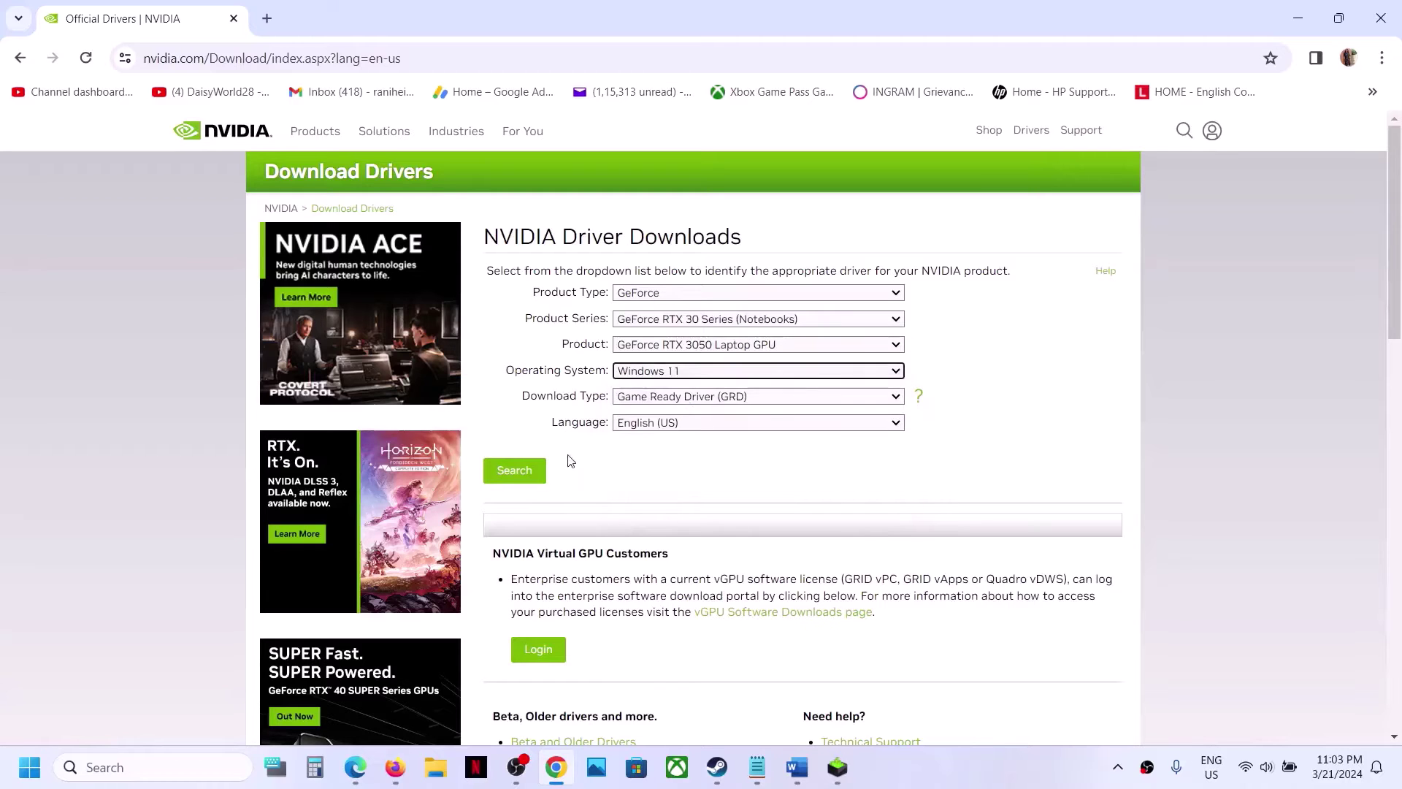
left_click(517, 478)
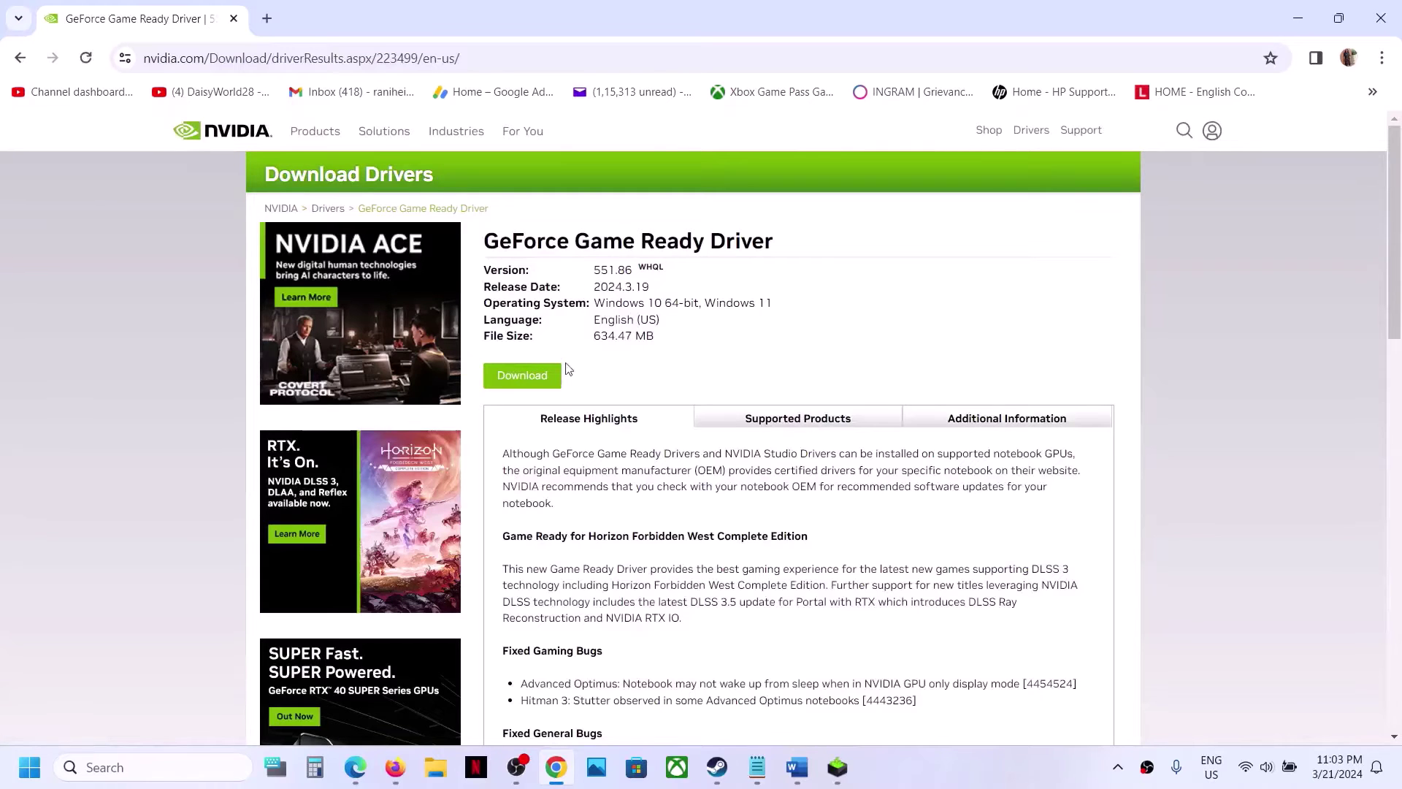
left_click(529, 377)
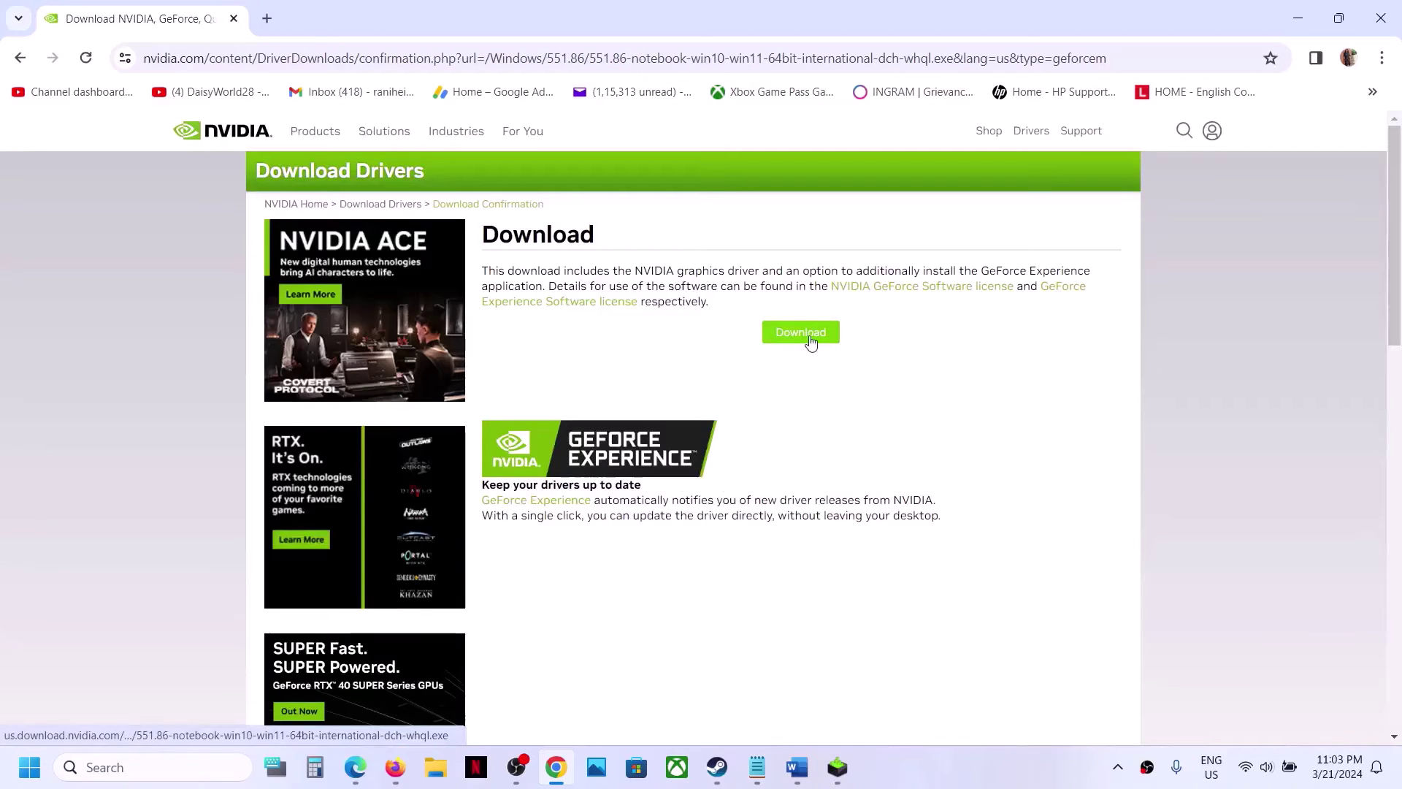
left_click(809, 340)
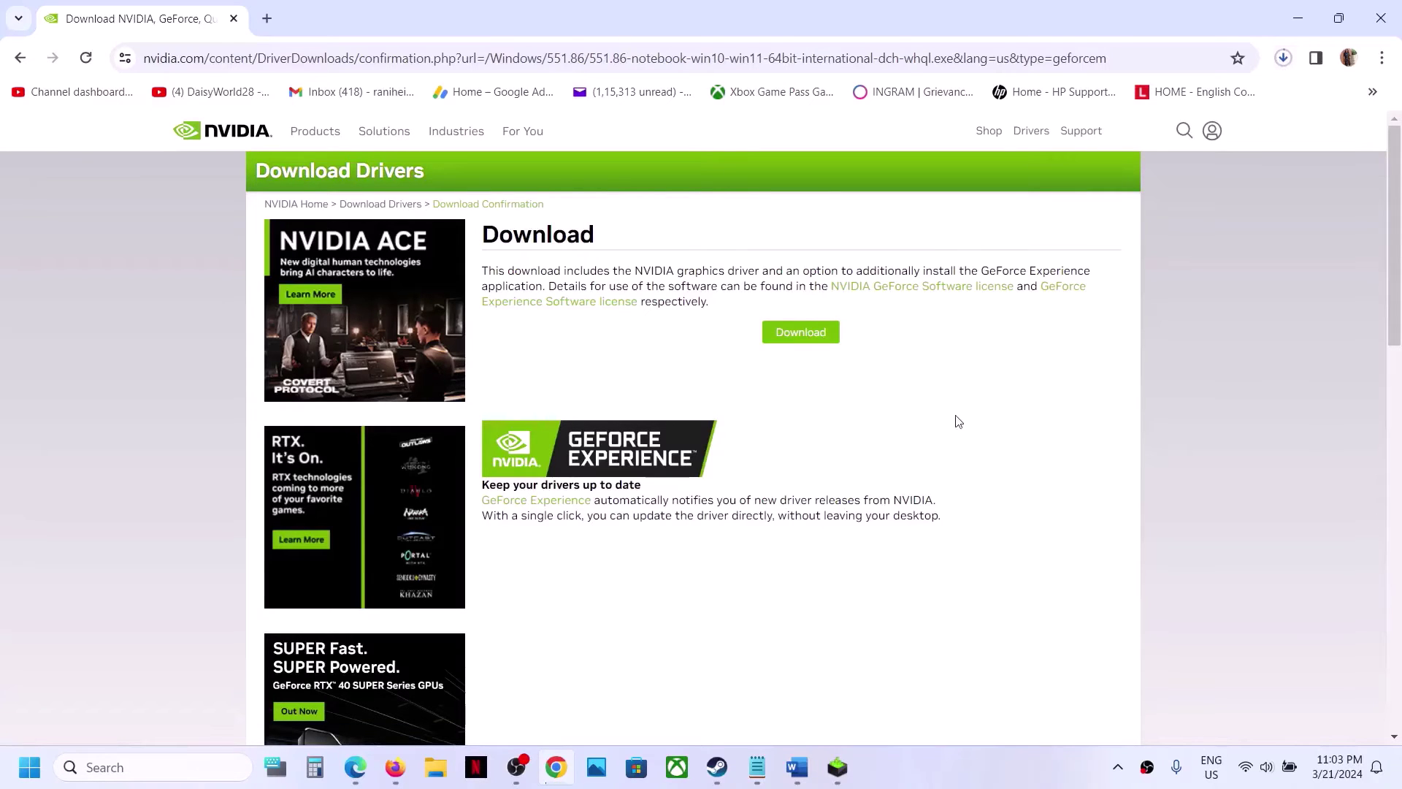
Start a custom installation of the NVIDIA graphics driver with GeForce Experience and the clean installation option enabled
left_click(837, 766)
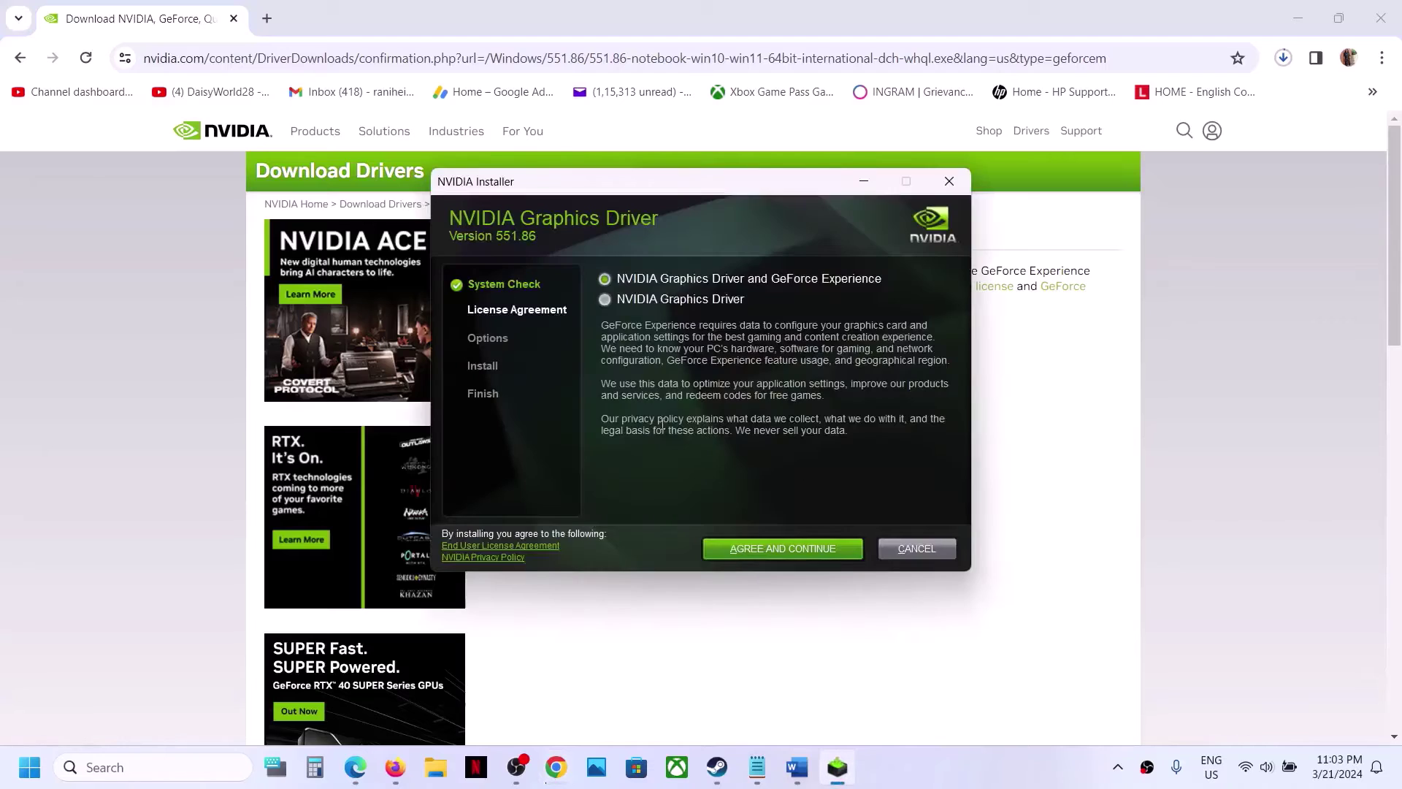
left_click(764, 548)
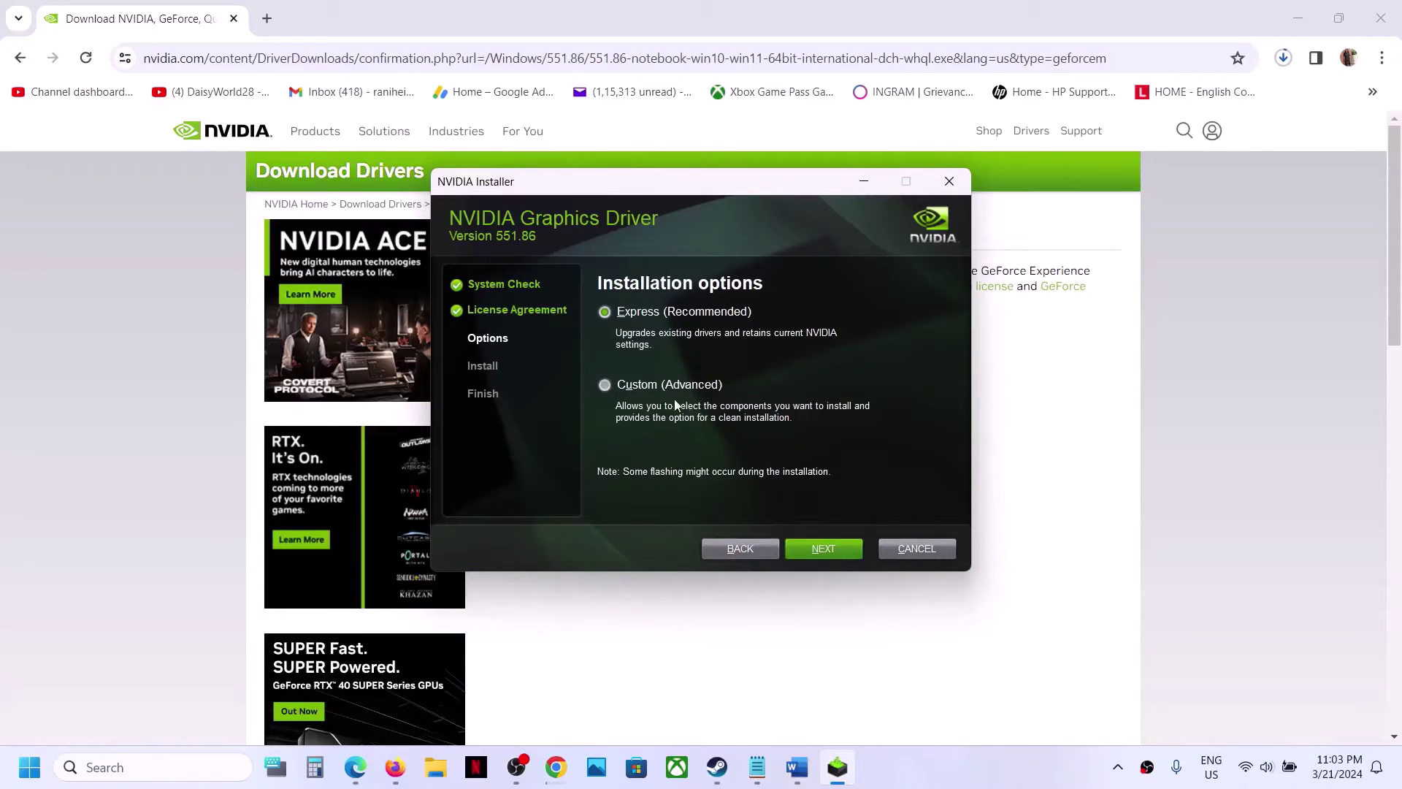
left_click(605, 384)
left_click(829, 548)
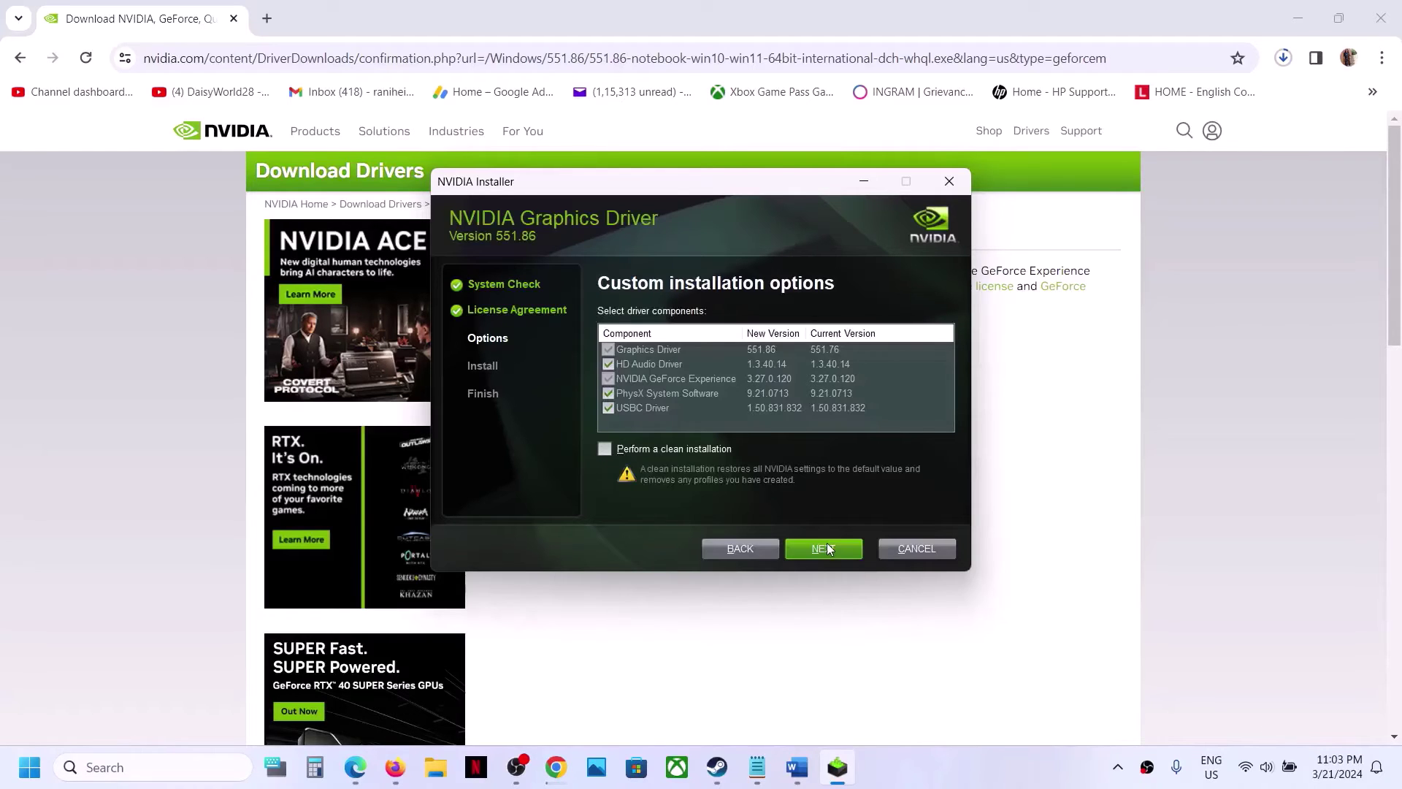
left_click(604, 450)
left_click(825, 550)
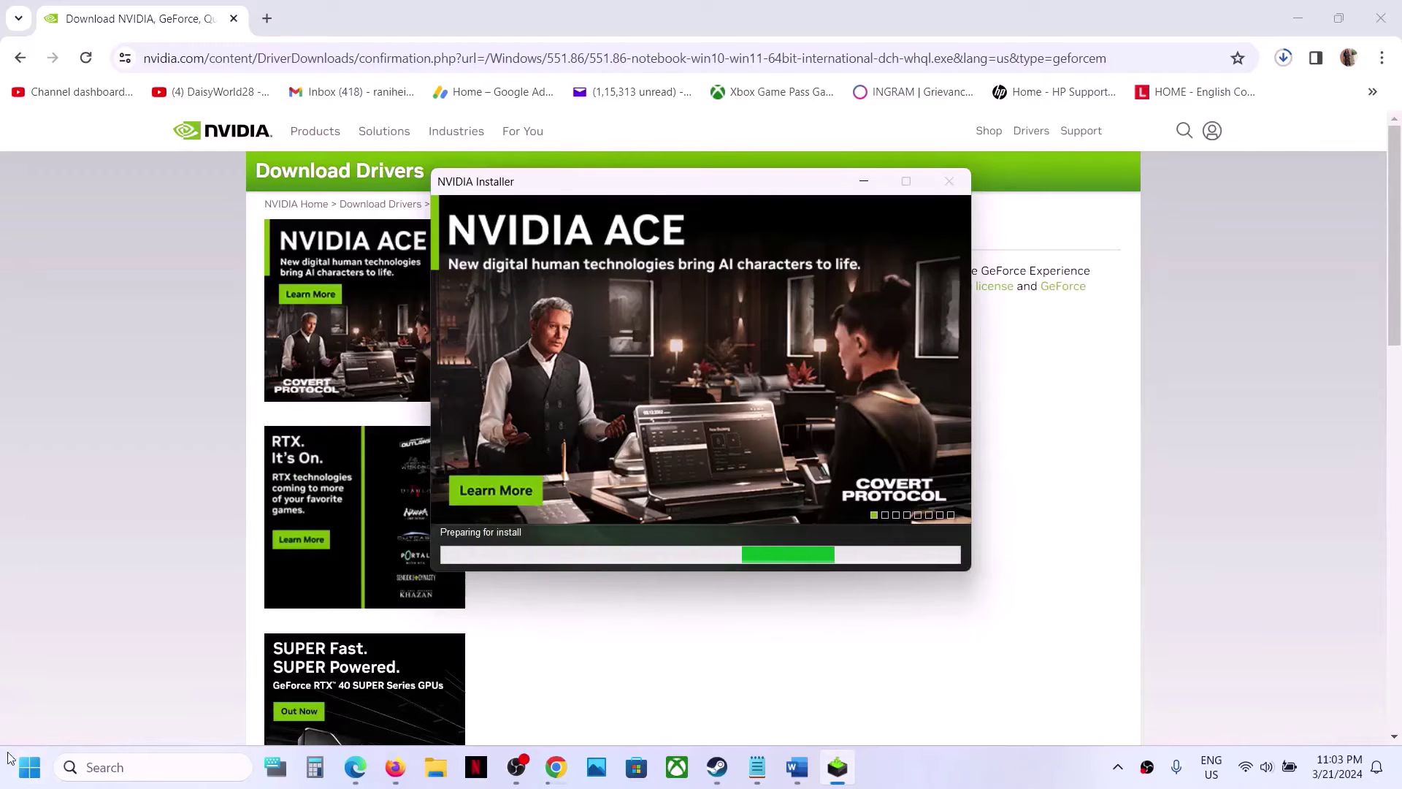
left_click(19, 772)
left_click(531, 704)
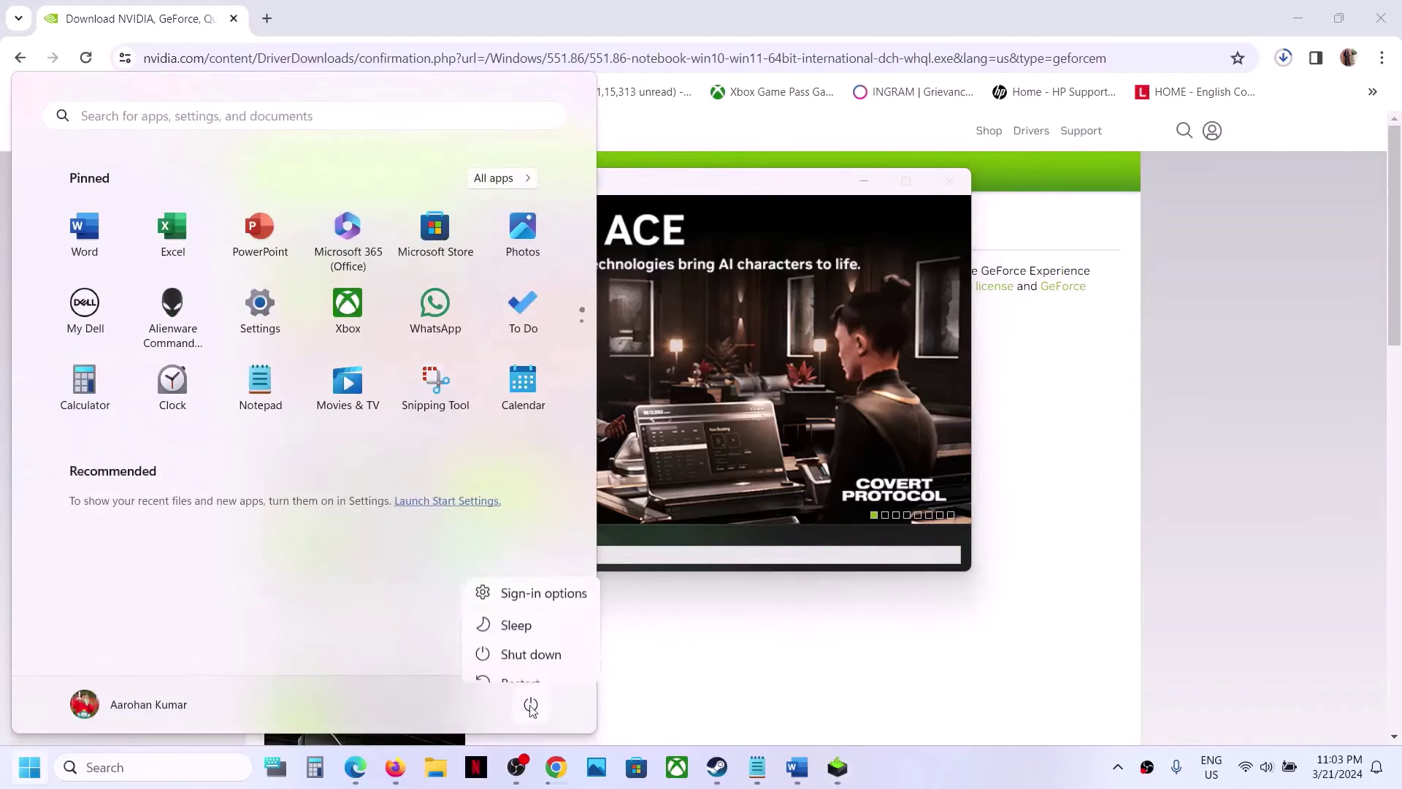
key("Escape")
left_click(927, 777)
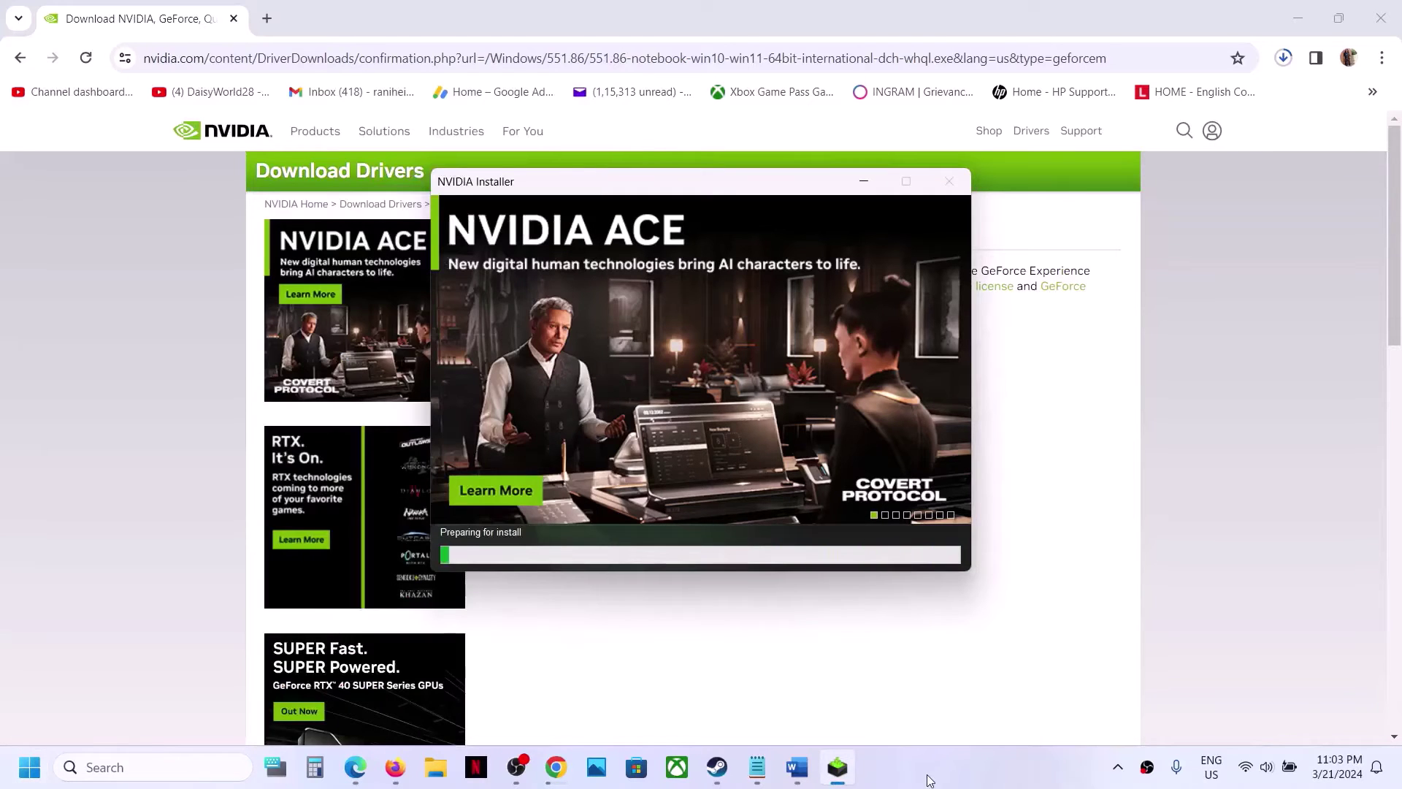
Read Step 8 in the Word troubleshooting document, copy the word "graphics" and use it in Windows search to open the Graphics settings
left_click(1009, 754)
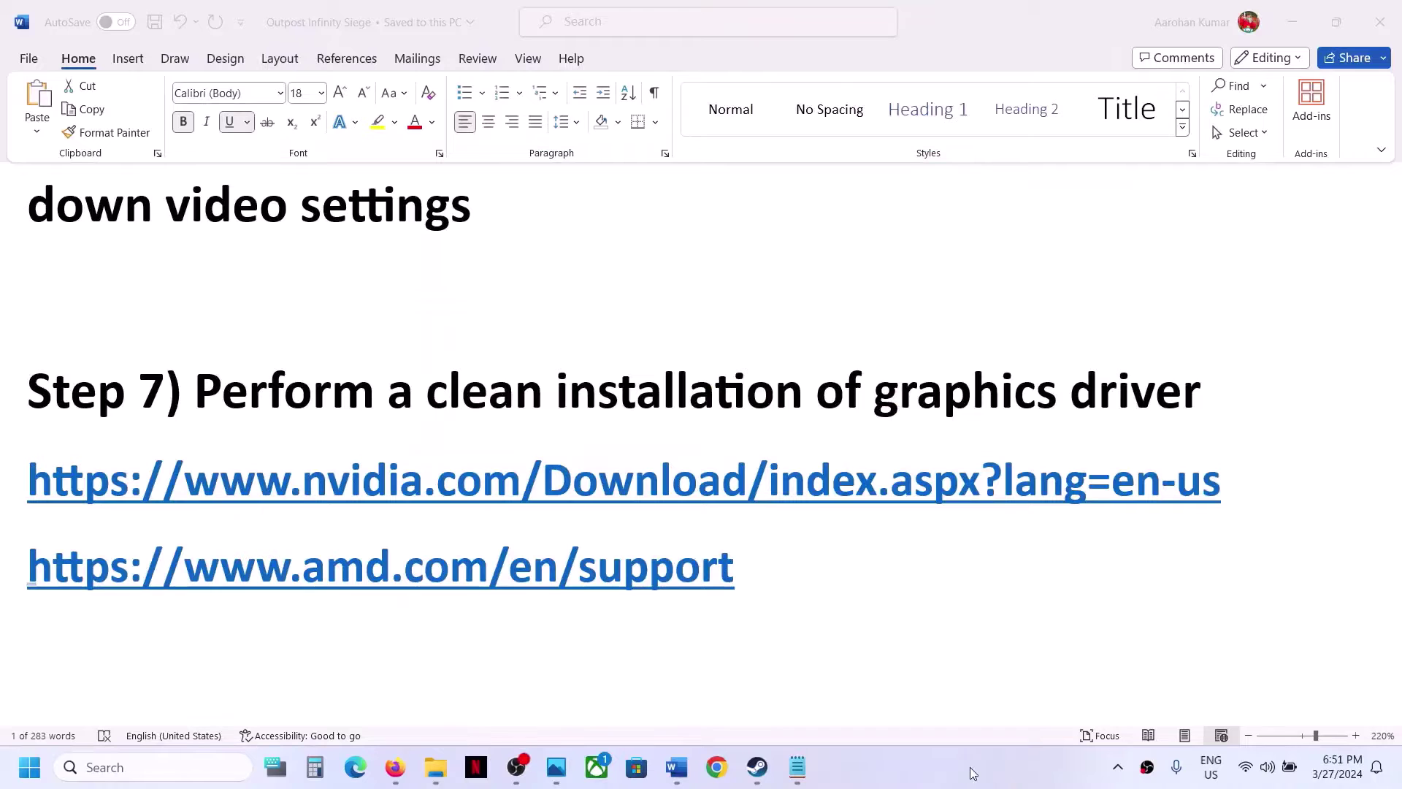
scroll(675, 633, "down", 3)
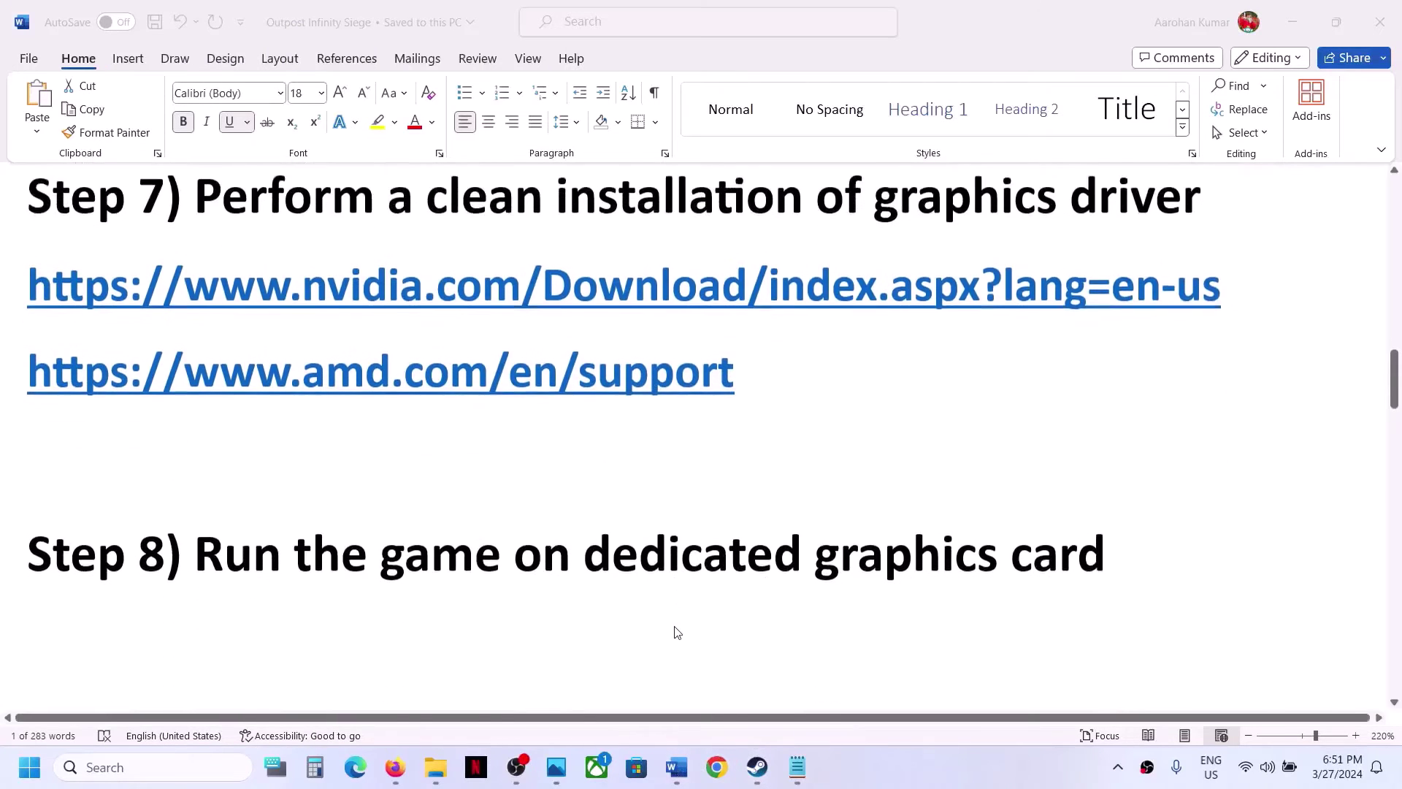
double_click(865, 534)
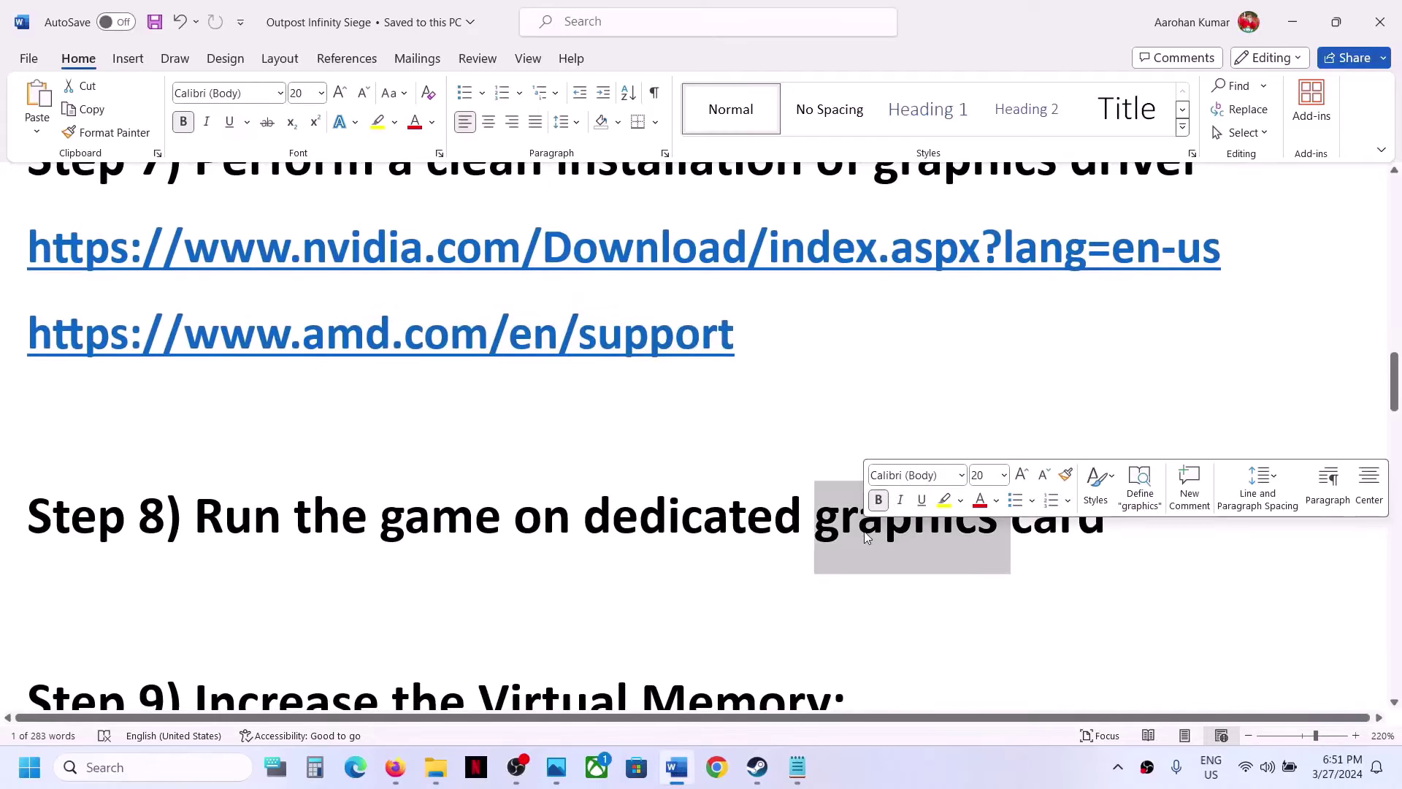
key("ctrl+c")
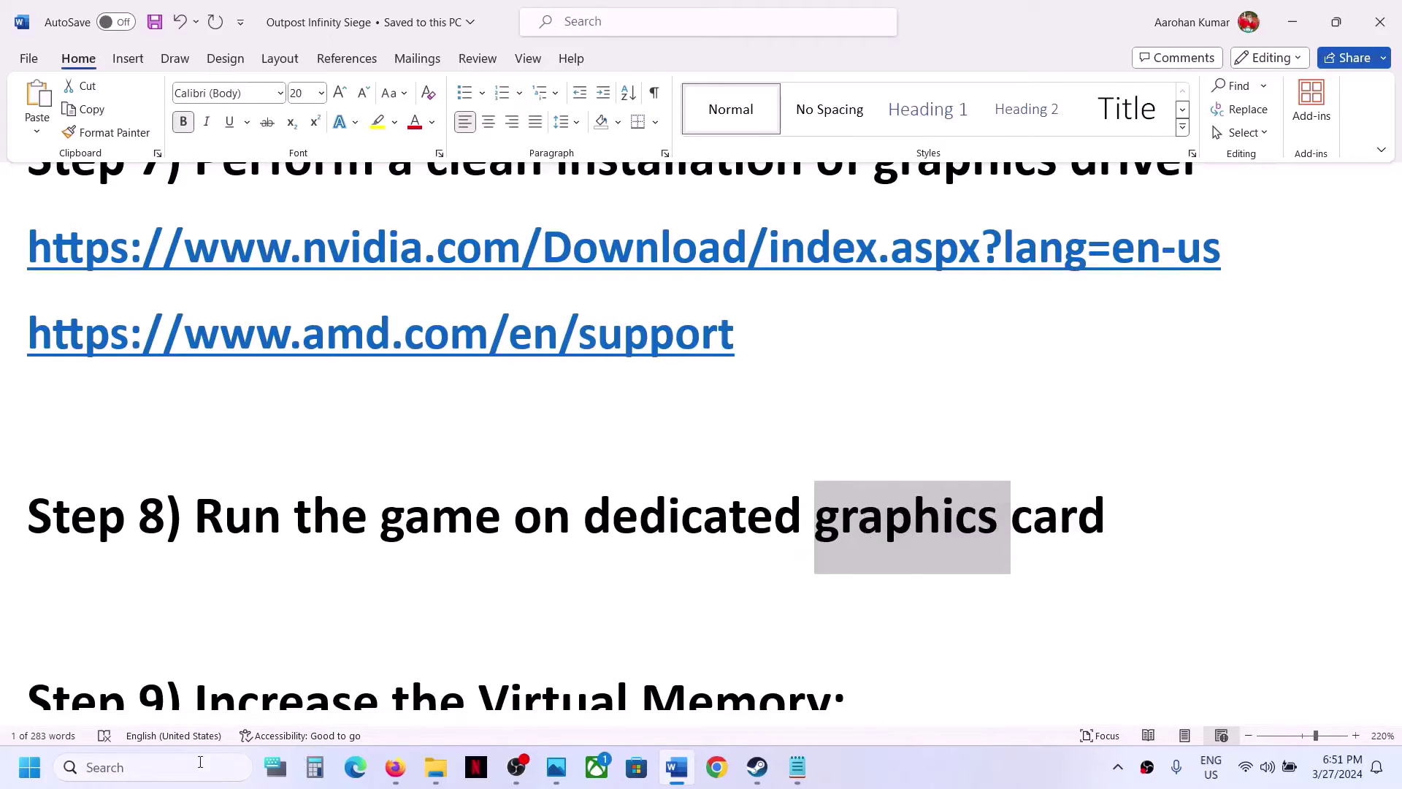
left_click(146, 767)
key("ctrl+v")
left_click(185, 208)
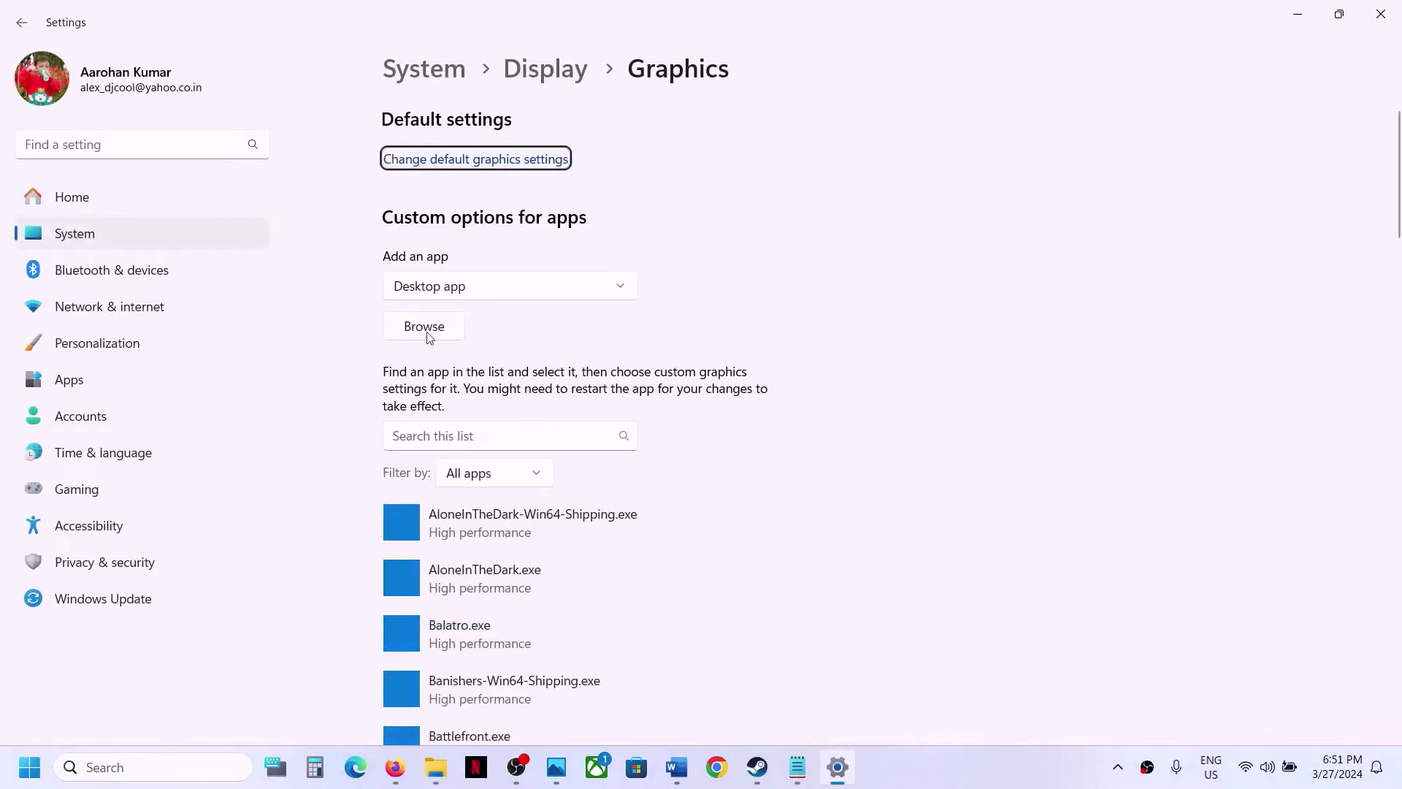
Add the desktop app PaliaClientSteam from the Steam\steamapps\common\Palia folder to the custom graphics options
left_click(429, 329)
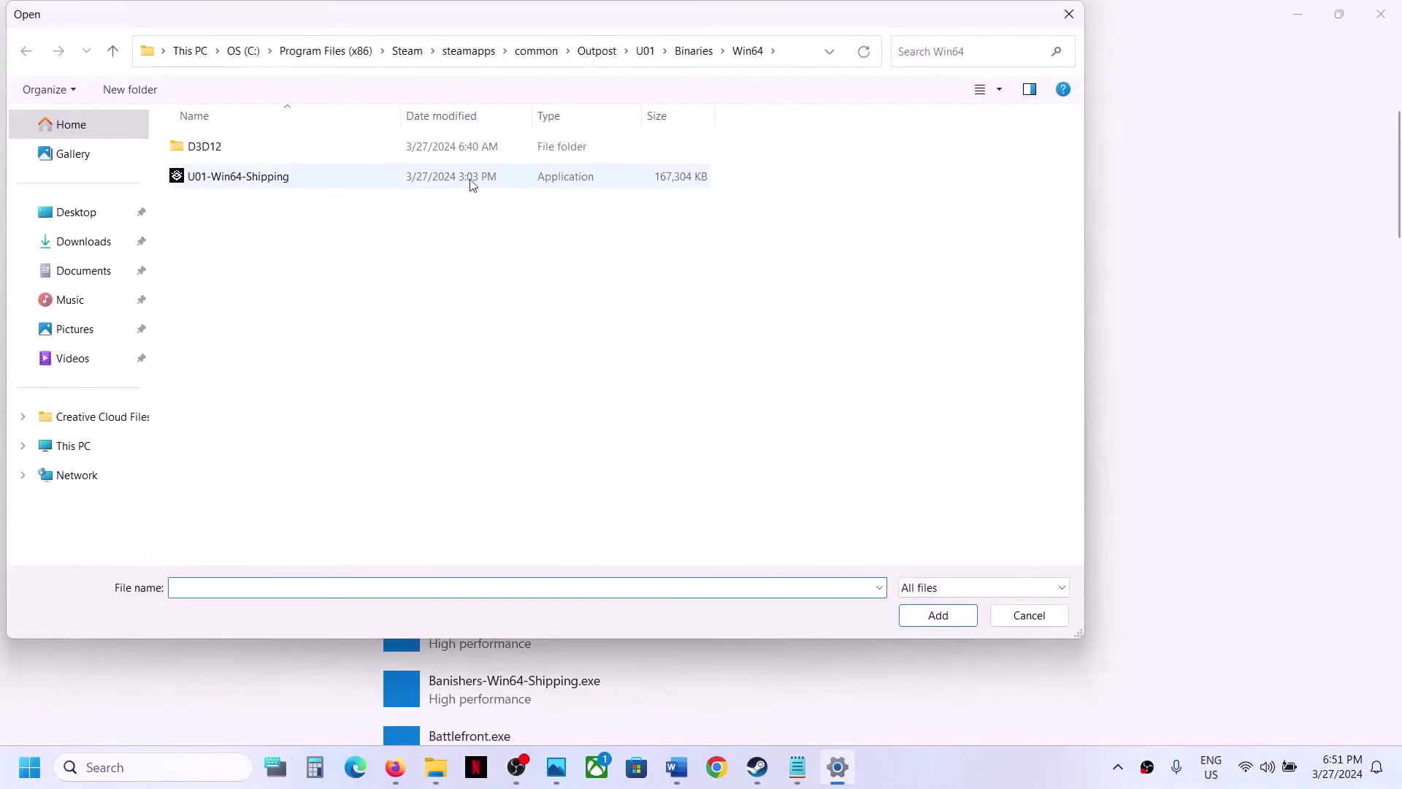
left_click(523, 57)
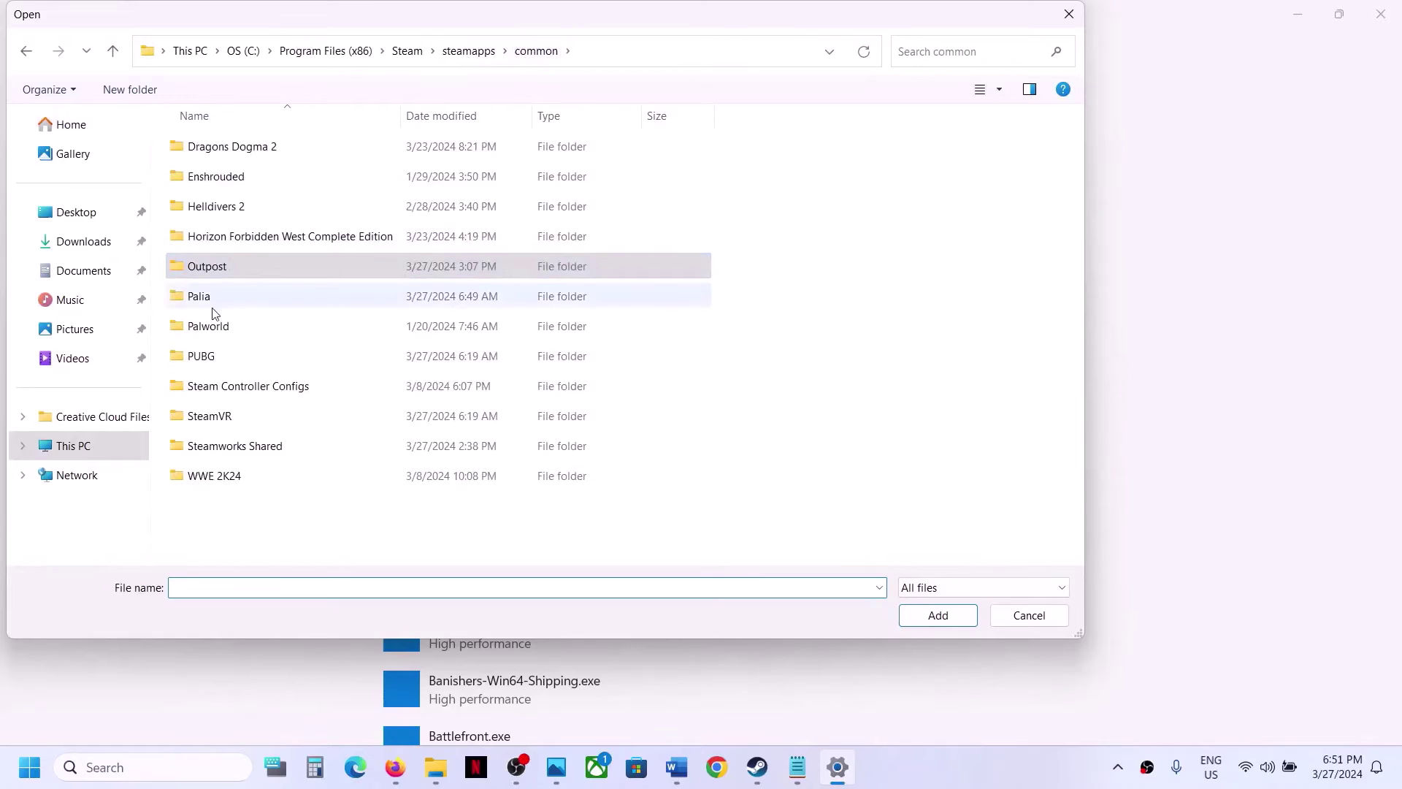
double_click(214, 307)
left_click(245, 208)
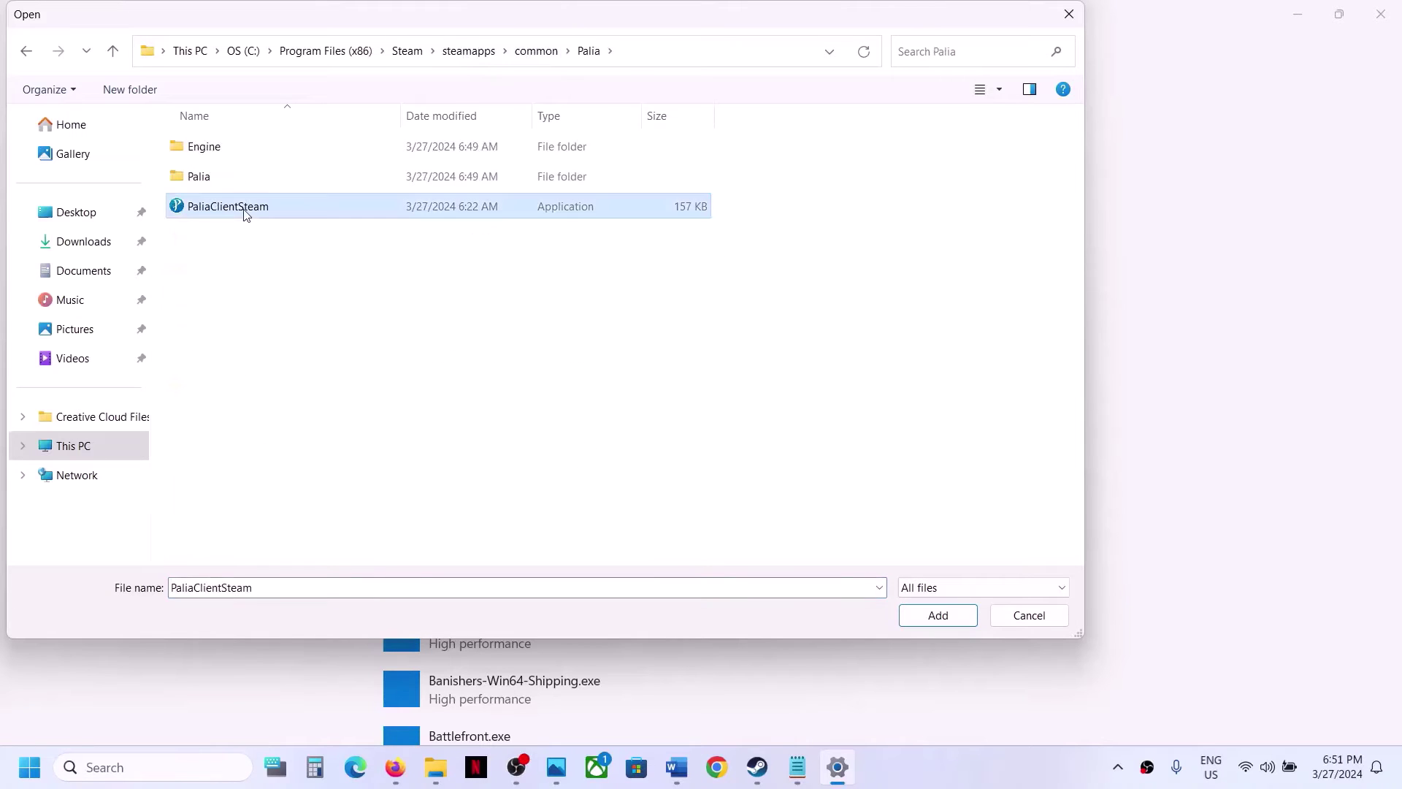
left_click(938, 616)
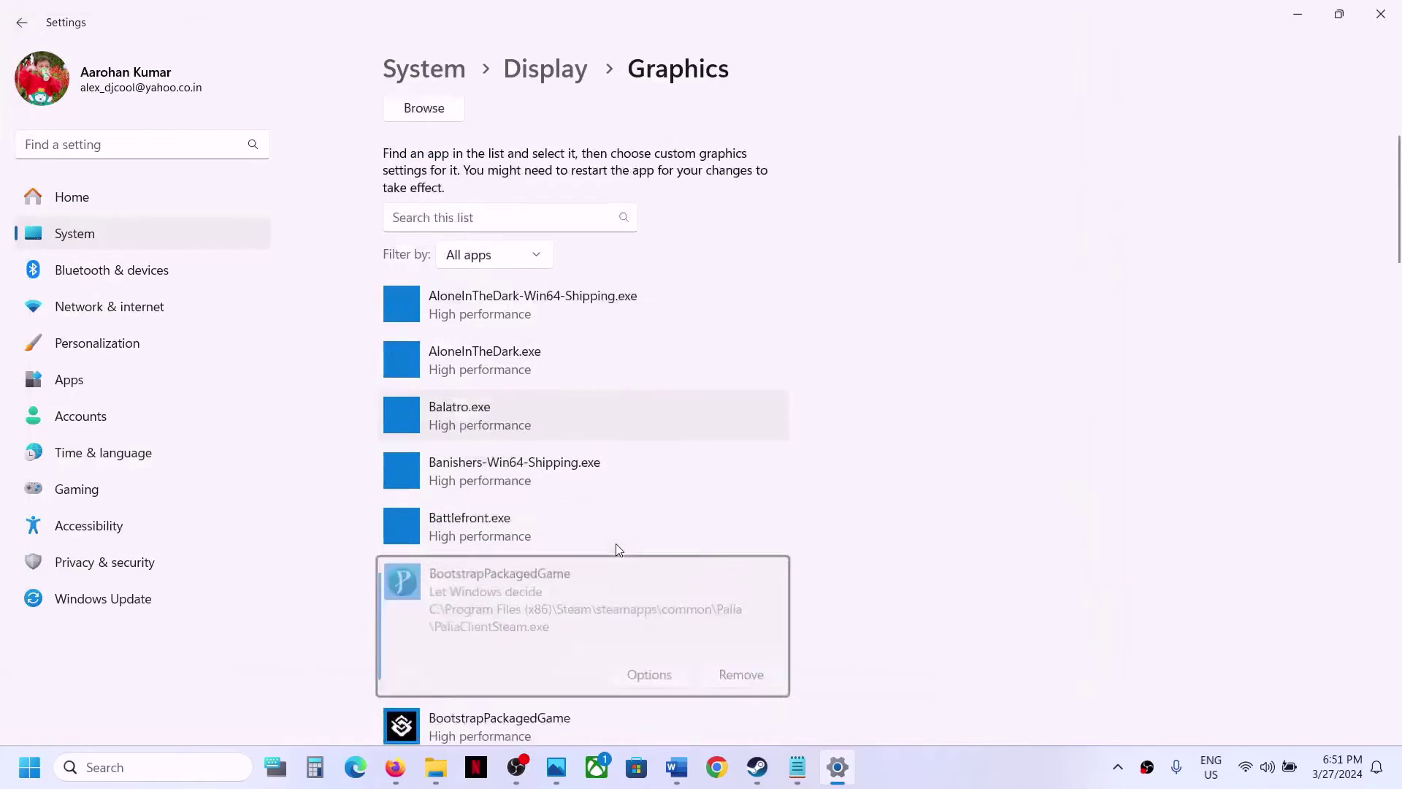
Set the graphics preference of the PaliaClientSteam.exe entry to High performance and save it
left_click(649, 570)
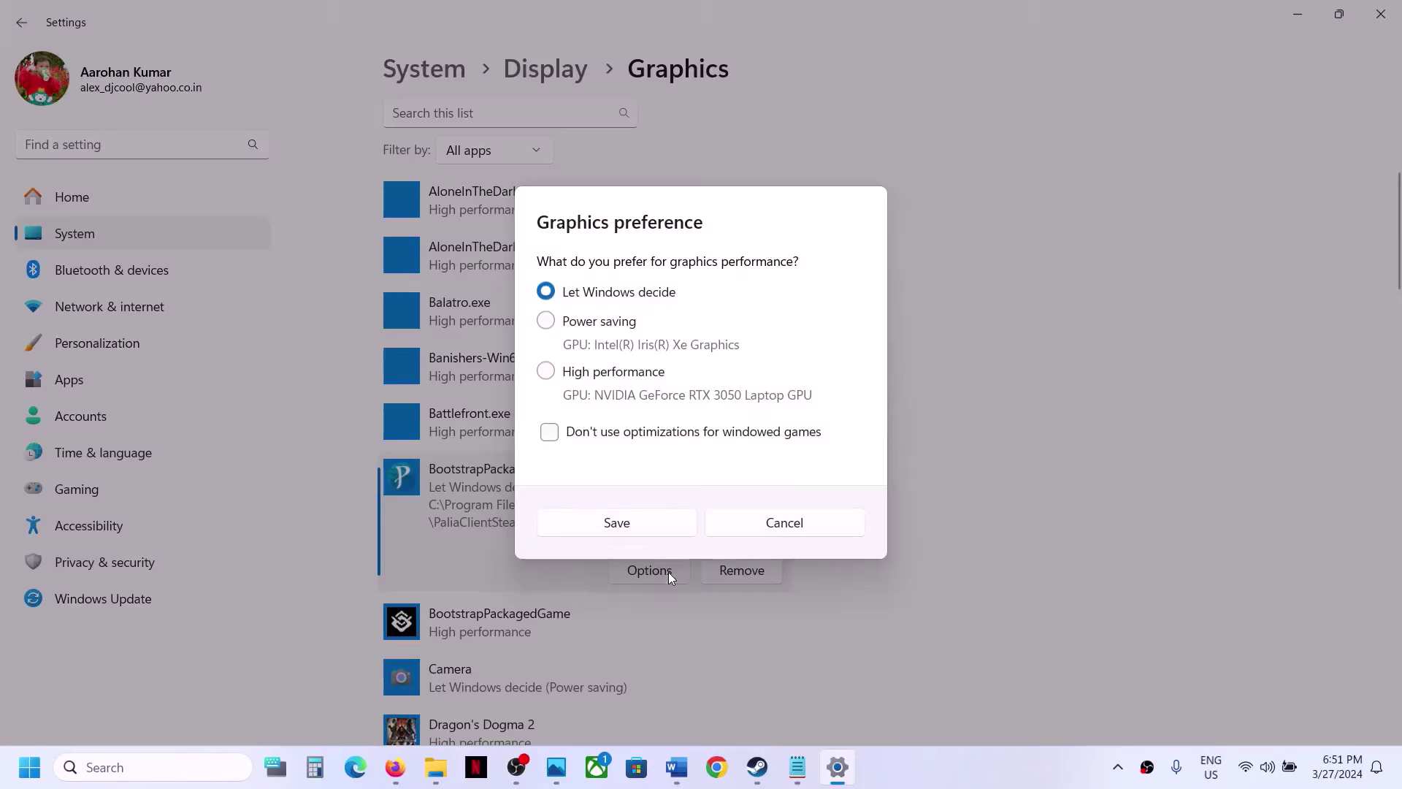
left_click(626, 373)
left_click(610, 523)
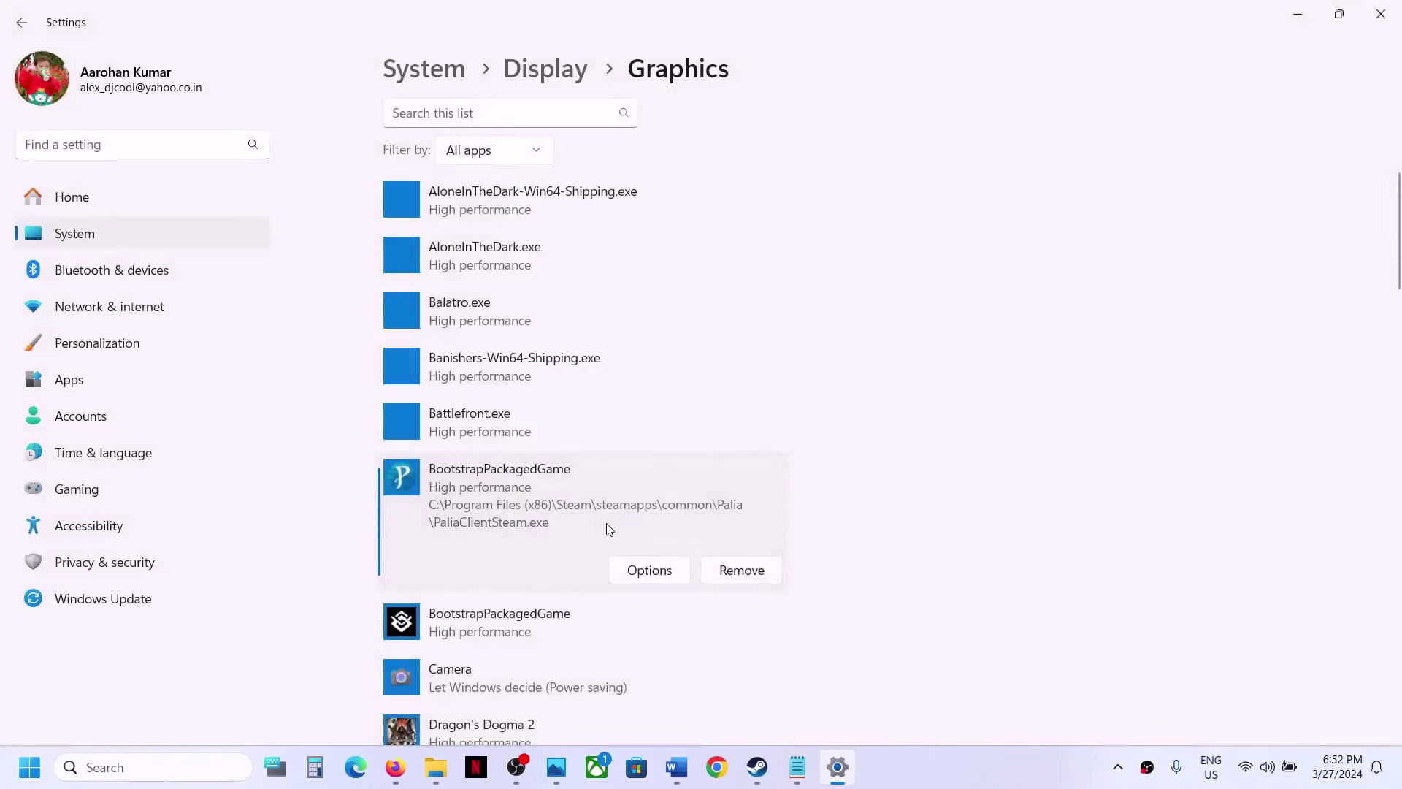
Add PaliaClientSteam-Win64-Shipping from the Palia\Palia\Binaries\Win64 folder to the custom graphics options
scroll(470, 322, "up", 5)
left_click(421, 356)
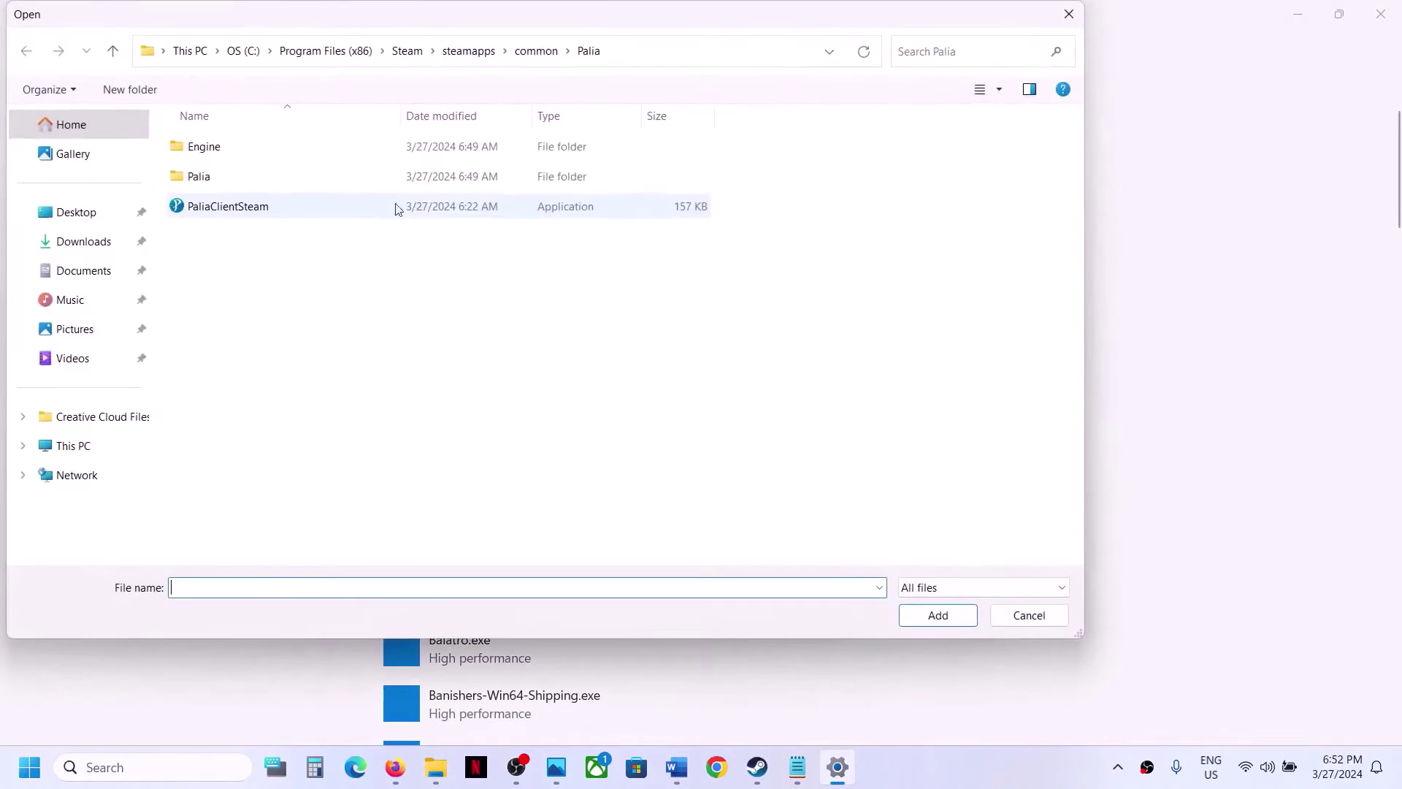
double_click(222, 184)
double_click(219, 150)
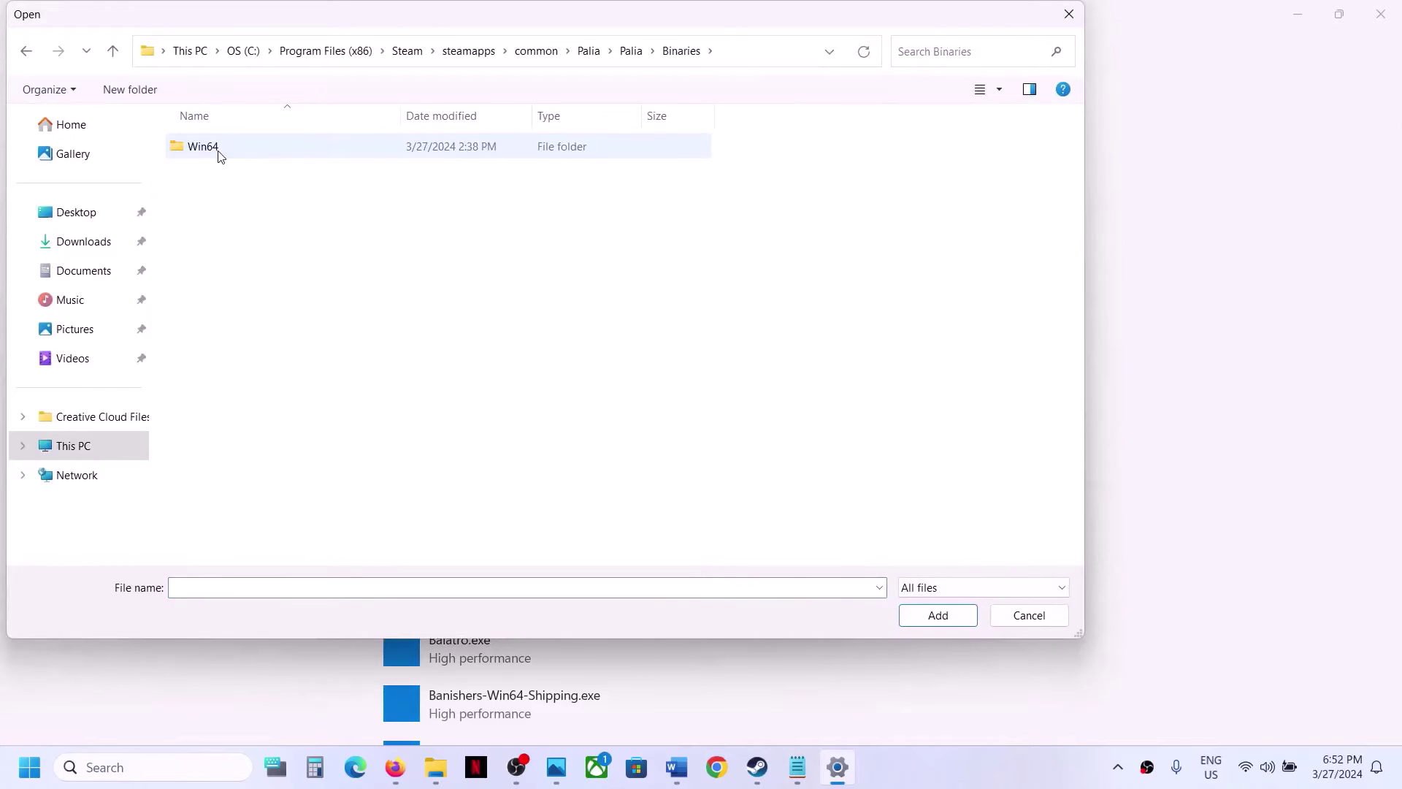
double_click(222, 152)
left_click(255, 209)
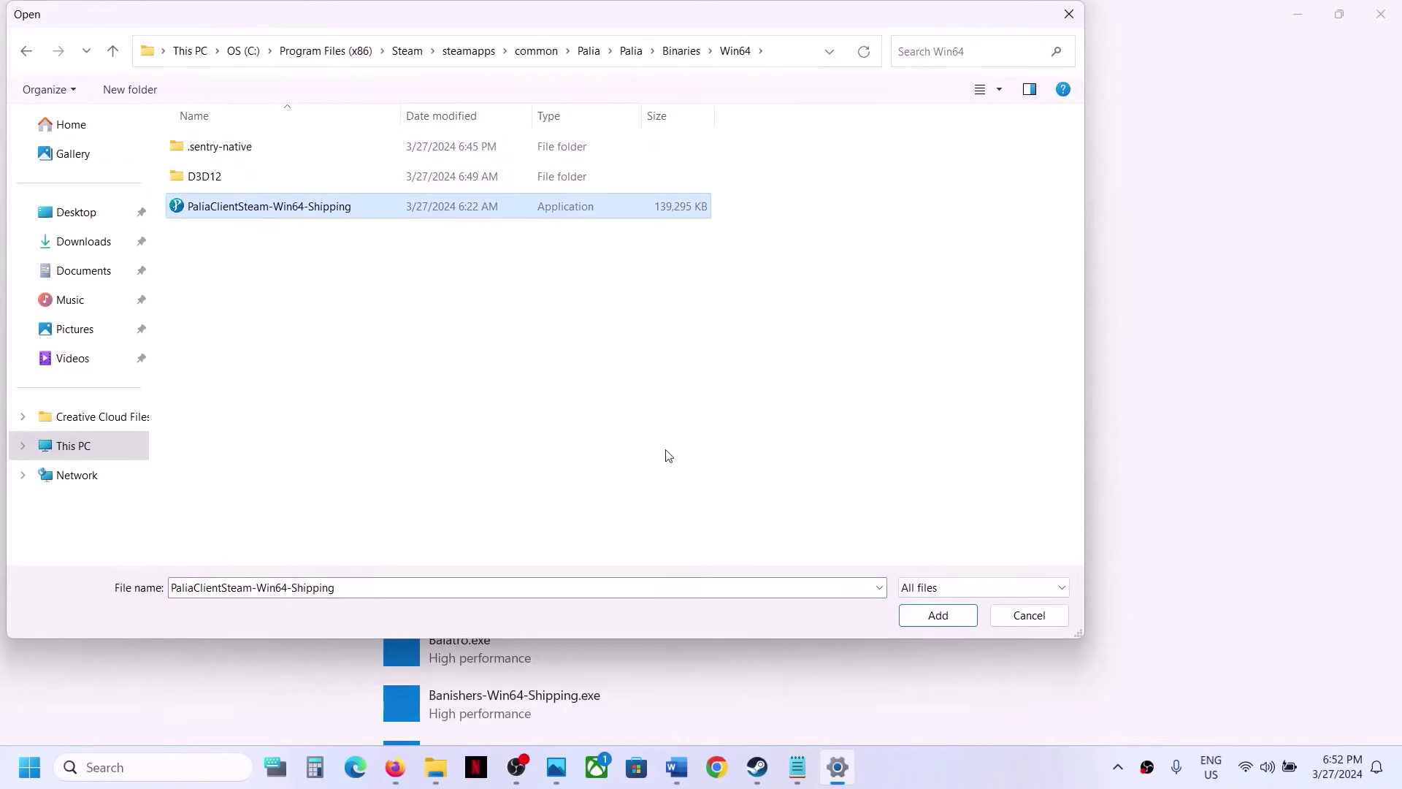
left_click(926, 620)
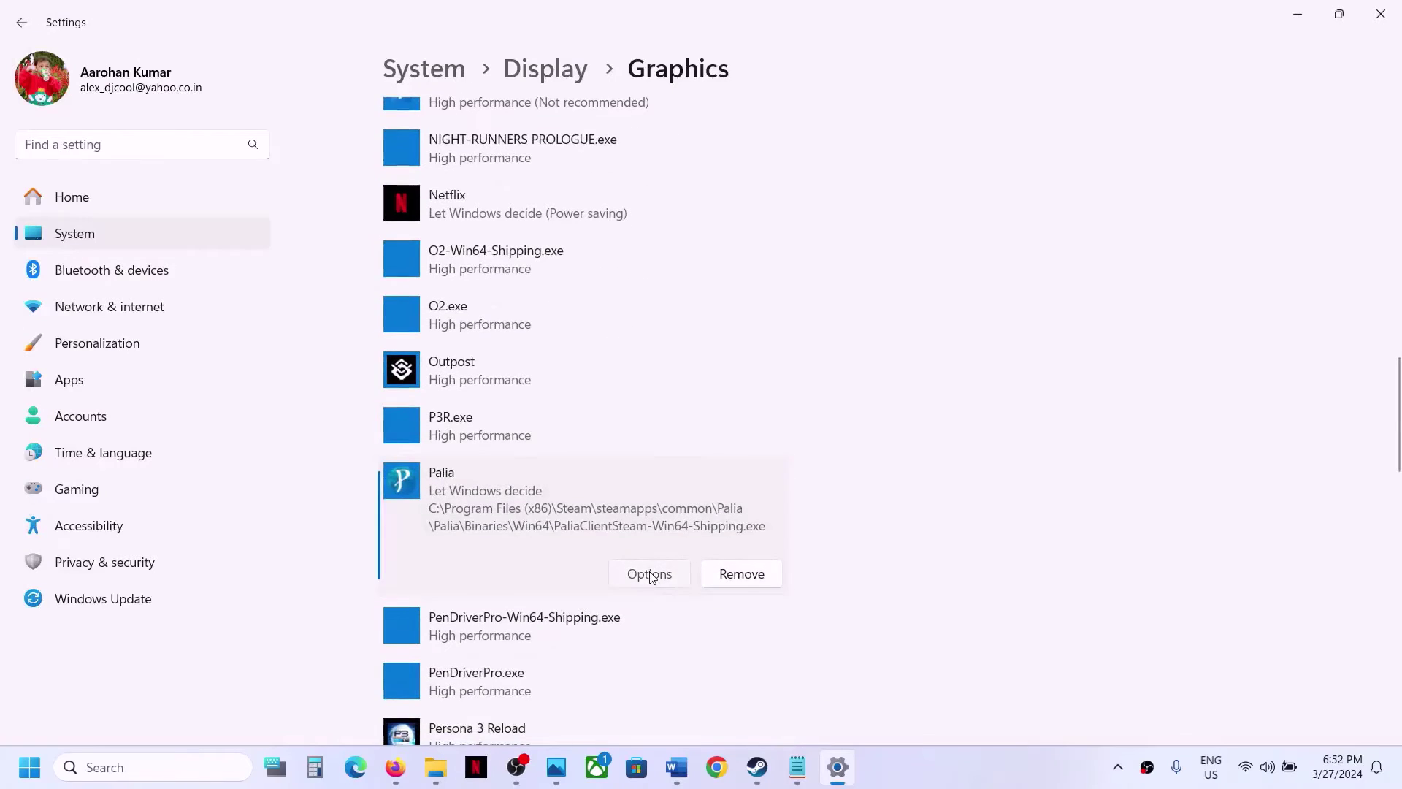
Set the graphics preference of the PaliaClientSteam-Win64-Shipping.exe entry to High performance and save it
left_click(649, 574)
left_click(638, 380)
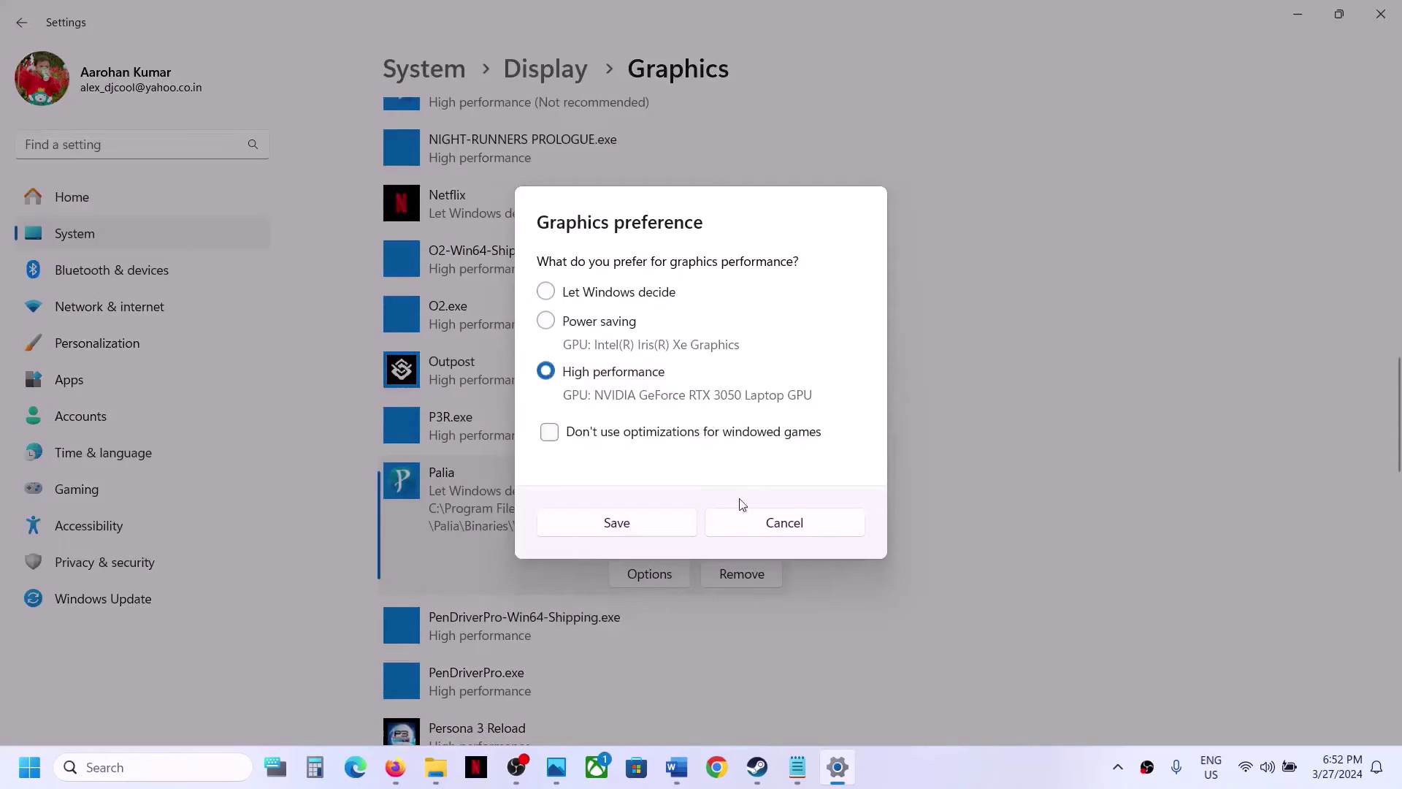
left_click(656, 529)
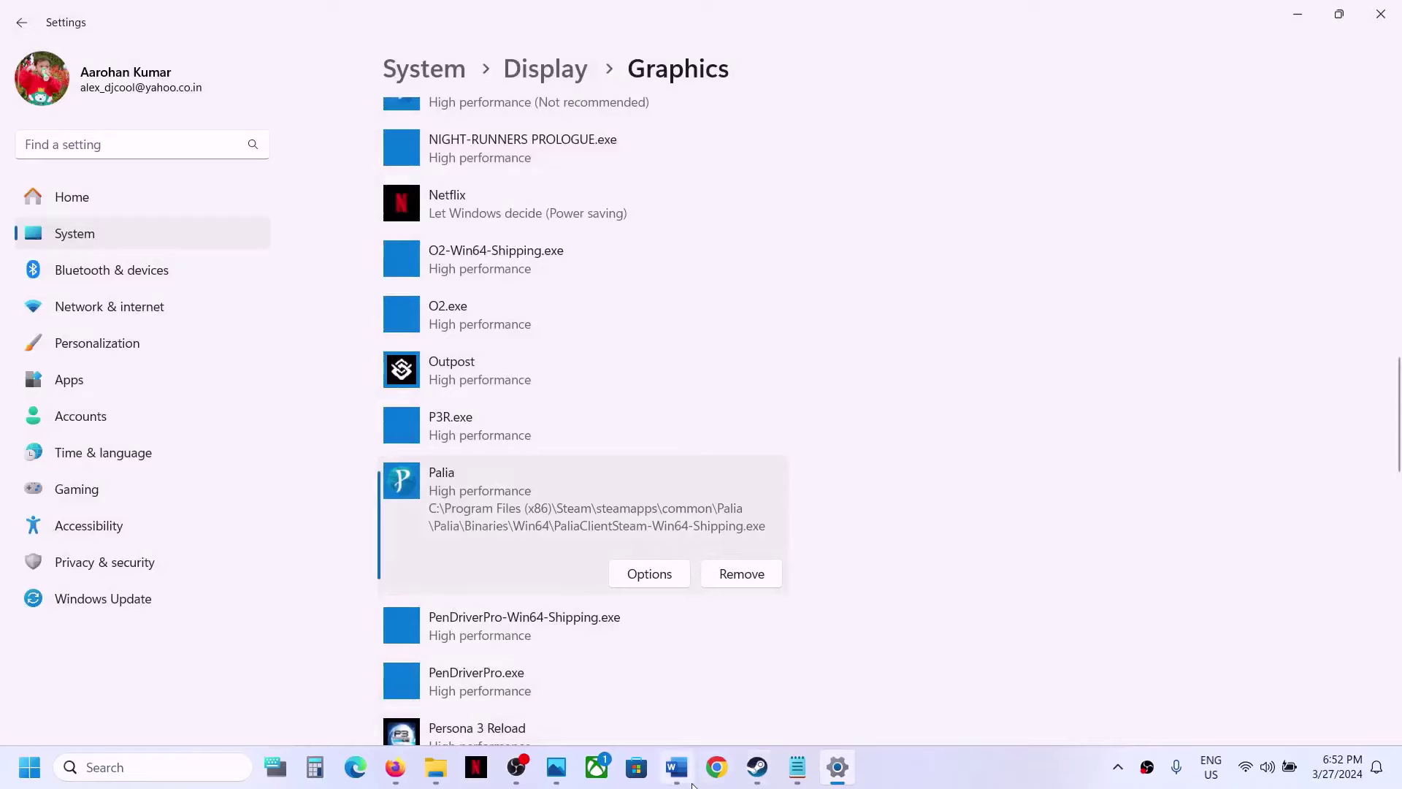
Copy "View Advanced system settings" from Step 9 of the Word document and open that item through Windows search
left_click(677, 766)
scroll(558, 475, "down", 5)
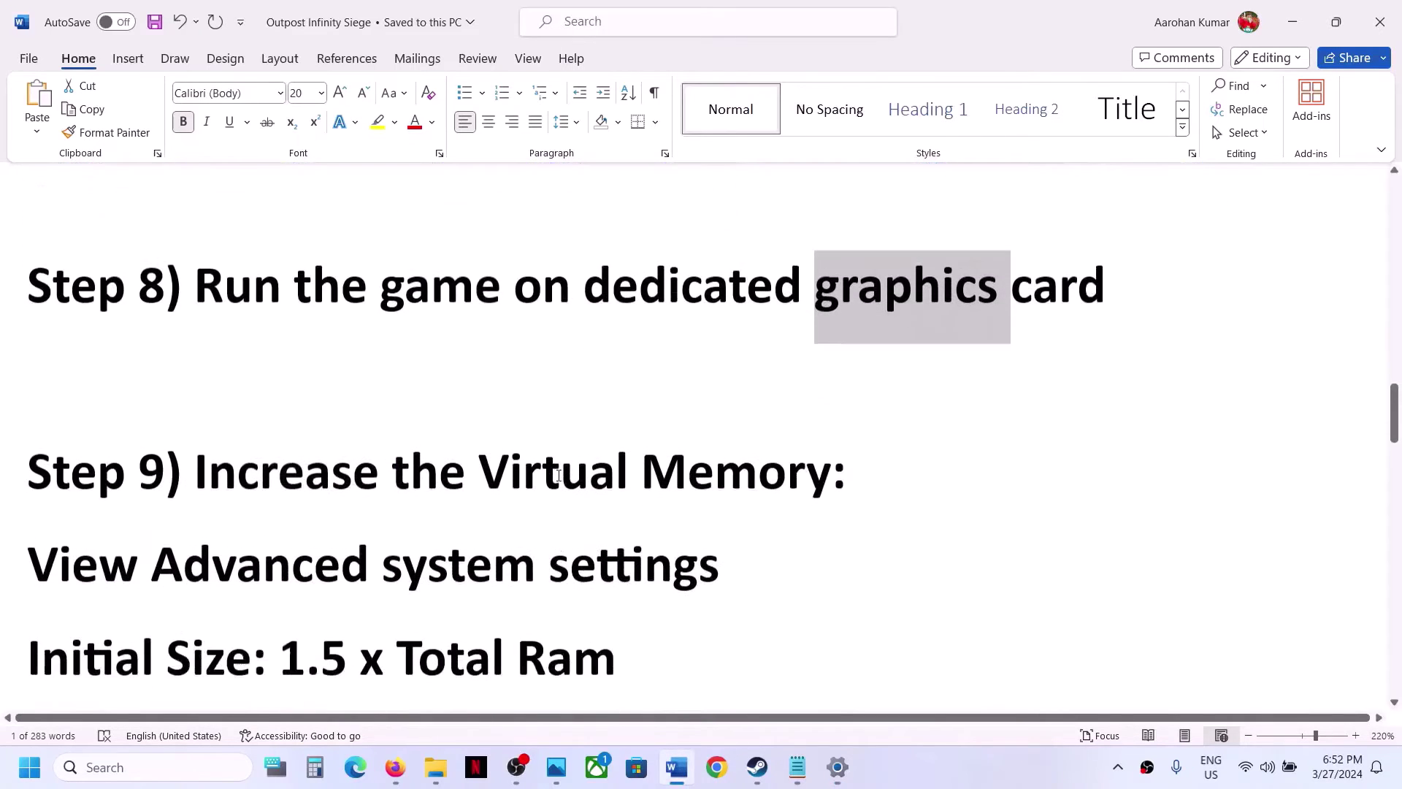
left_click(754, 776)
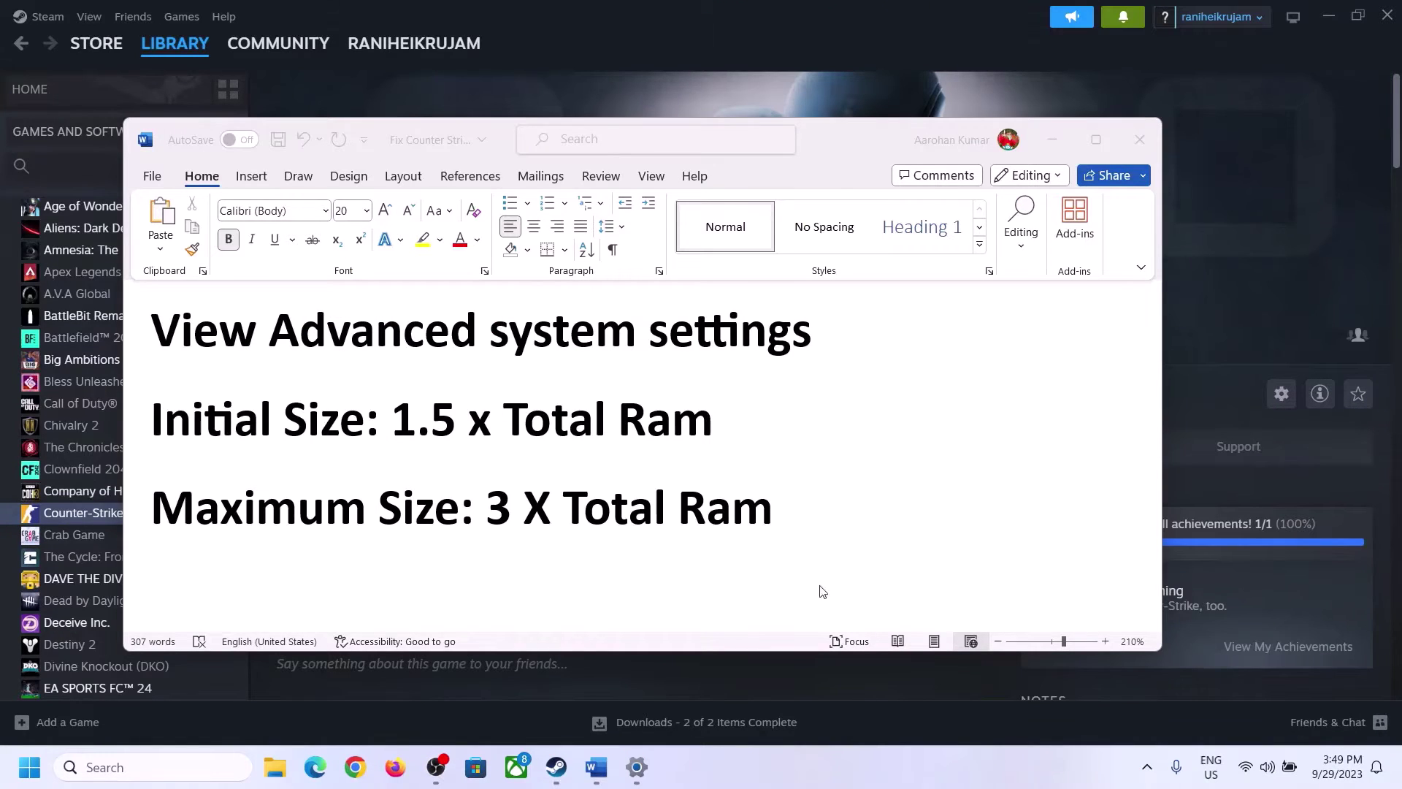
left_click(171, 337)
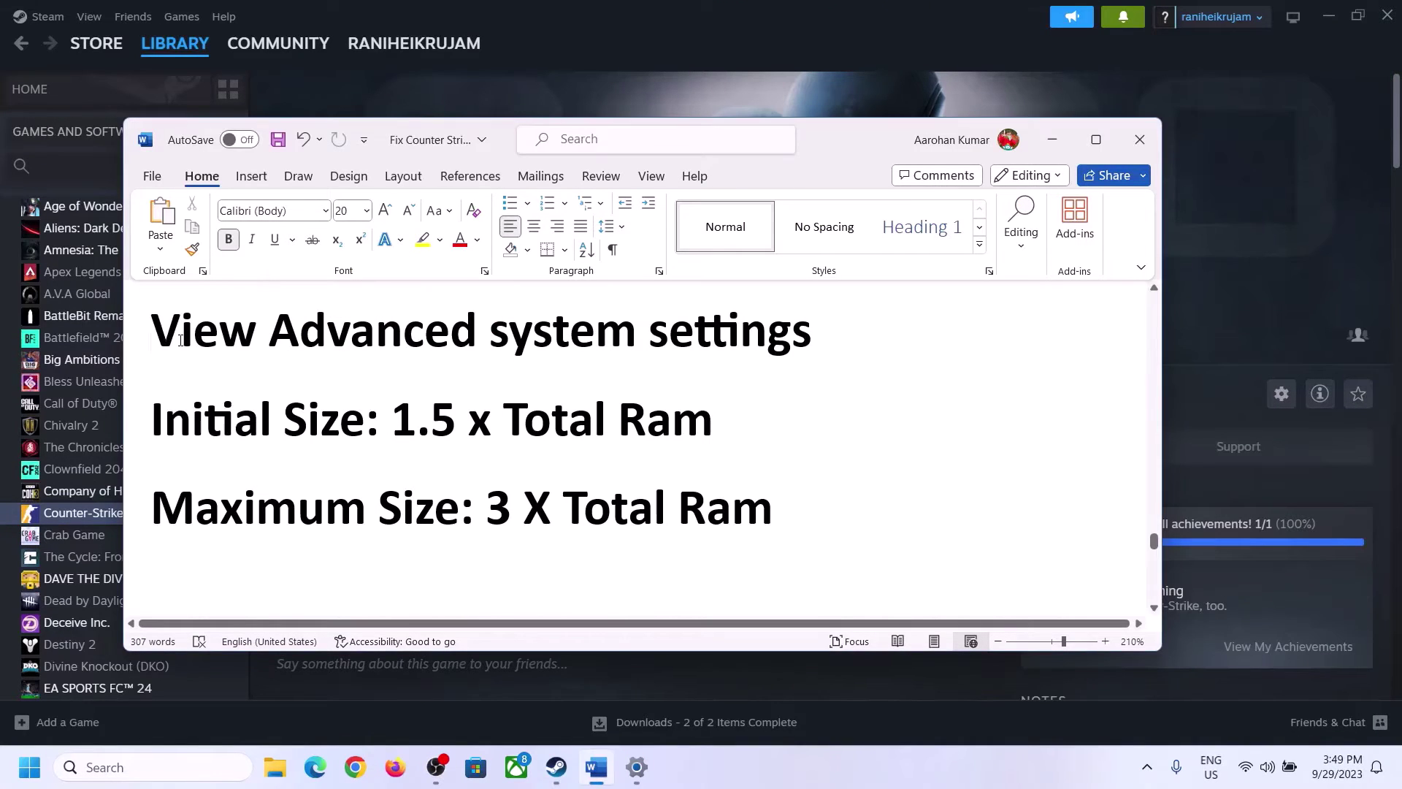
left_click_drag(181, 340, 780, 346)
key("ctrl+c")
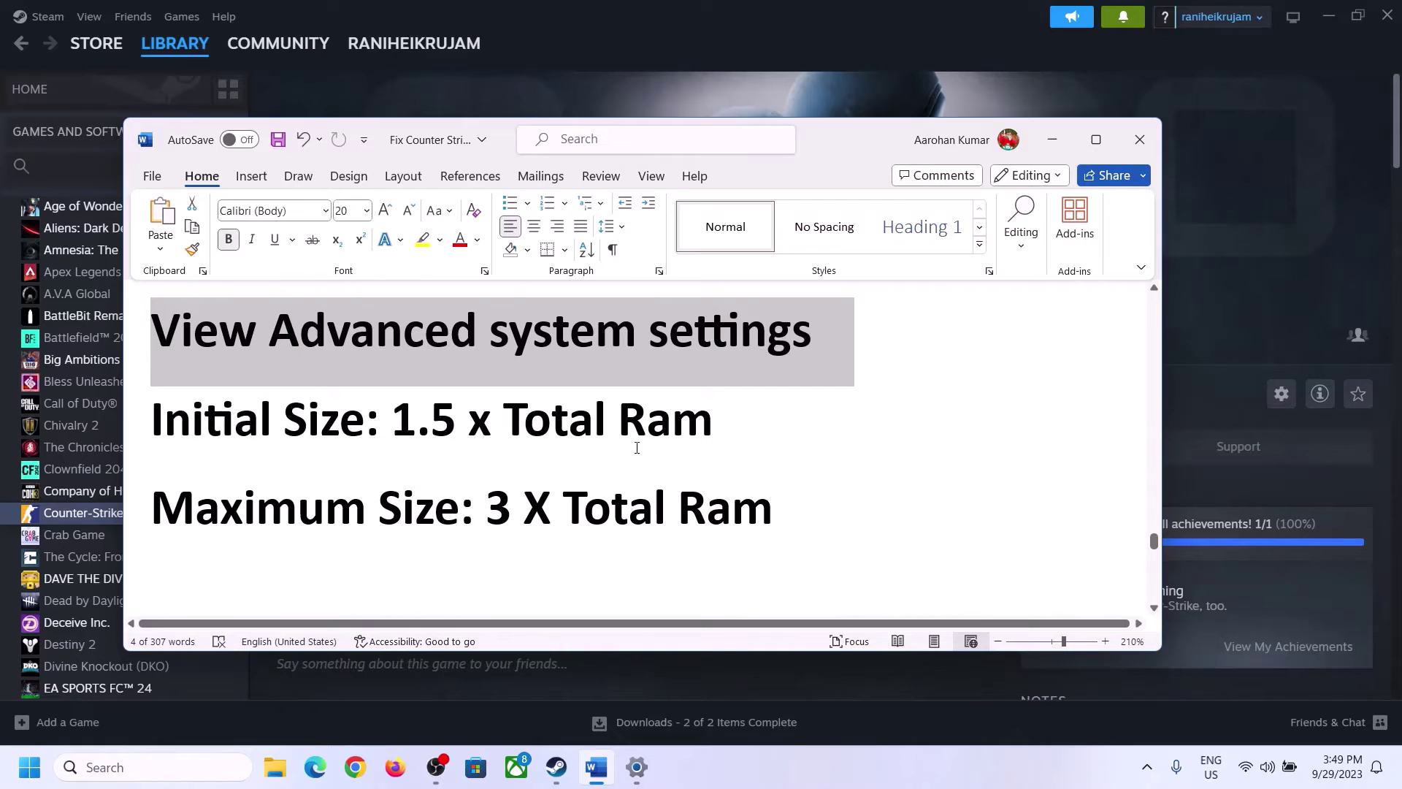
left_click(166, 767)
key("ctrl+v")
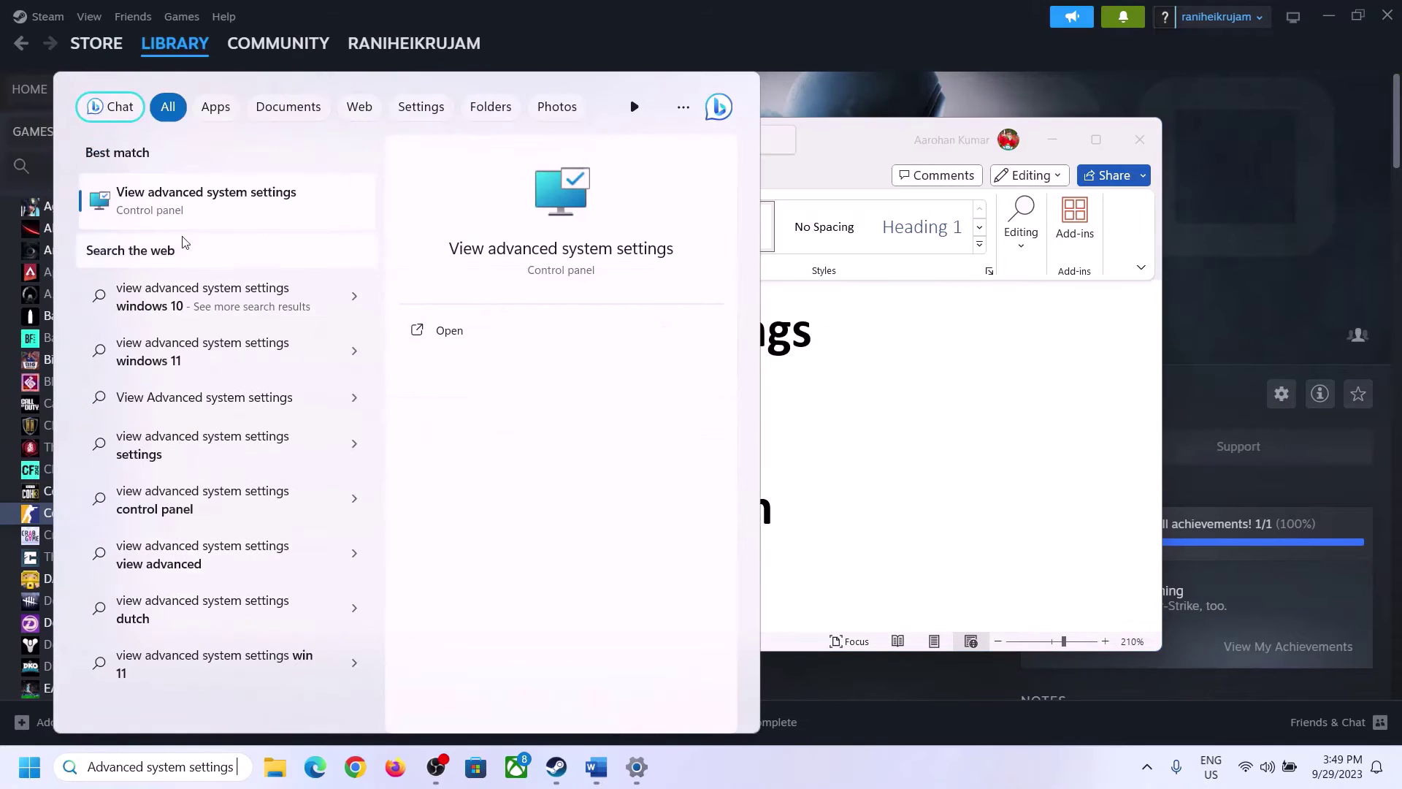
left_click(195, 212)
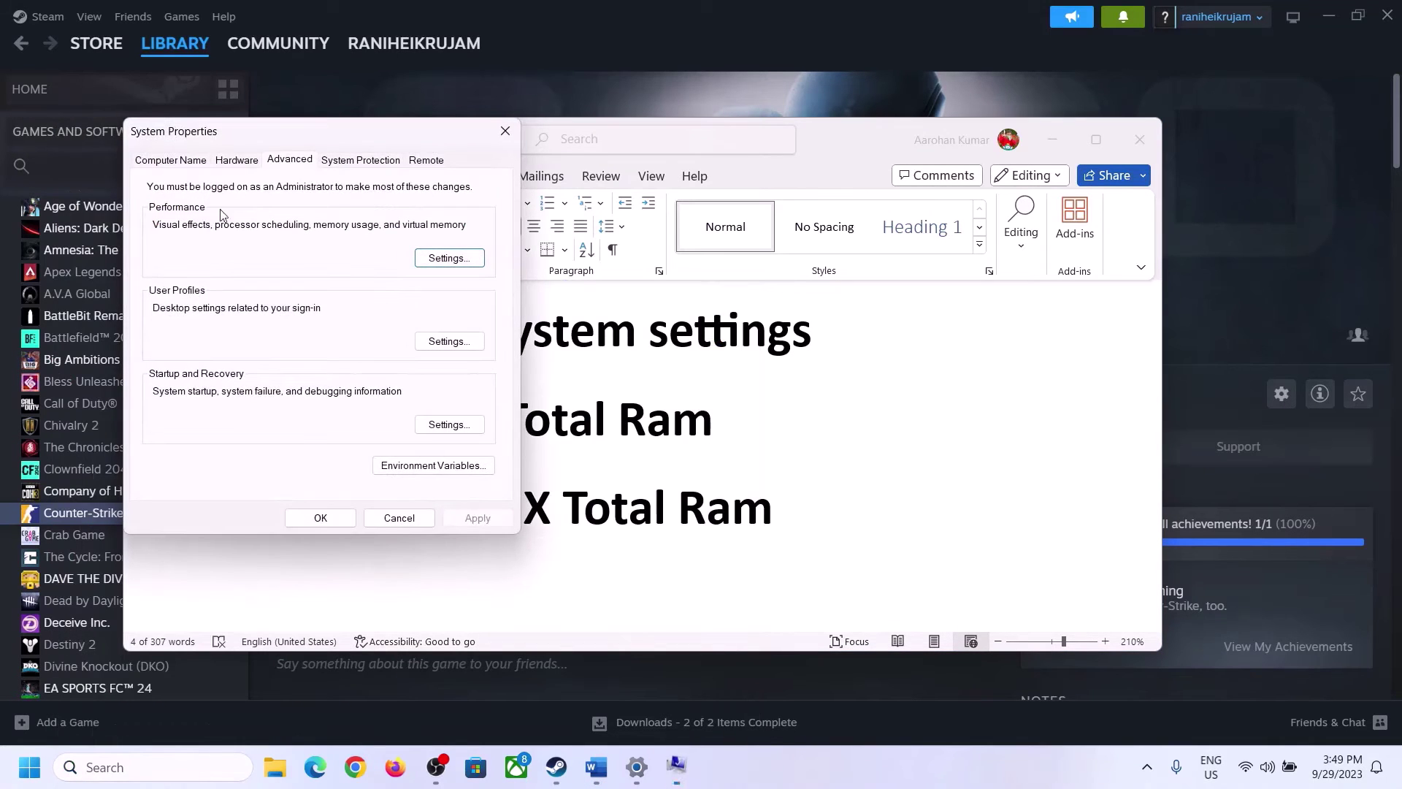
Open the Virtual Memory dialog from the advanced performance options in System Properties
left_click_drag(292, 143, 621, 245)
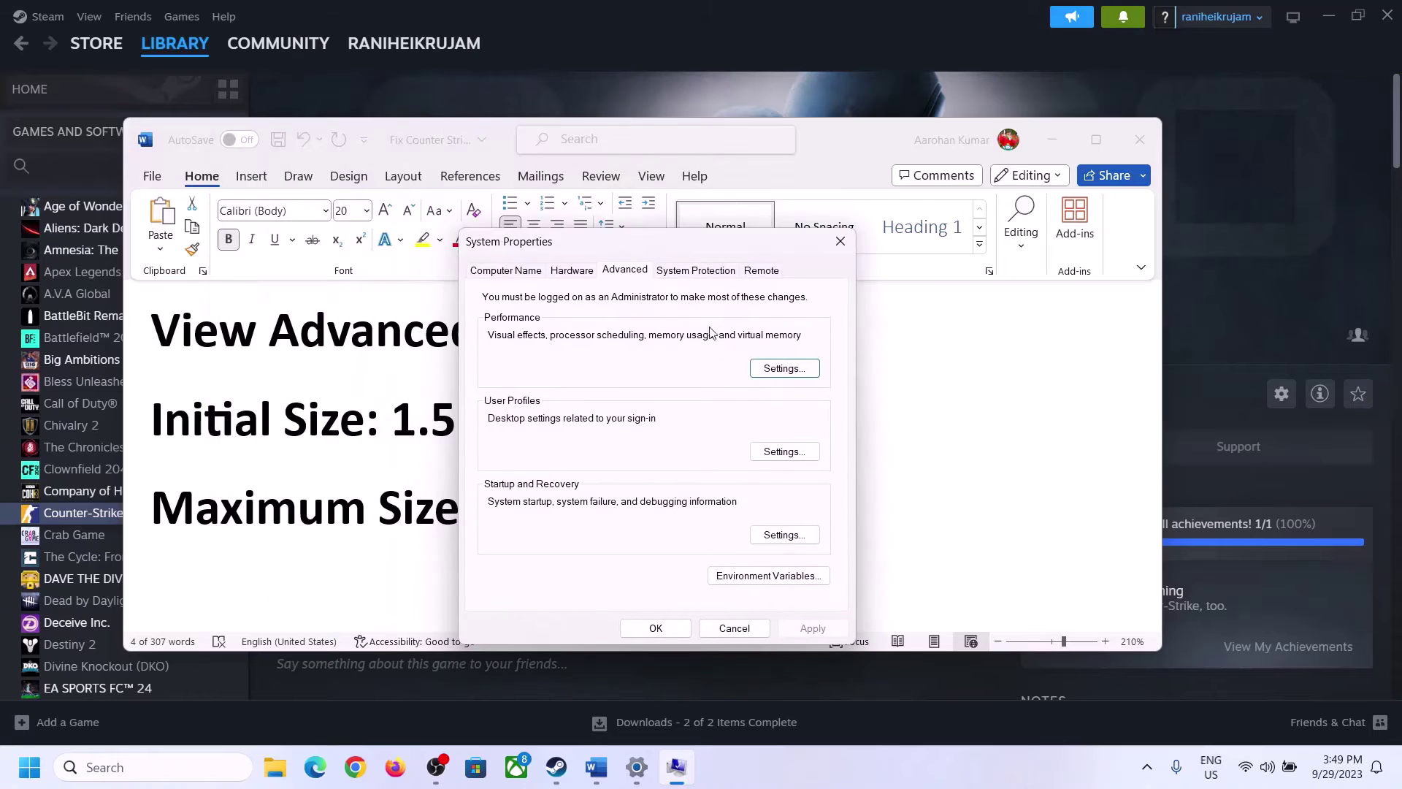
left_click(786, 369)
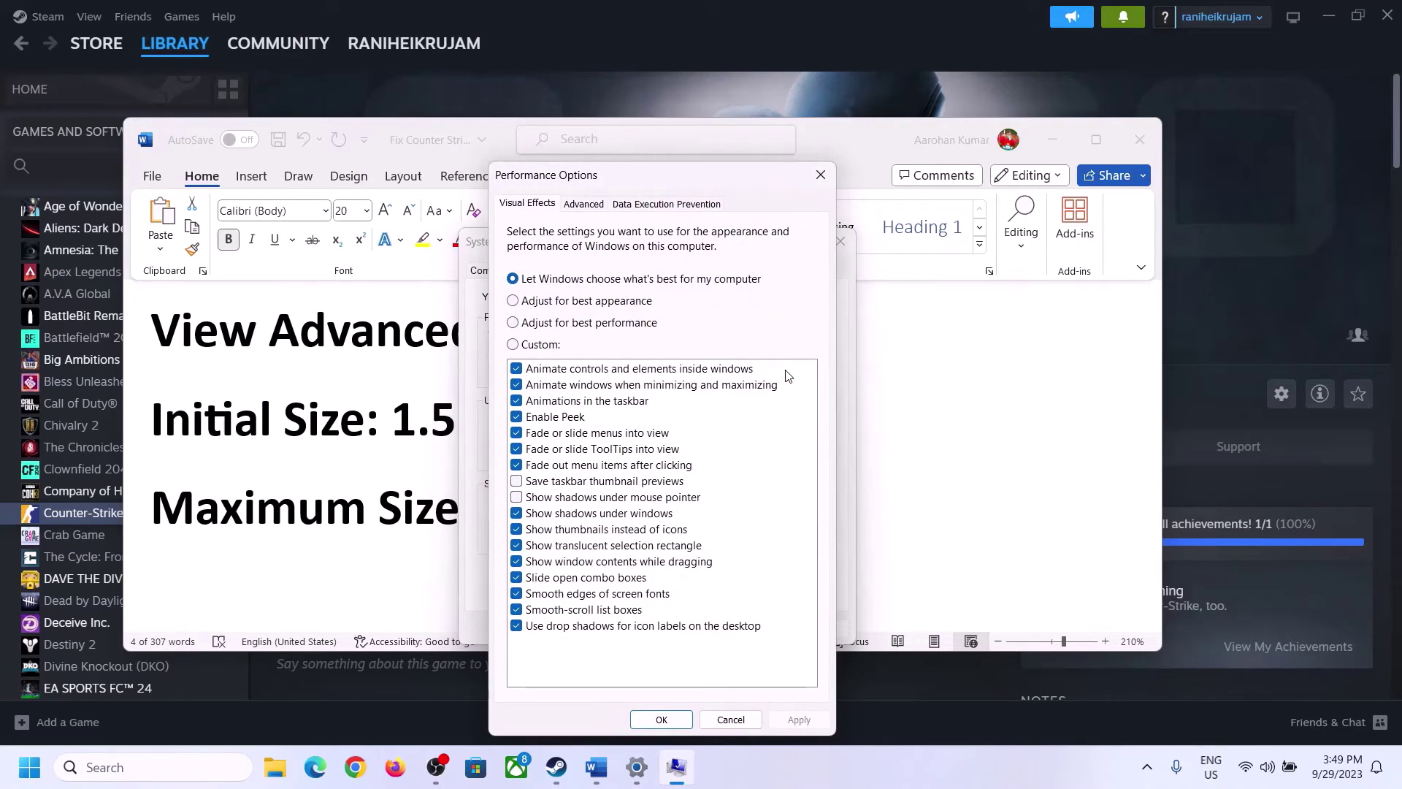
left_click(592, 208)
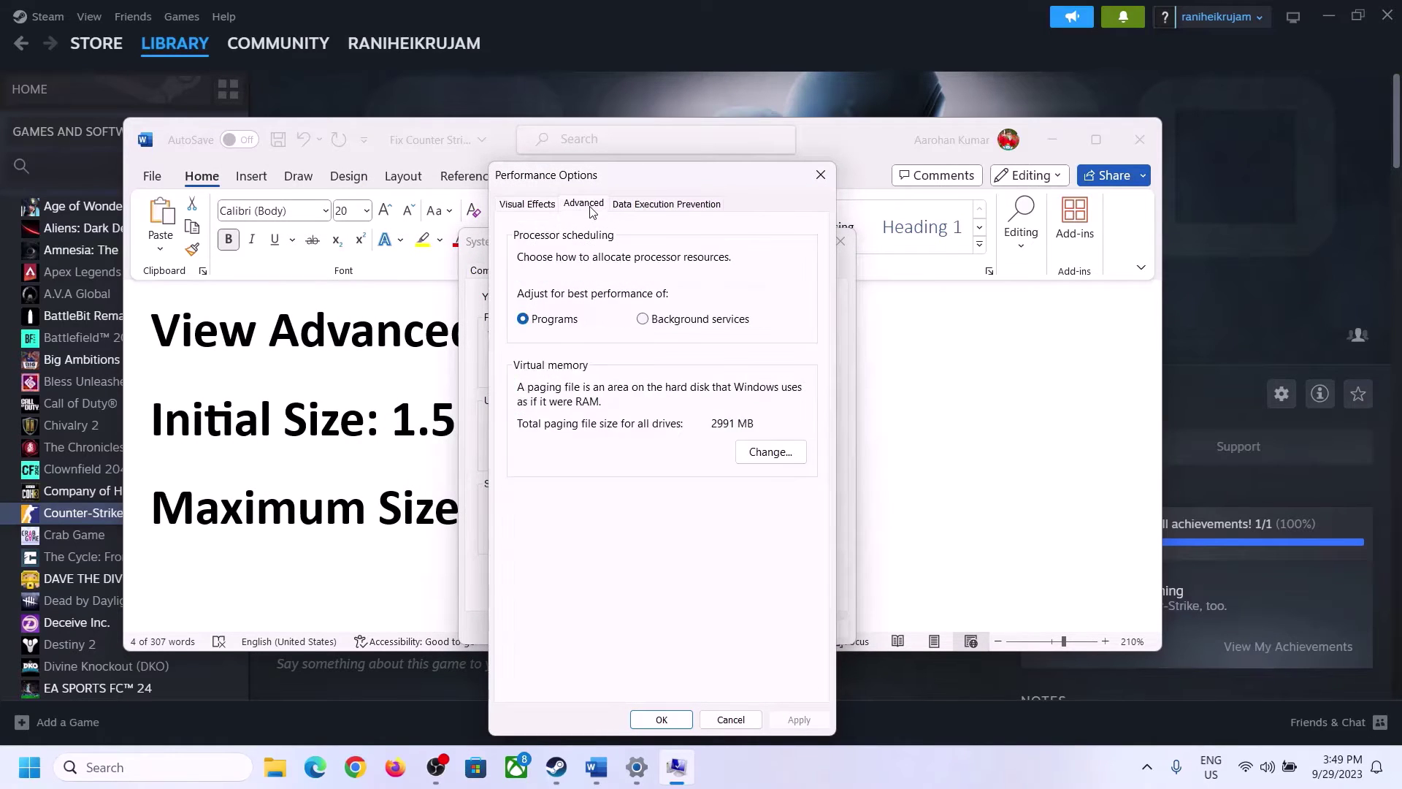
left_click(774, 452)
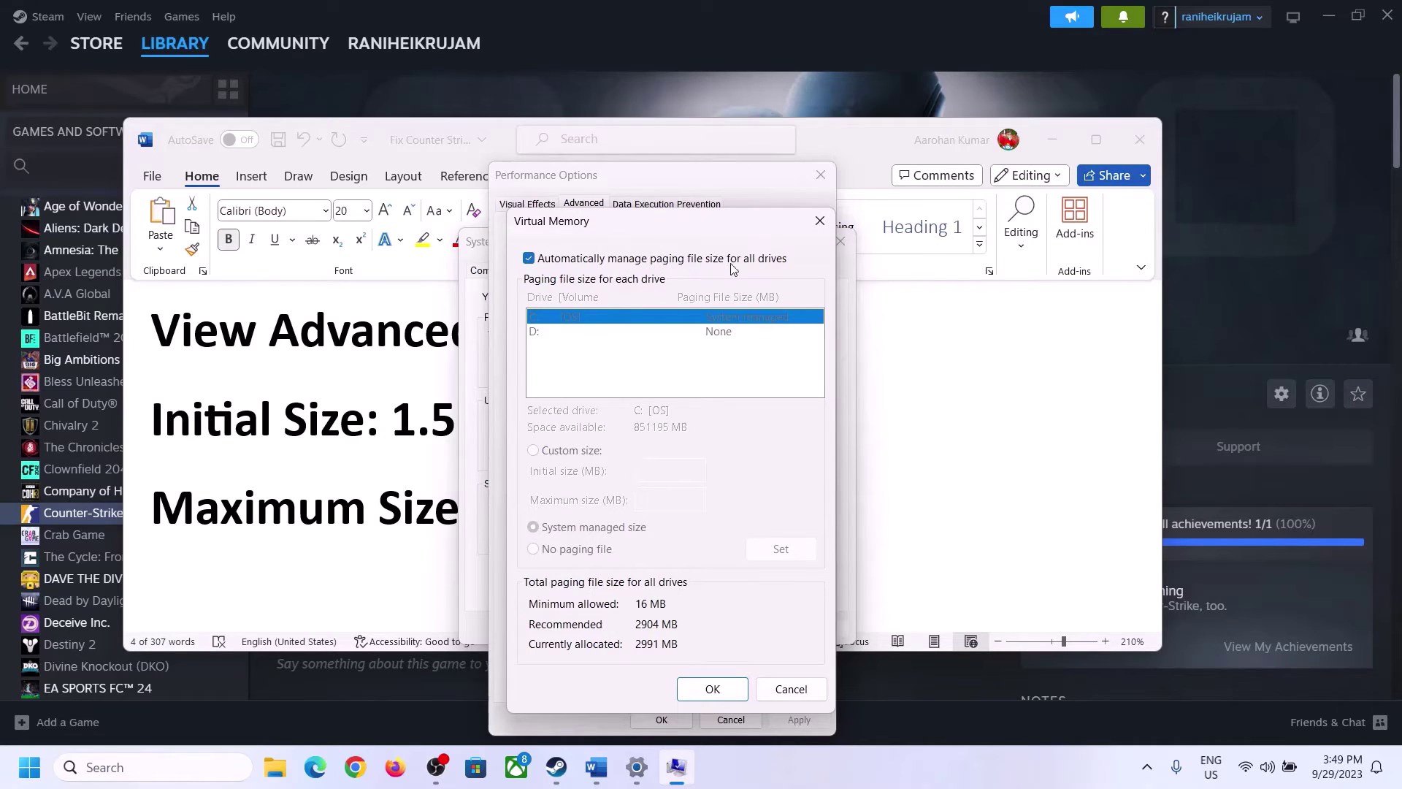
Disable automatic paging file management for all drives and choose a custom size for drive C:
left_click(528, 259)
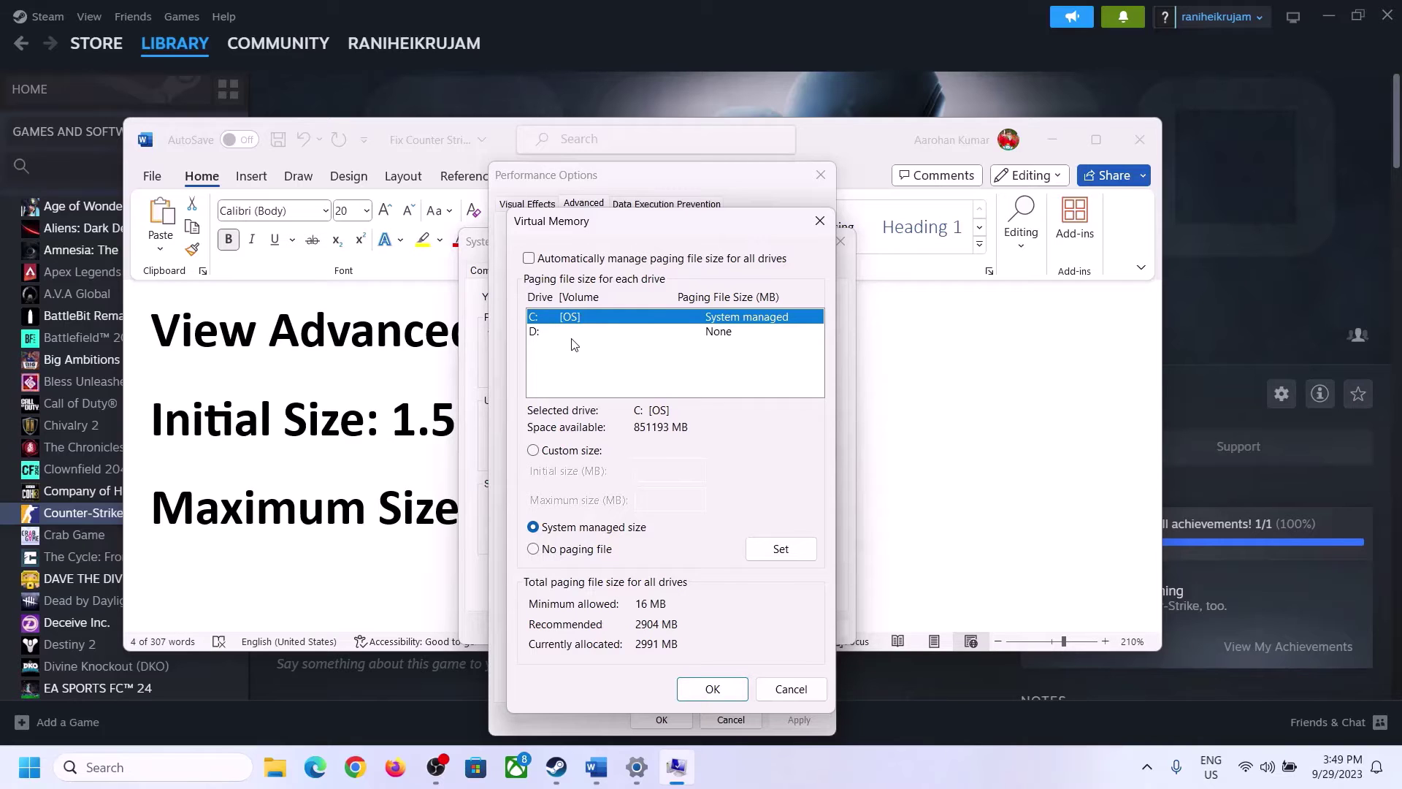
left_click(534, 450)
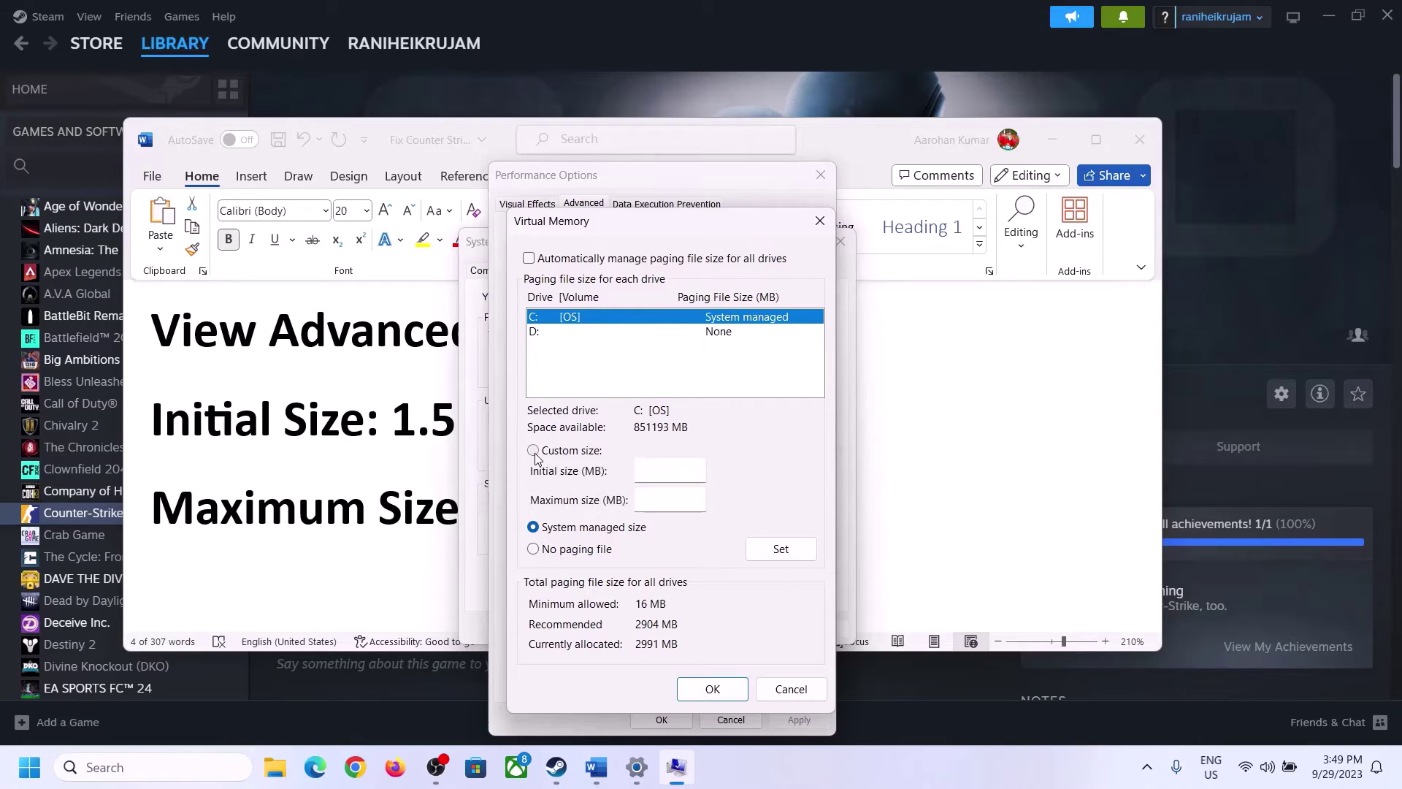
left_click(673, 471)
Check the initial size rule in Word and the installed RAM on the Settings About page, returning to the Virtual Memory dialog
left_click(388, 439)
left_click_drag(401, 419, 650, 436)
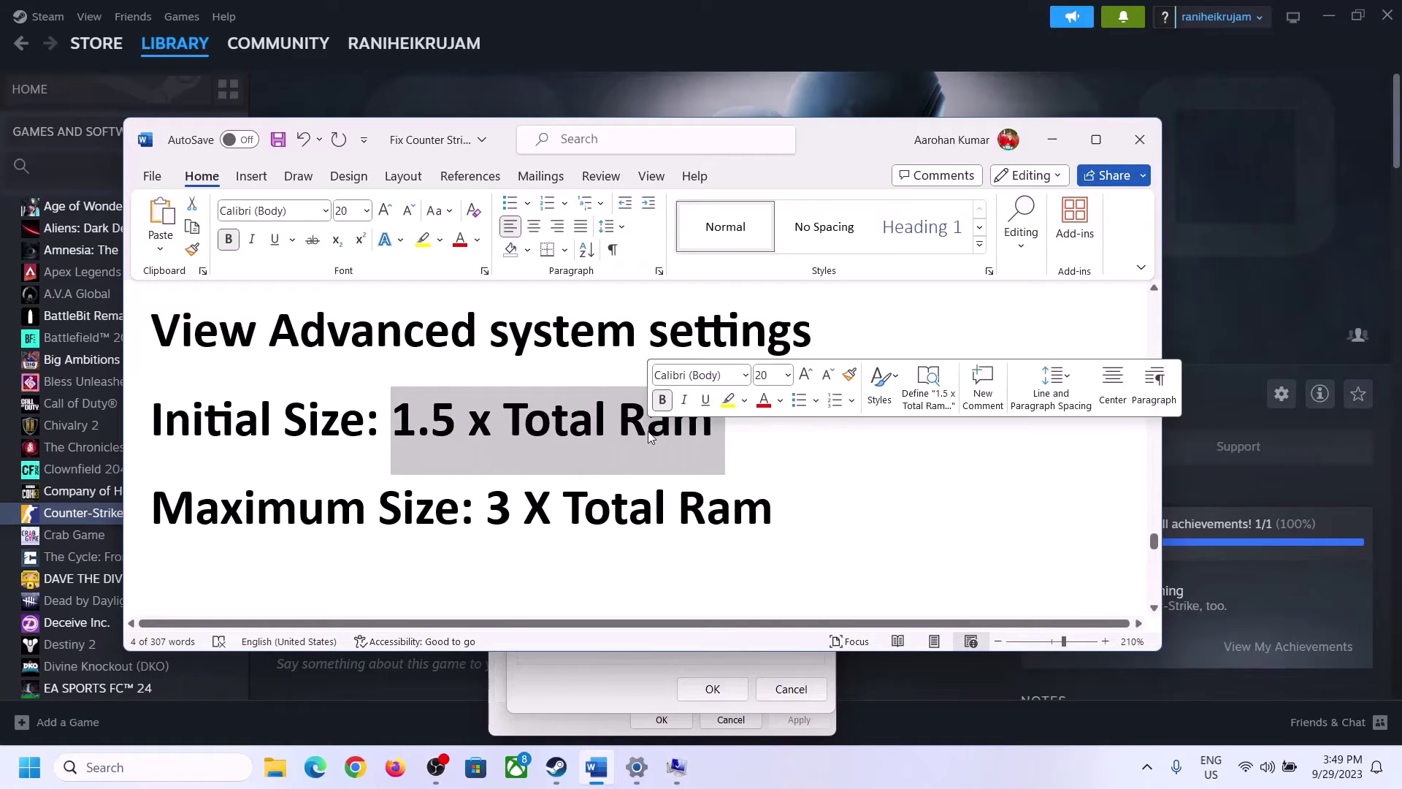
left_click(637, 771)
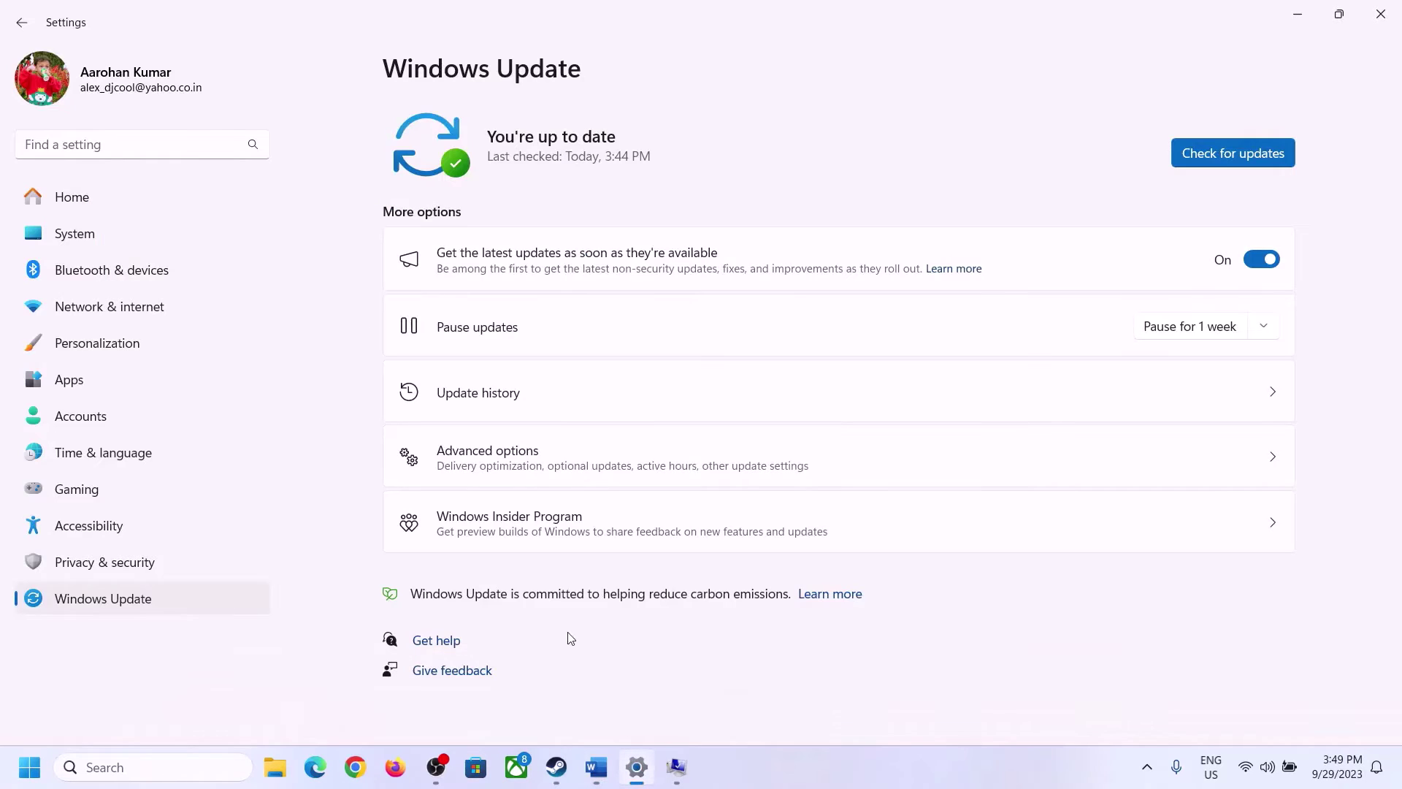
left_click(67, 235)
scroll(515, 526, "down", 5)
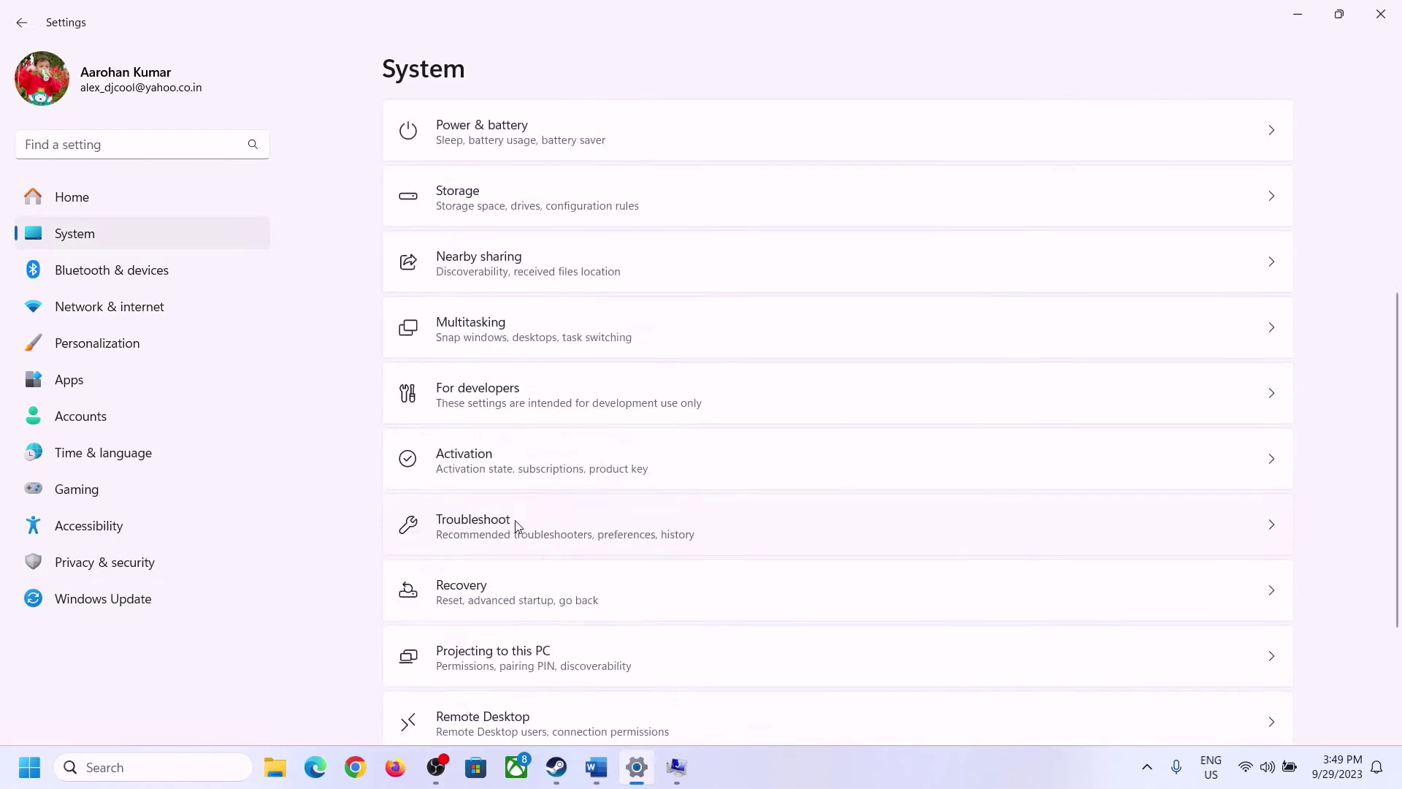
scroll(516, 526, "down", 3)
left_click(461, 686)
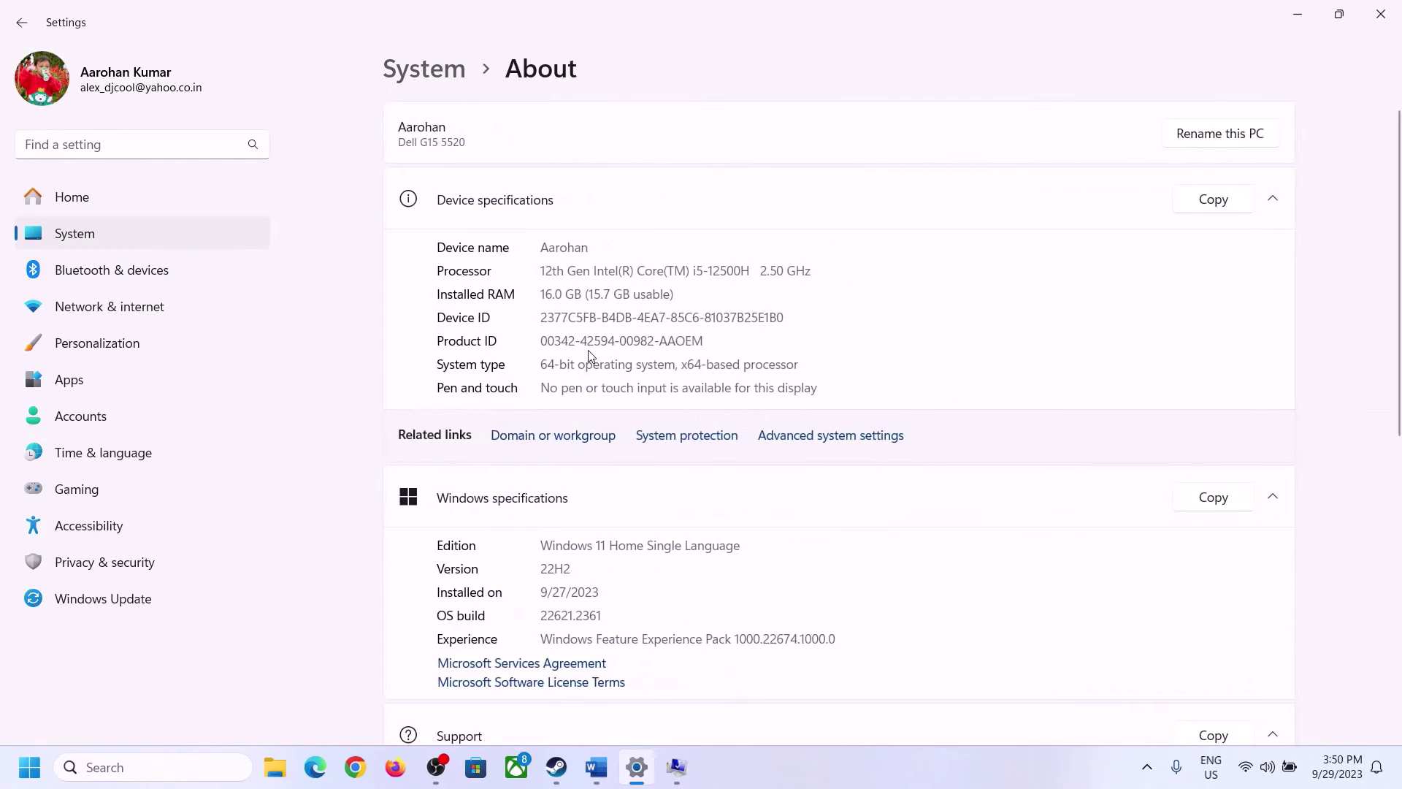
left_click_drag(556, 292, 539, 294)
left_click(552, 293)
left_click_drag(552, 286, 536, 294)
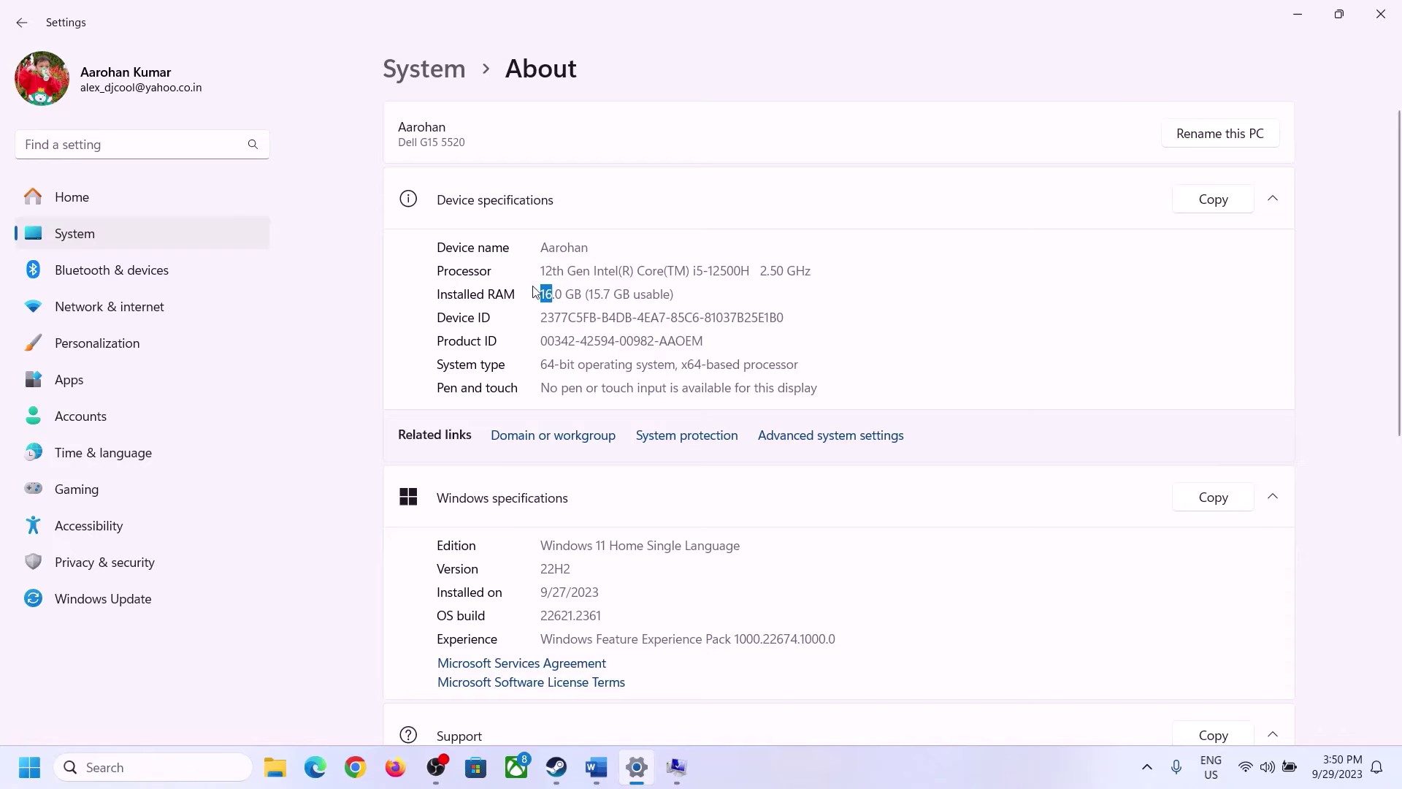
left_click(676, 767)
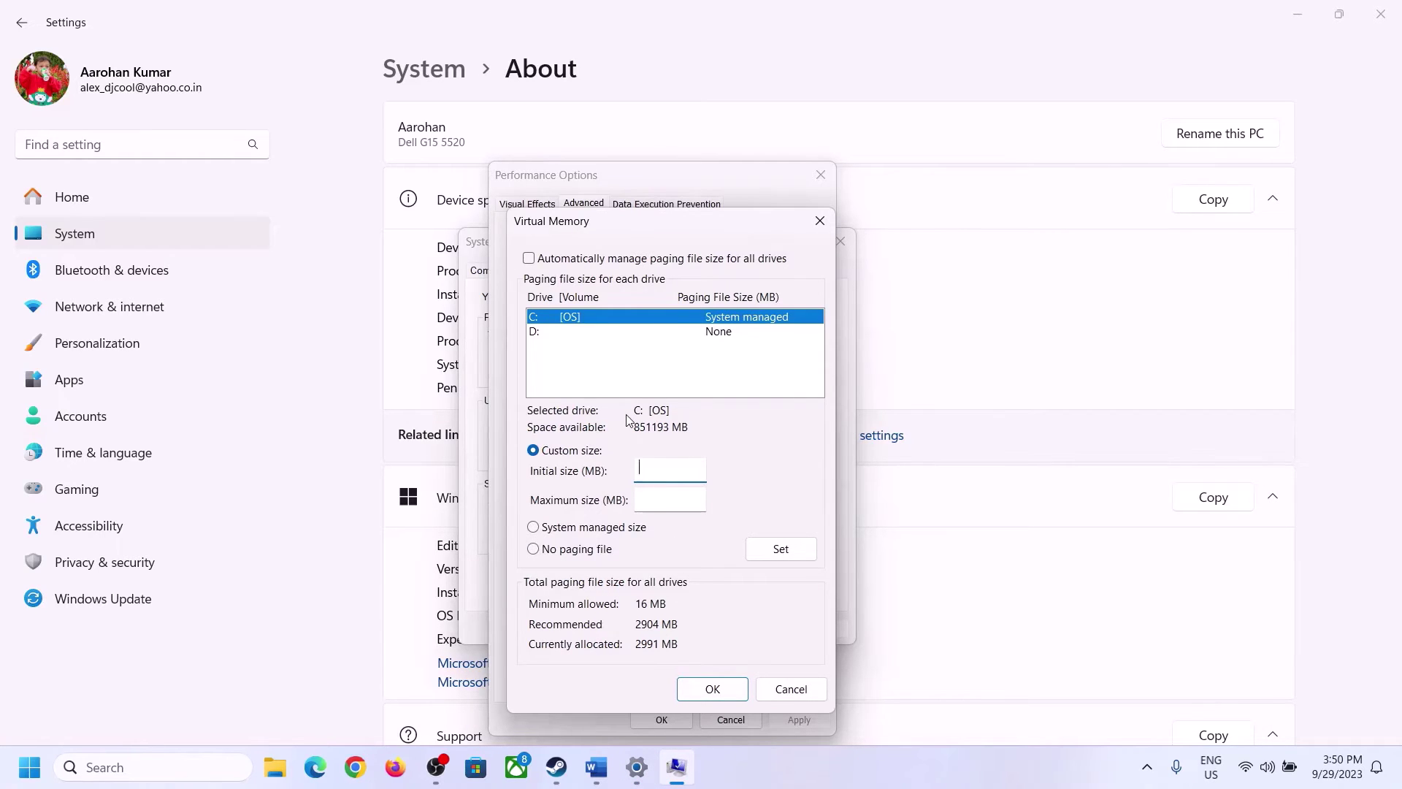
Open Calculator with the Run command "calc" and place it alongside the paging file size rules in the Word document
mouse_move(637, 767)
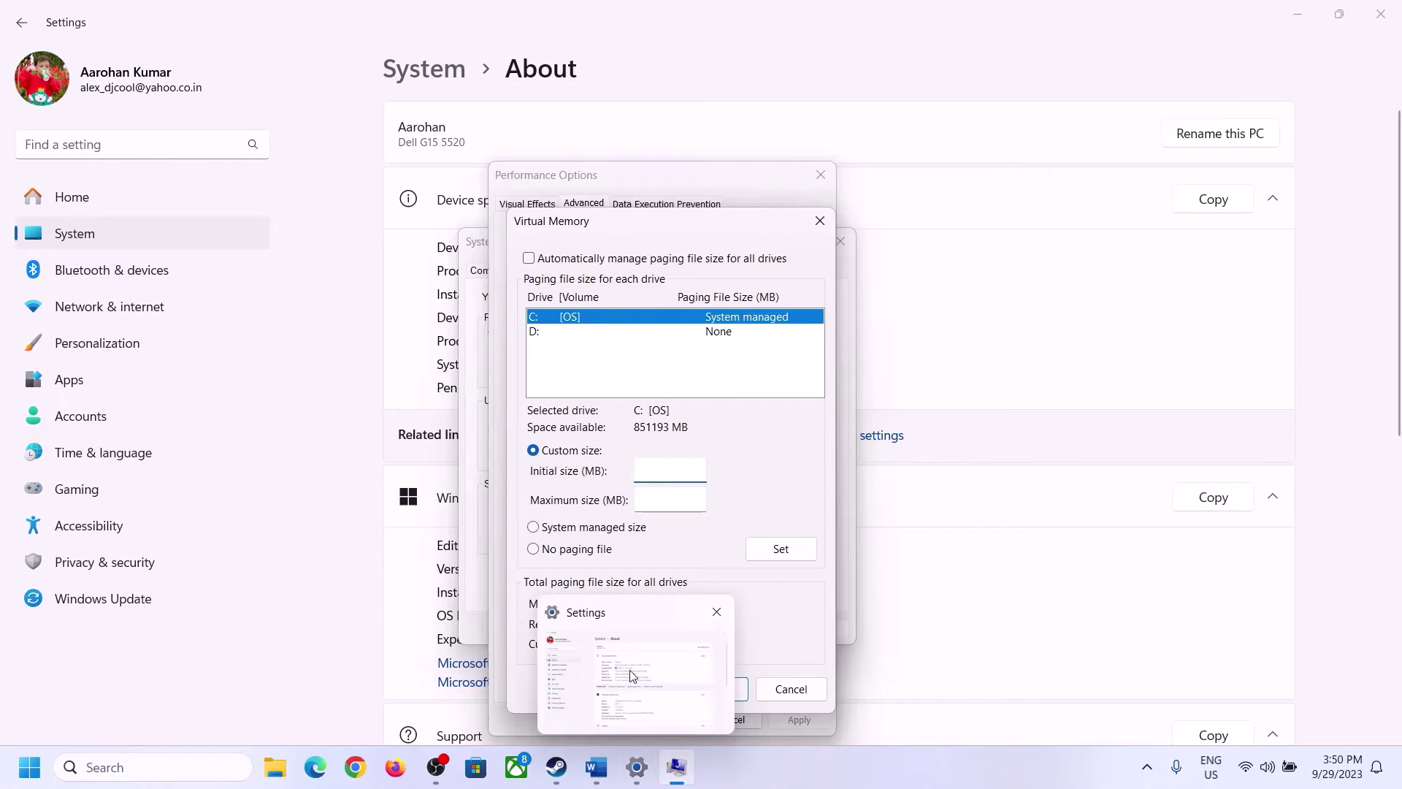
key("super+r")
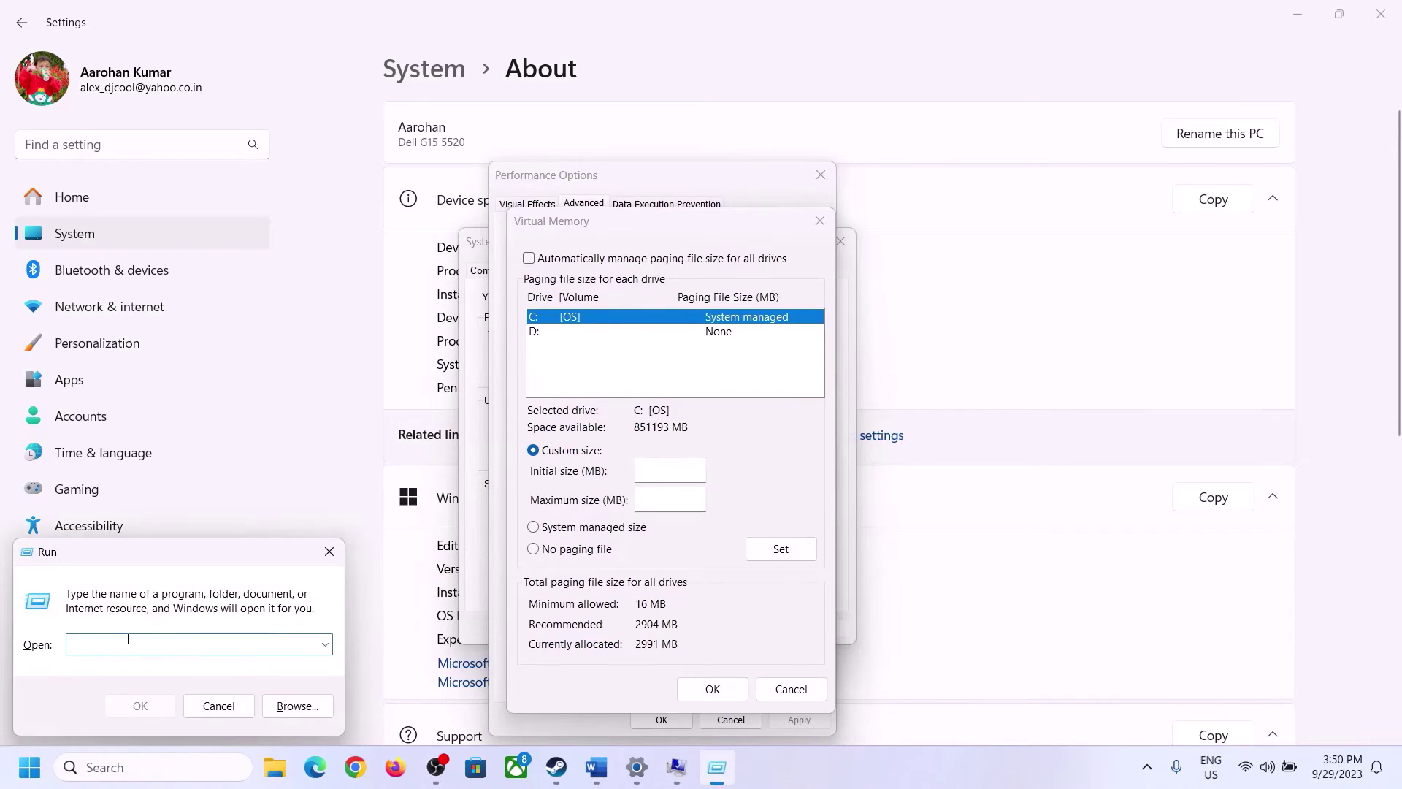
type("calc")
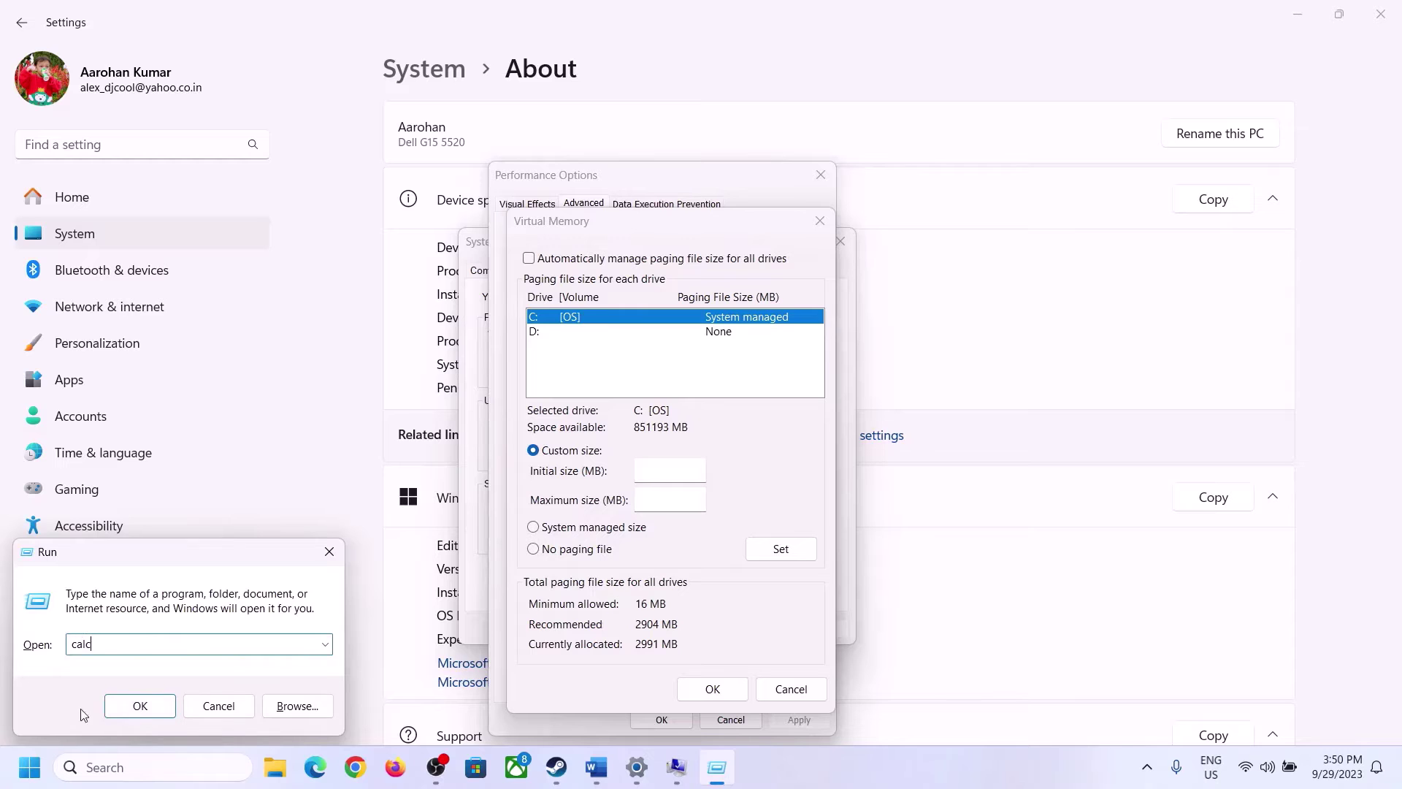
left_click(140, 705)
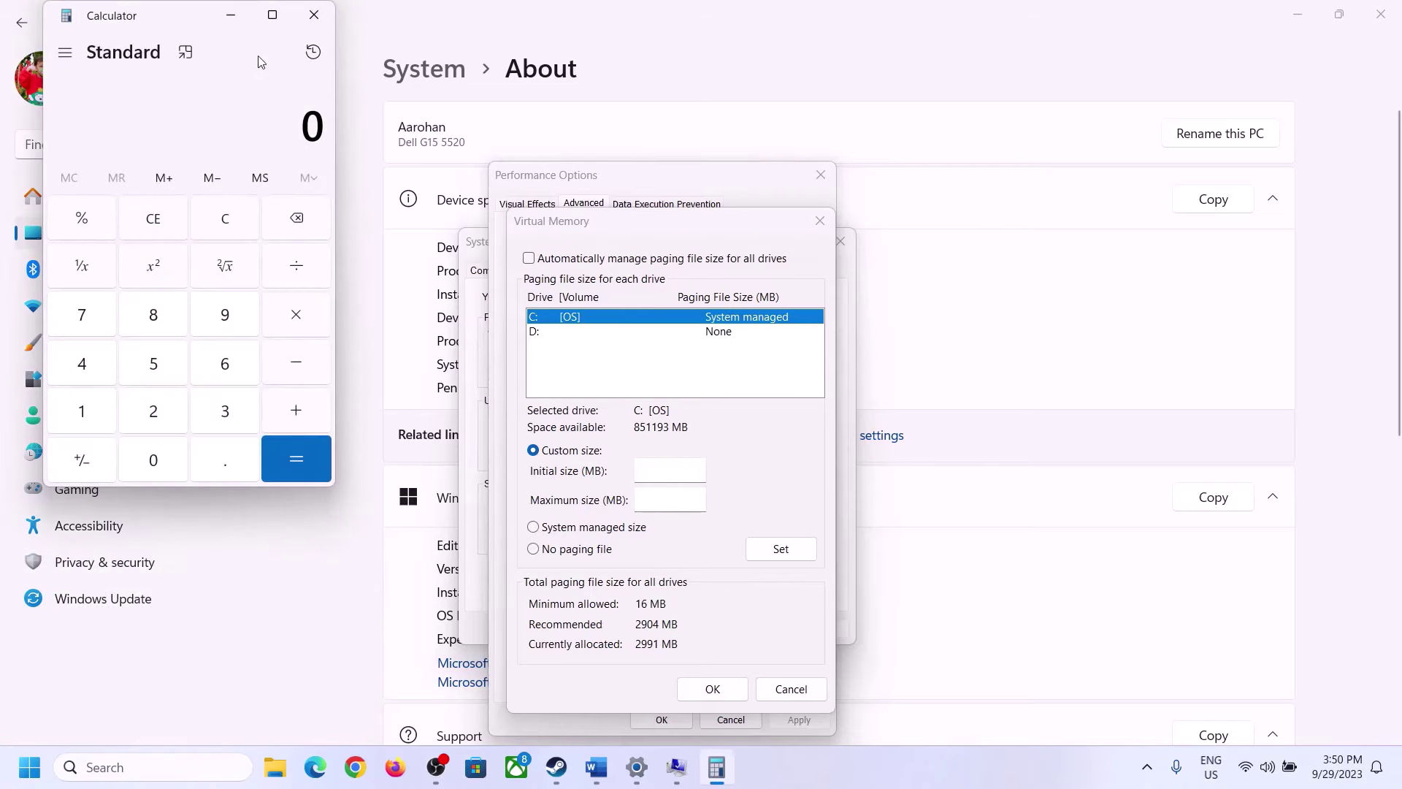
left_click_drag(175, 26, 1023, 240)
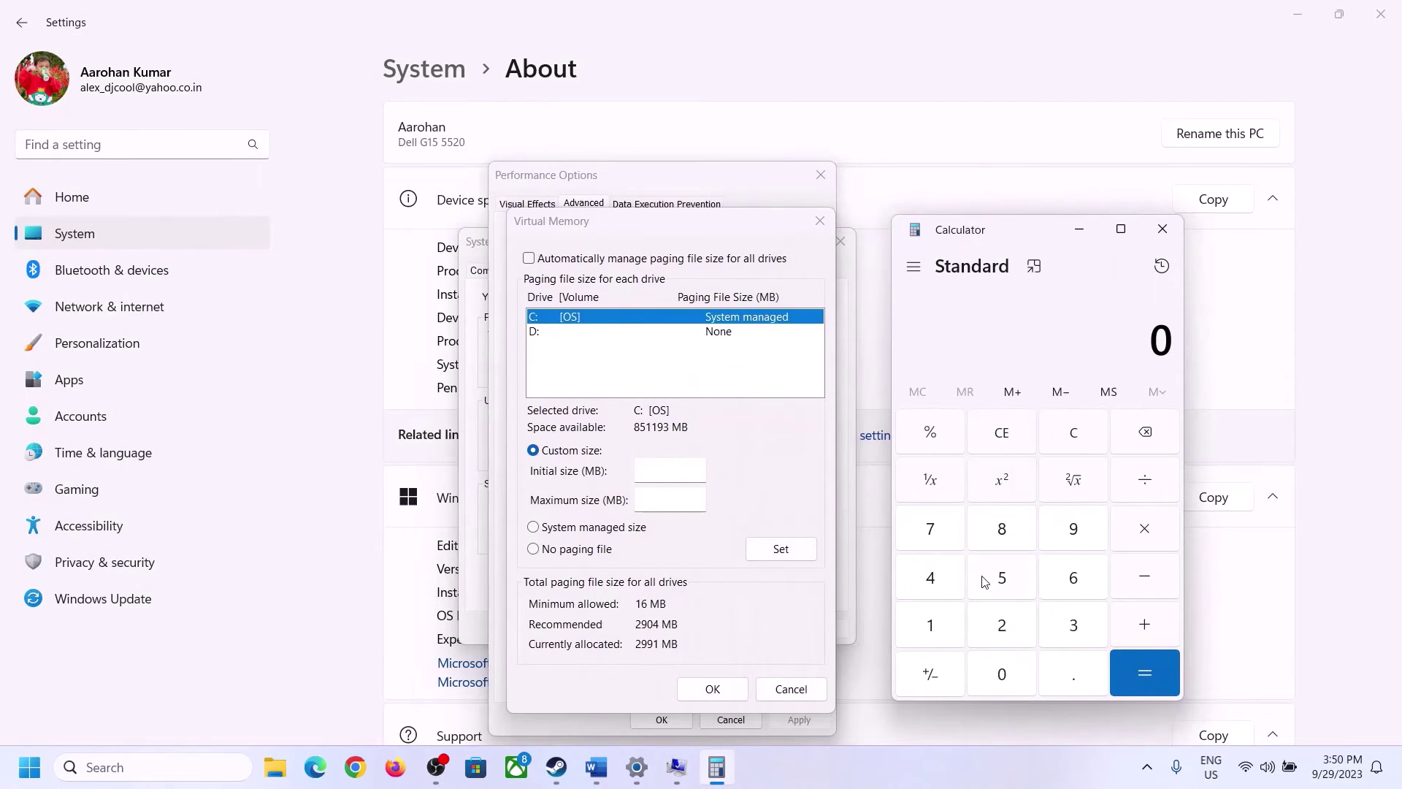
left_click(596, 767)
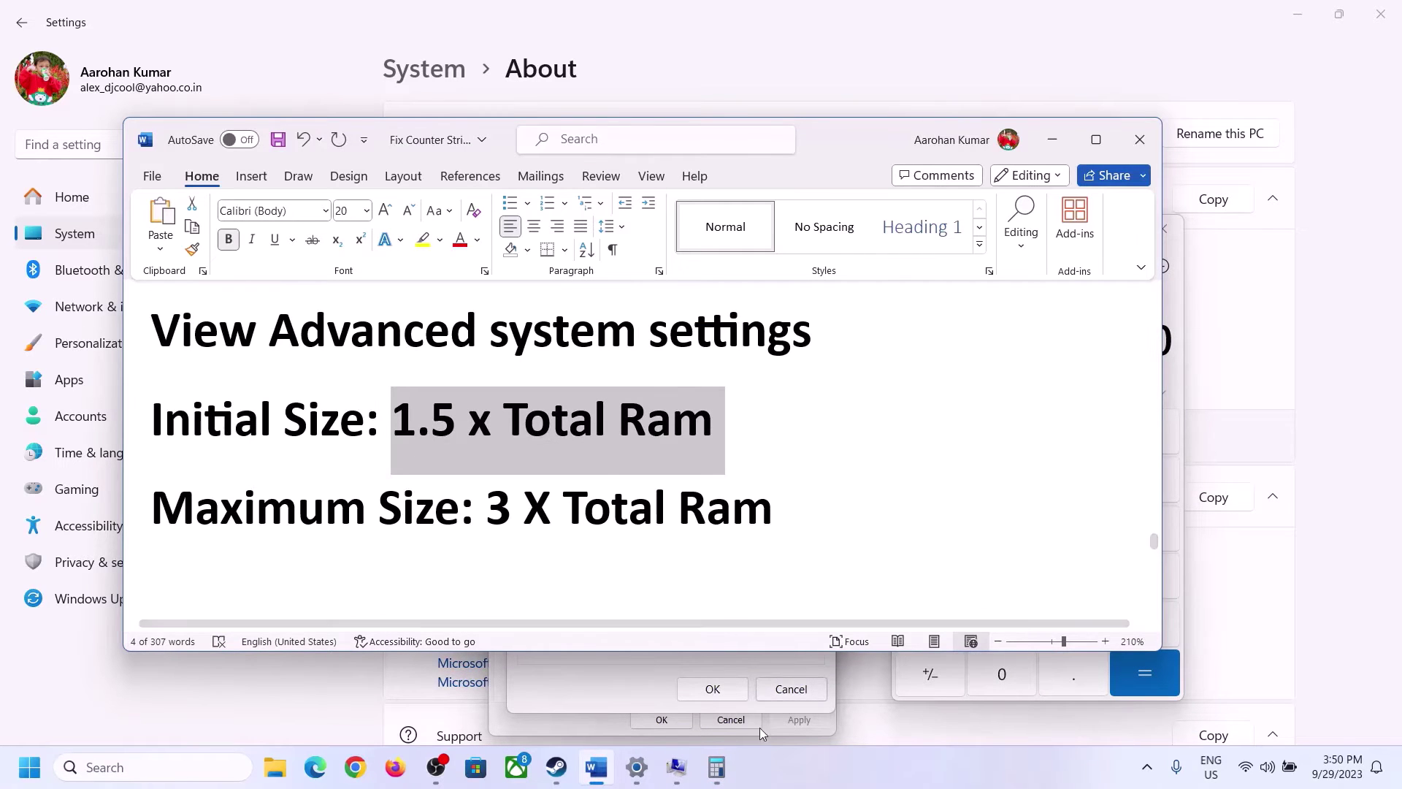
left_click(717, 767)
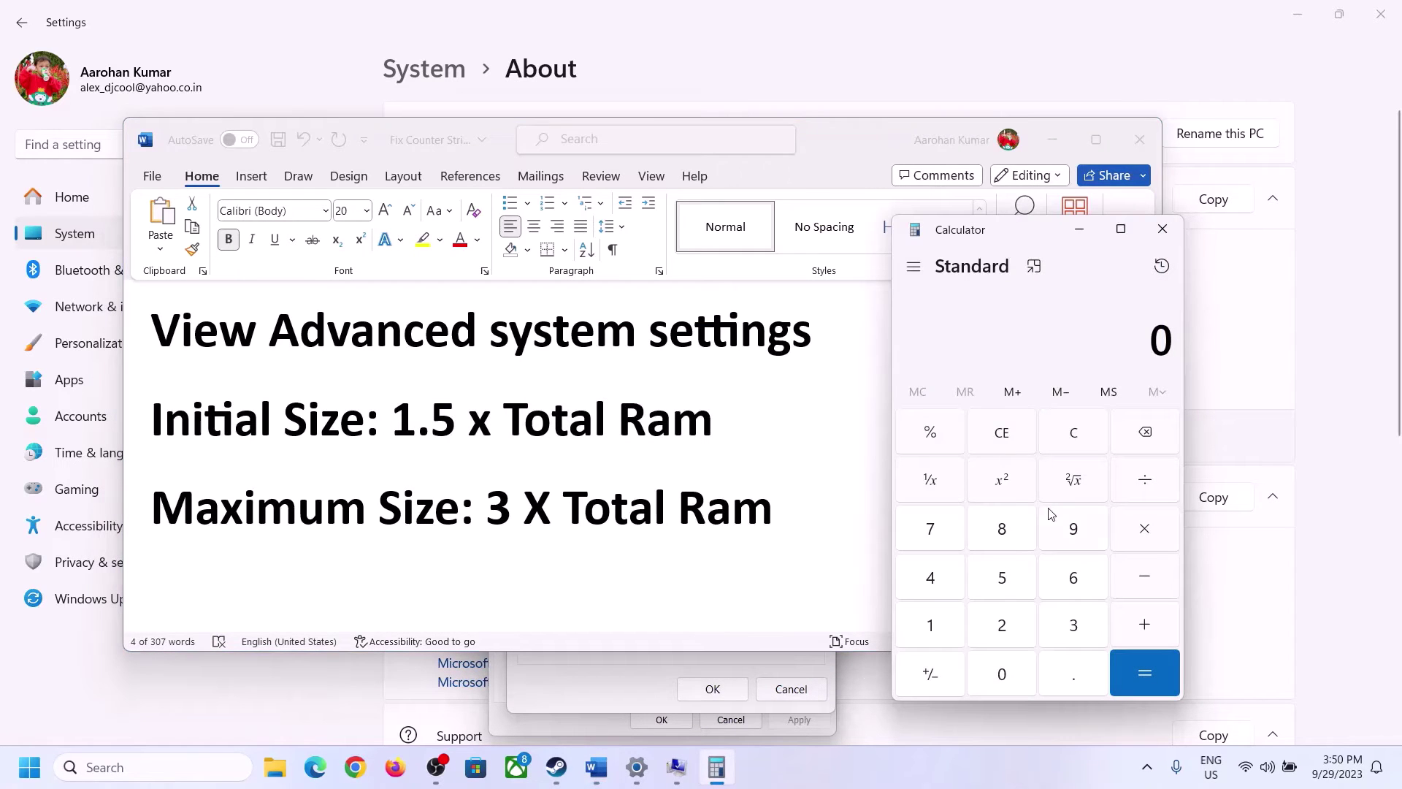
left_click(933, 631)
left_click(1068, 587)
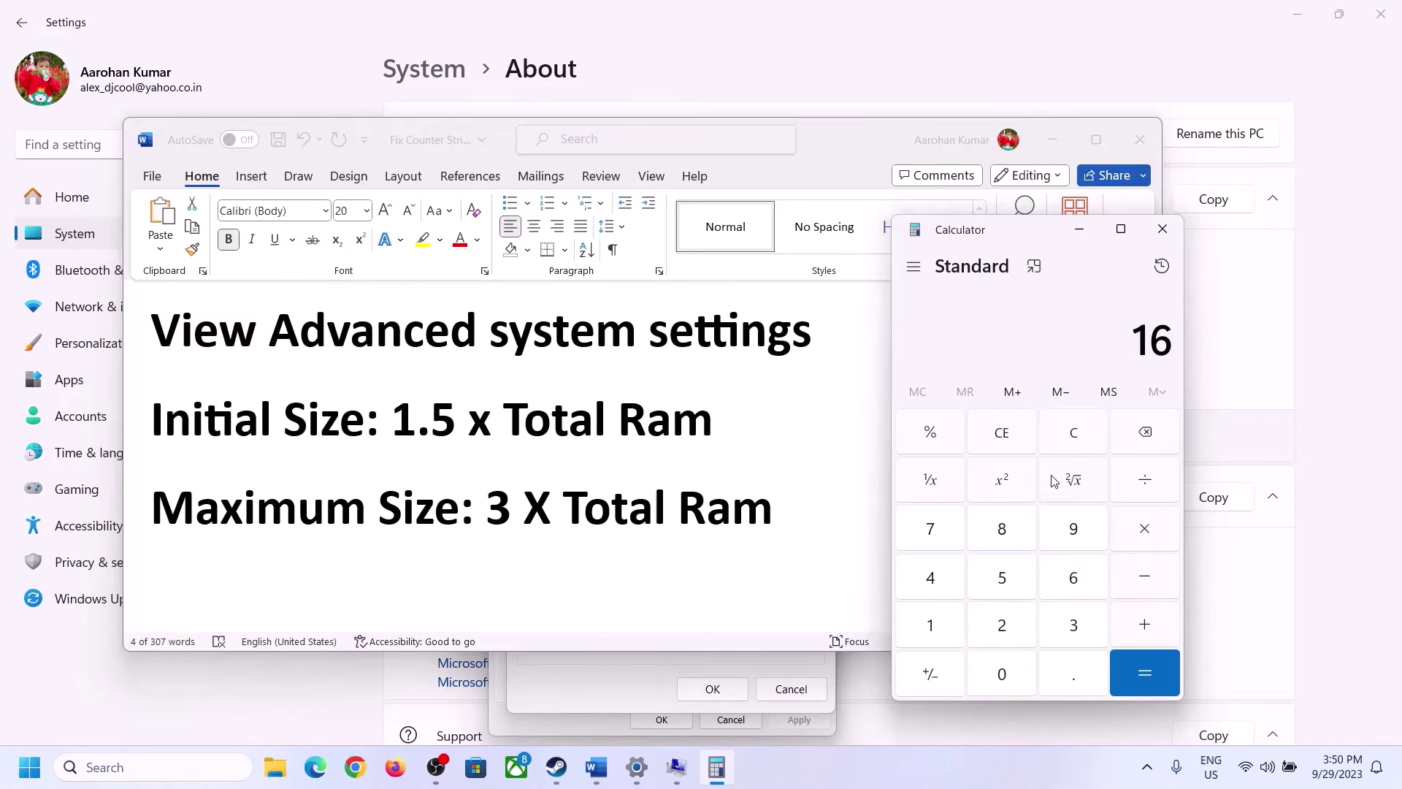
left_click(1078, 450)
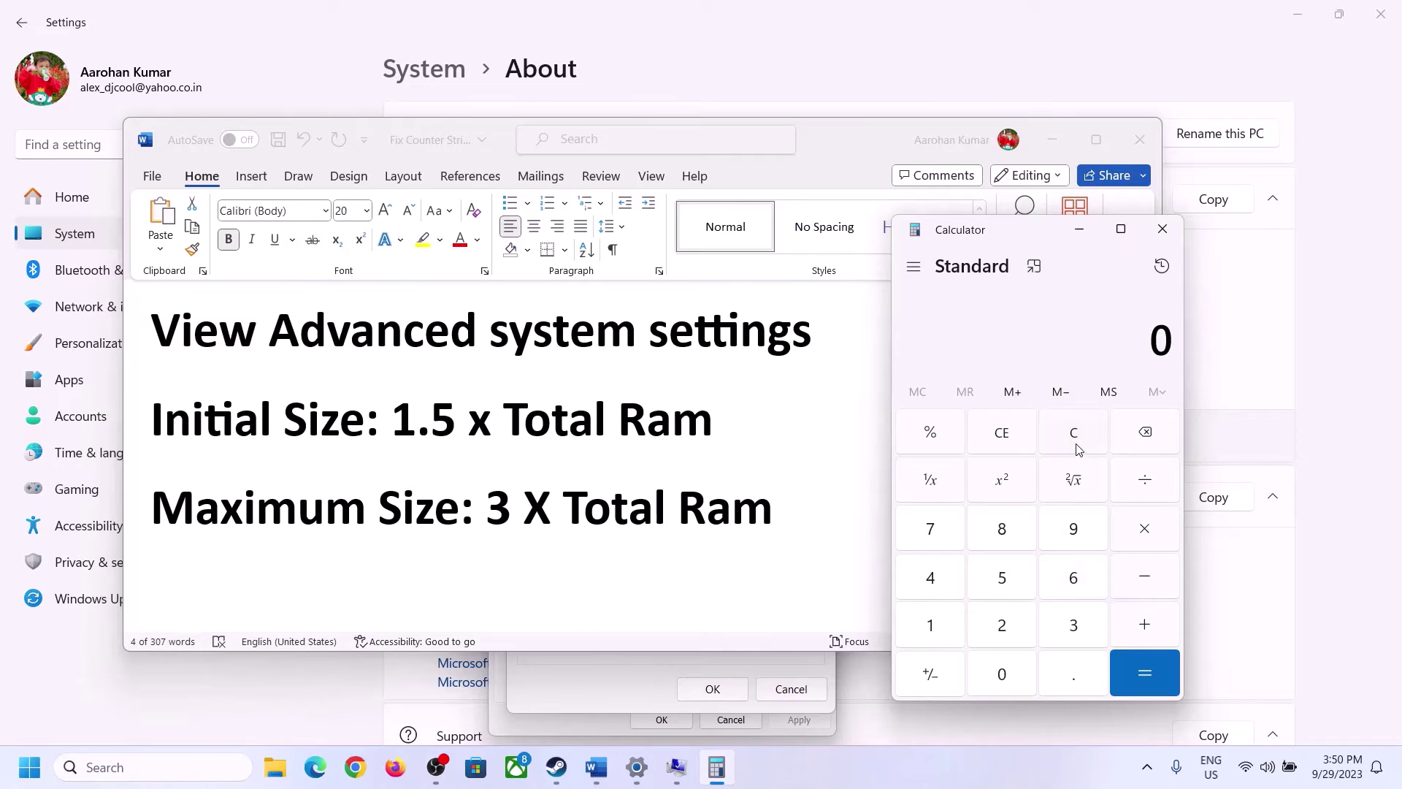
Multiply 16 by 1024 in Calculator to convert the installed RAM from GB to MB
left_click(941, 627)
left_click(1054, 585)
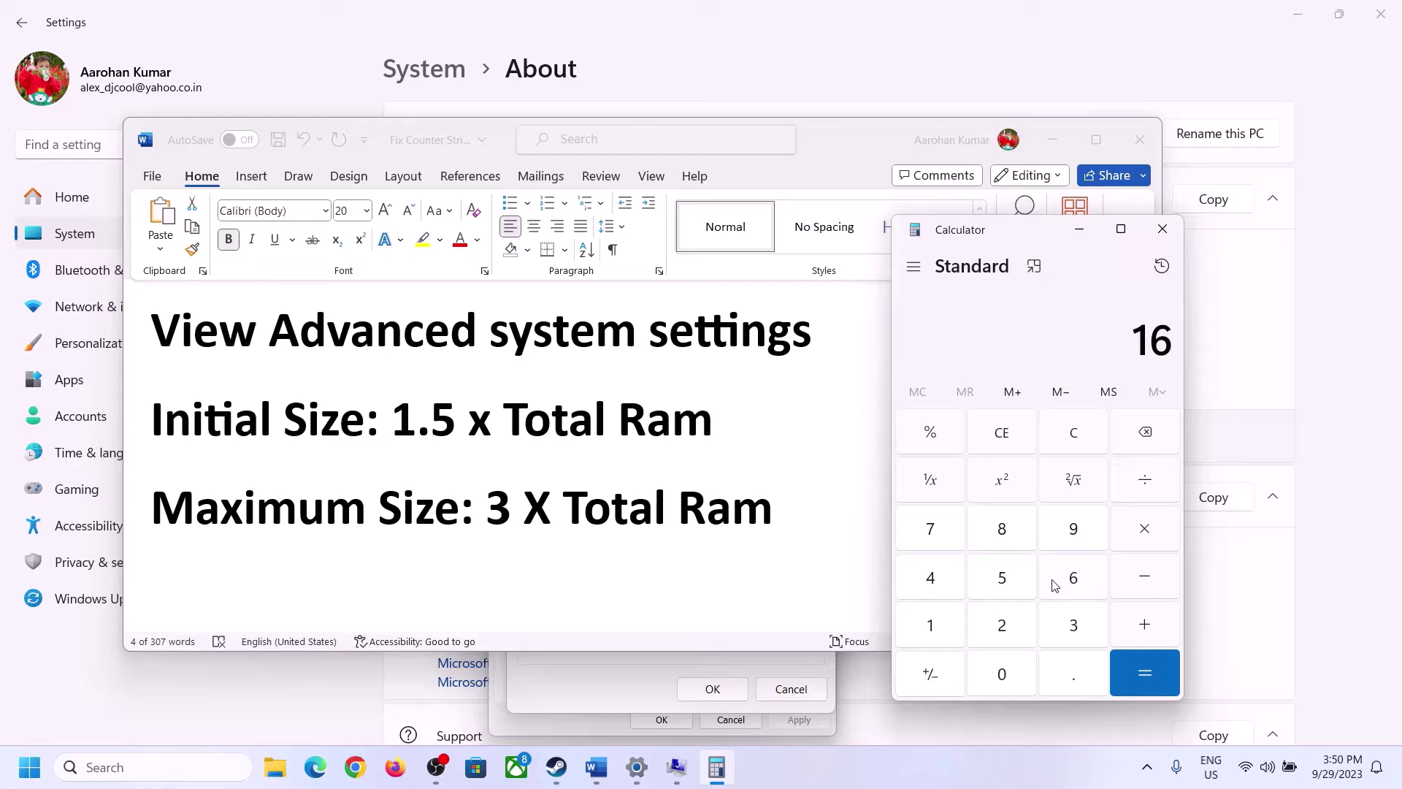
left_click(1143, 544)
left_click(930, 630)
left_click(1008, 676)
left_click(1005, 630)
left_click(938, 584)
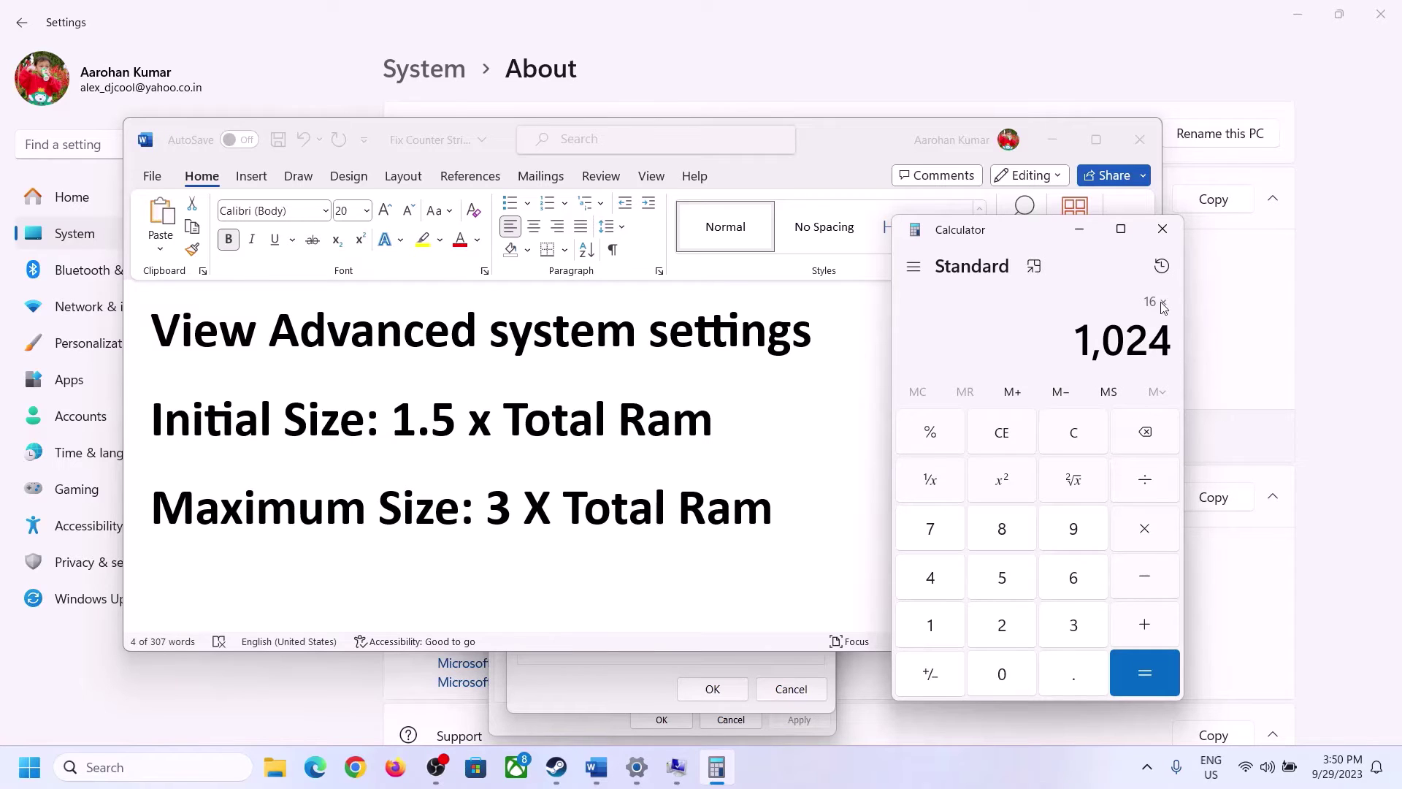
left_click(1144, 673)
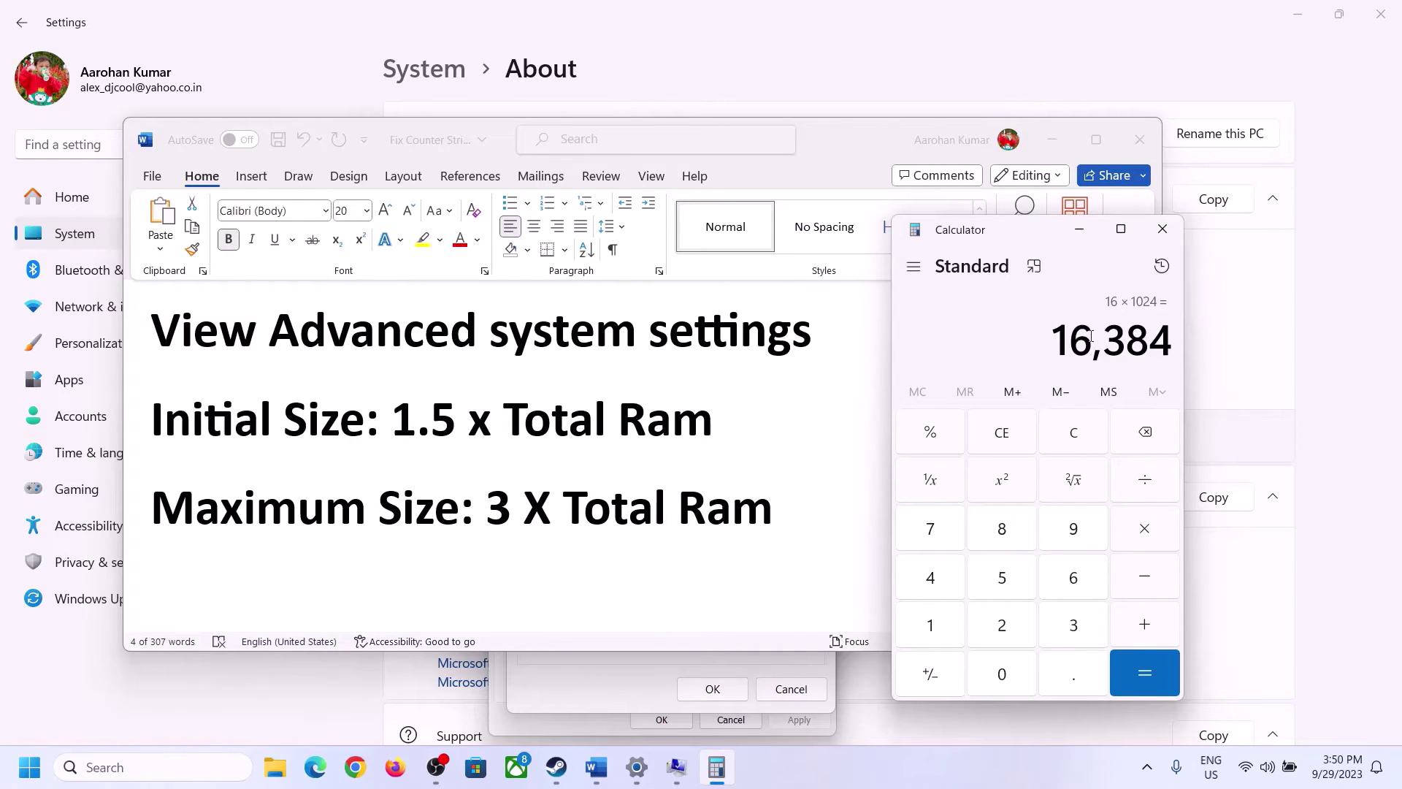
Multiply the RAM in MB by 1.5 and set drive C:'s initial paging file size to 24576 MB
left_click(1147, 533)
left_click(949, 629)
left_click(1070, 672)
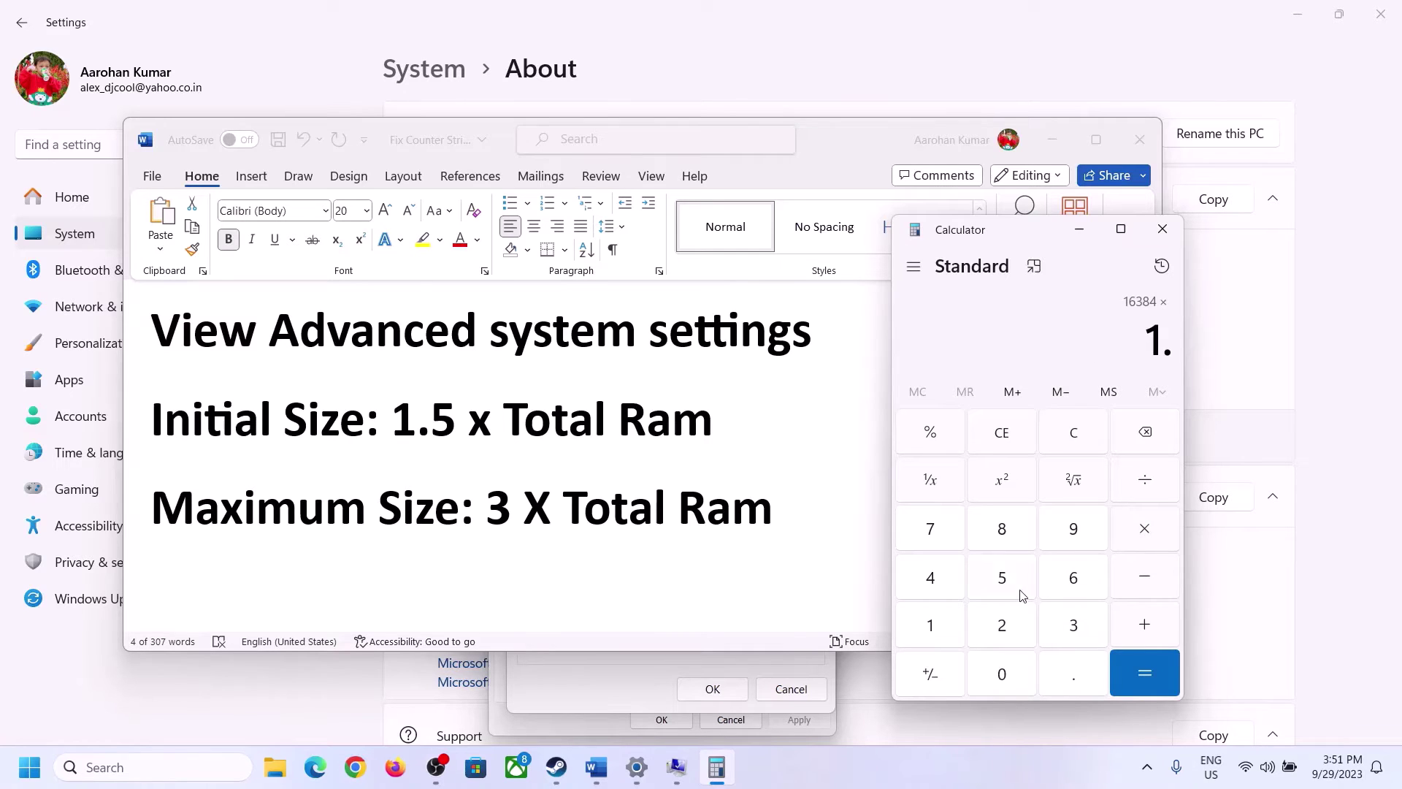
left_click(1007, 582)
left_click(1143, 666)
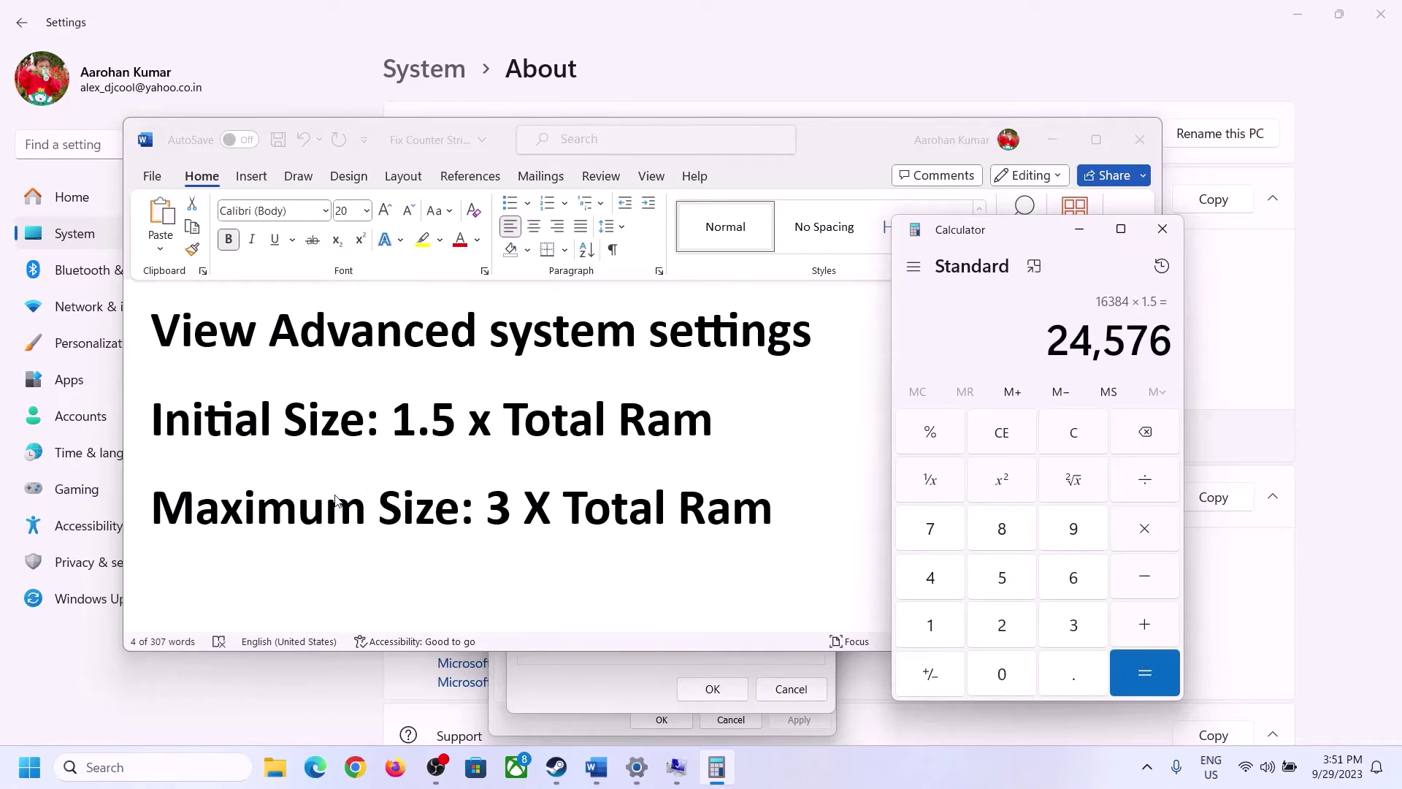
left_click(620, 687)
type("24576")
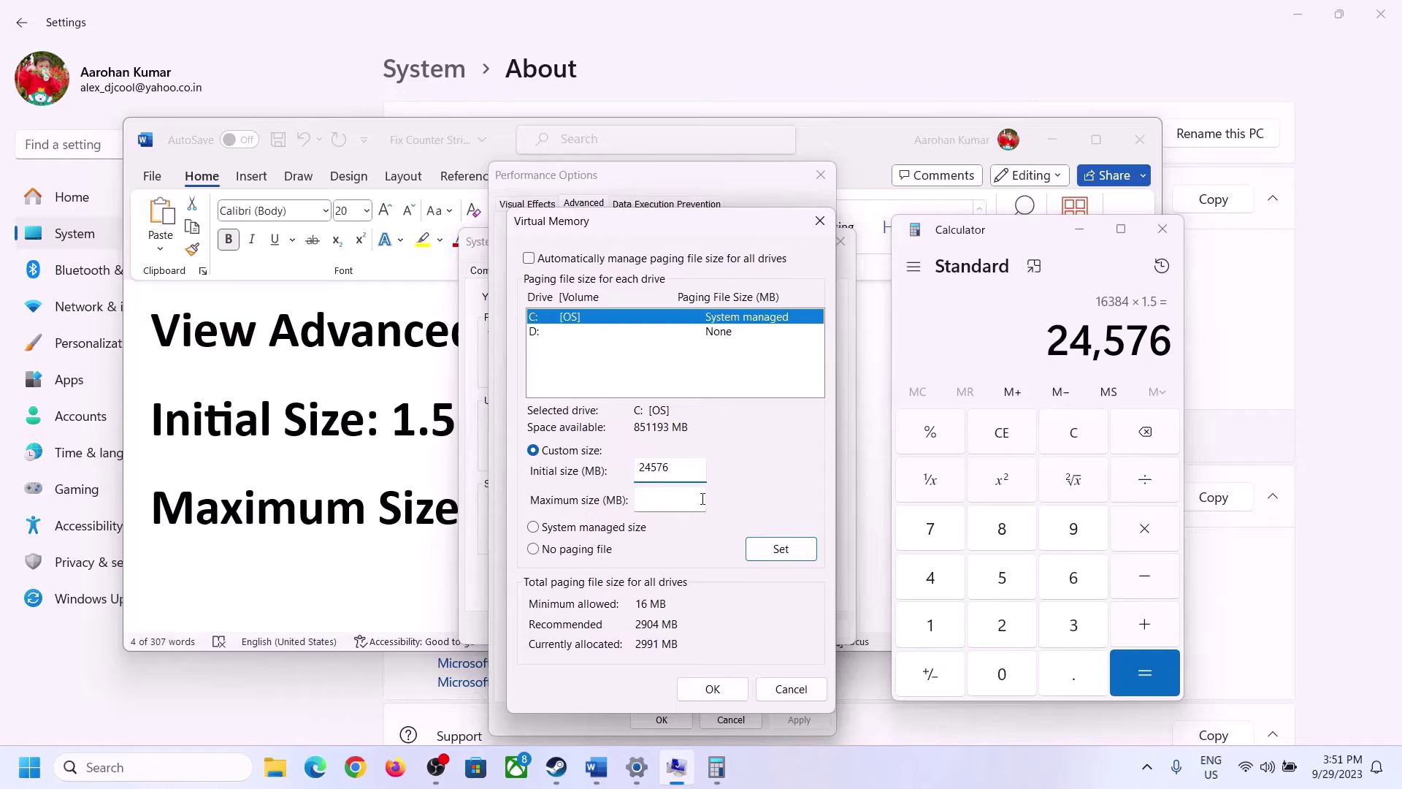
Clear Calculator after checking the maximum size rule in Word, and recheck the installed RAM in Settings
left_click(702, 499)
key("alt+Tab")
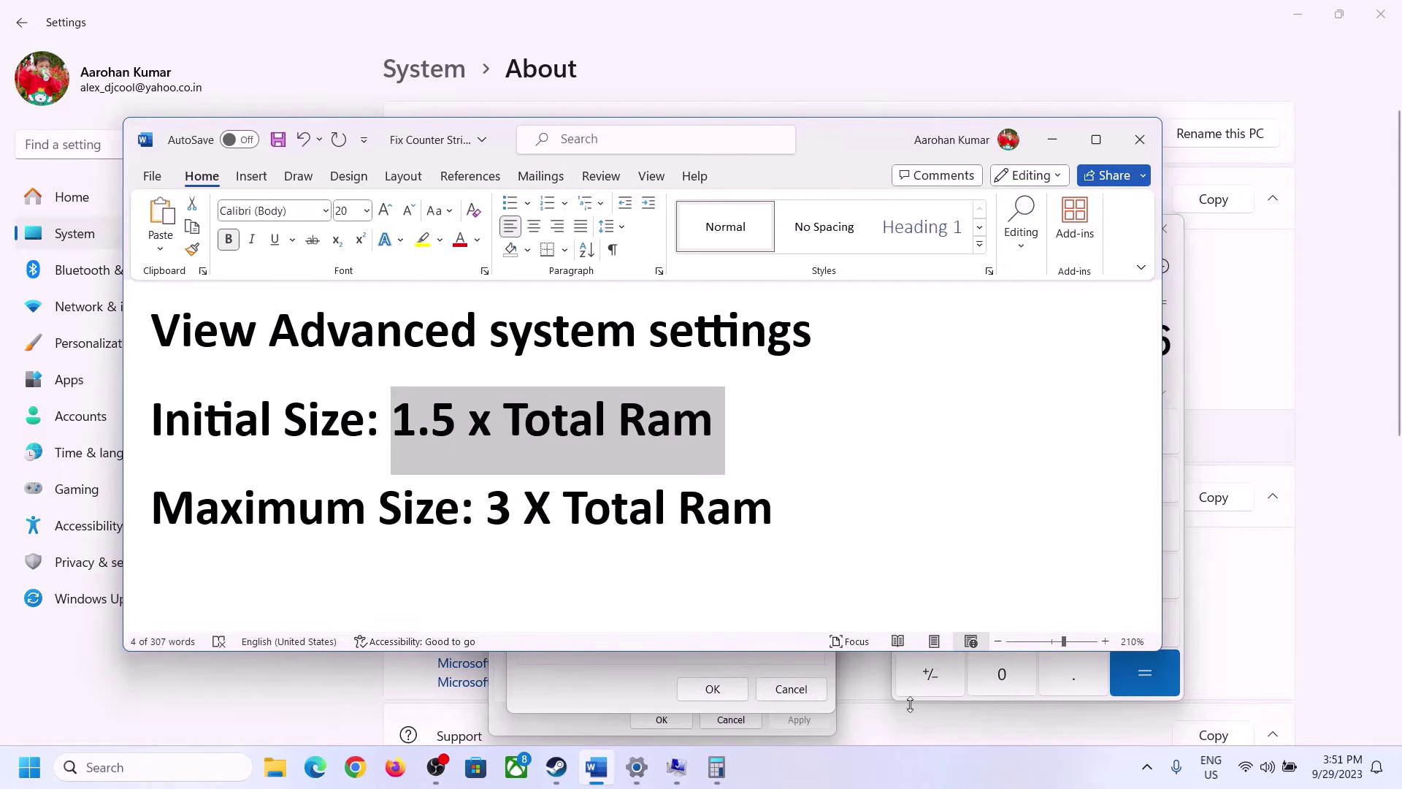
left_click(1178, 379)
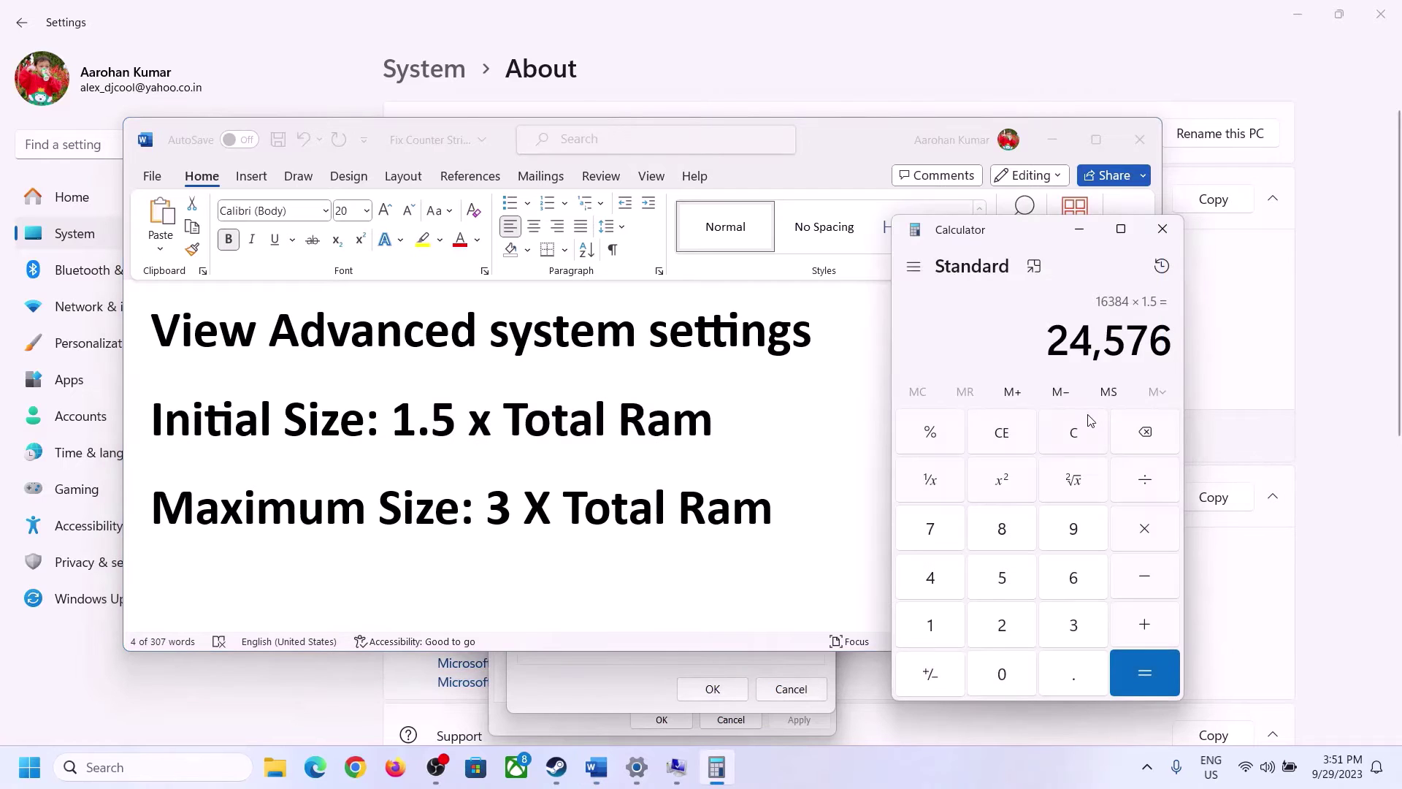
left_click(1086, 436)
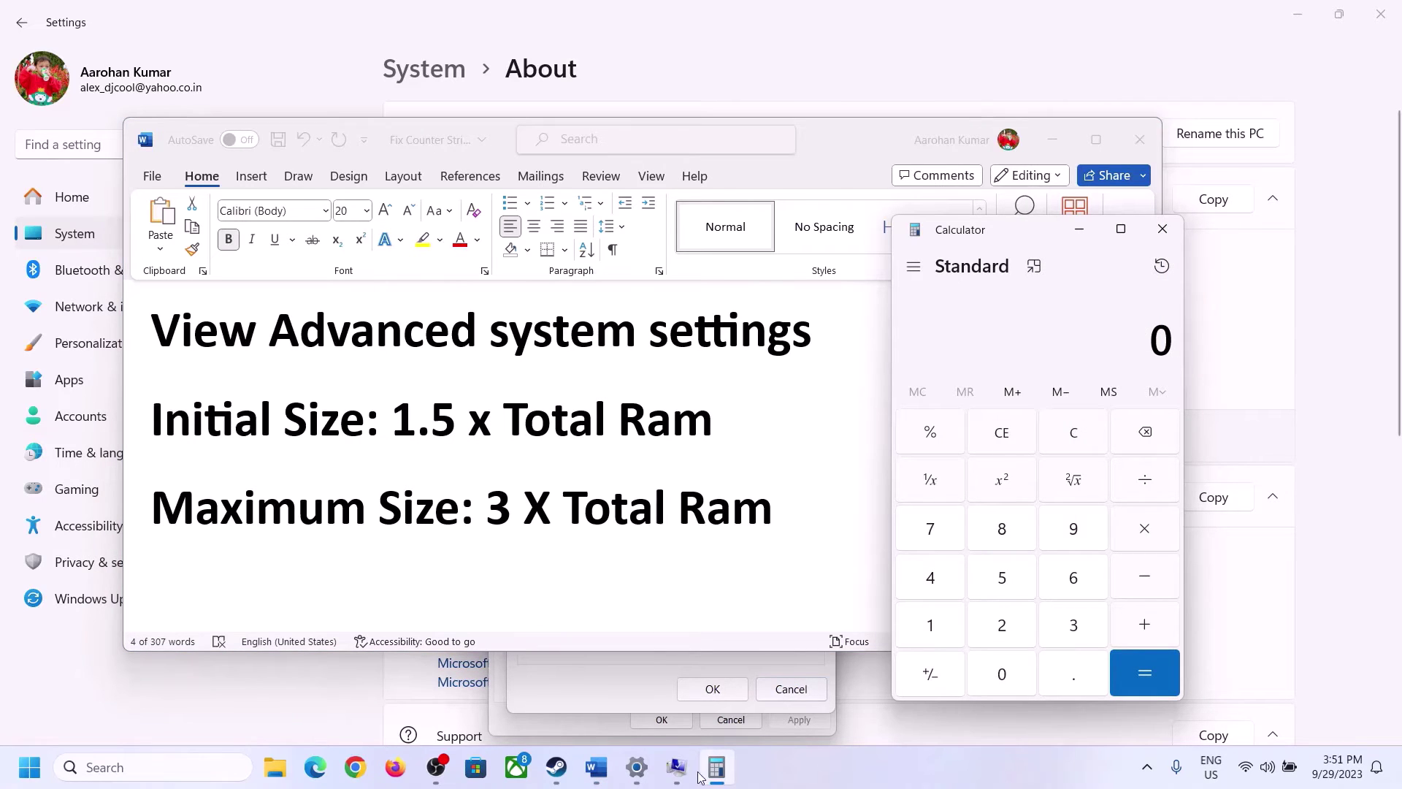
left_click(637, 767)
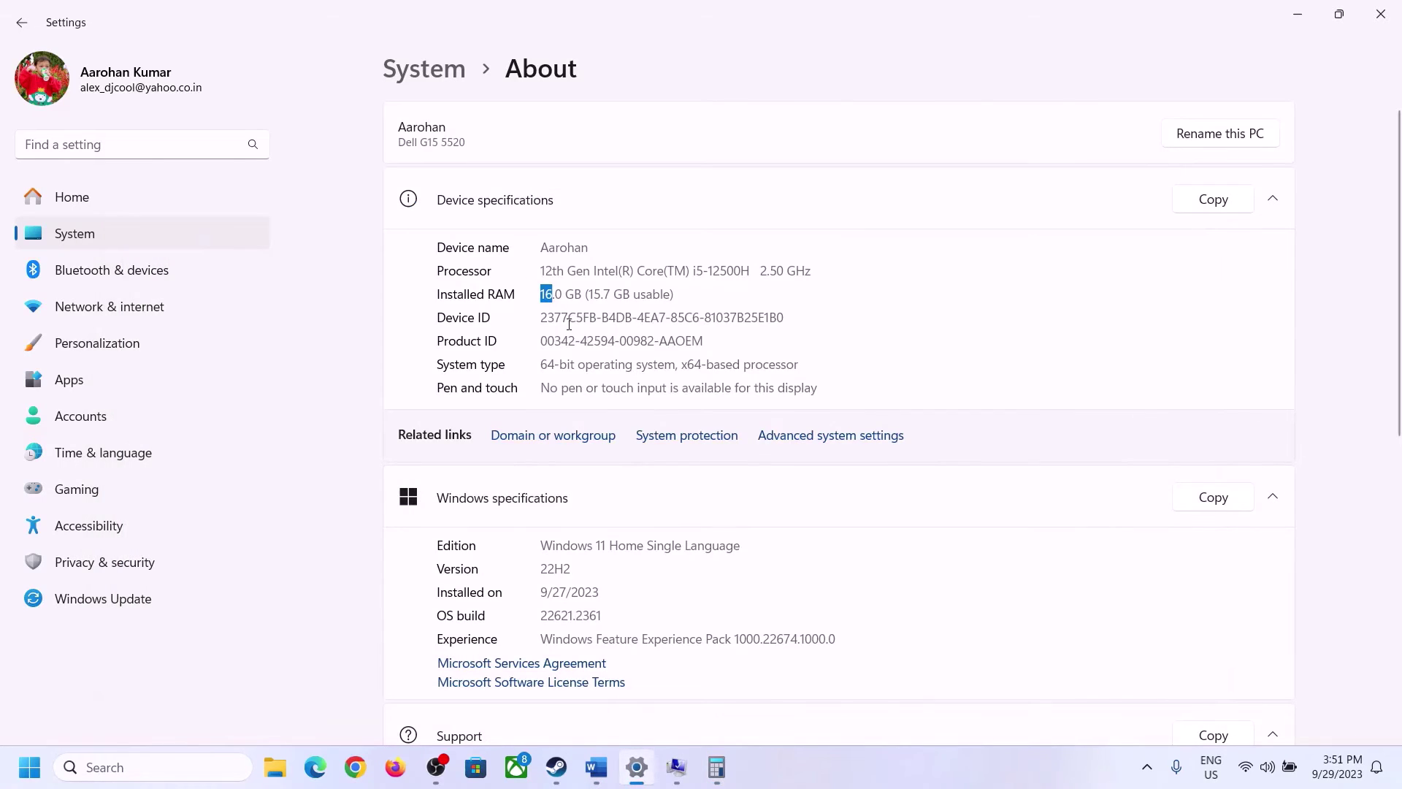
left_click(716, 767)
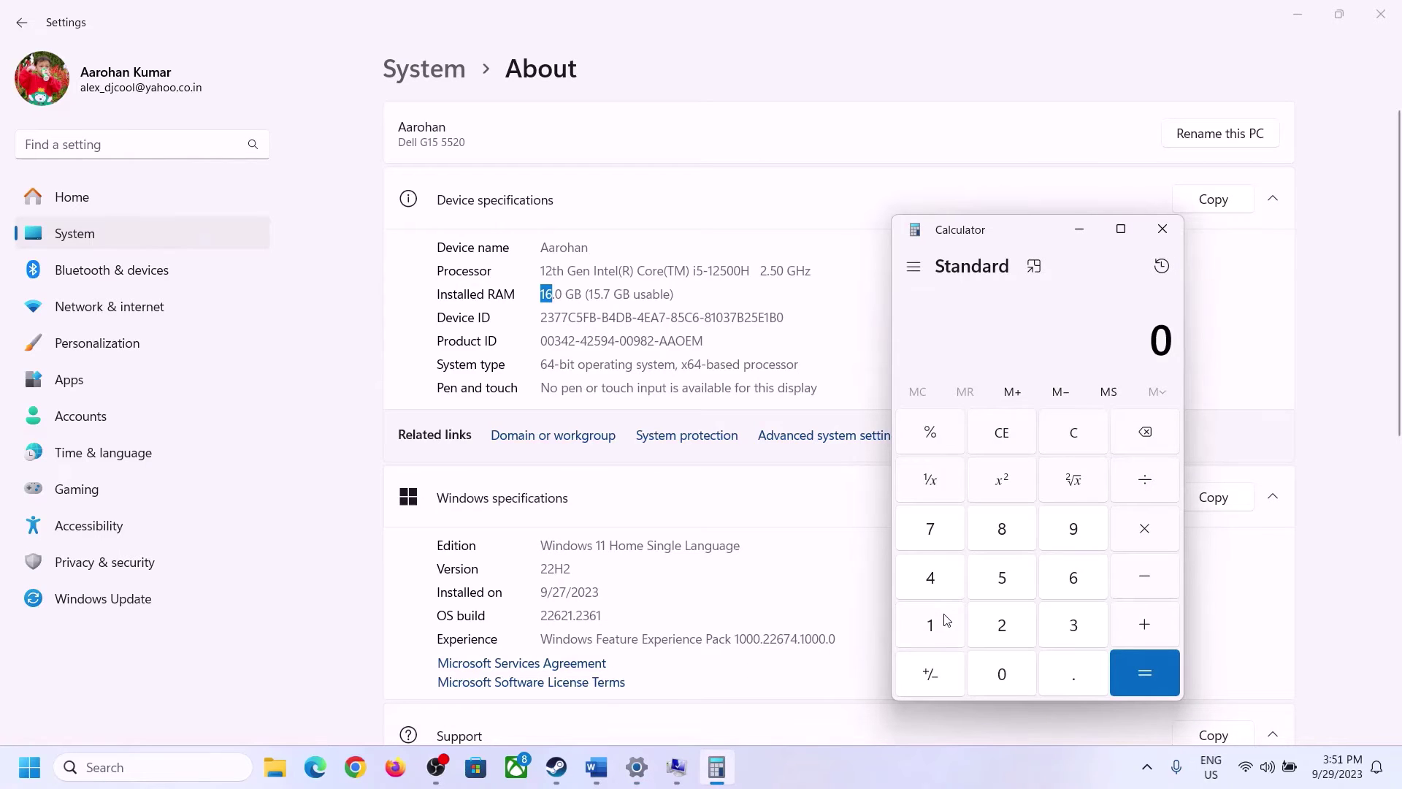
Calculate 16 × 1024 again as the base for the maximum paging file size
left_click(946, 620)
left_click(1070, 577)
left_click(1144, 528)
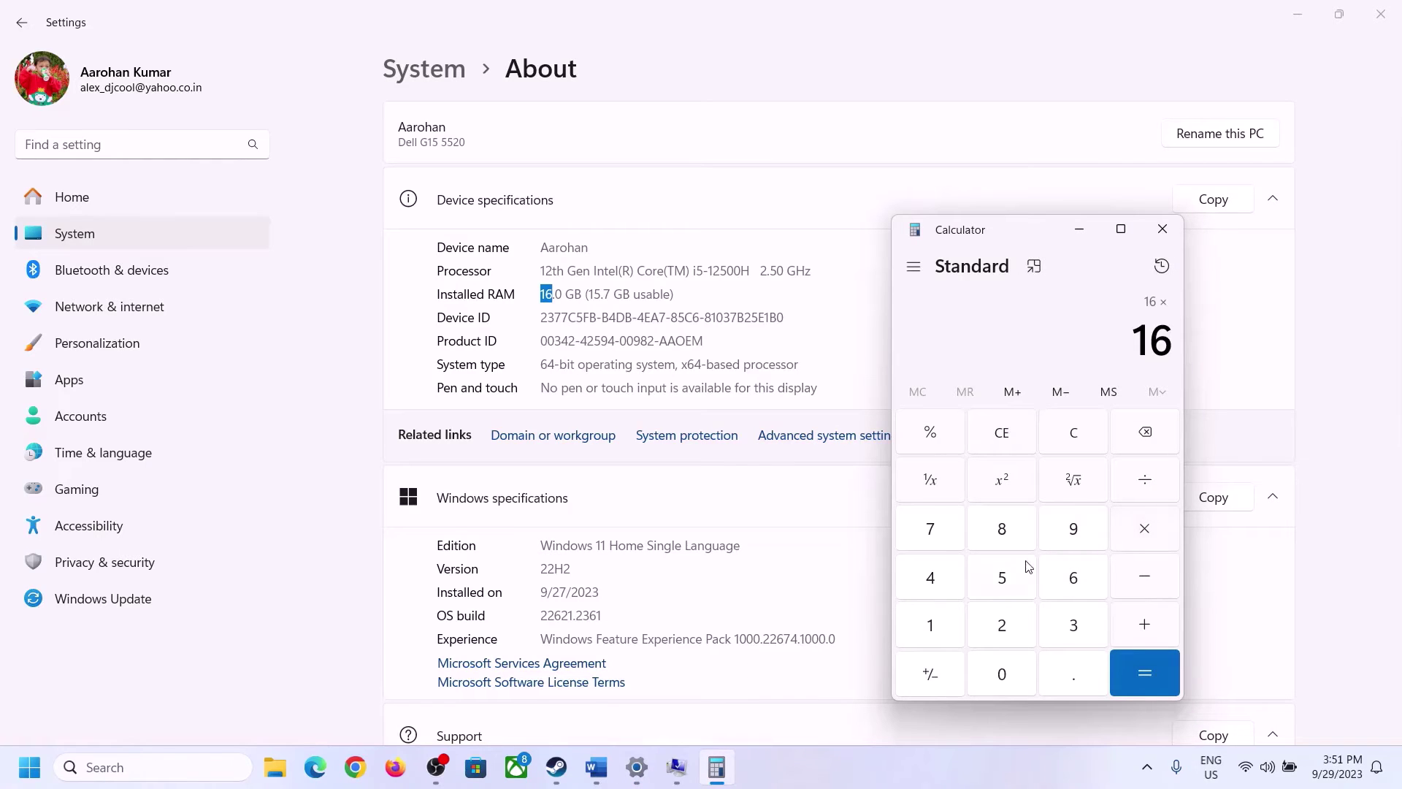
left_click(940, 620)
left_click(996, 668)
left_click(1001, 623)
left_click(930, 576)
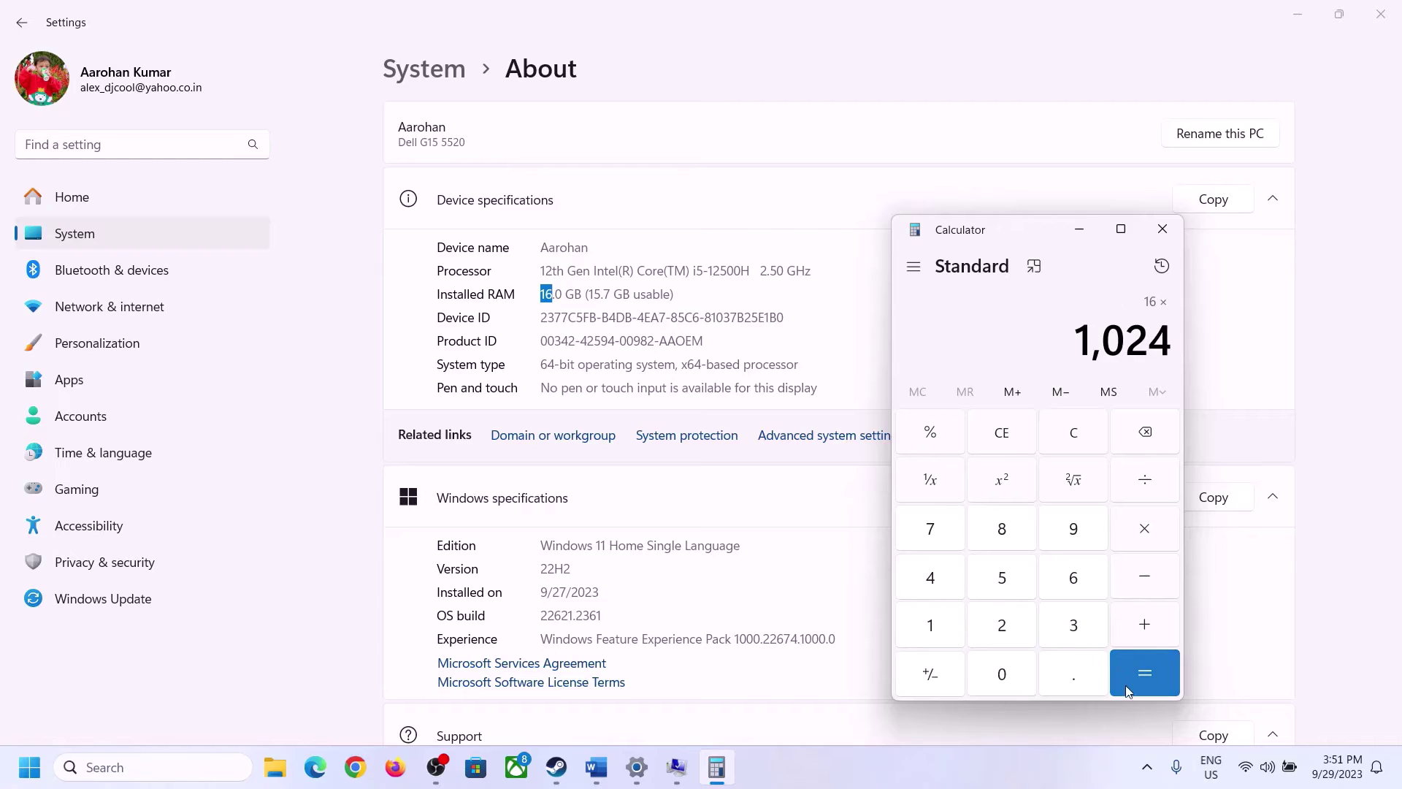
left_click(1126, 688)
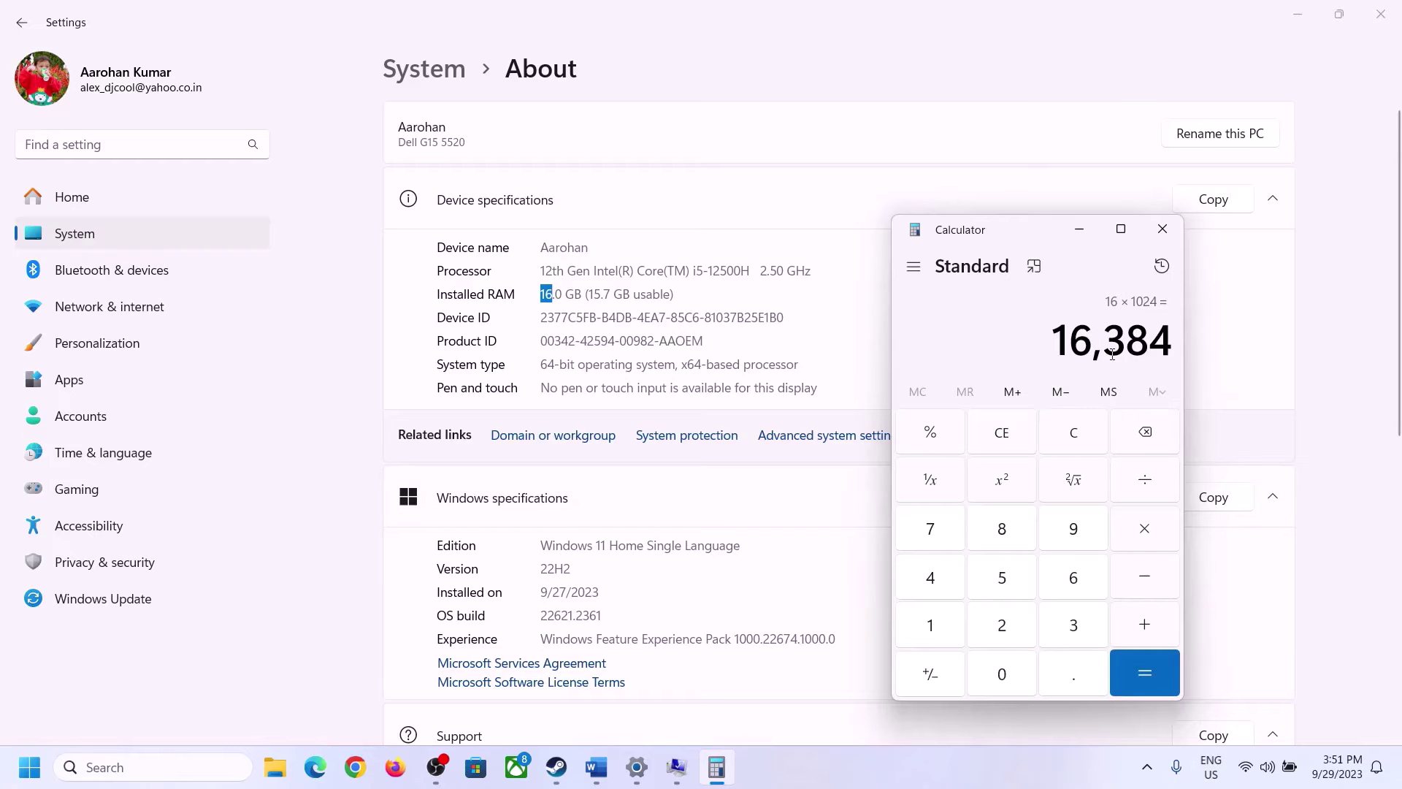
Multiply the RAM in MB by 3 and set drive C:'s maximum paging file size to 49152 MB
left_click(596, 765)
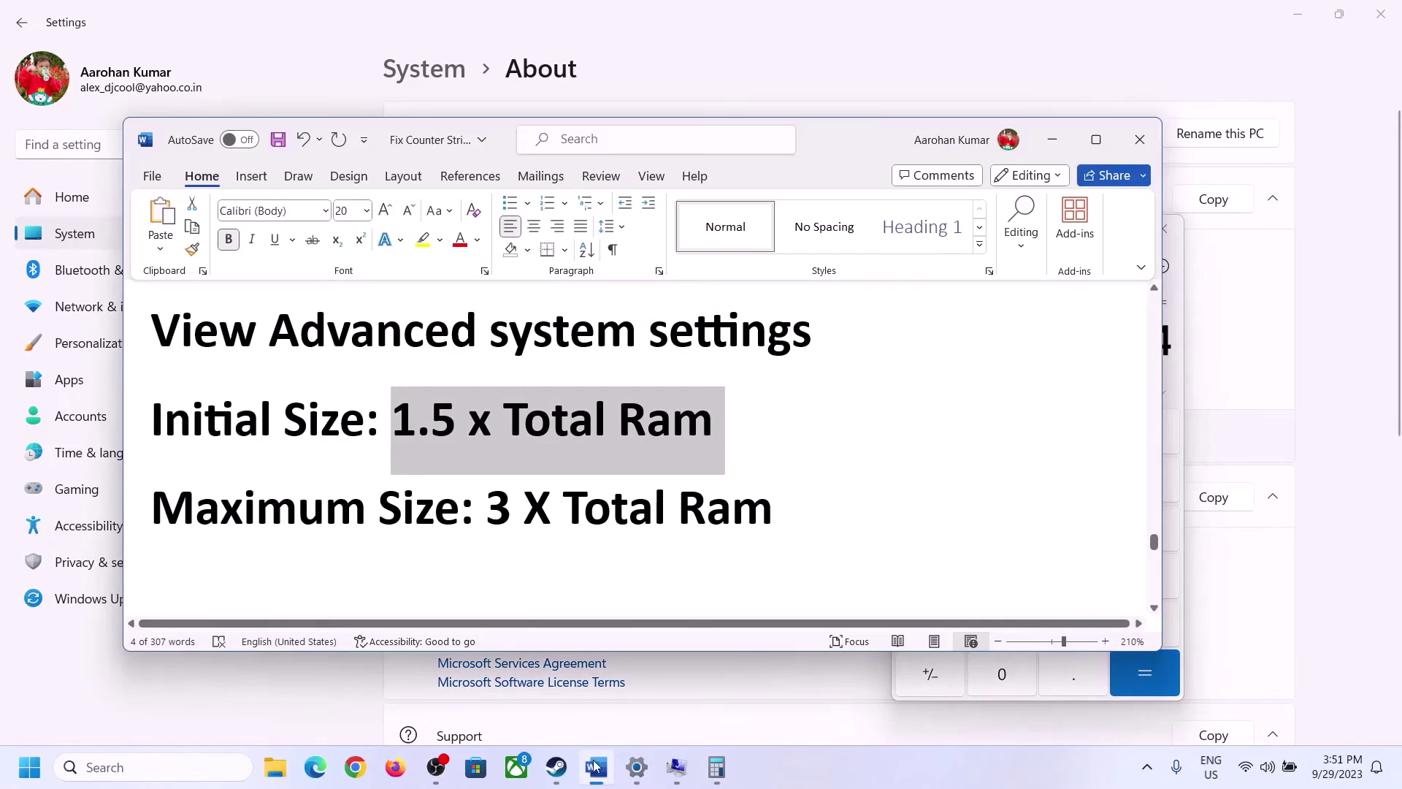
left_click(716, 767)
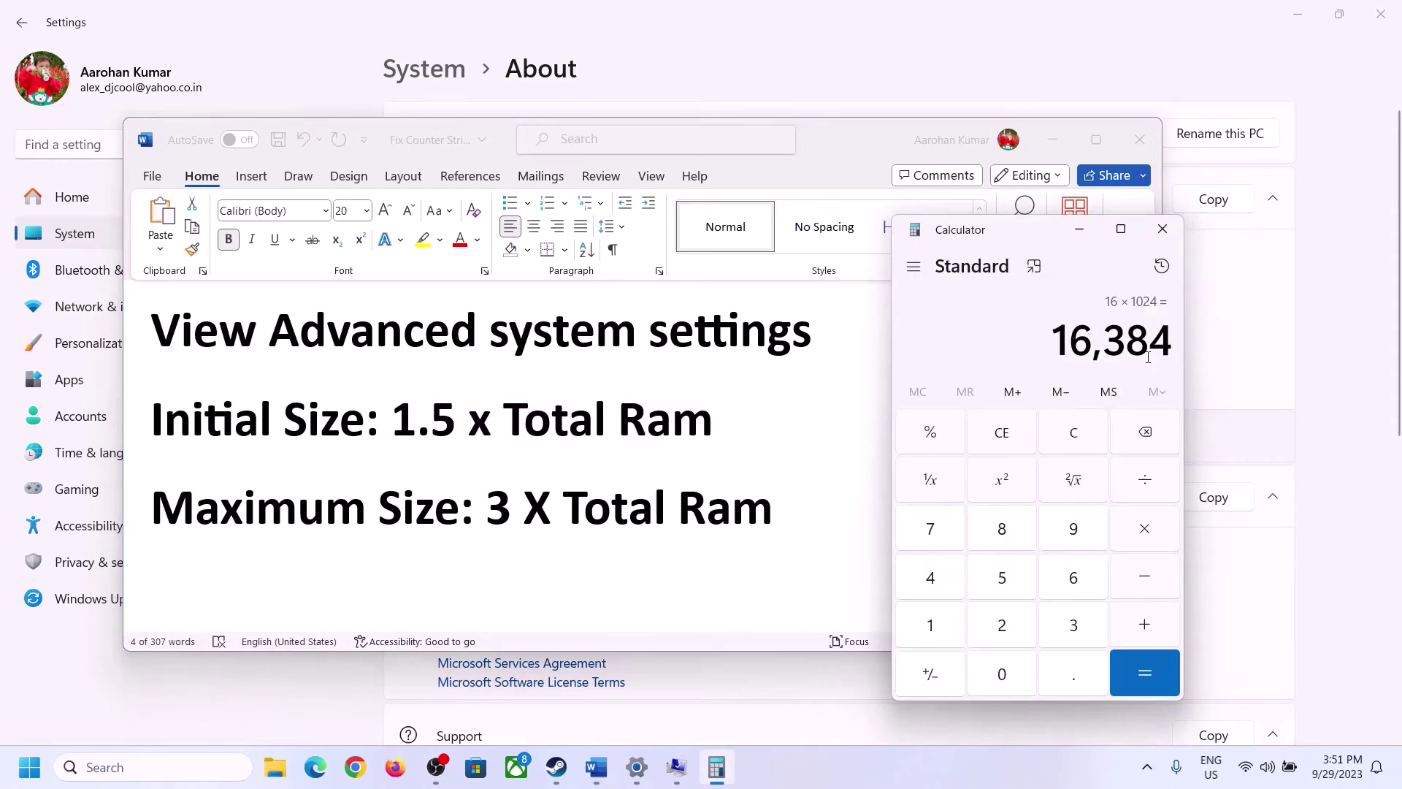
left_click(1130, 538)
left_click(1055, 630)
left_click(1155, 670)
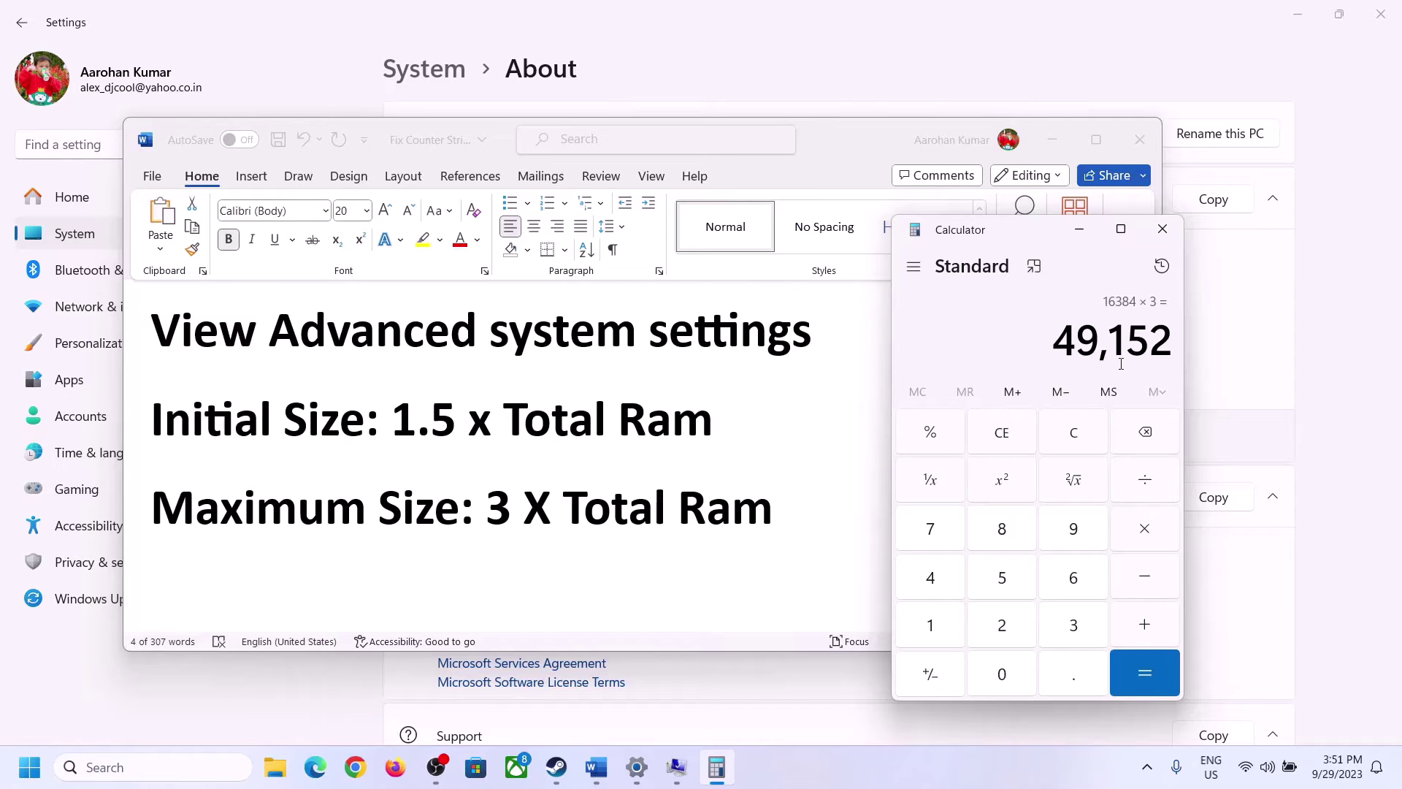
left_click(677, 767)
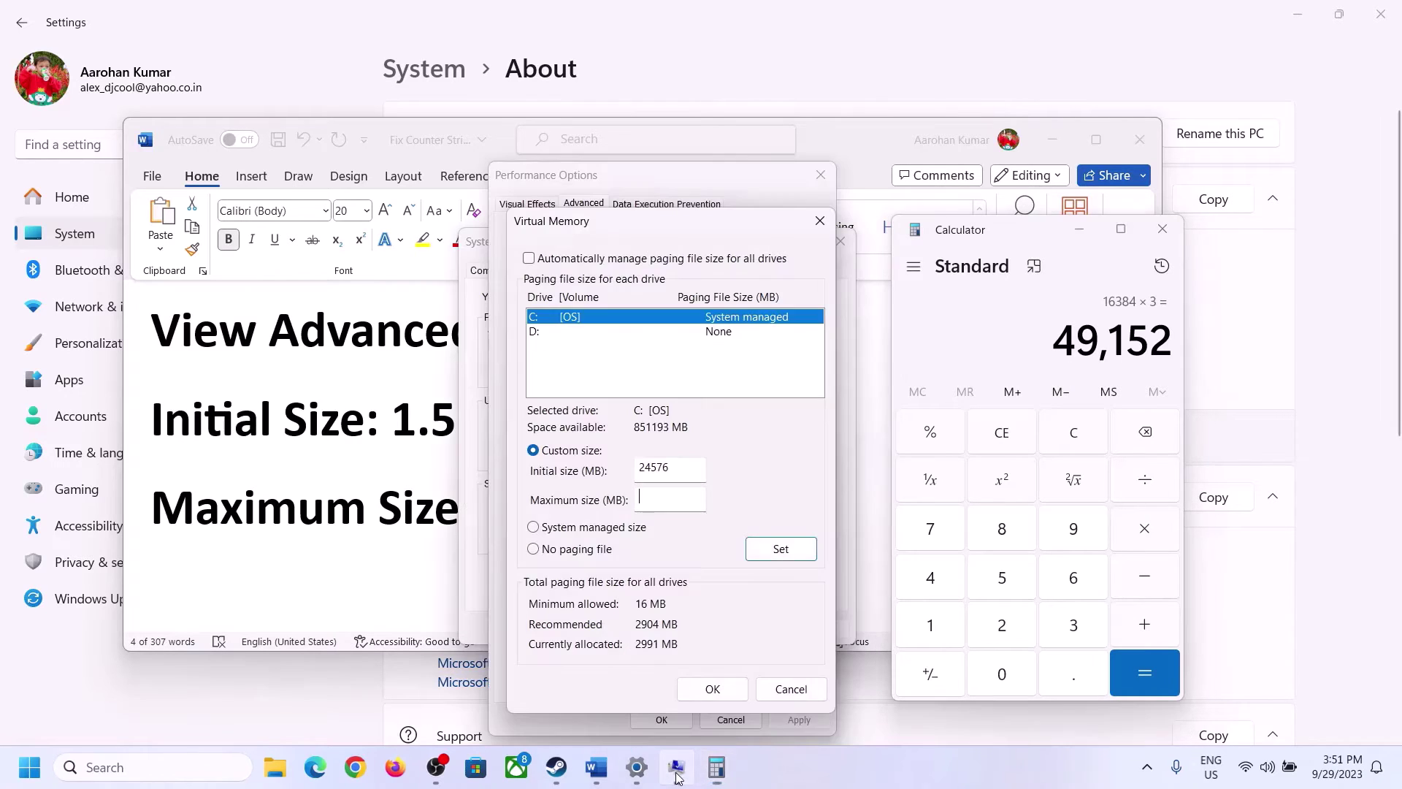
left_click(664, 504)
type("49152")
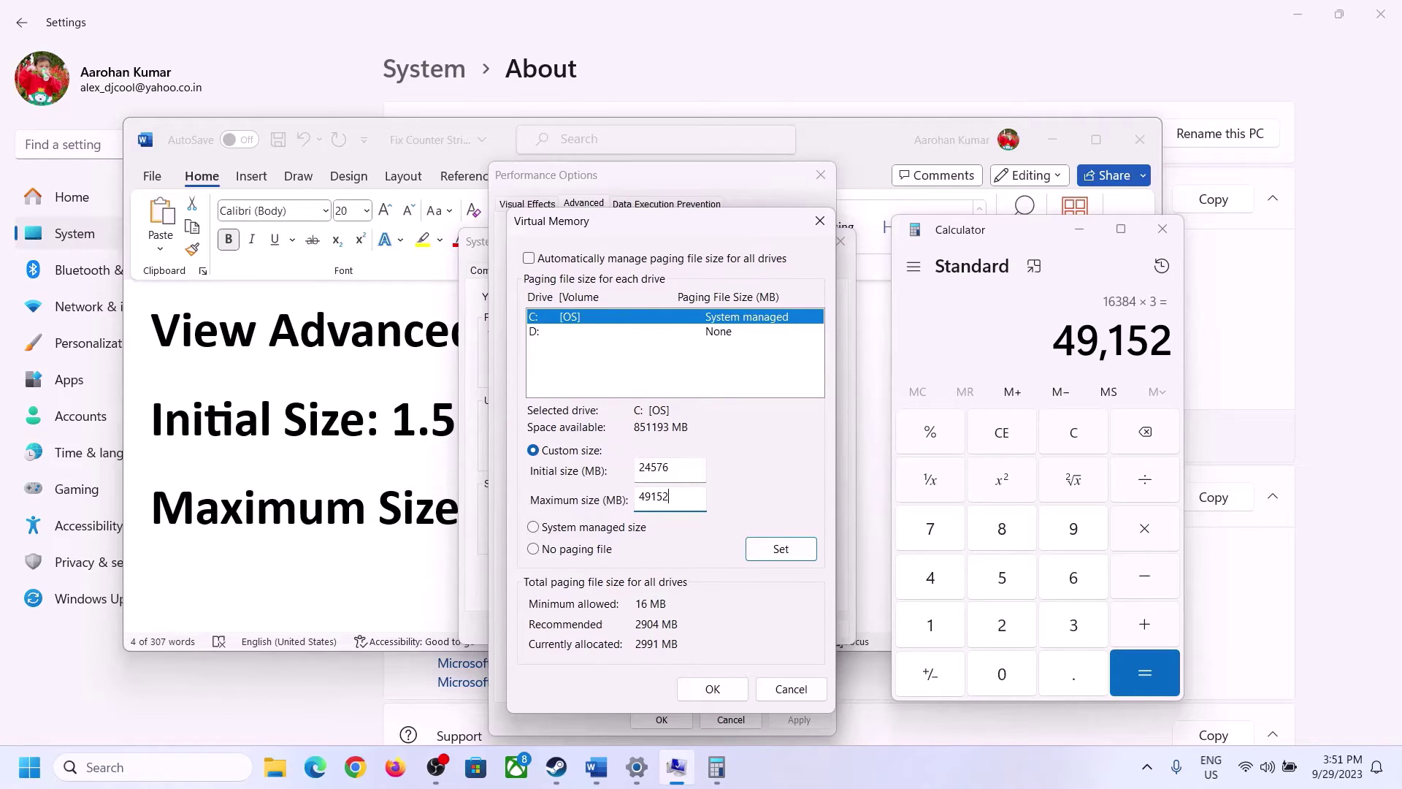
Apply the custom paging file size, confirm all open system dialogs and dismiss the restart prompt without restarting
left_click(780, 551)
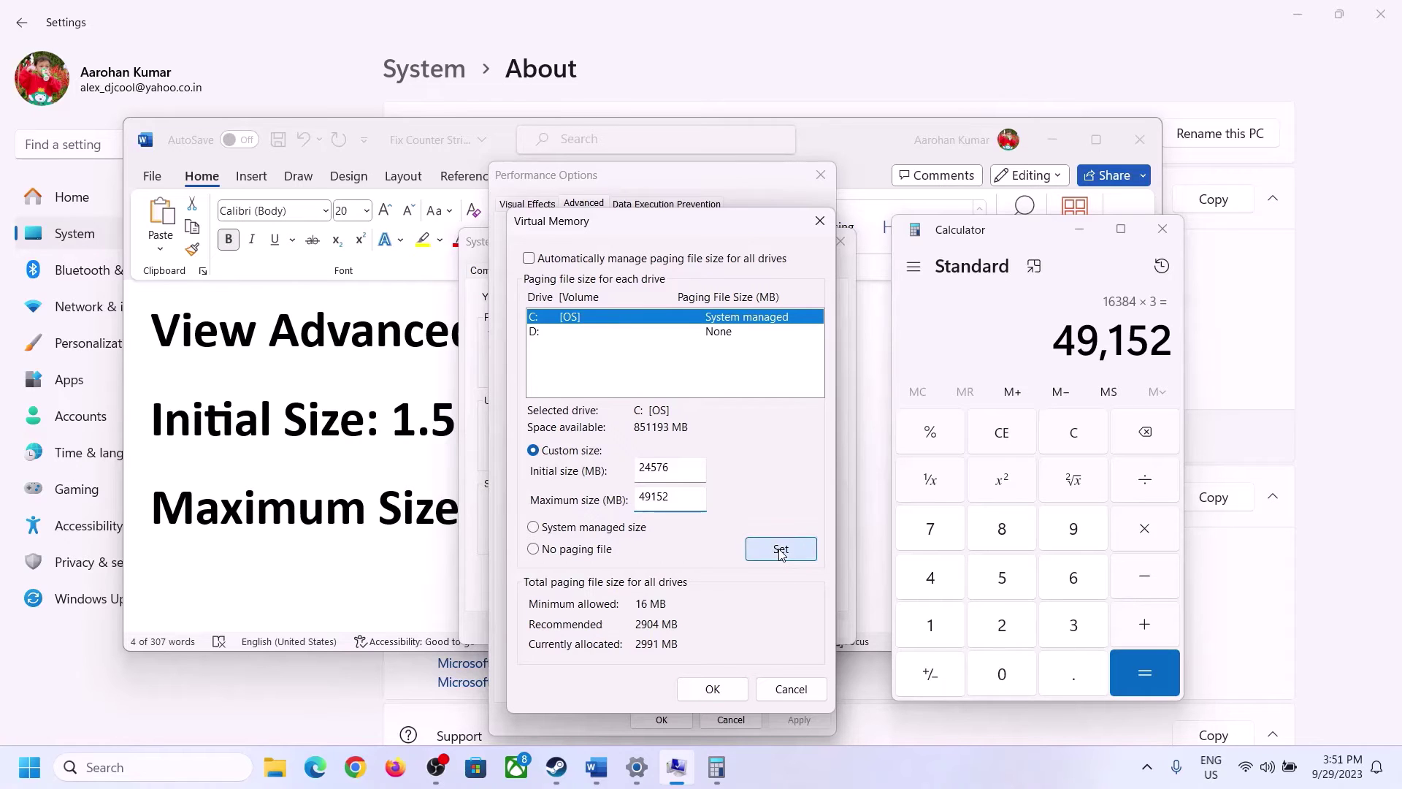
left_click(716, 688)
left_click(868, 450)
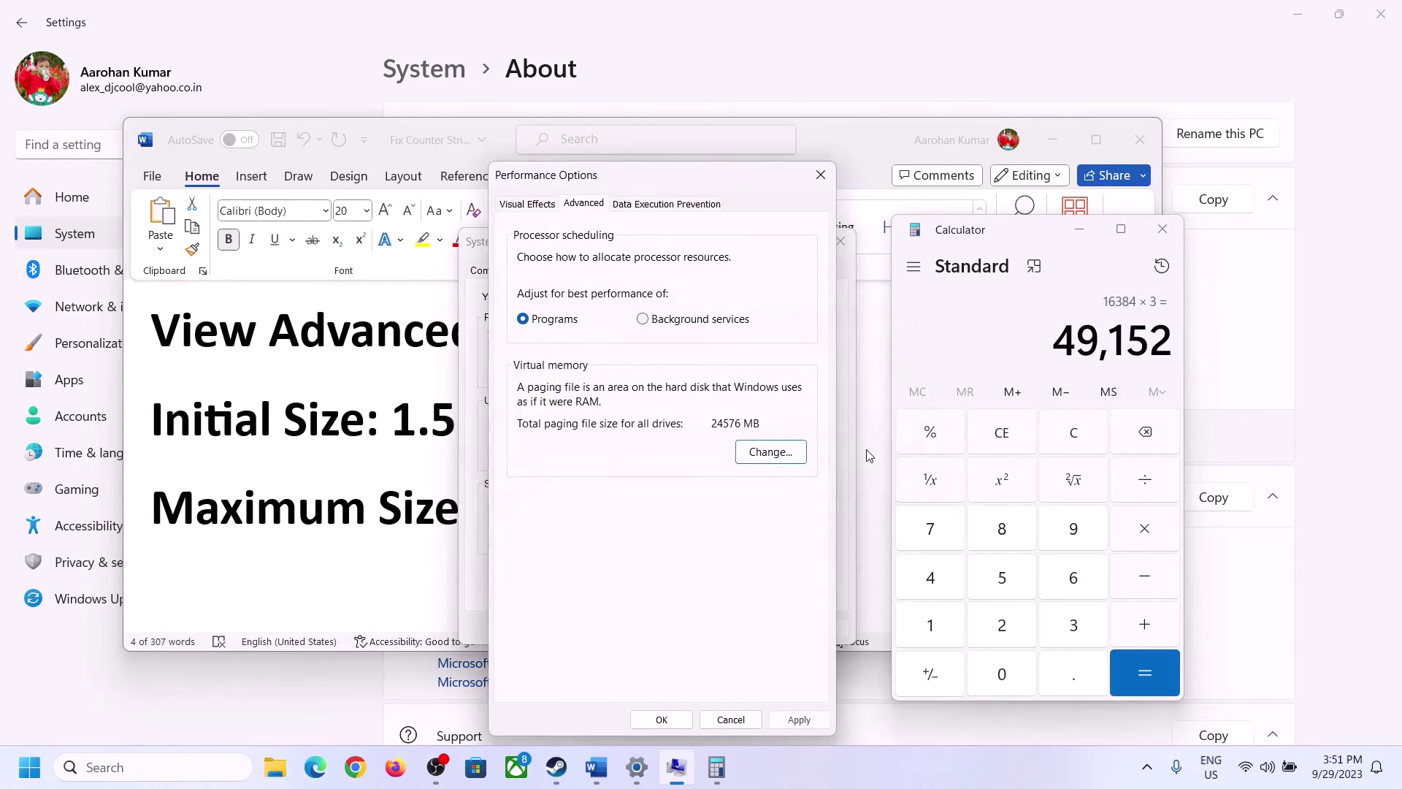
left_click(662, 719)
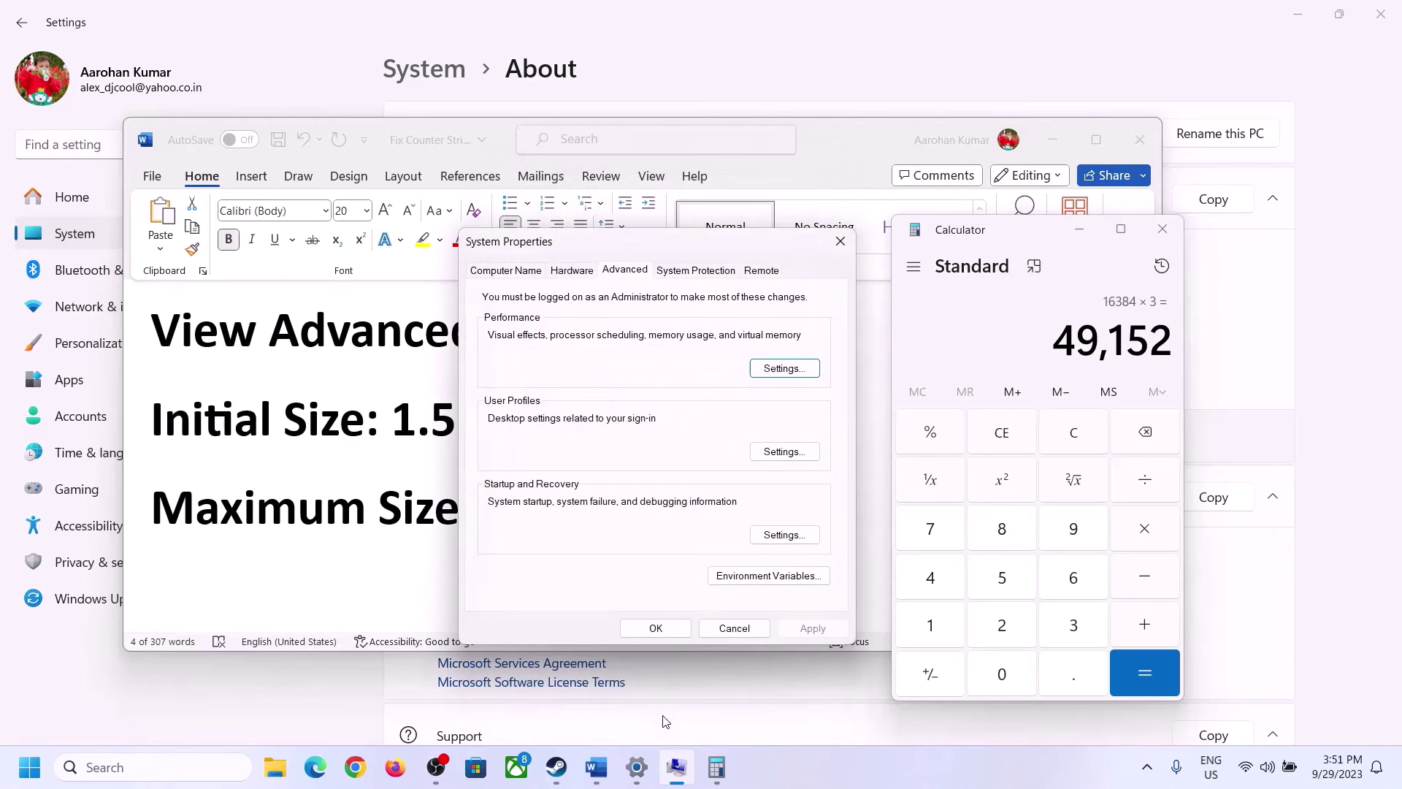
left_click(656, 628)
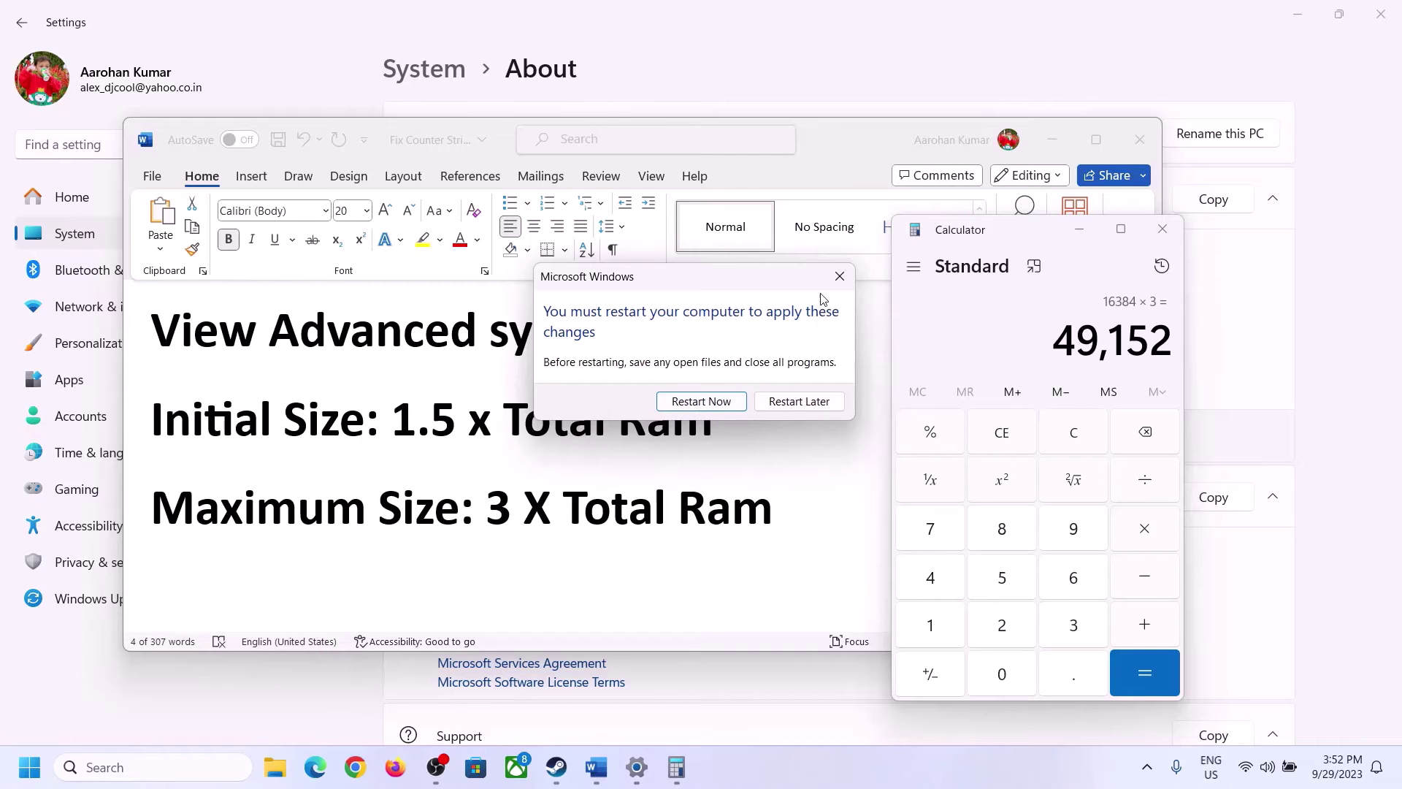
left_click(838, 274)
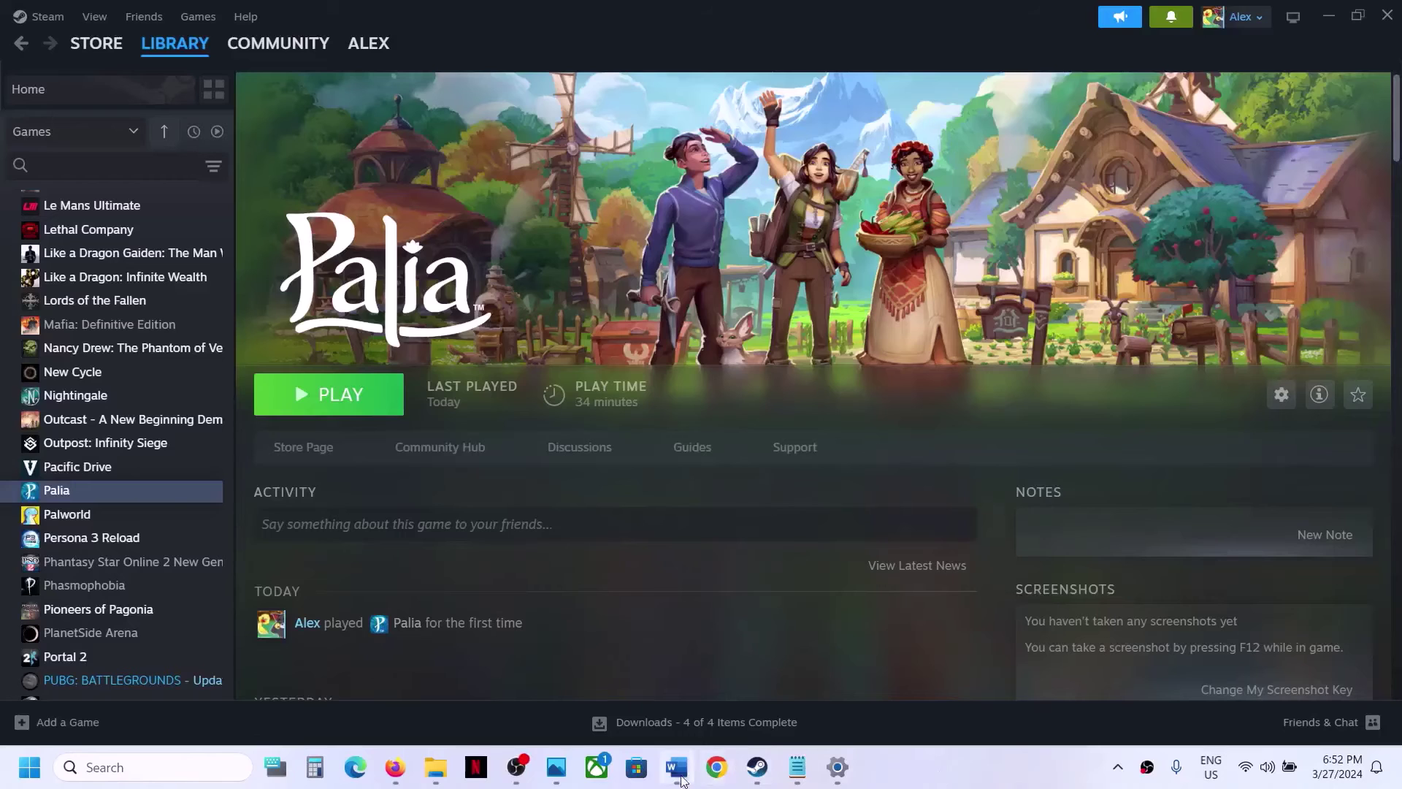
Switch to the Word document and bring up Step 10 about backing up and renaming or deleting the save game files
left_click(679, 778)
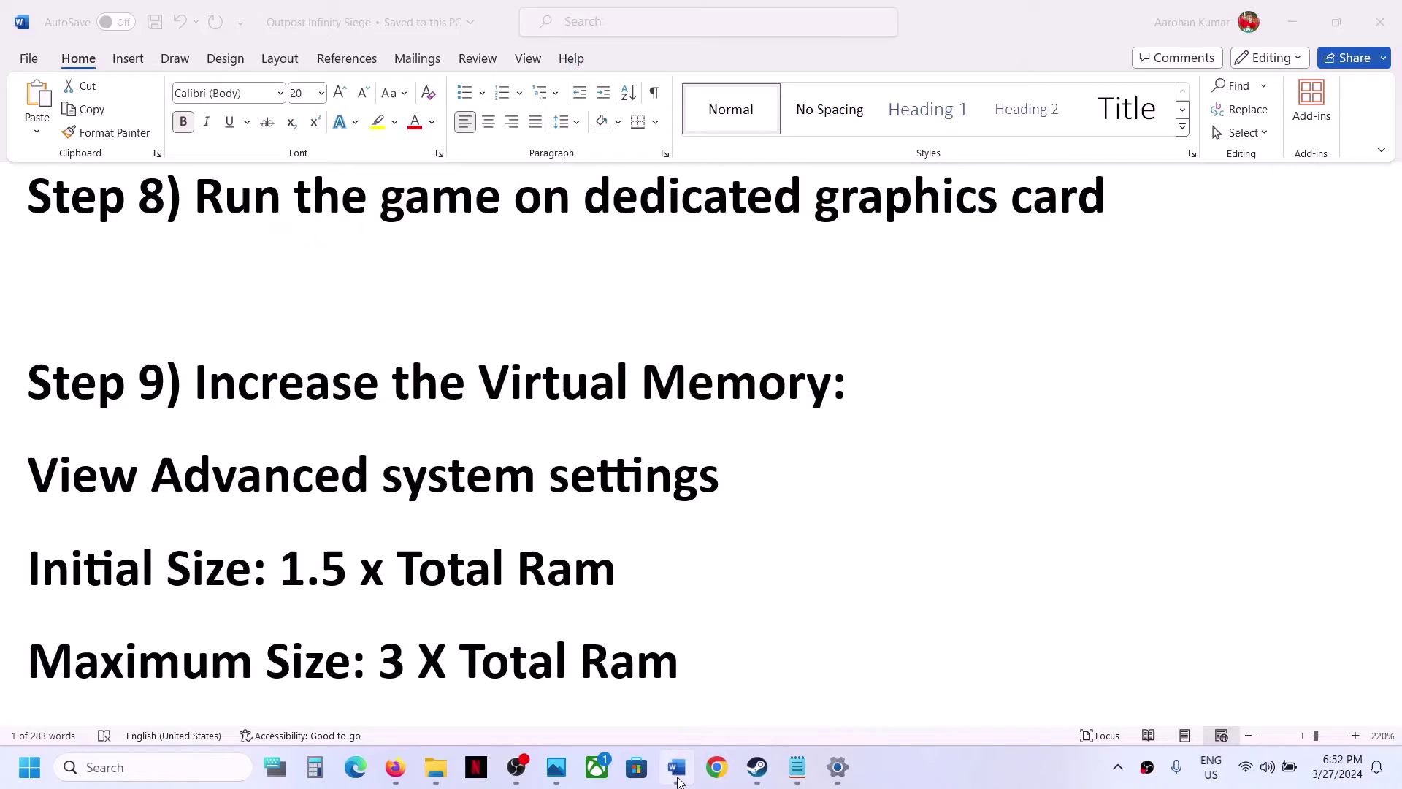
scroll(557, 479, "down", 5)
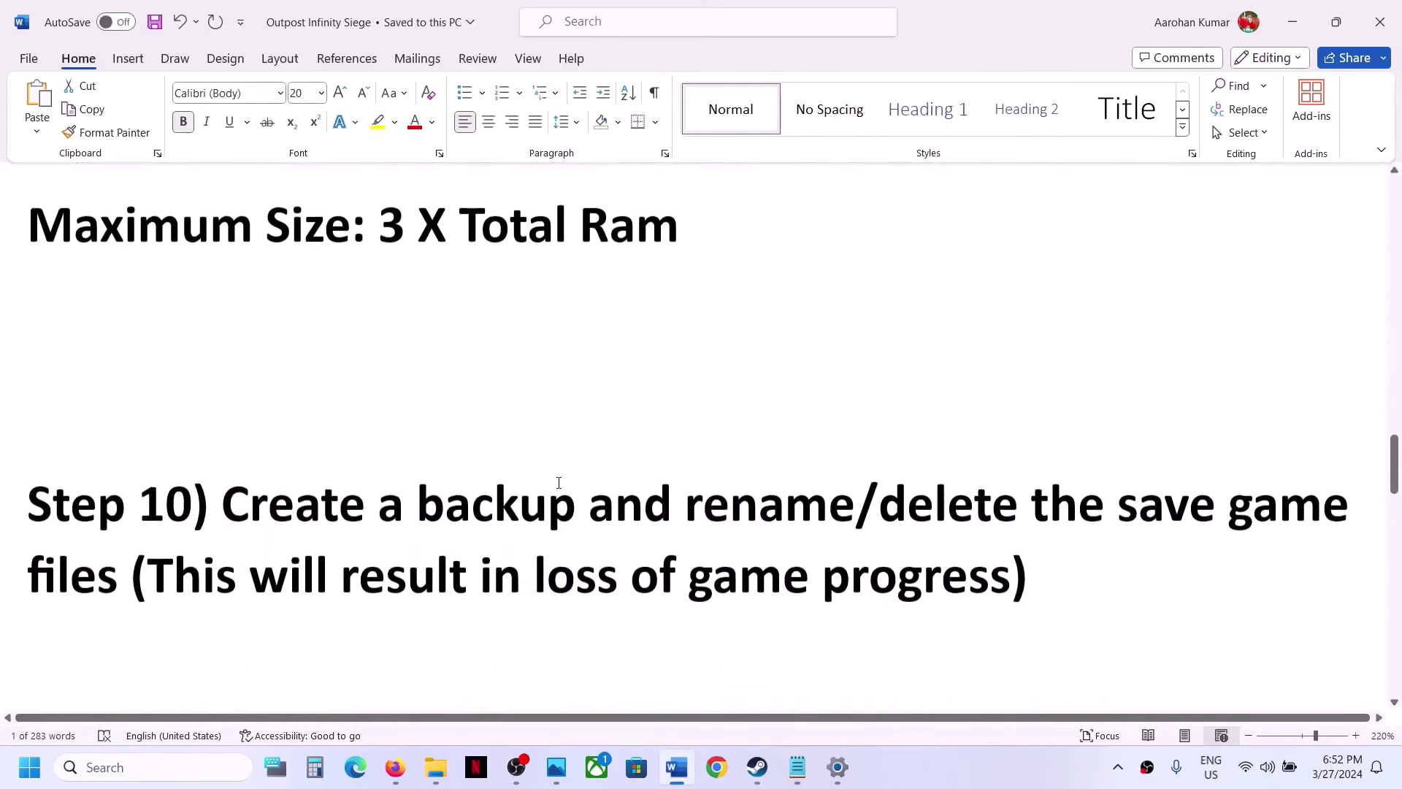
Highlight the Step 10 wording about backing up the save game files and its note on loss of game progress
left_click_drag(240, 512, 622, 475)
left_click_drag(744, 467, 981, 547)
left_click(158, 579)
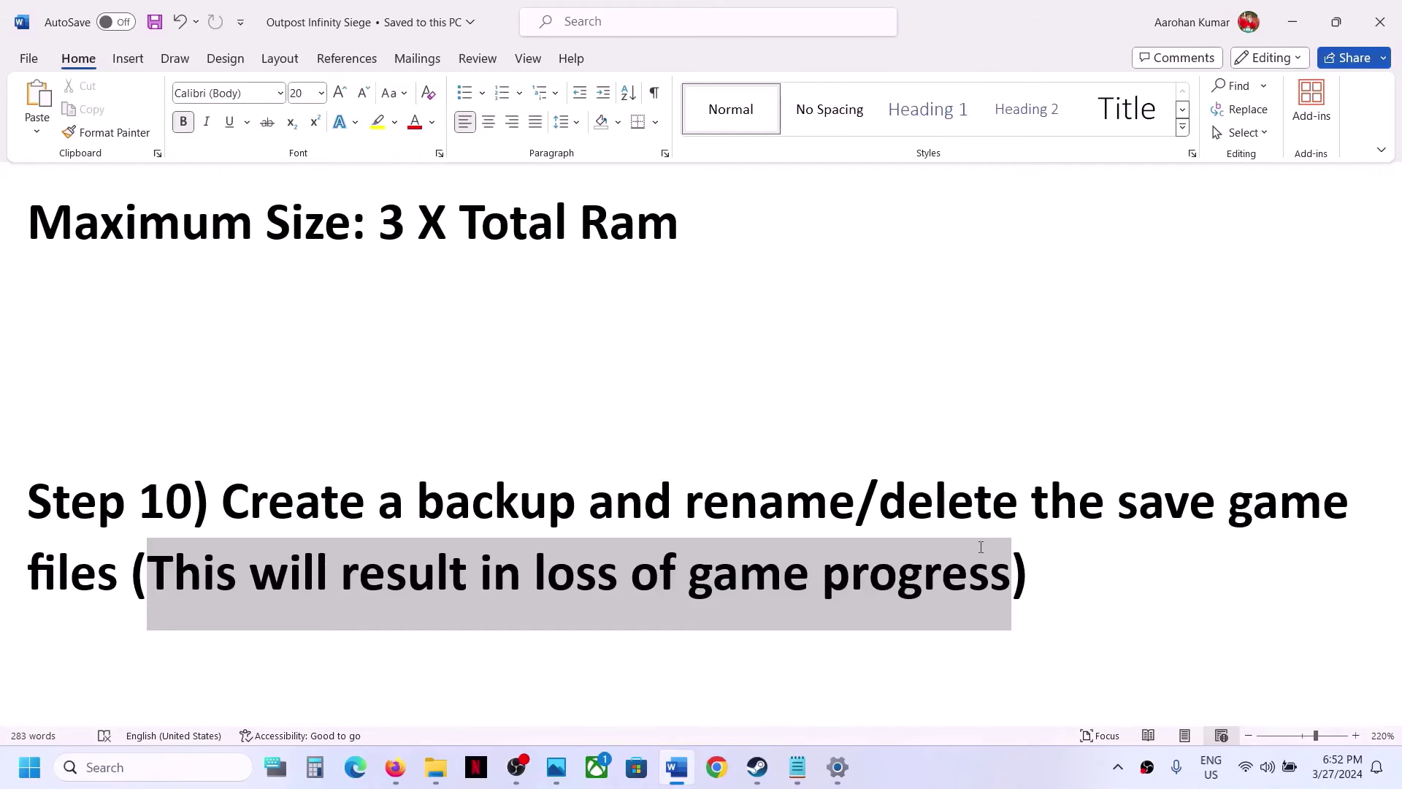
left_click_drag(981, 547, 979, 547)
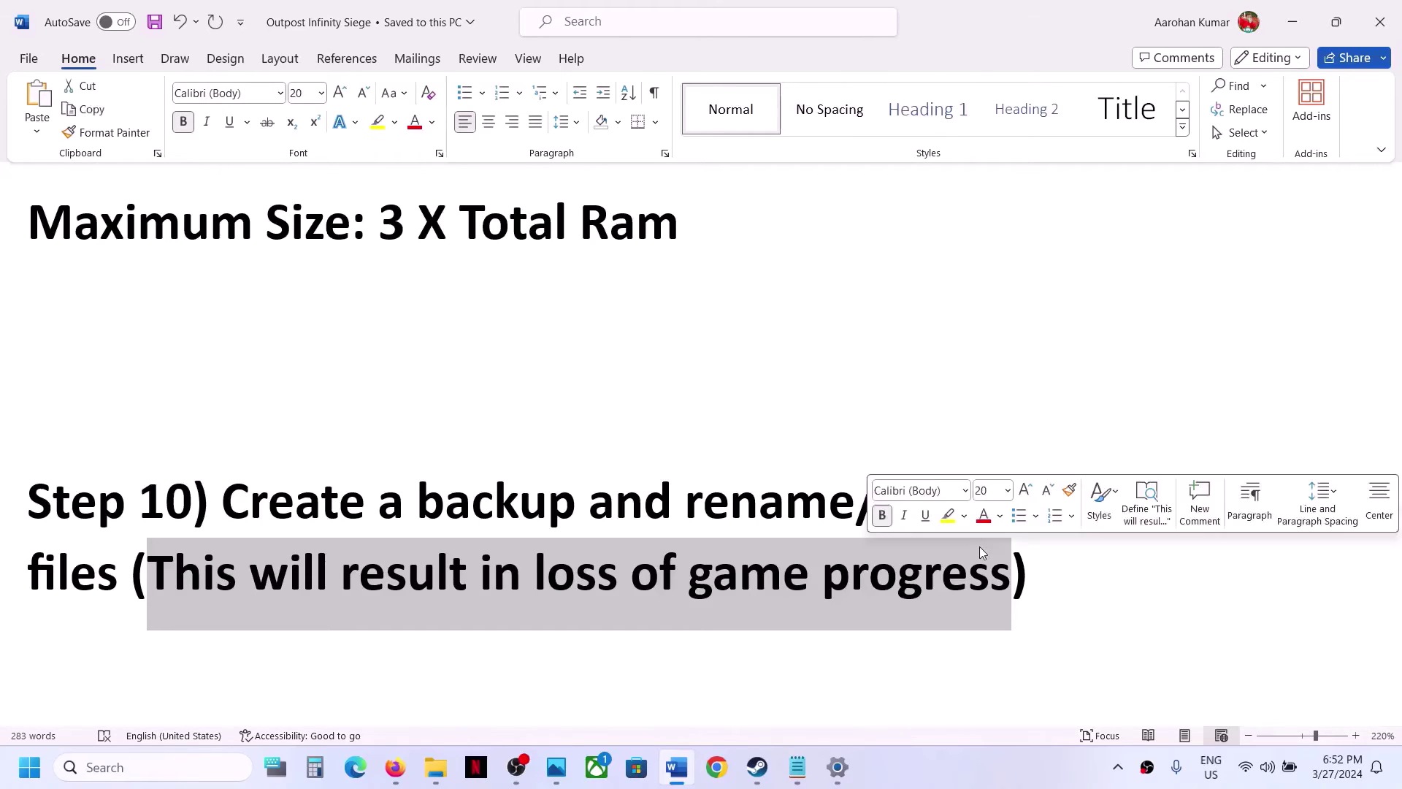
Open a new File Explorer window and browse to the user's profile folder under C:\Users
right_click(436, 766)
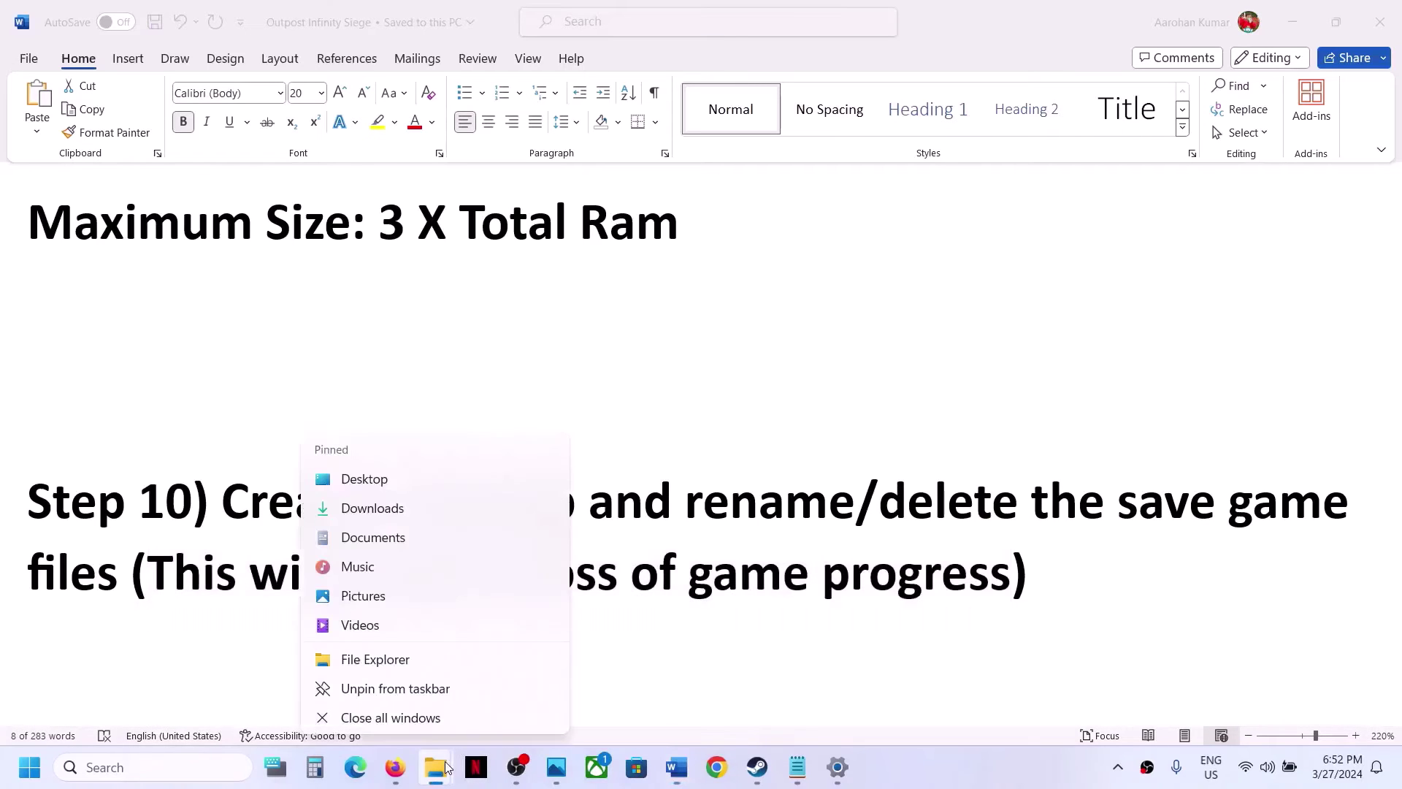
left_click(374, 666)
left_click(248, 192)
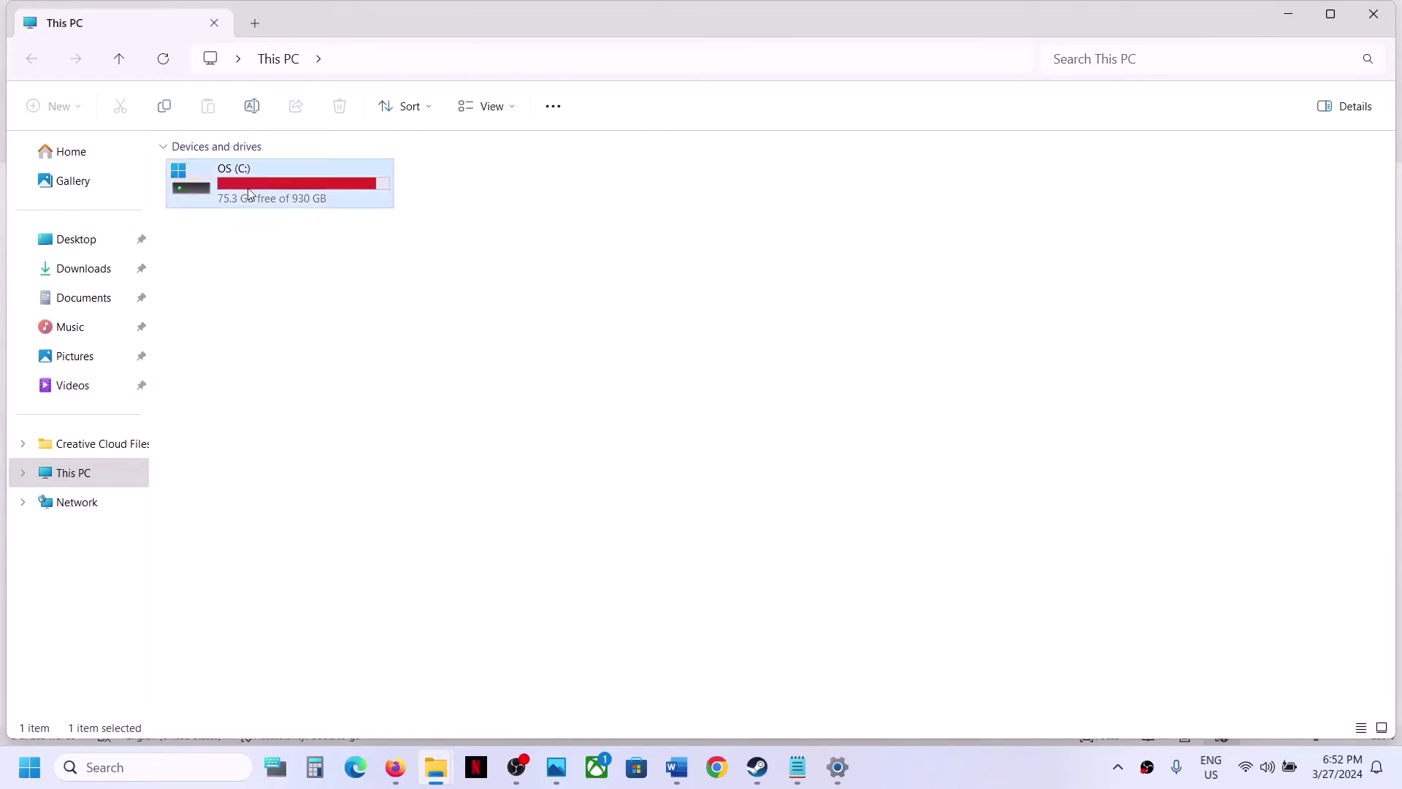
double_click(248, 192)
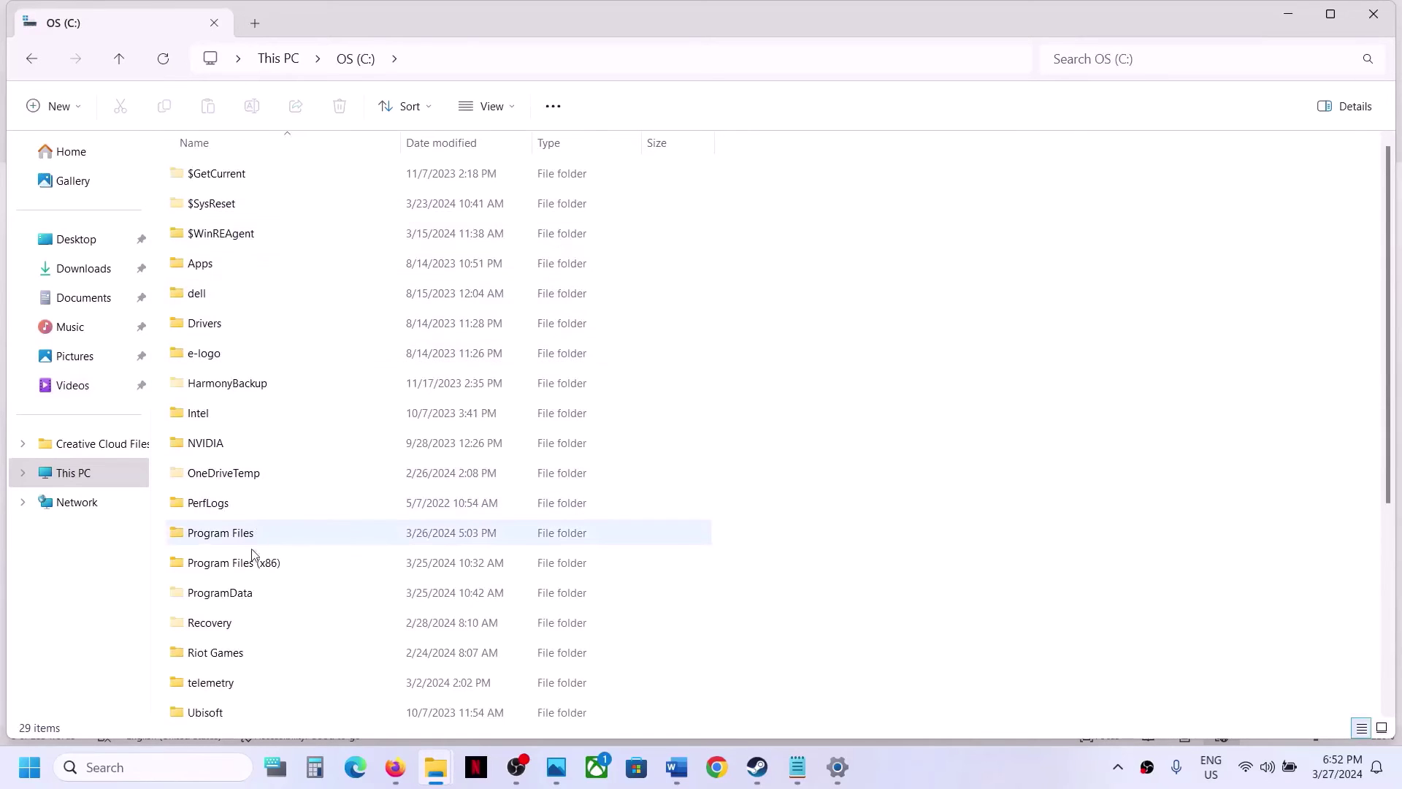
scroll(250, 563, "down", 3)
left_click(197, 544)
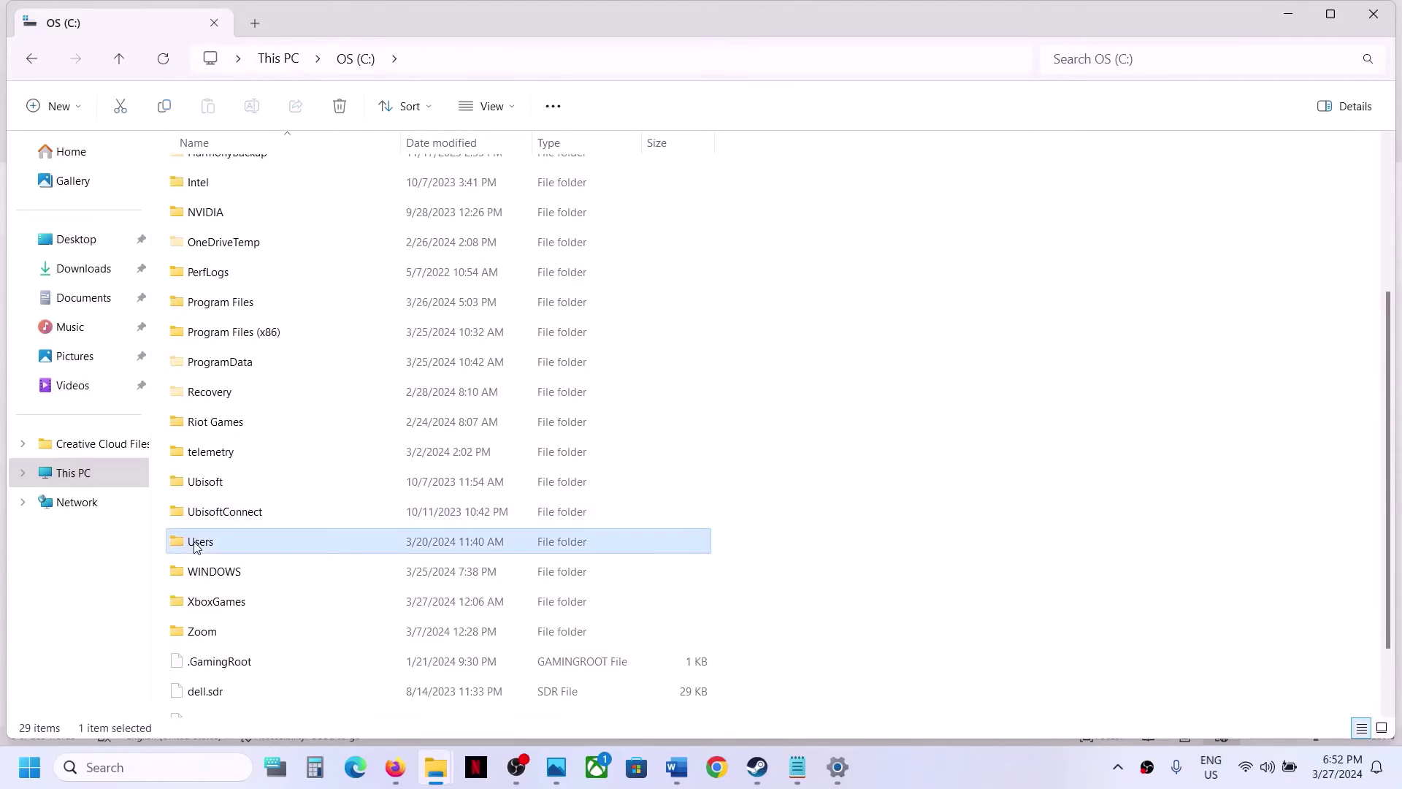
double_click(219, 547)
double_click(208, 181)
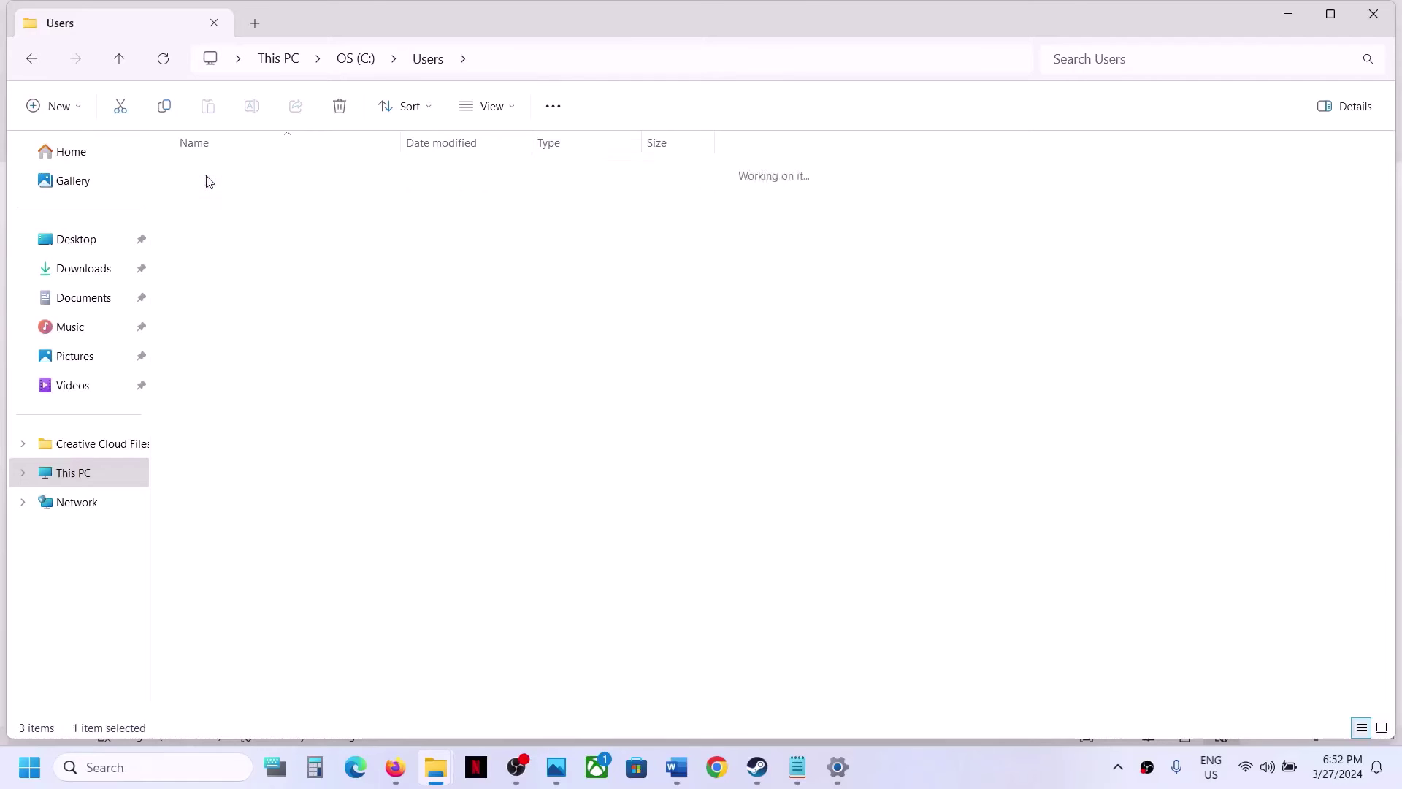
Check that the display of hidden items is enabled and open the profile's AppData\Local folder
left_click(231, 323)
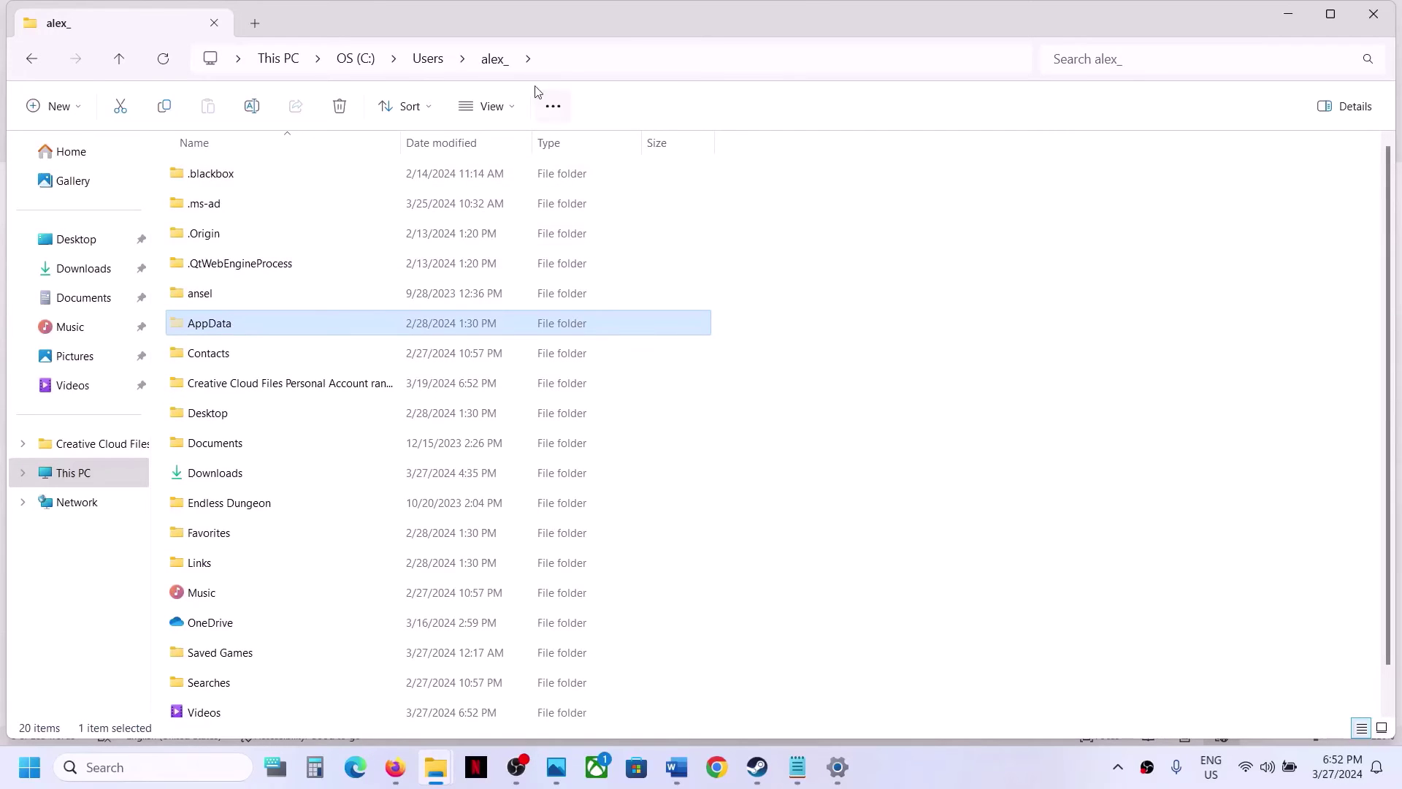
left_click(520, 108)
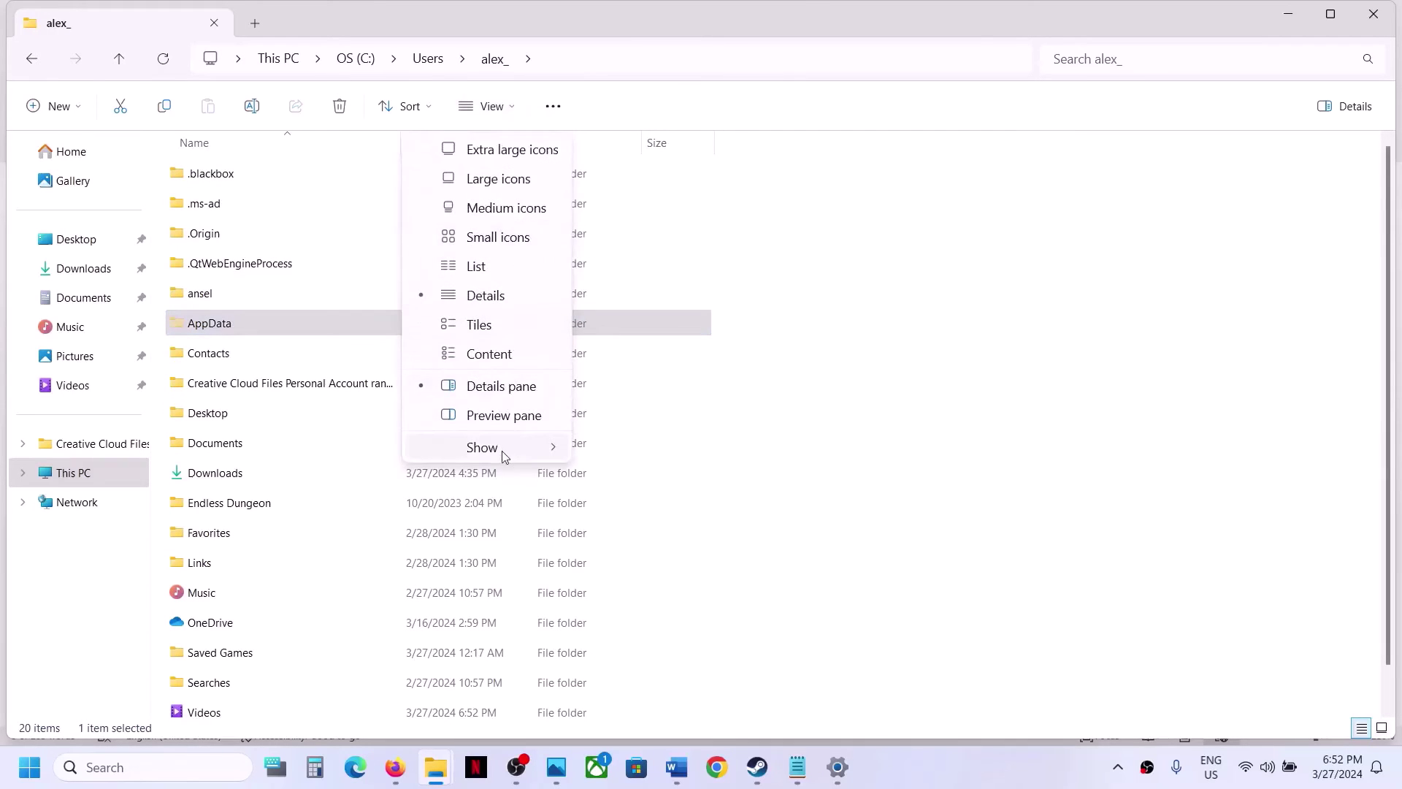
mouse_move(501, 450)
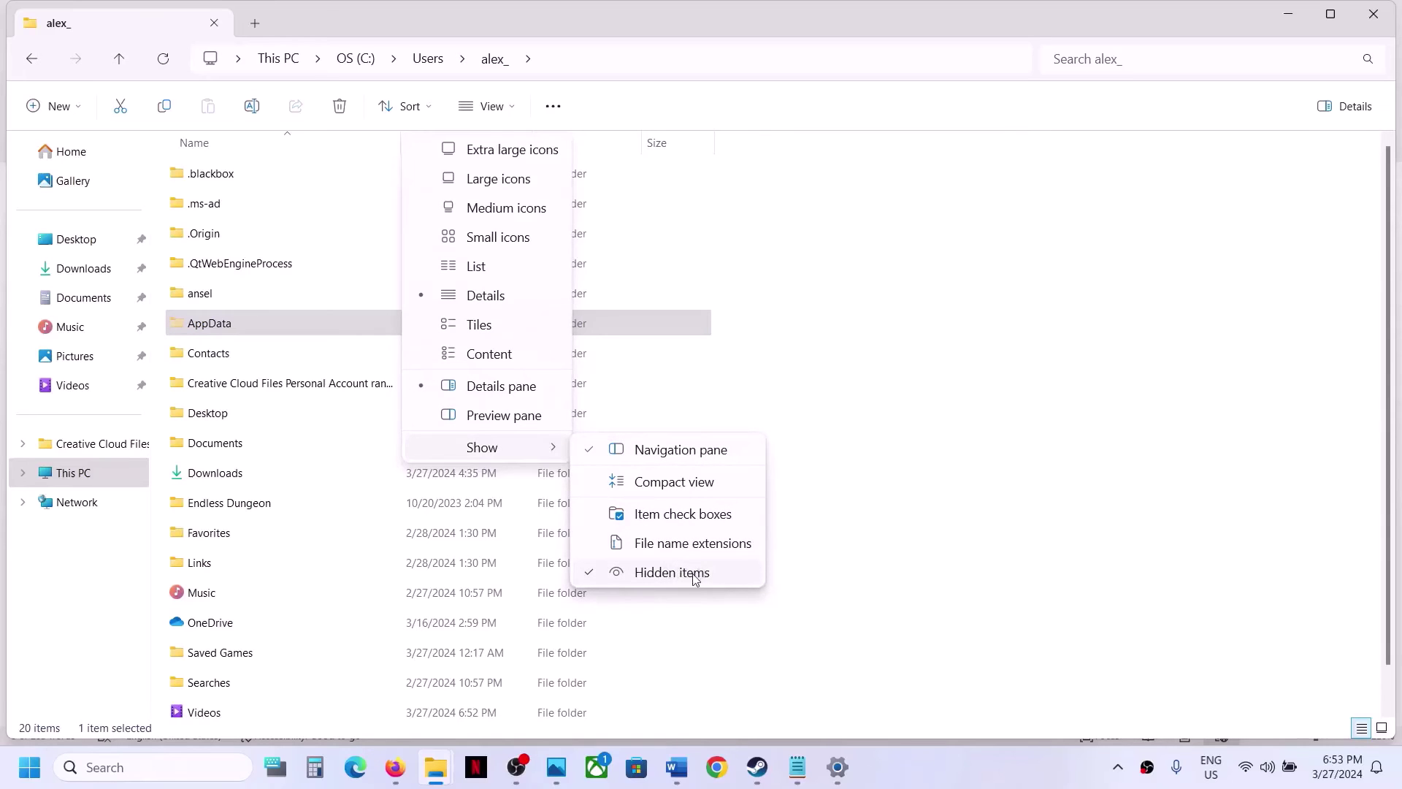
left_click(238, 320)
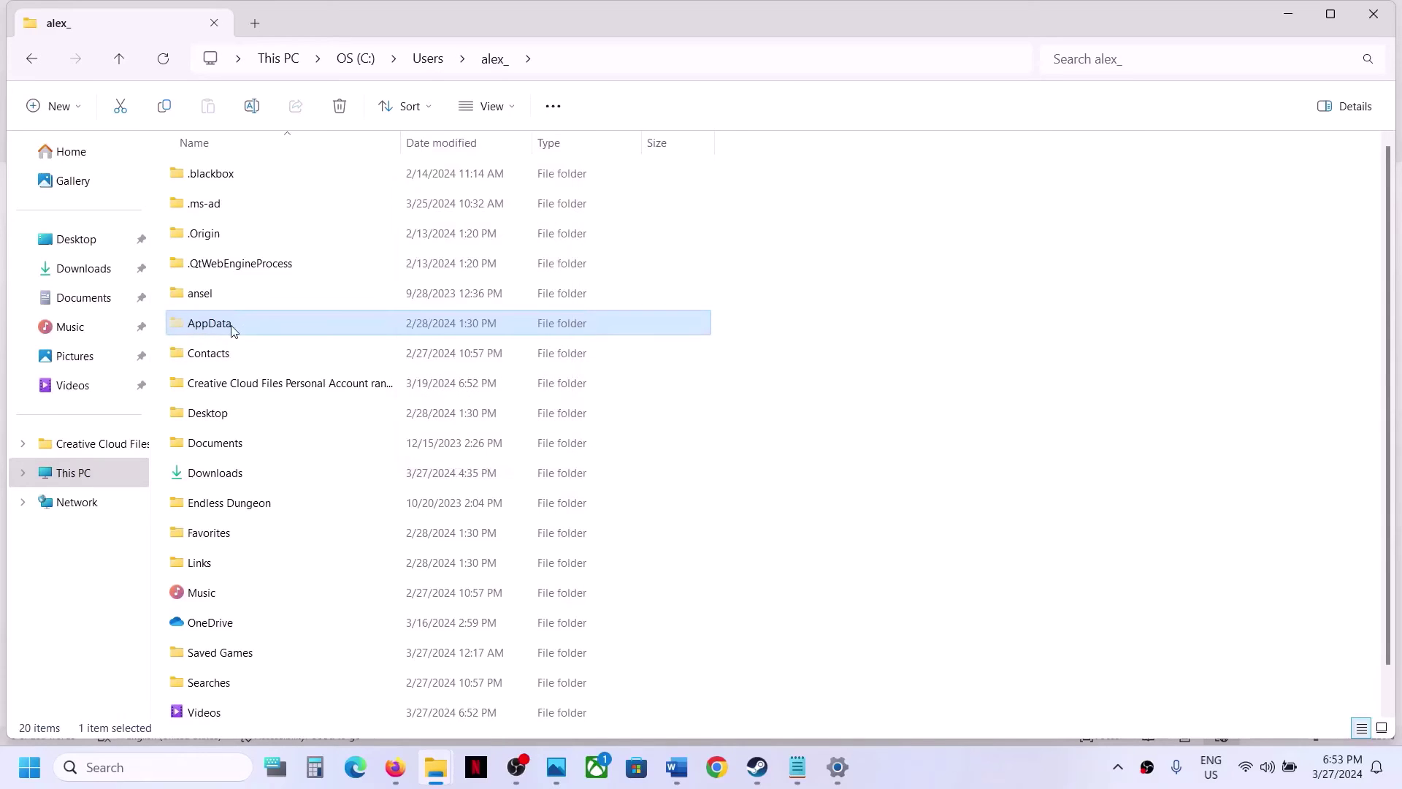
double_click(263, 324)
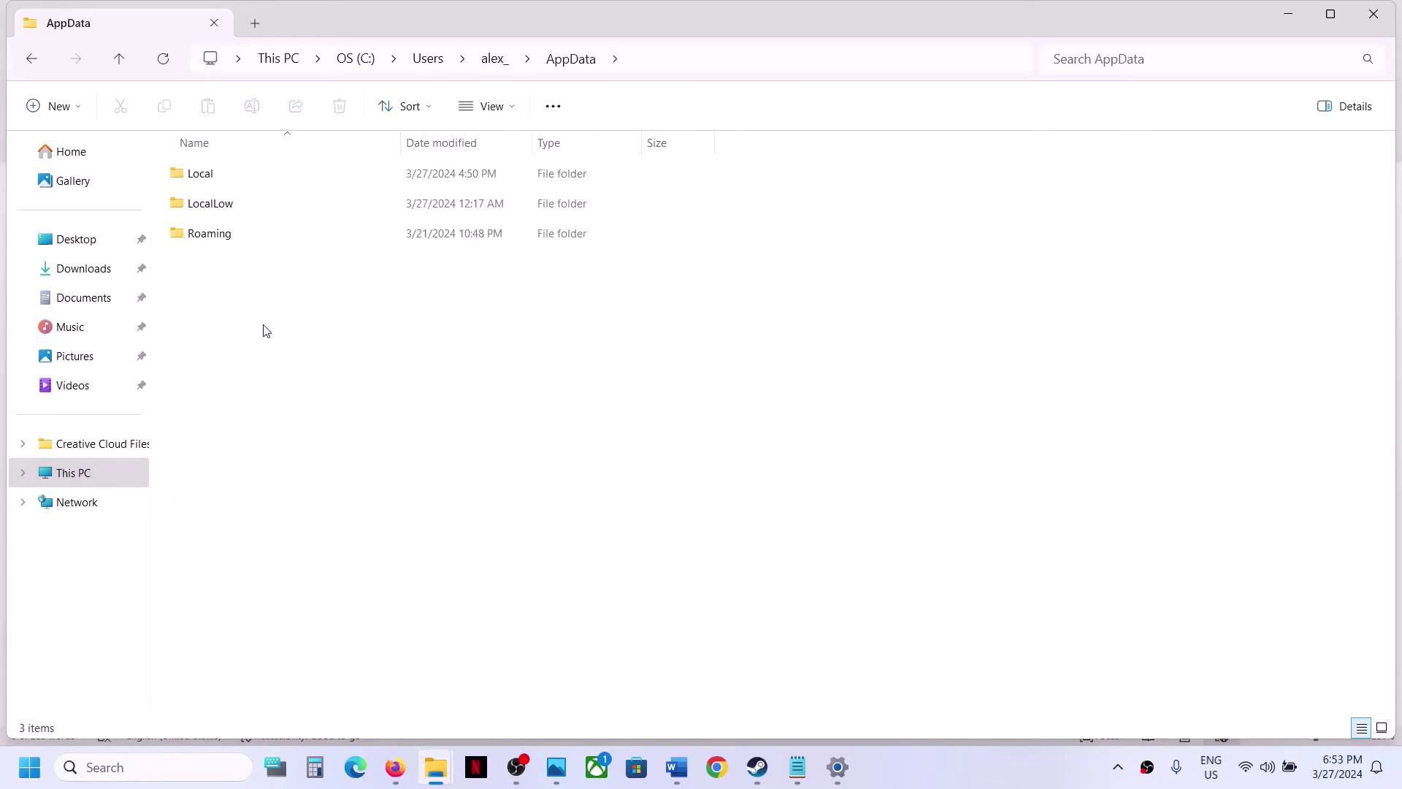
double_click(227, 175)
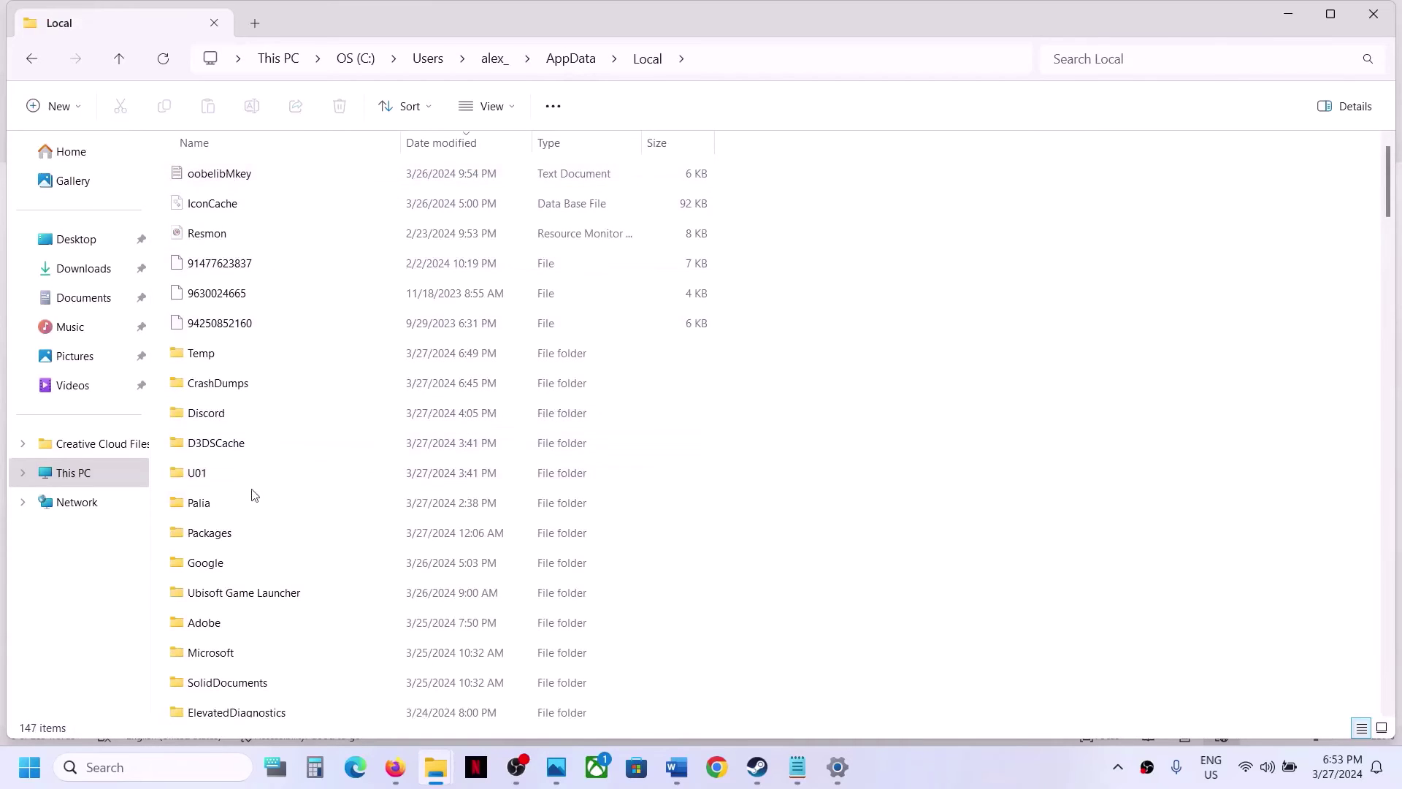
Back up the Palia folder from AppData\Local by copying it to the desktop, and return to the Local folder
left_click(216, 511)
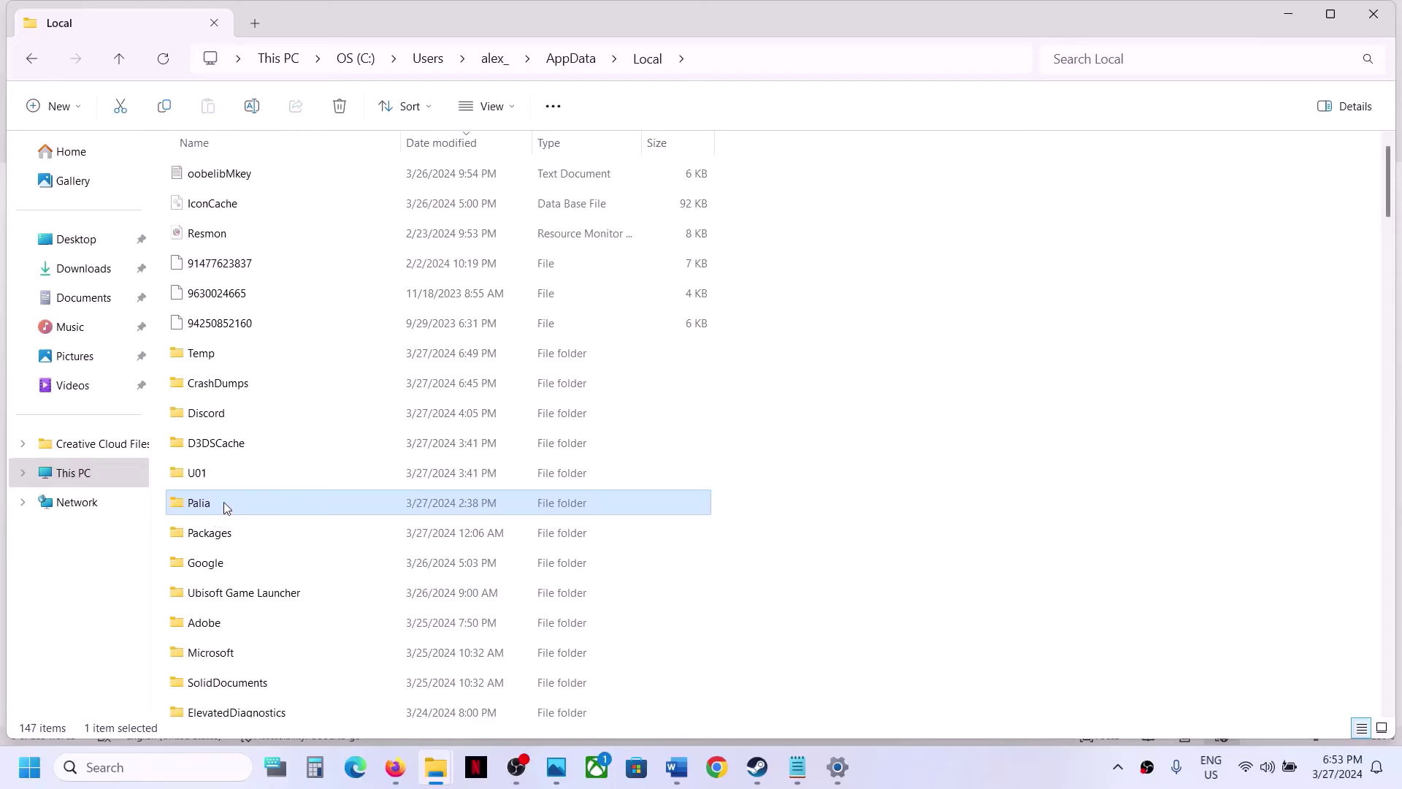
right_click(224, 502)
left_click(283, 524)
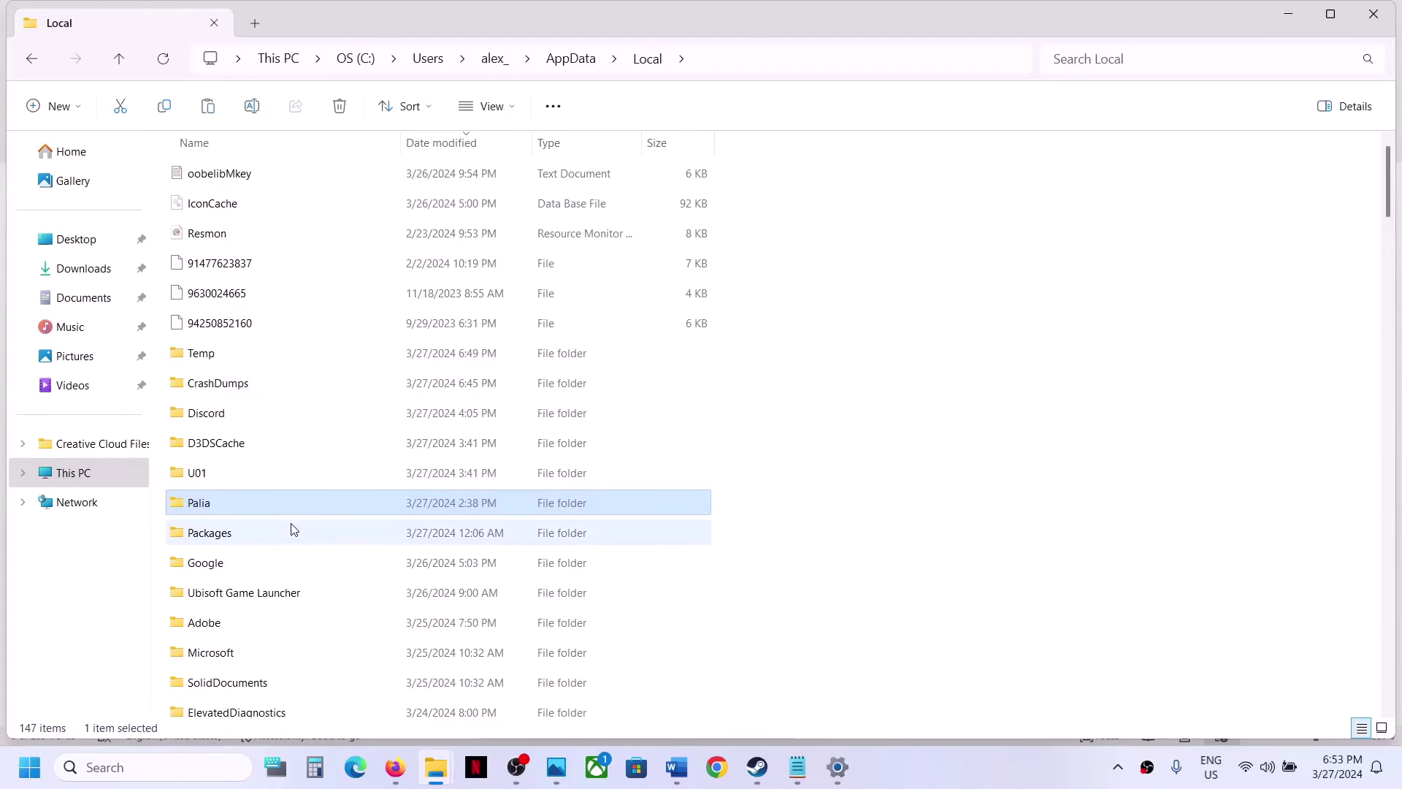
key("super+d")
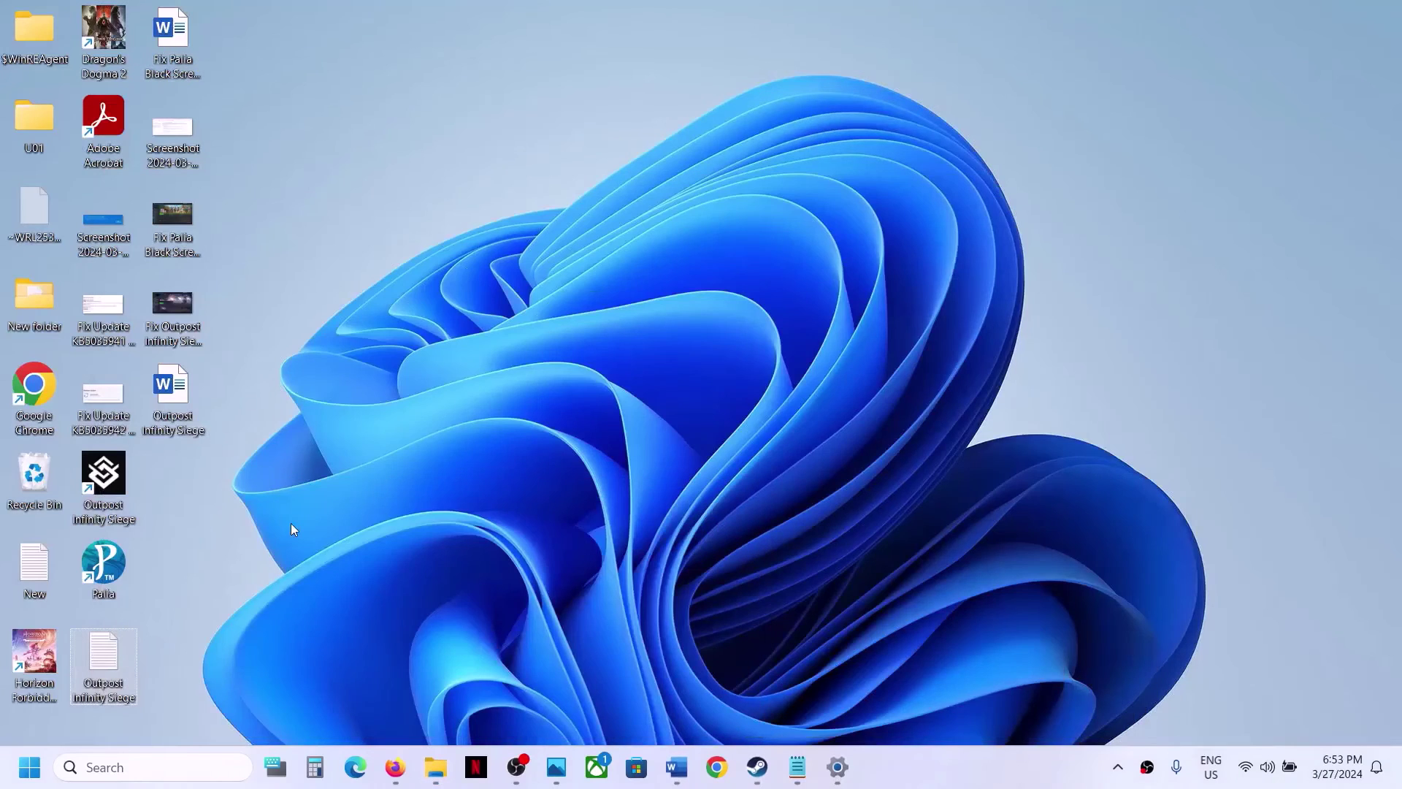
key("ctrl+v")
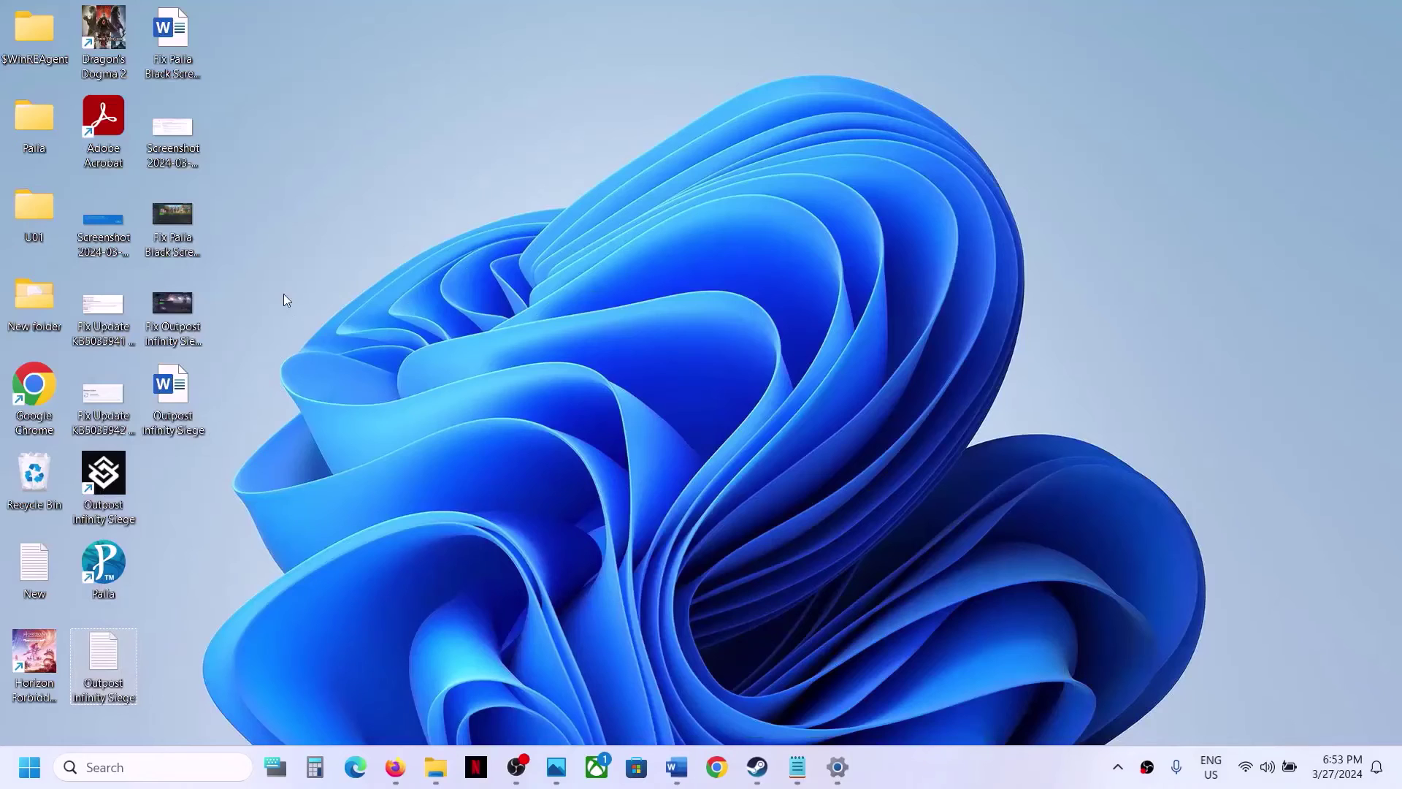
left_click(36, 120)
key("super+d")
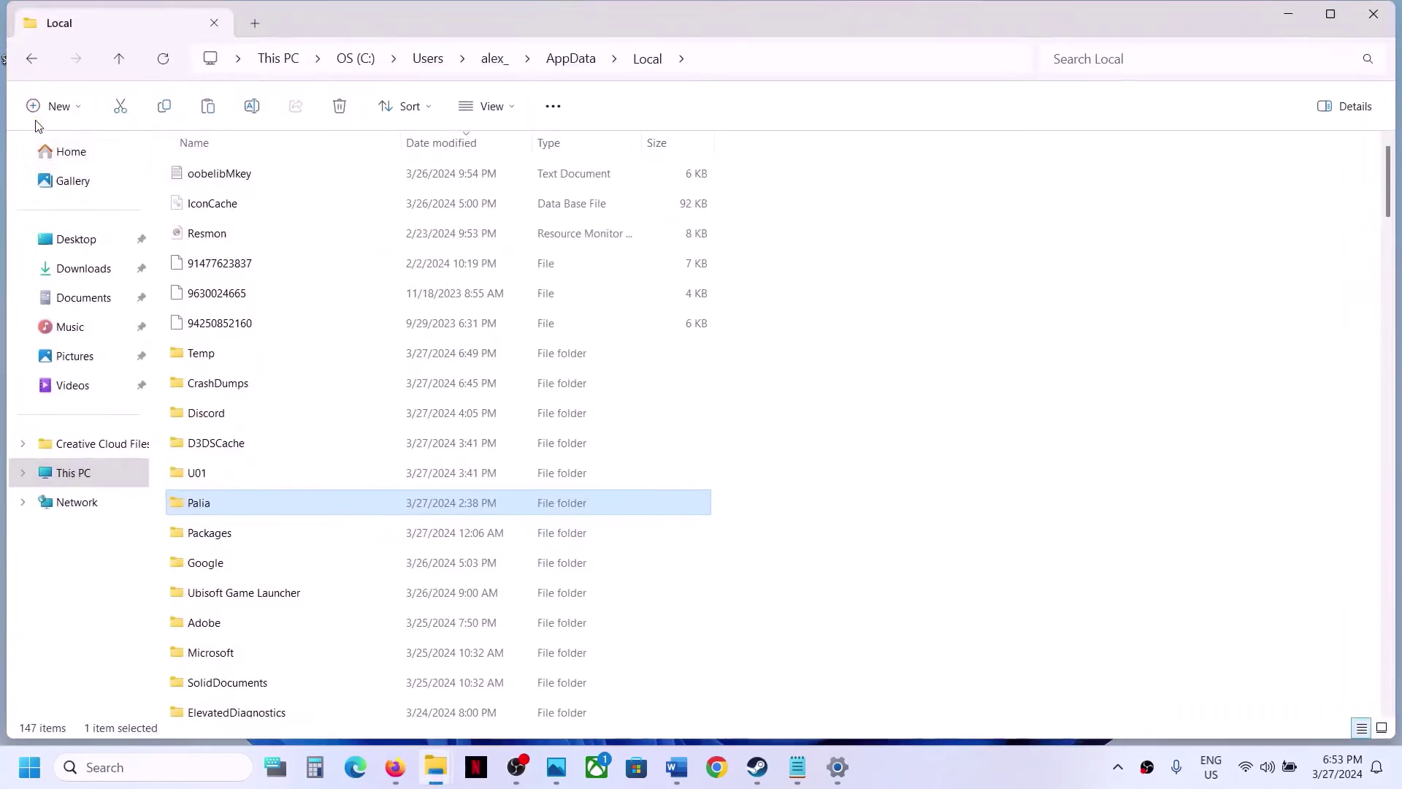
right_click(211, 505)
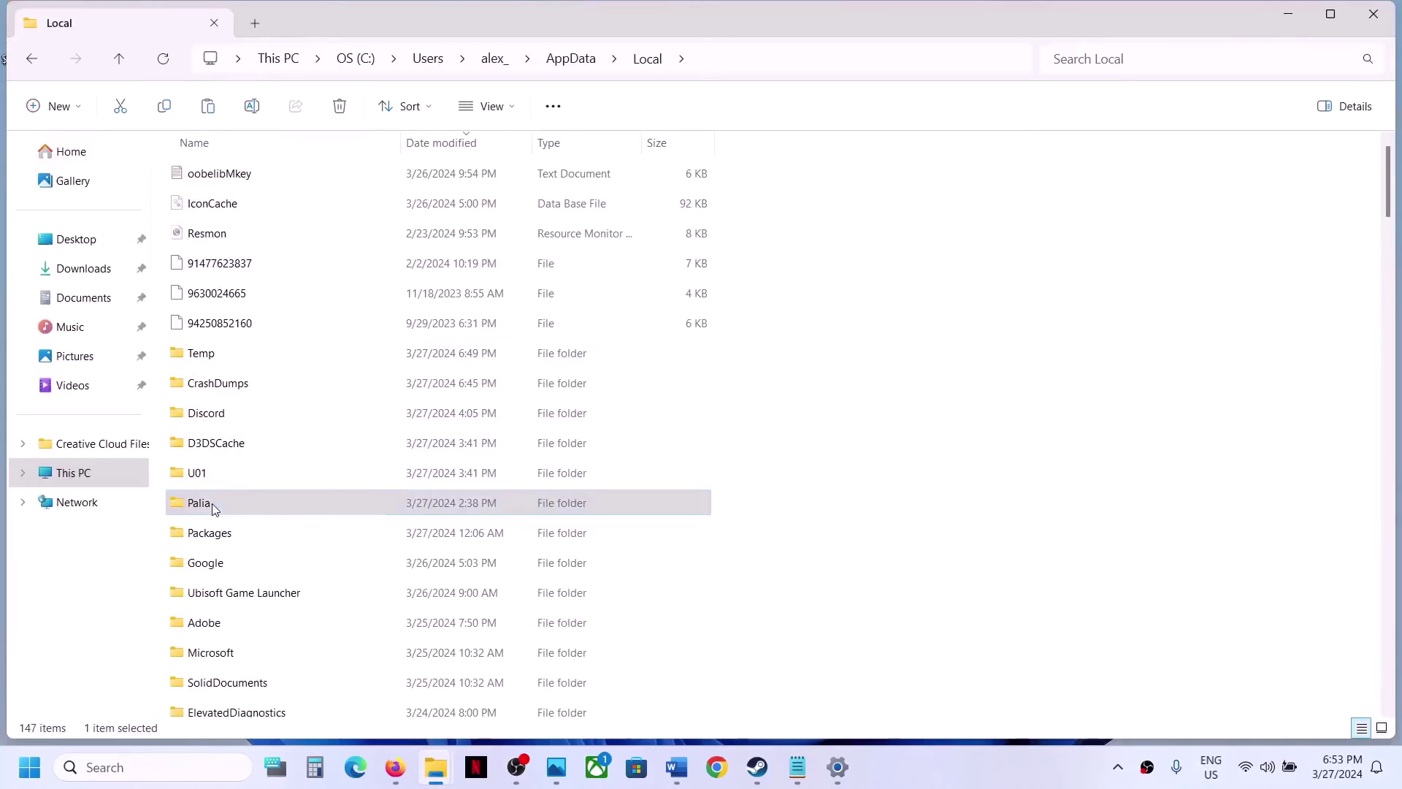
left_click(309, 524)
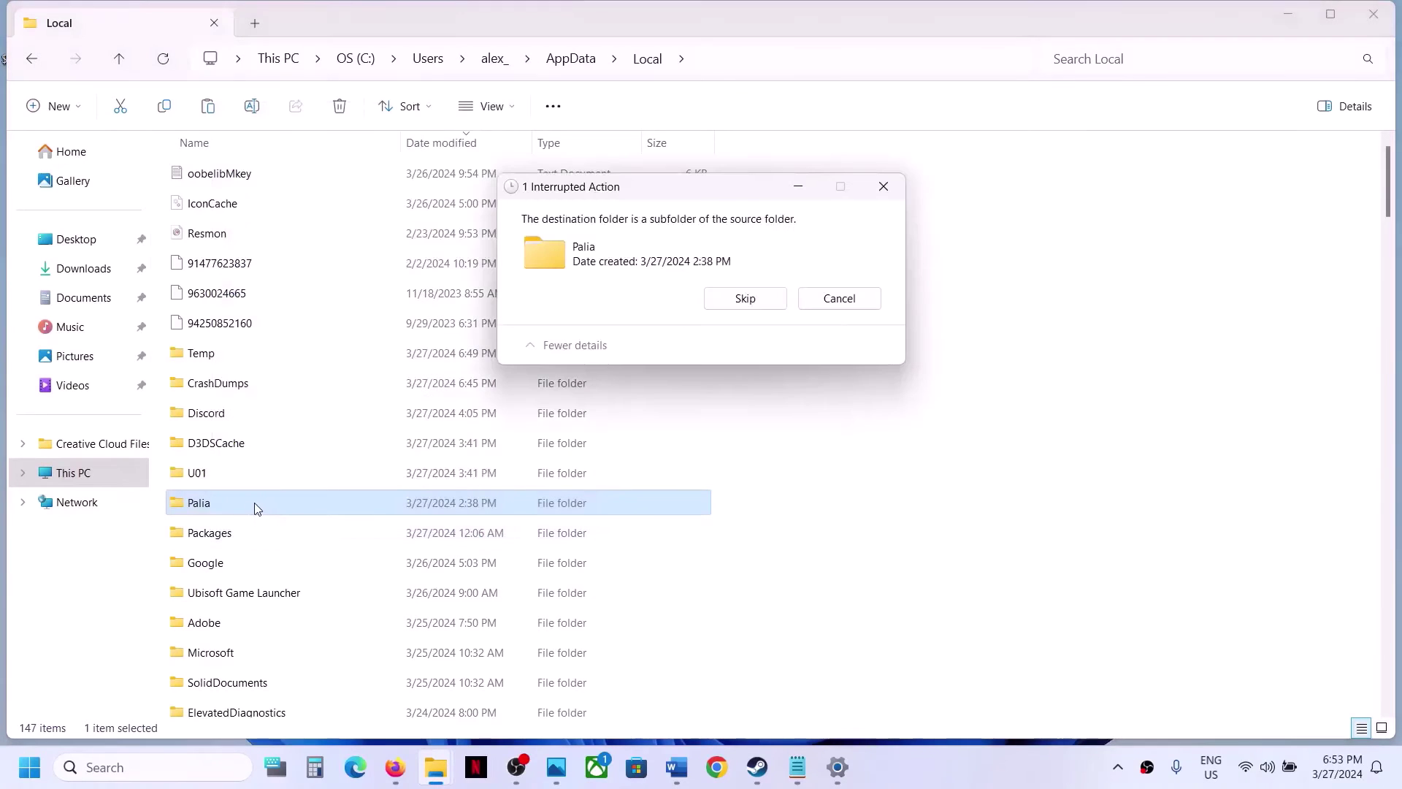
left_click(767, 303)
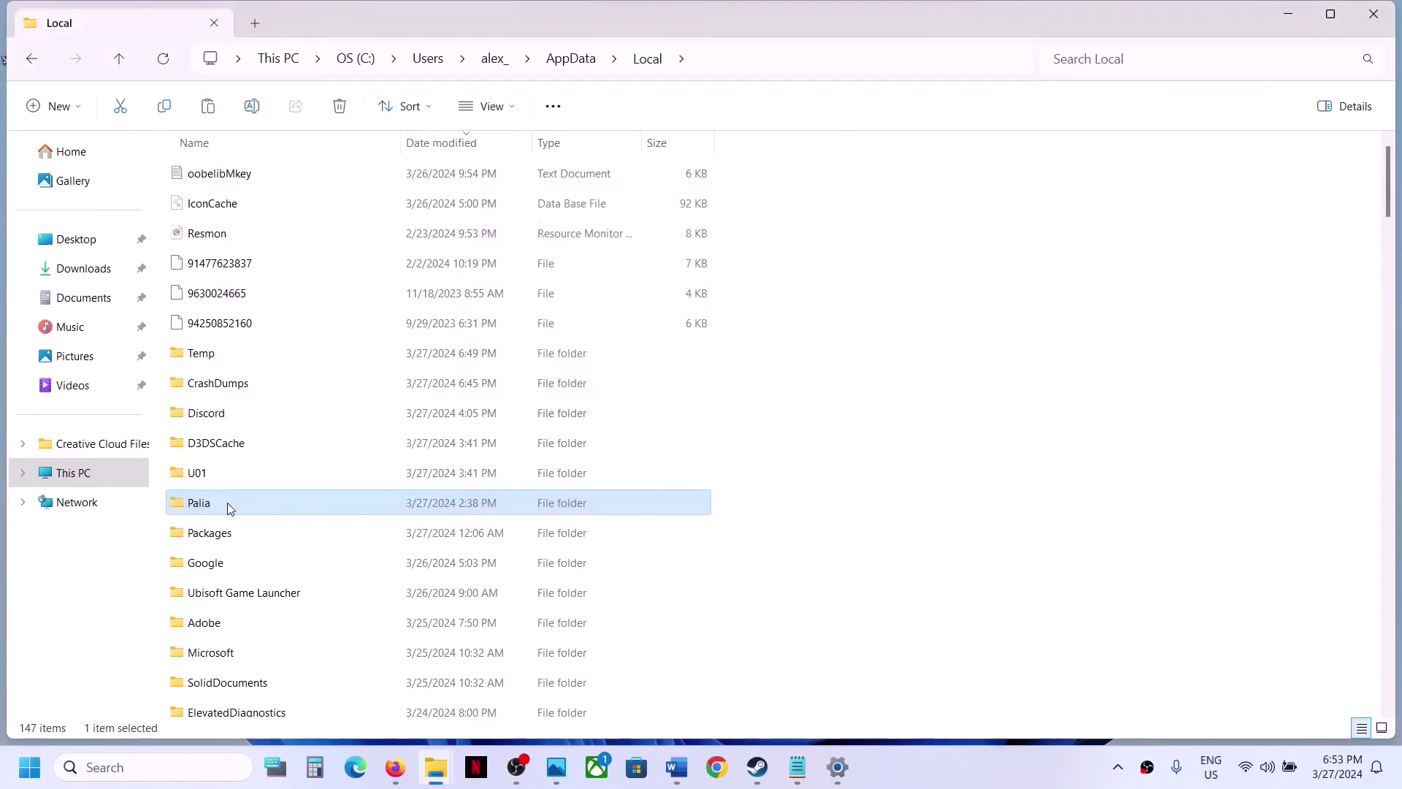
Rename the Palia folder in AppData\Local to Palia.old and switch to Palia's library page in Steam
right_click(226, 502)
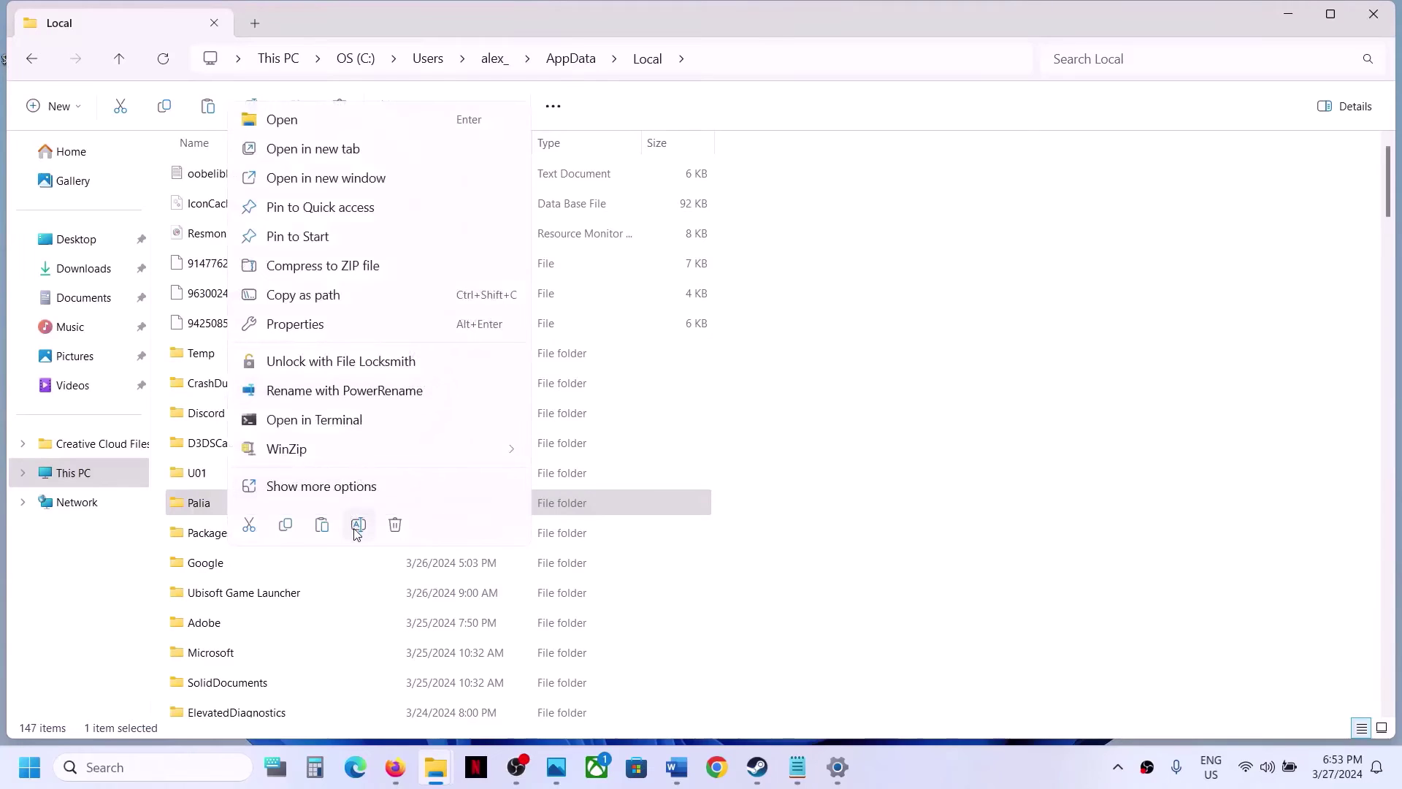
left_click(358, 524)
left_click(229, 504)
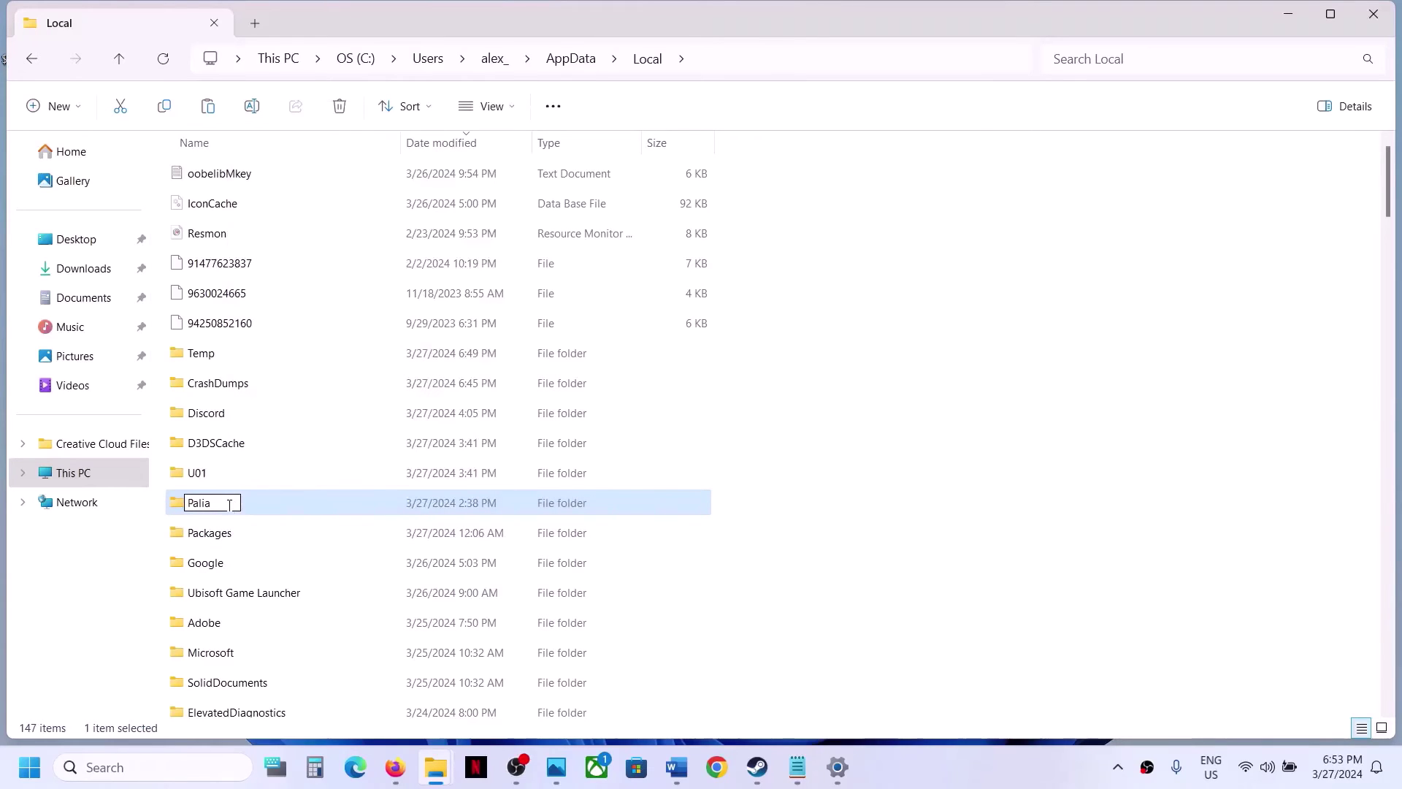
type(".old")
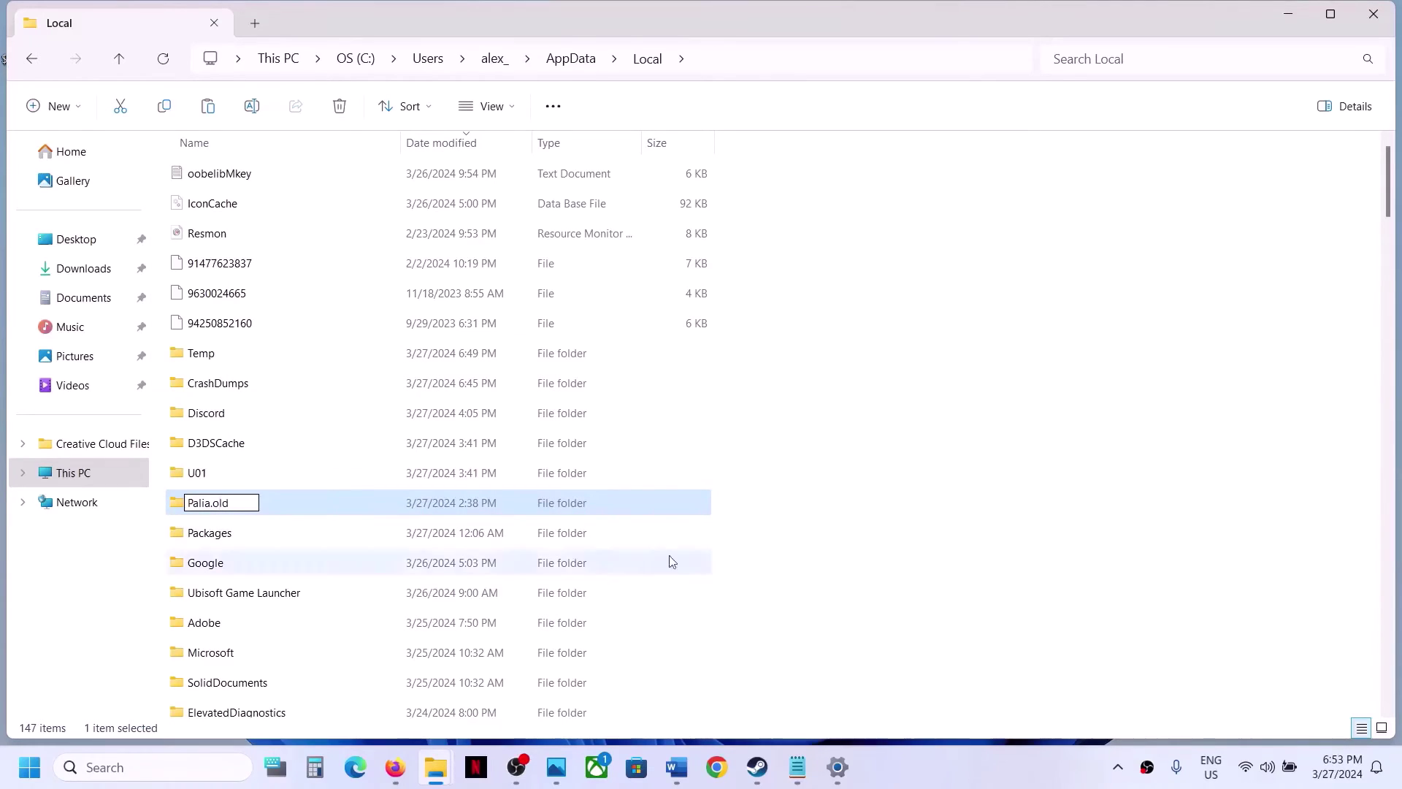
left_click(780, 599)
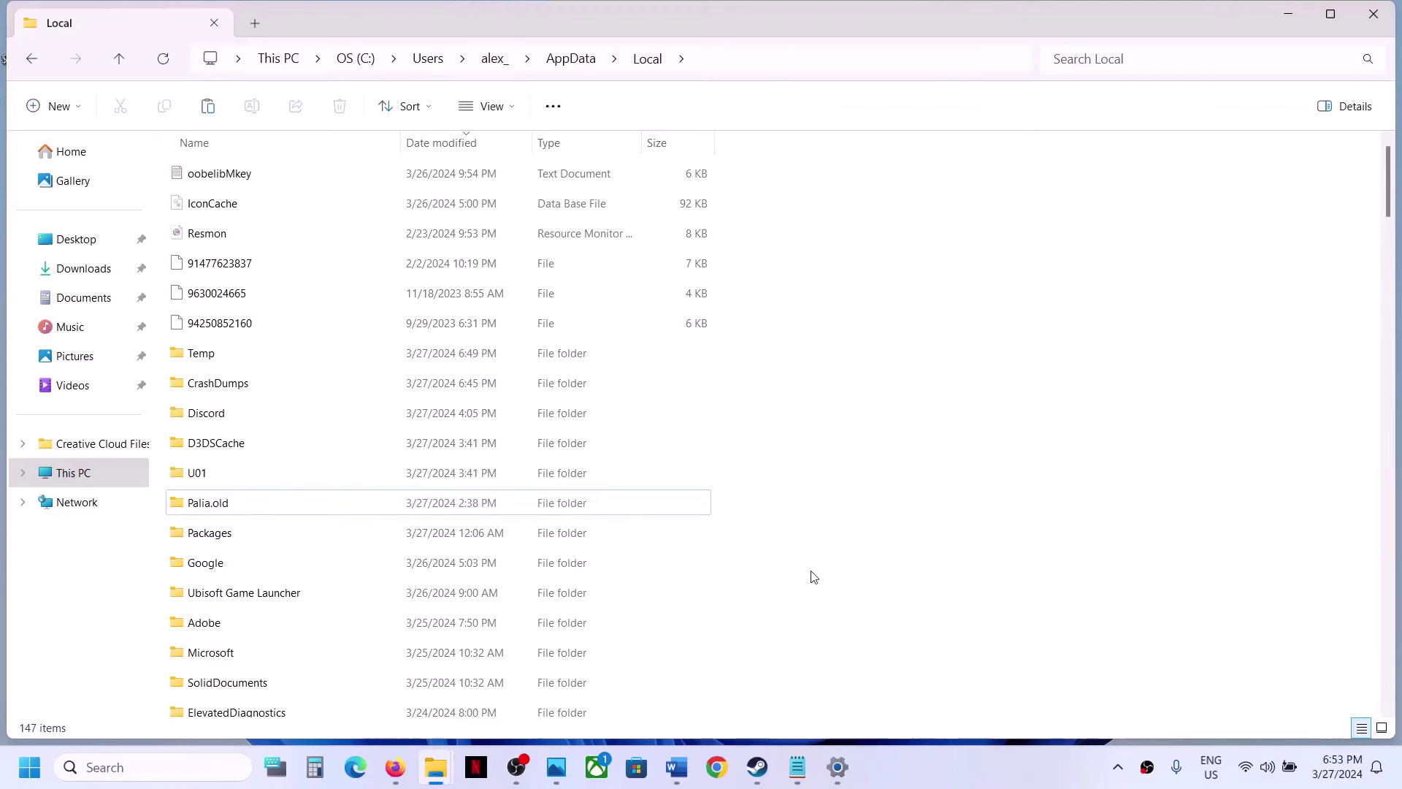
left_click(760, 776)
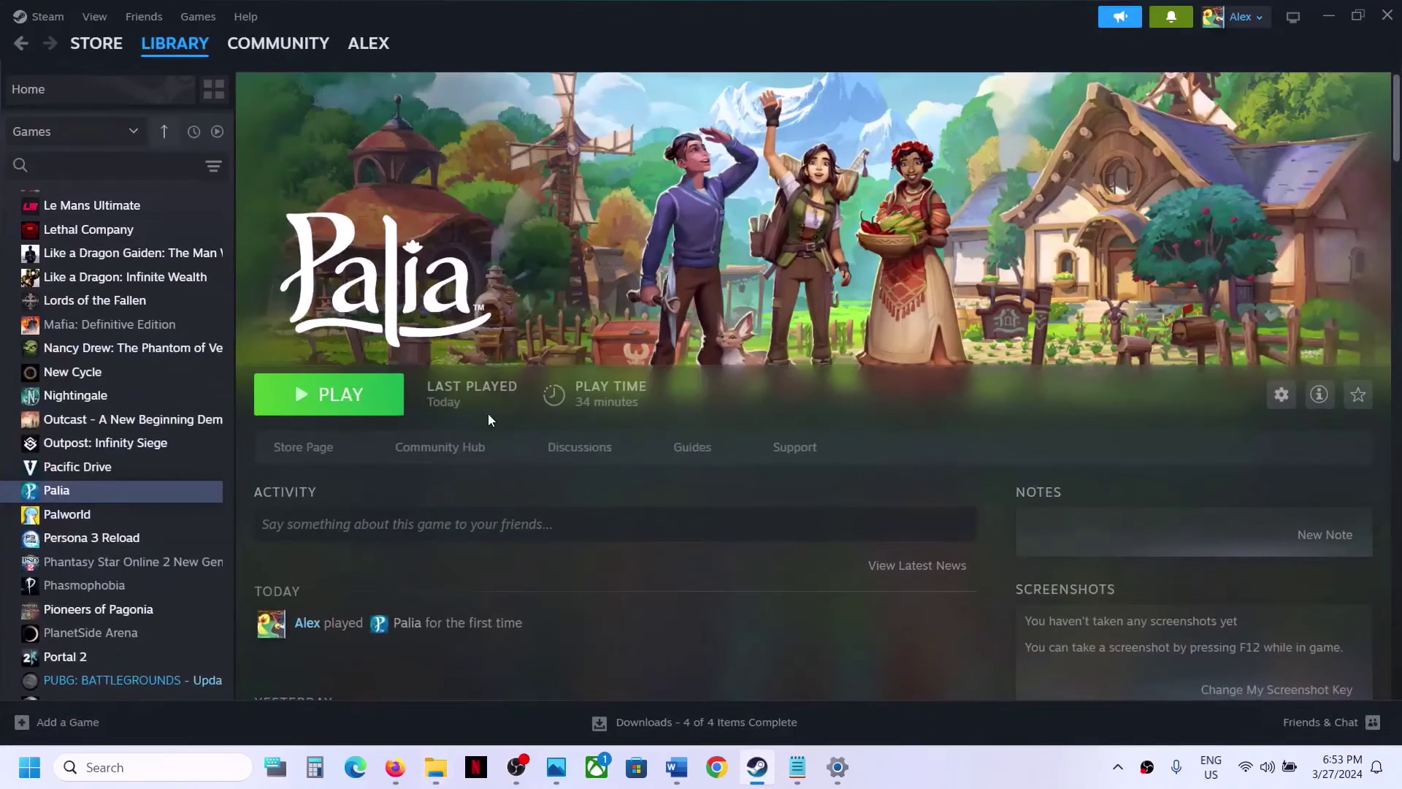
Switch to the Word document and copy the Visual C++ download link given under Step 11
left_click(677, 767)
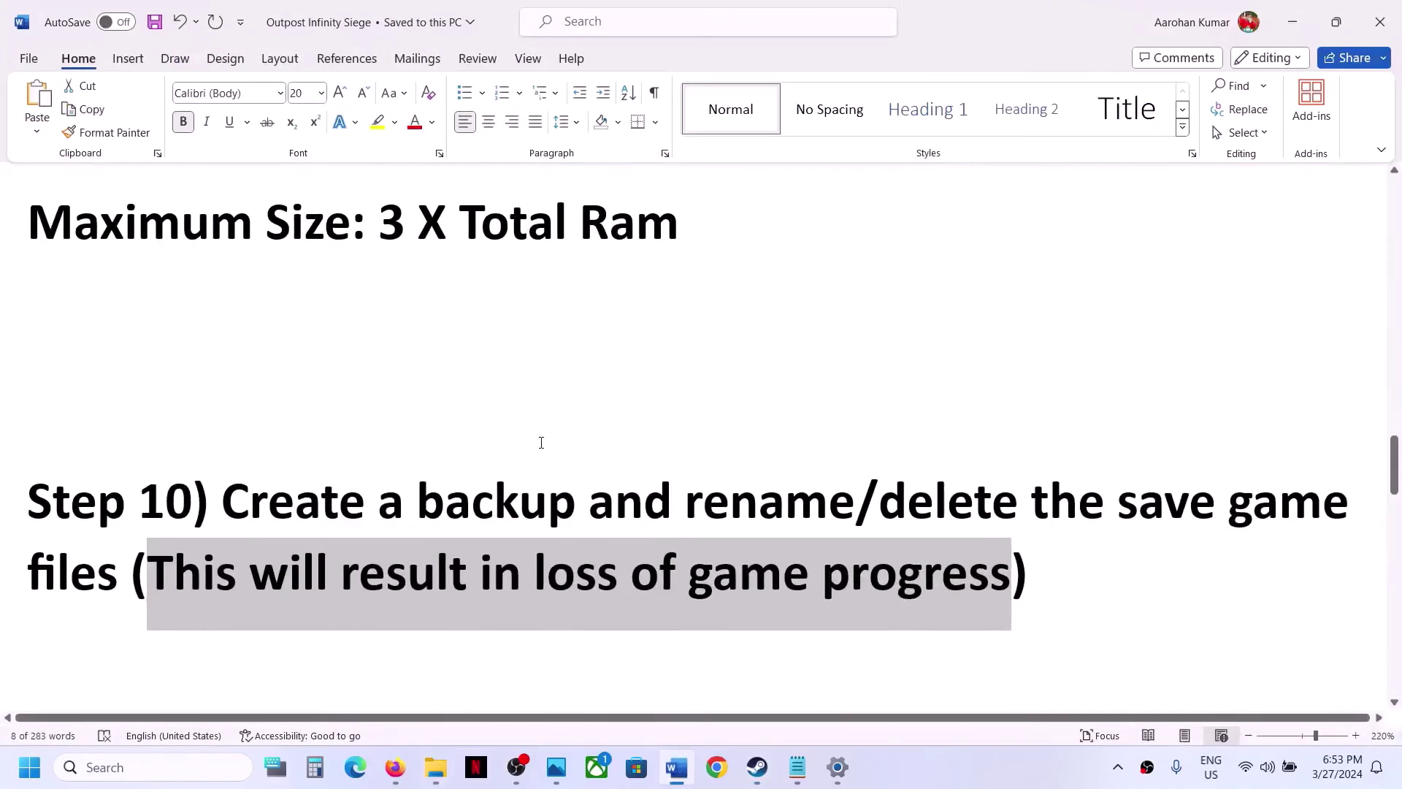
scroll(541, 441, "down", 2)
scroll(541, 441, "down", 2)
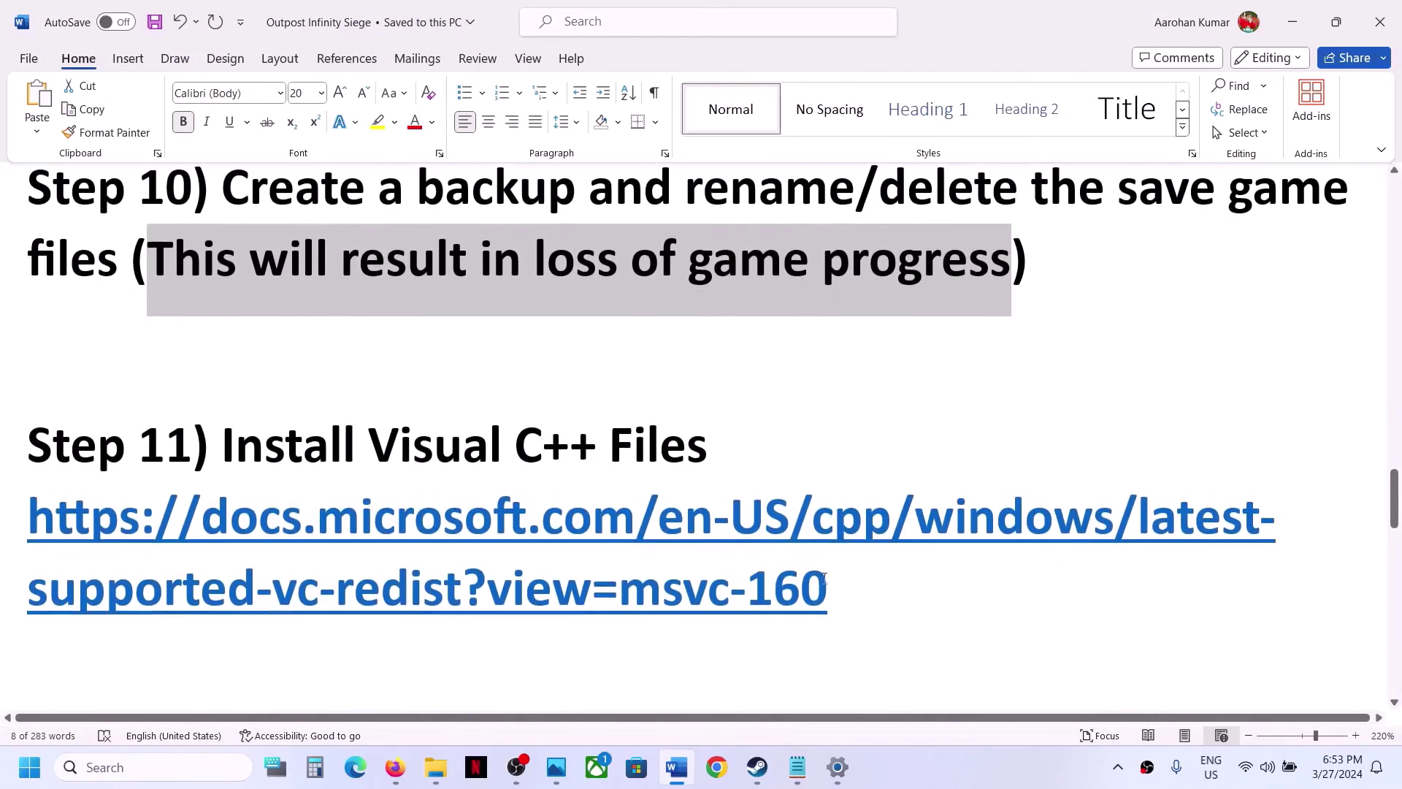
left_click_drag(845, 584, 98, 521)
key("ctrl+c")
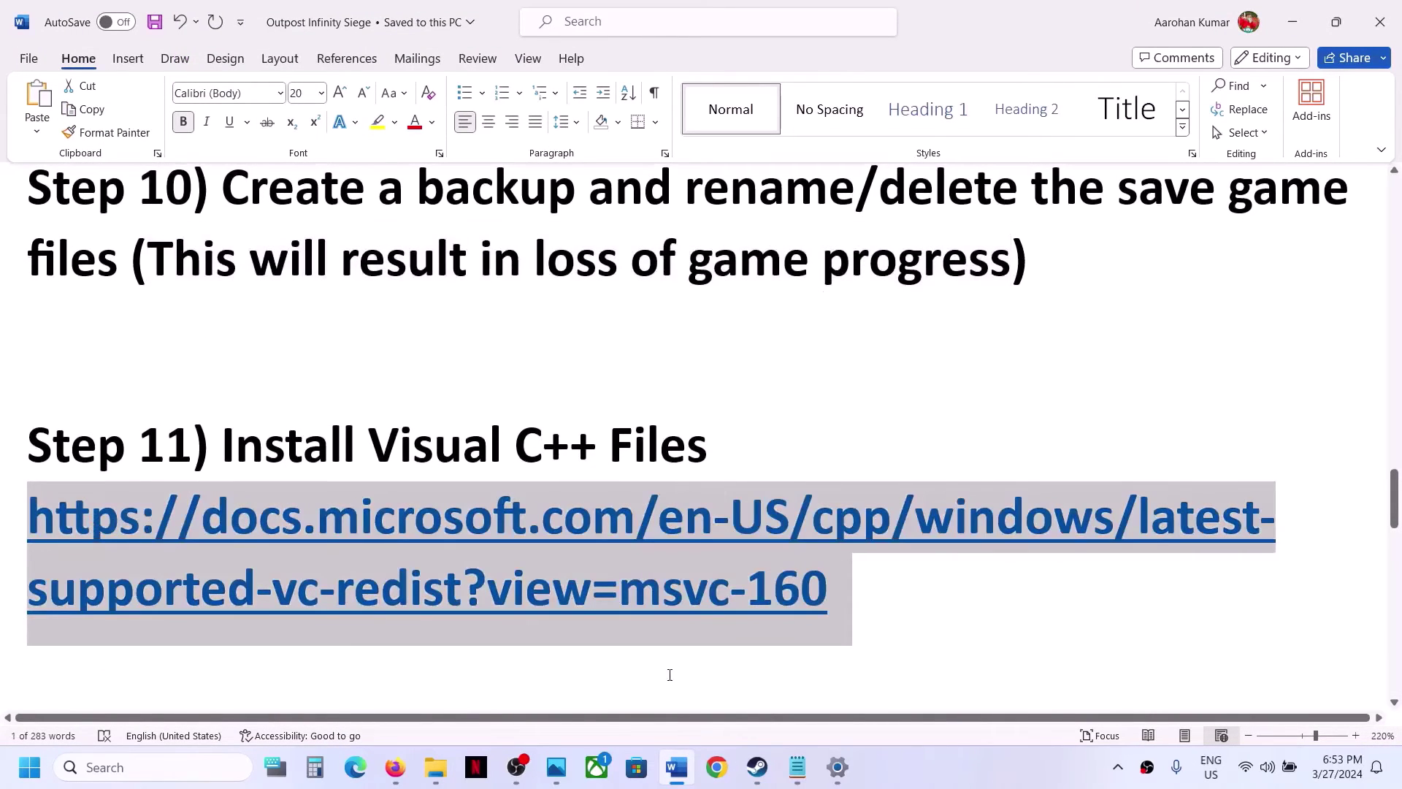
Load the copied Visual C++ Redistributable link in Chrome and maximize the browser window
left_click(716, 767)
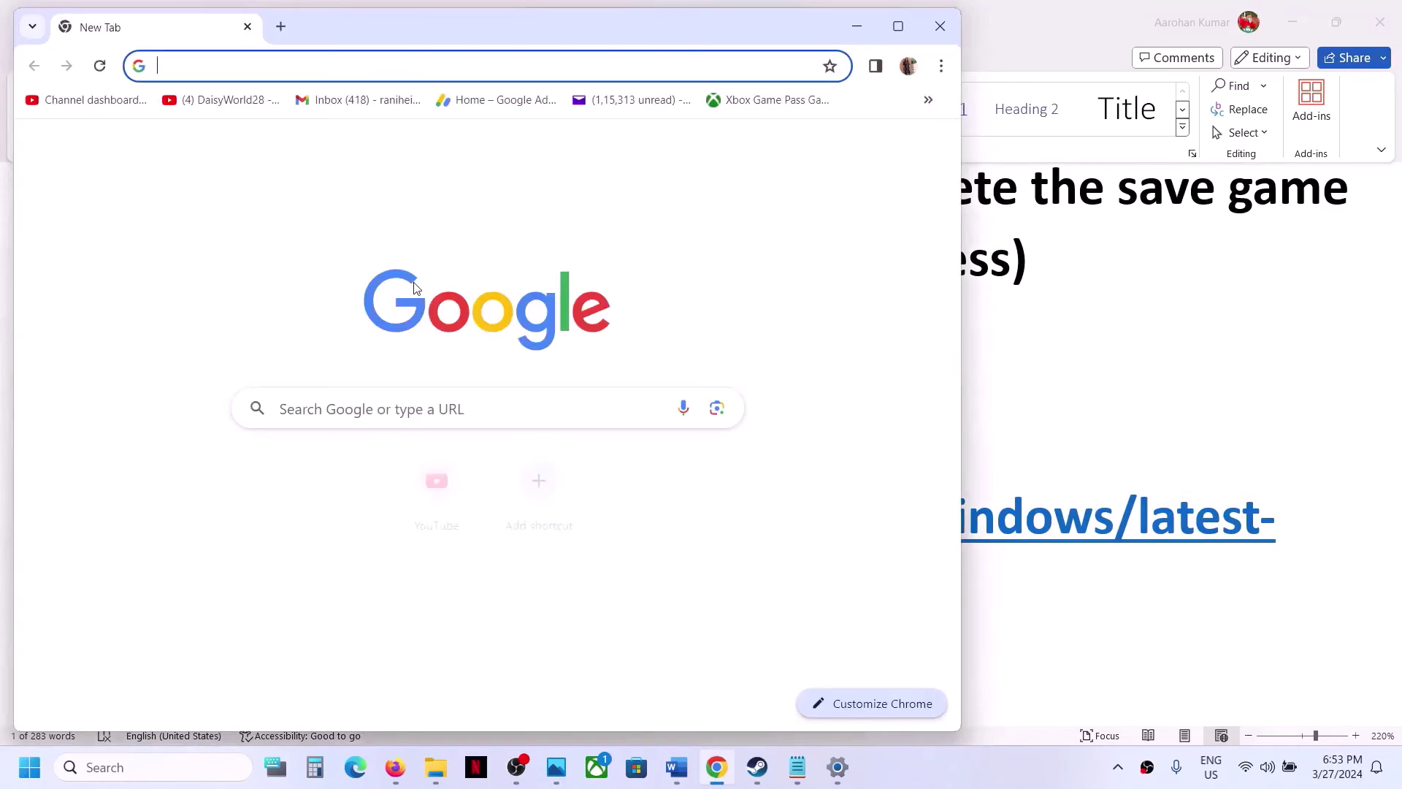
key("ctrl+v")
key("Return")
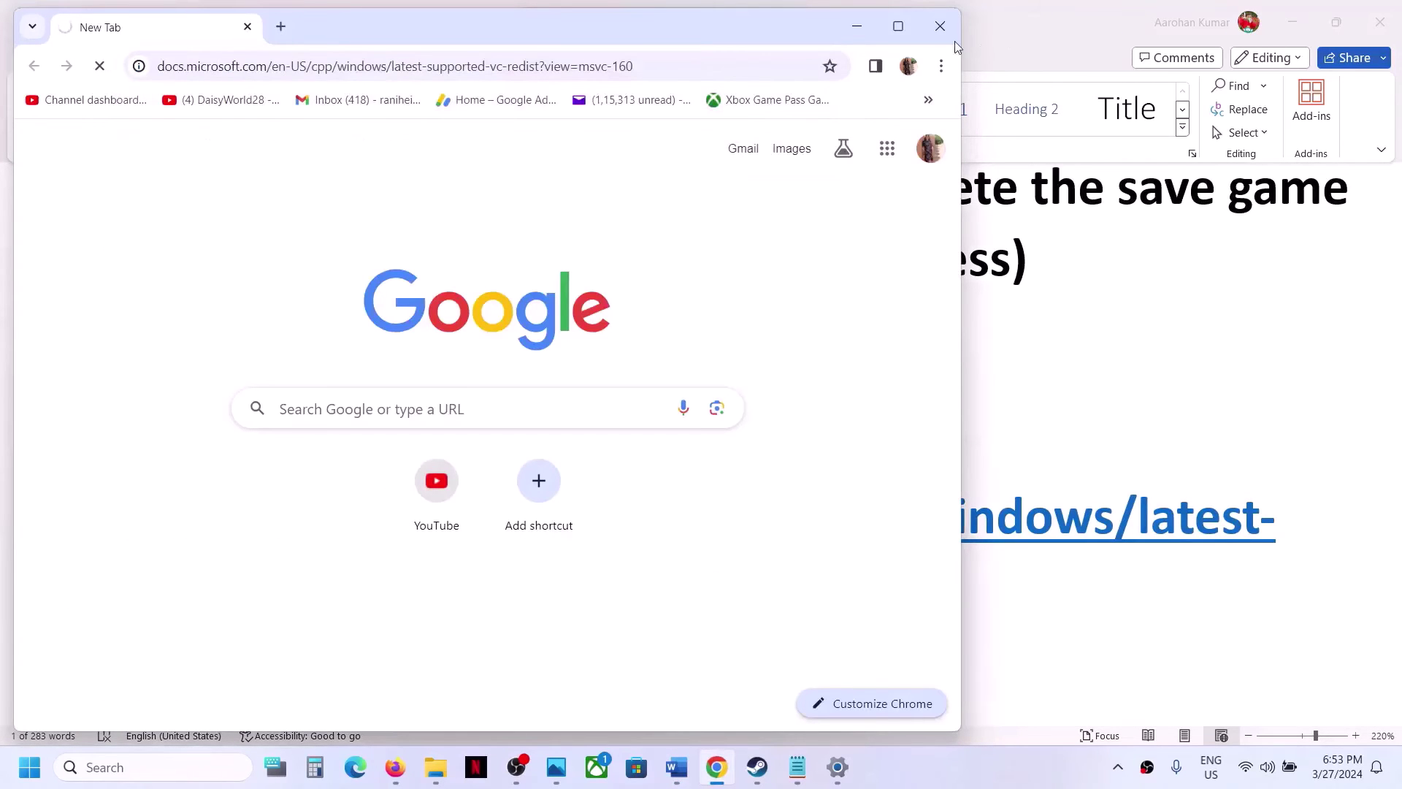
left_click(898, 27)
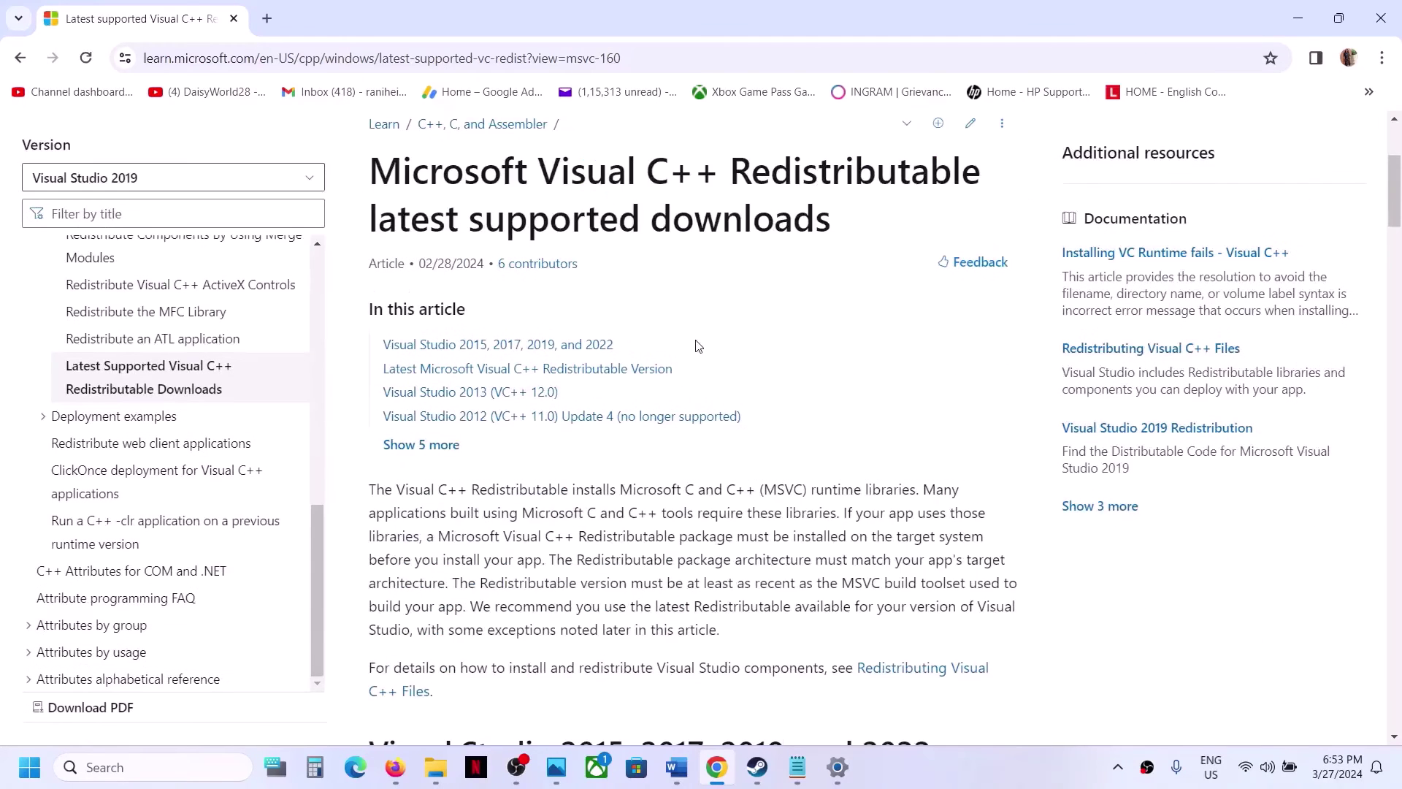
Find the latest Visual C++ Redistributable version table and download the X86 installer, vc_redist.x86.exe
scroll(520, 306, "down", 6)
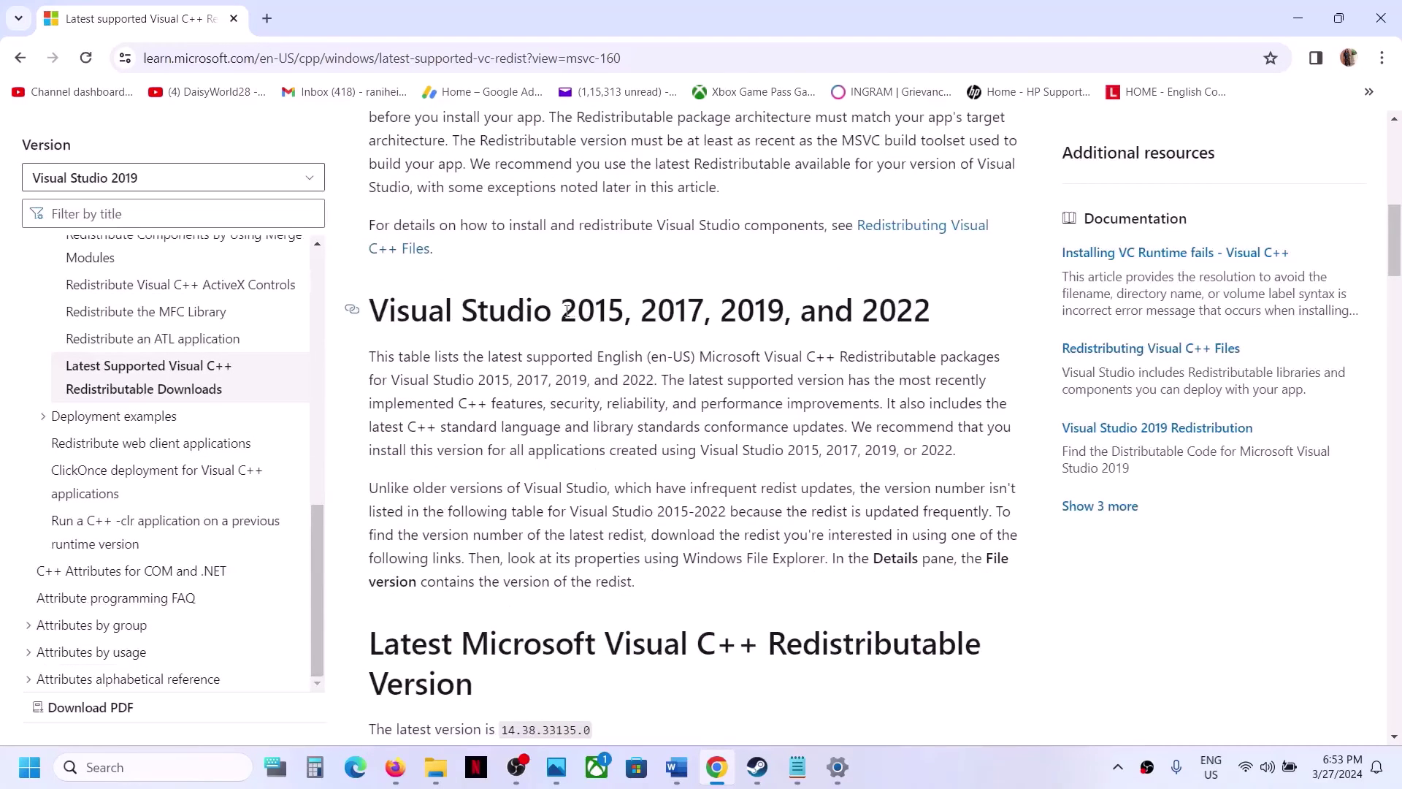
left_click_drag(562, 310, 917, 310)
scroll(564, 452, "down", 4)
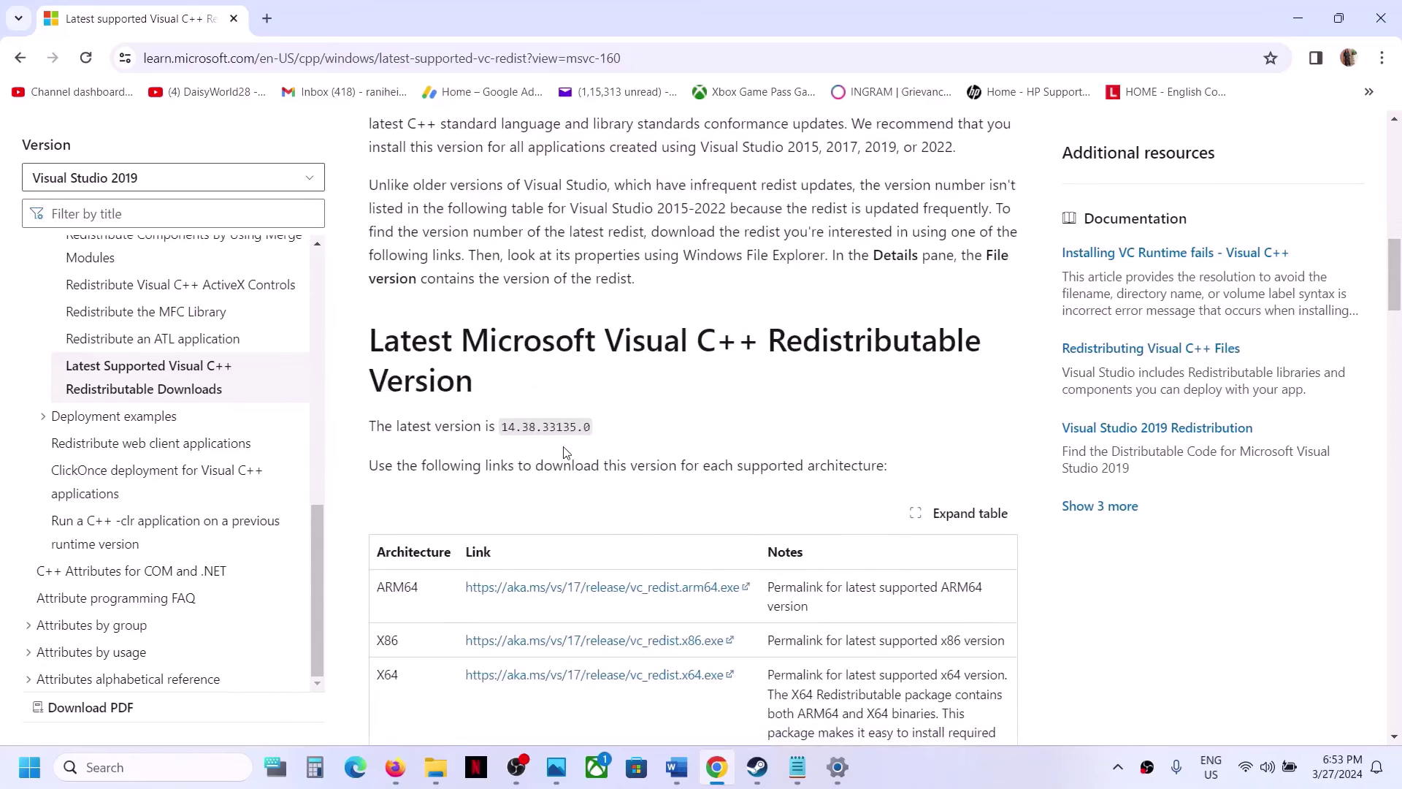
scroll(564, 452, "down", 2)
left_click_drag(383, 493, 458, 497)
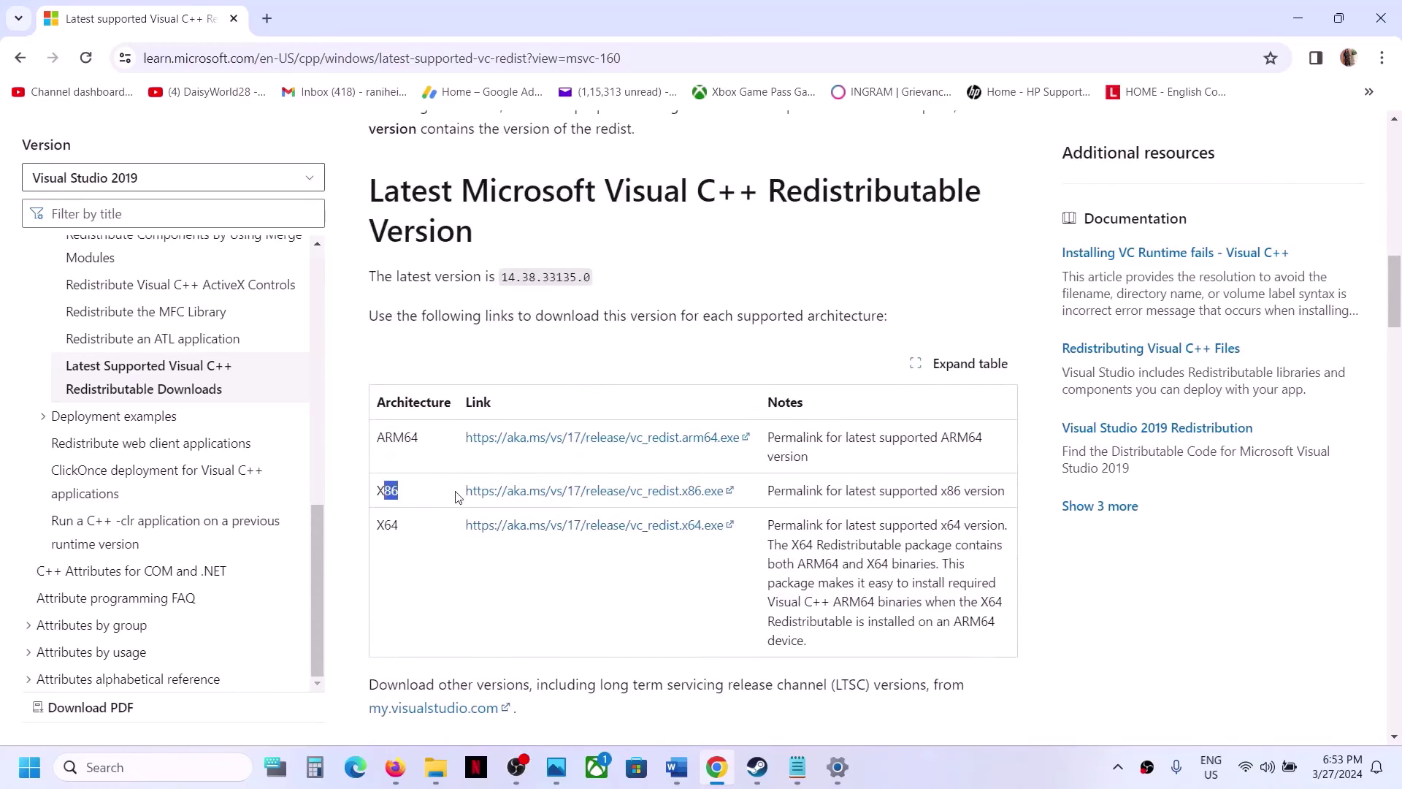
left_click_drag(378, 527, 555, 493)
left_click(555, 494)
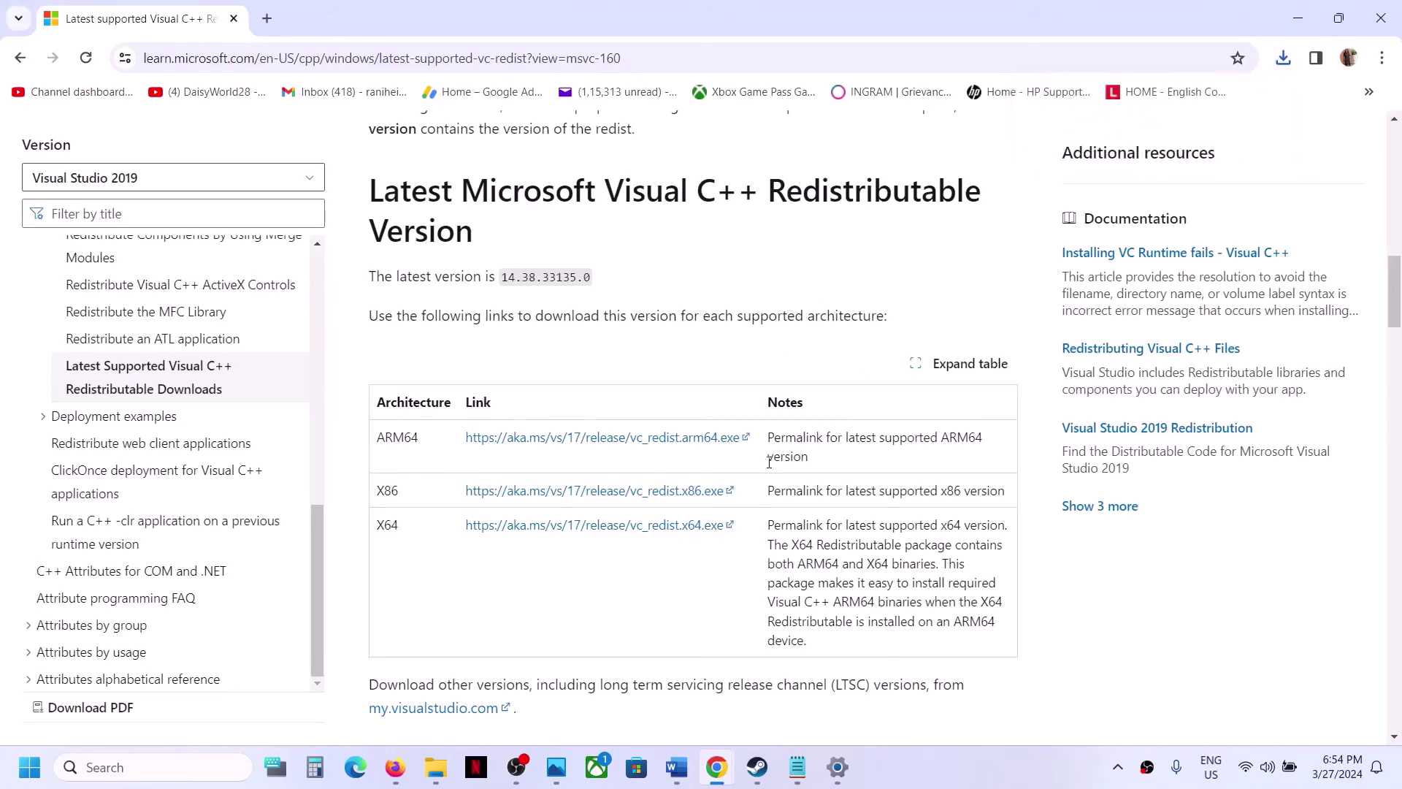
Try to repair the Visual C++ 2015-2022 Redistributable (x86) installation and return to the download page
left_click(741, 487)
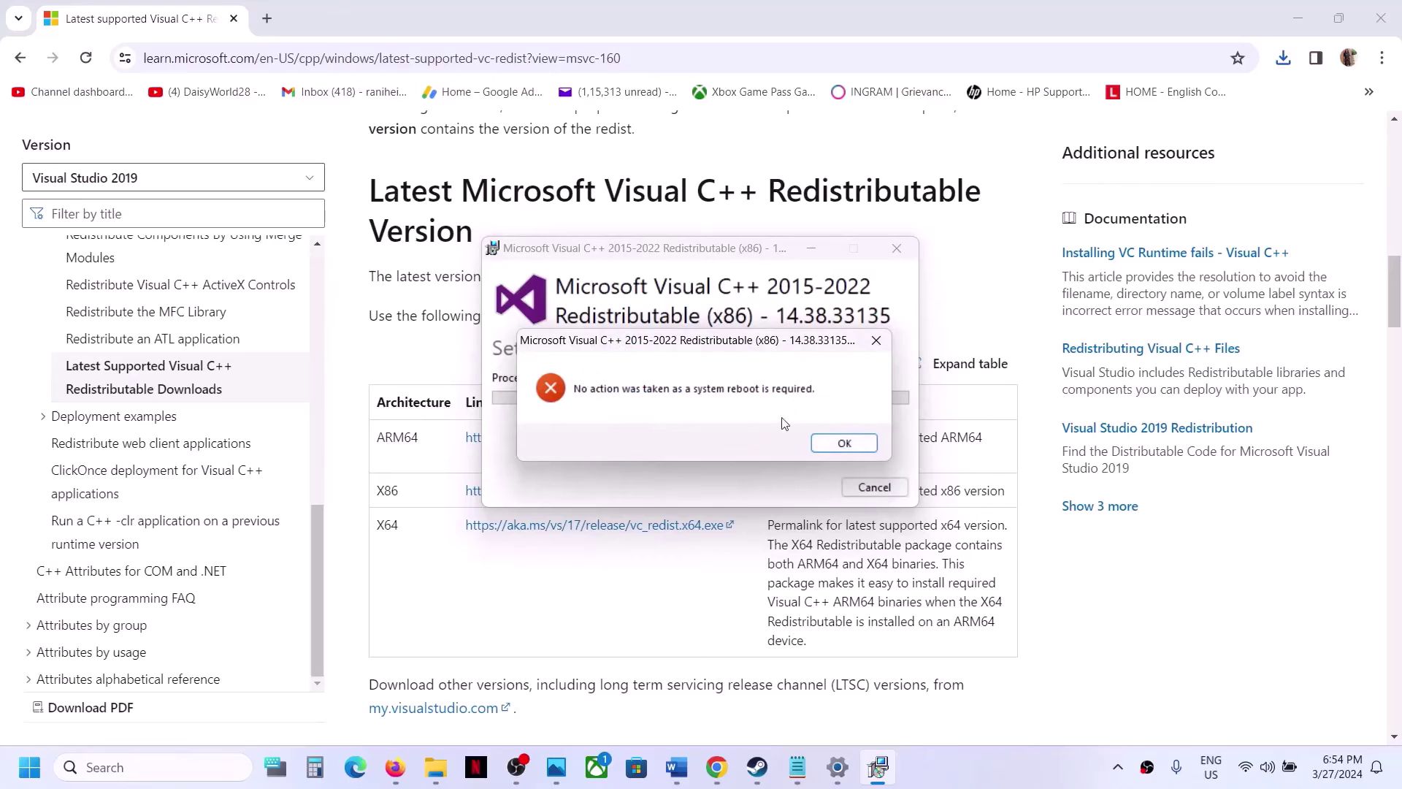
left_click(847, 449)
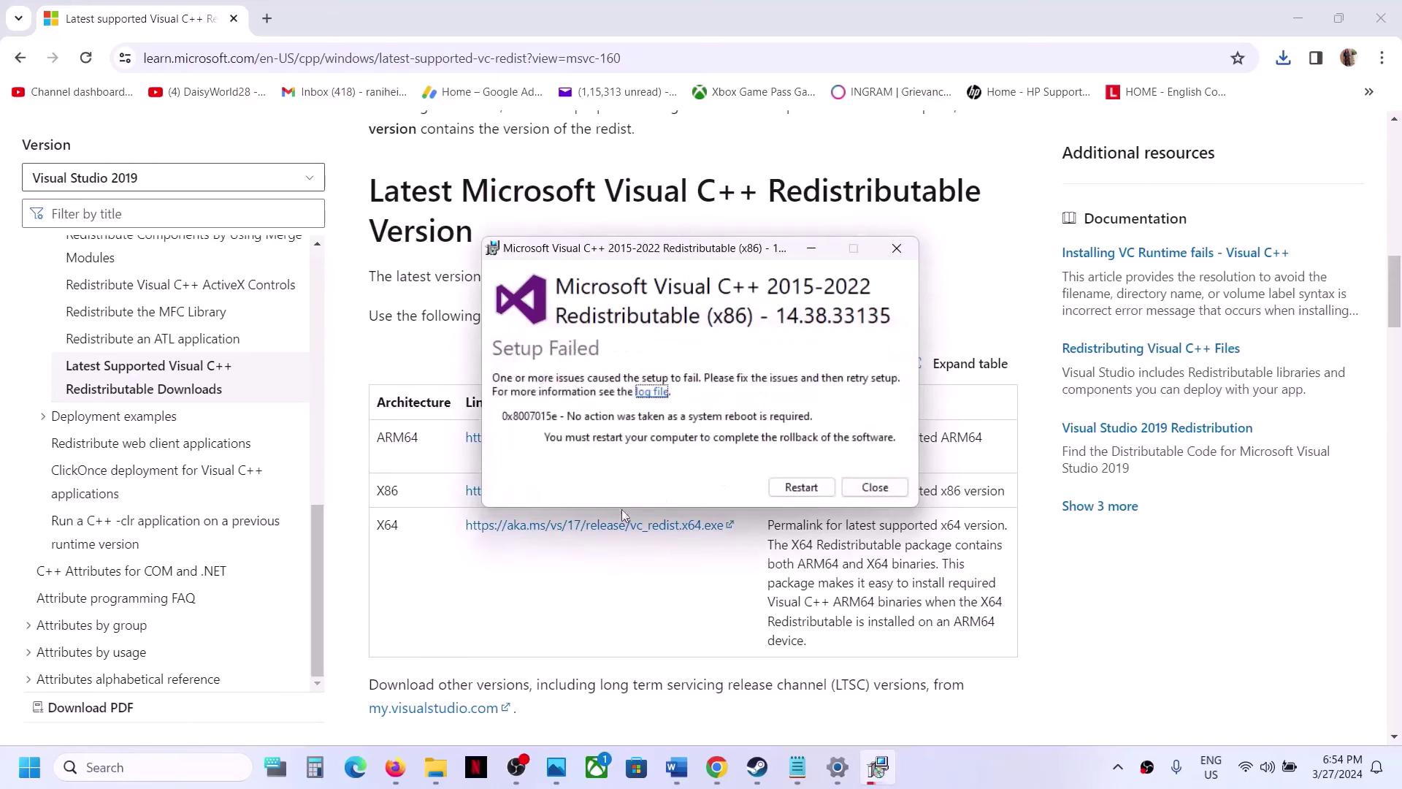
left_click(504, 599)
Download and open vc_redist.x64.exe, try to repair the x64 redistributable installation, and return to the download page
left_click_drag(384, 526, 446, 529)
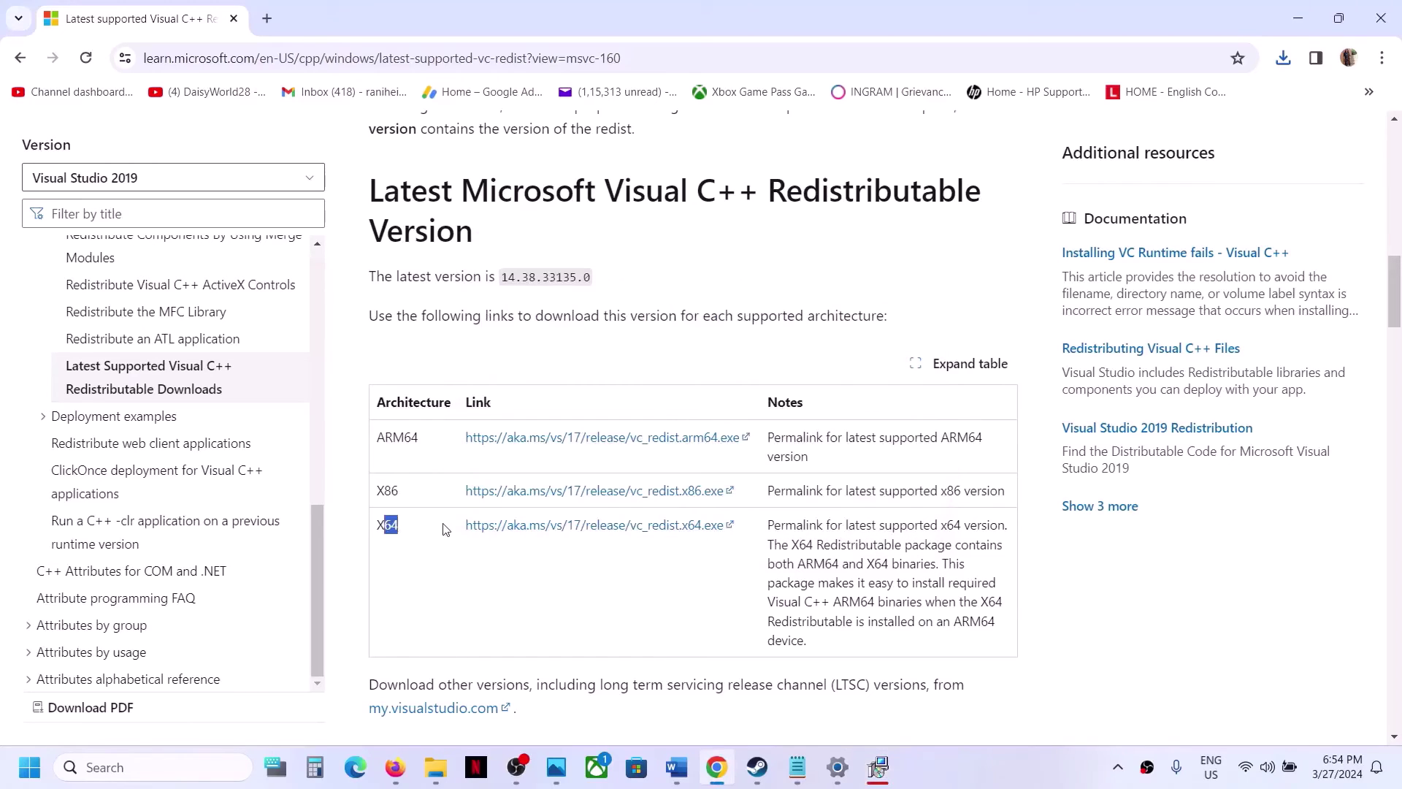
left_click(525, 528)
left_click(1157, 126)
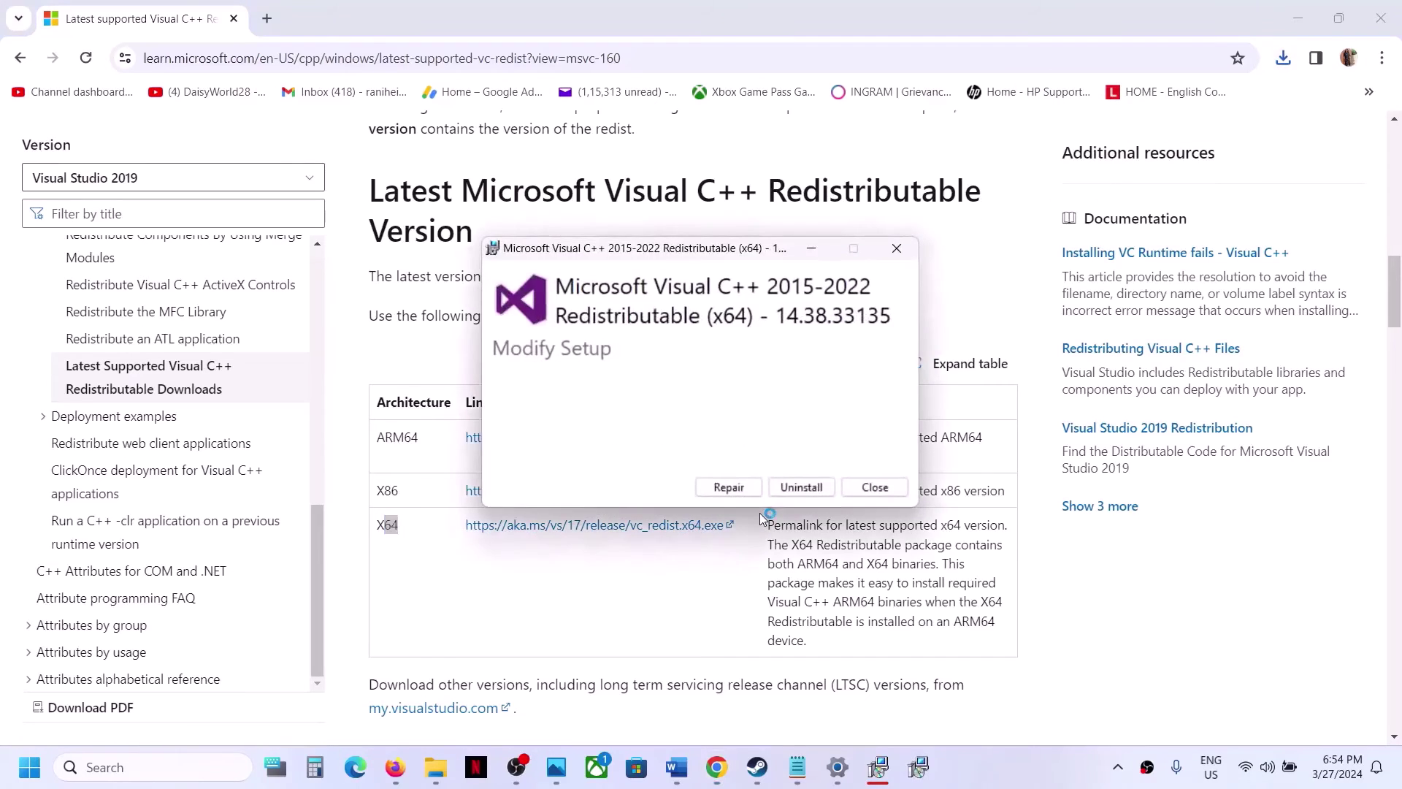
left_click(730, 487)
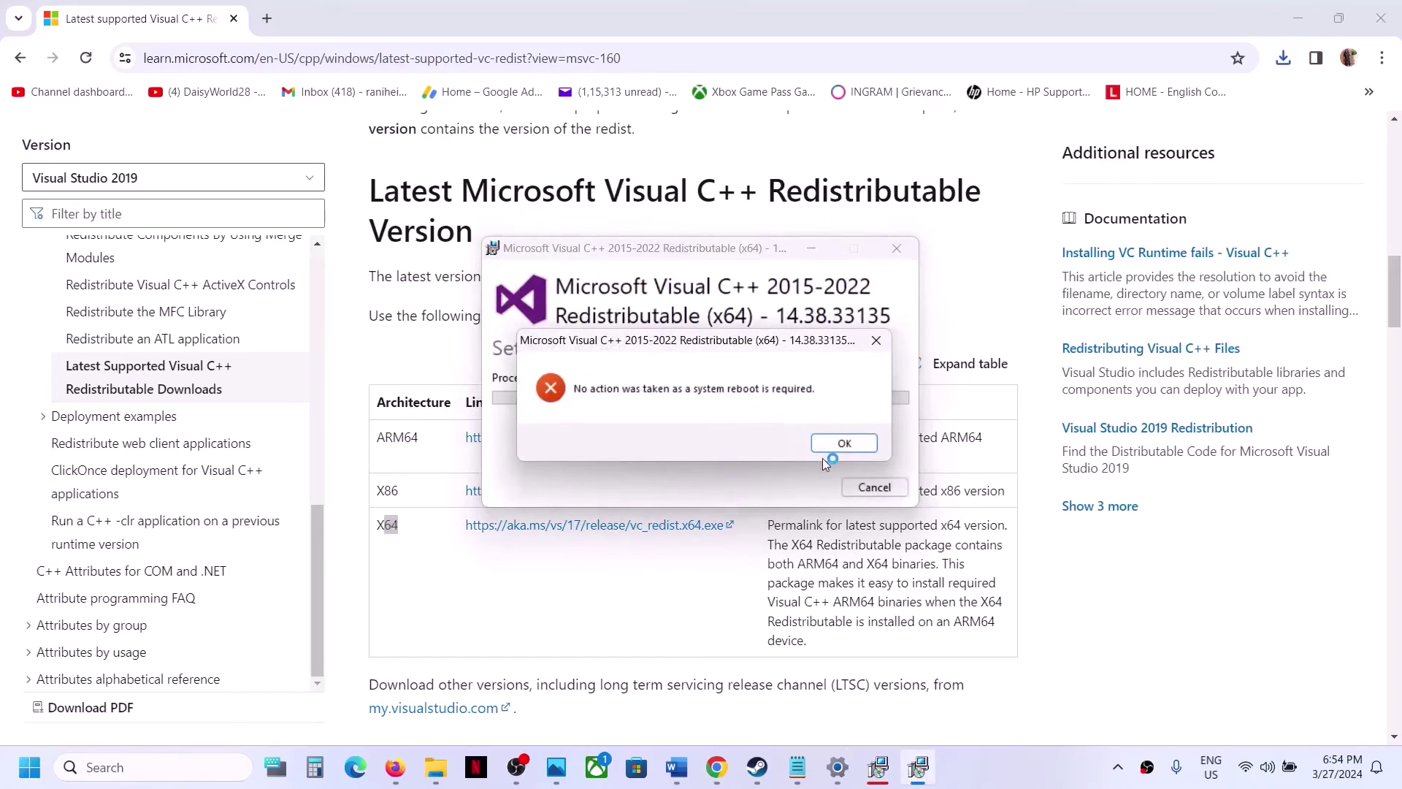
left_click(833, 444)
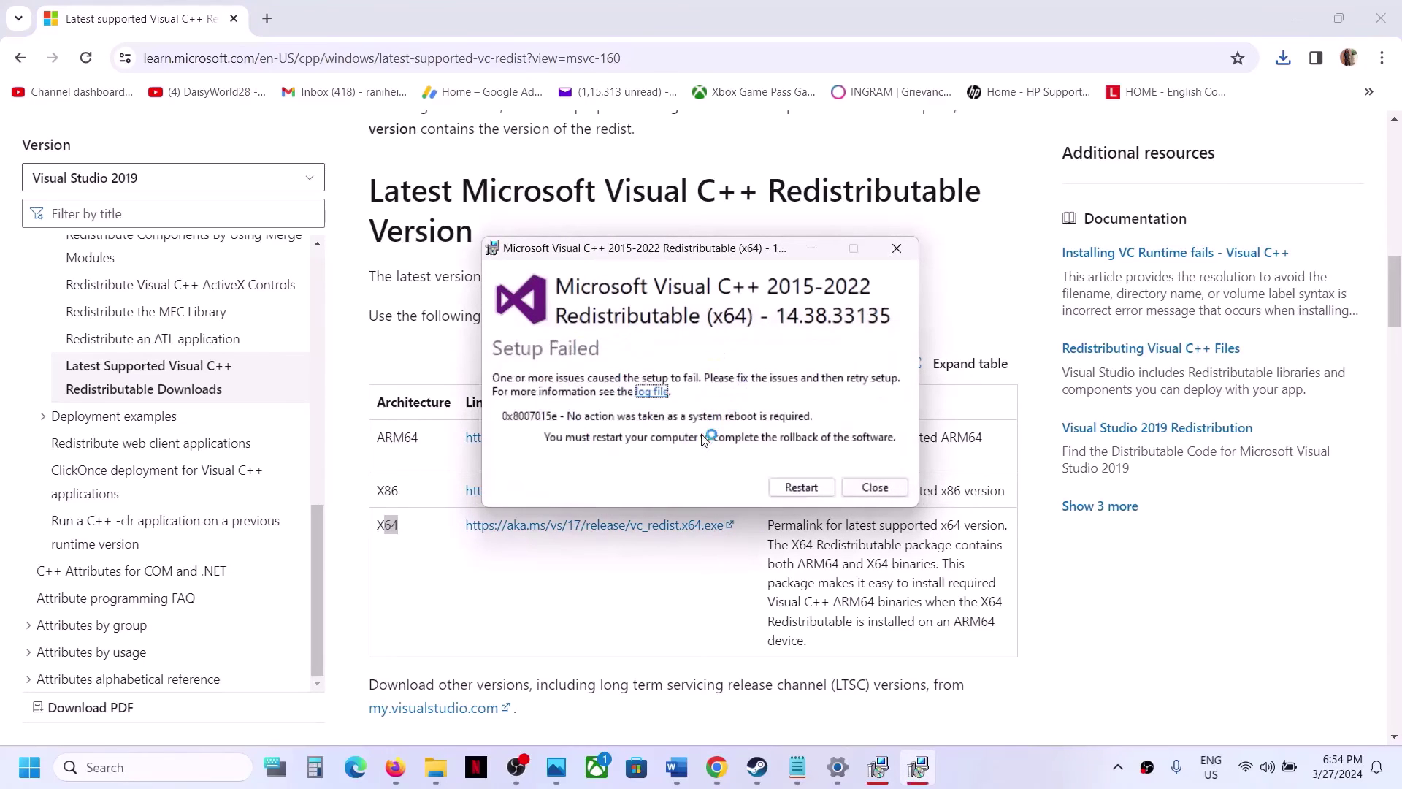
left_click(612, 593)
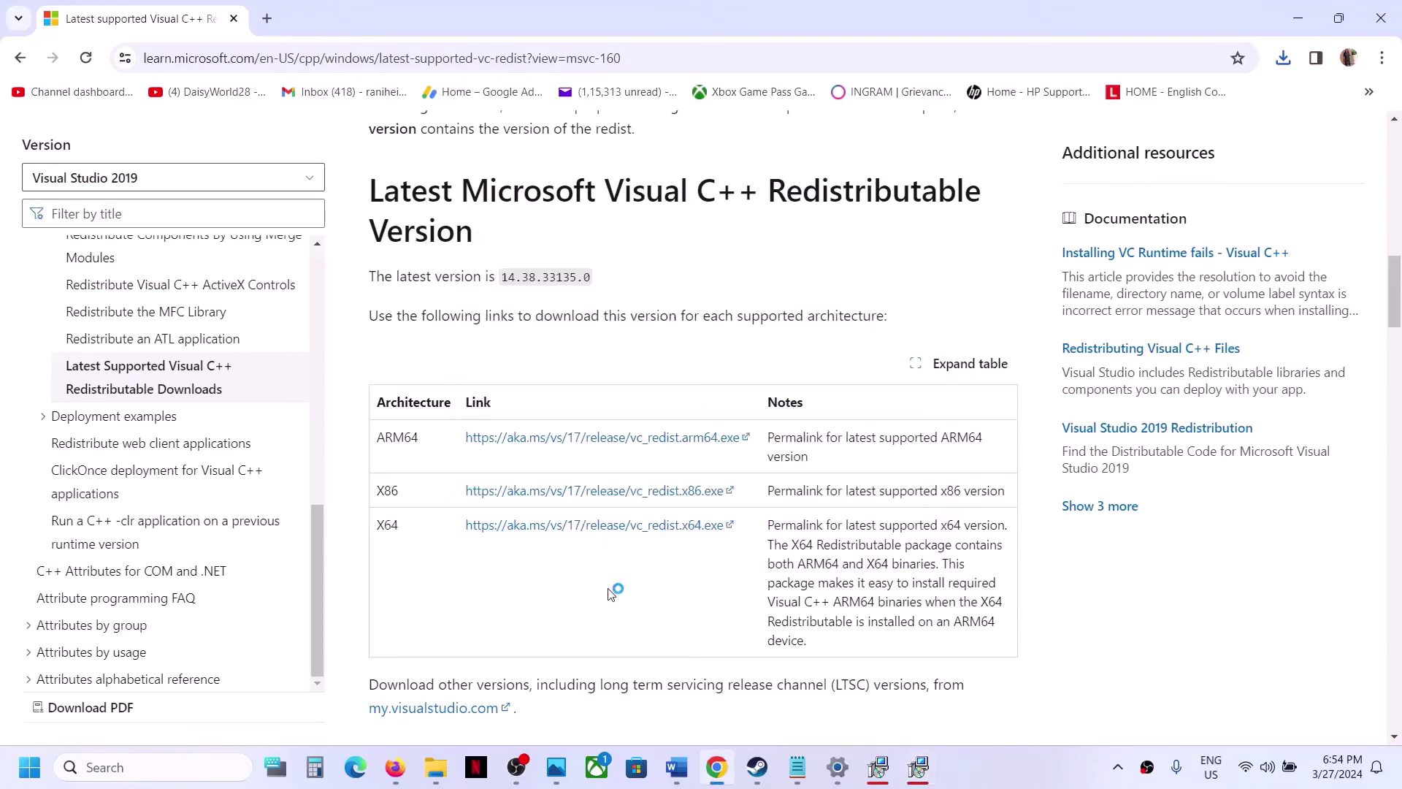
Show the Windows power options without restarting the computer, and switch to Palia's library page in Steam
left_click(29, 768)
left_click(548, 705)
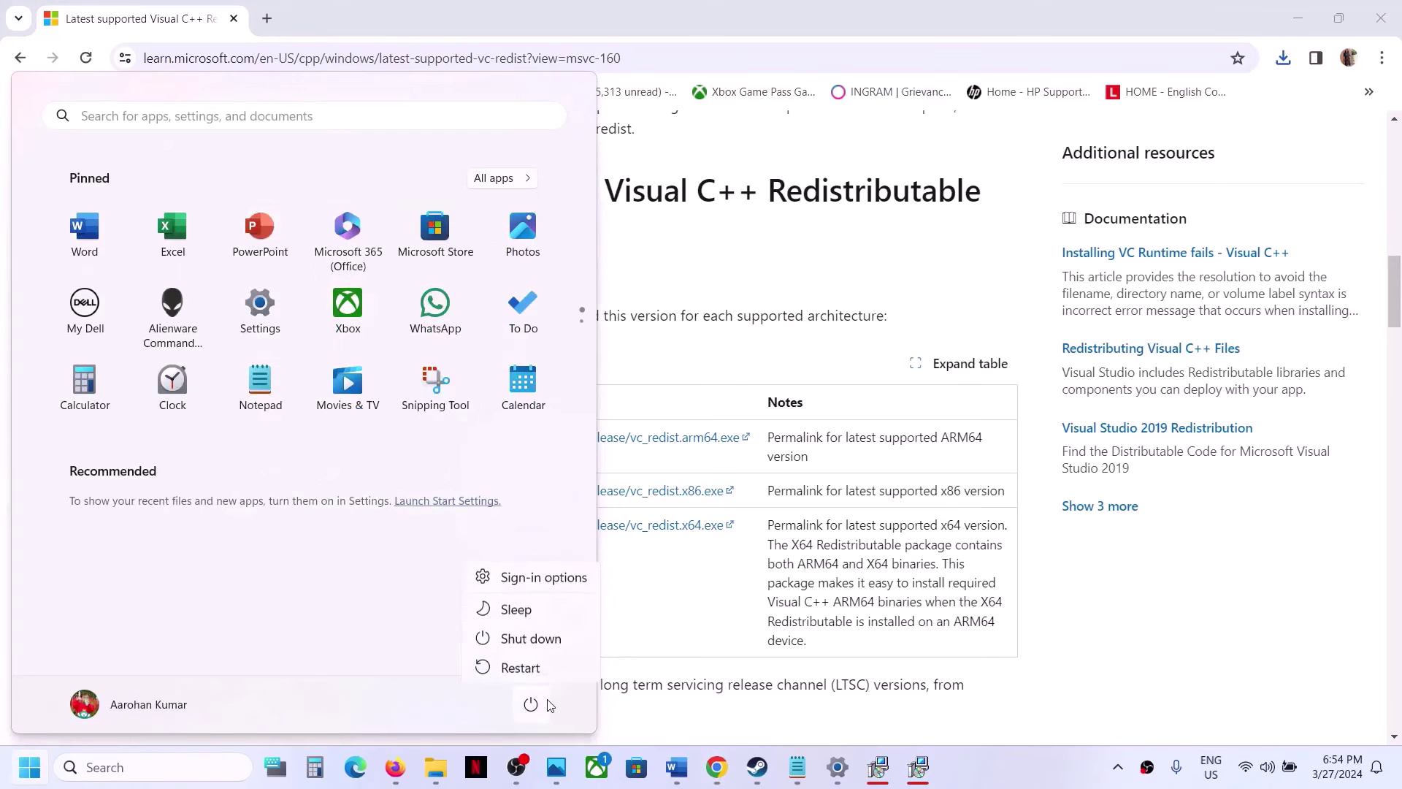
left_click(689, 604)
left_click(767, 727)
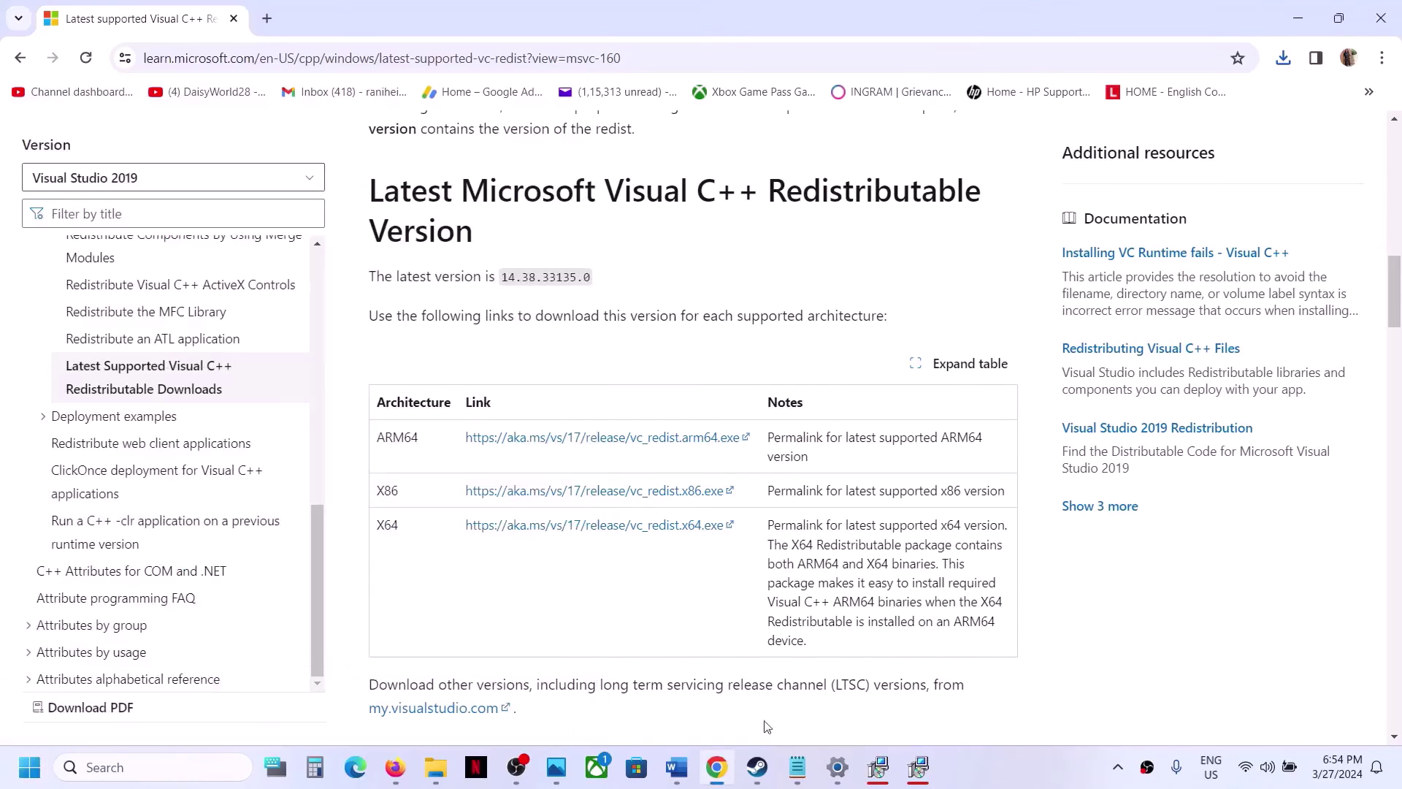
left_click(760, 768)
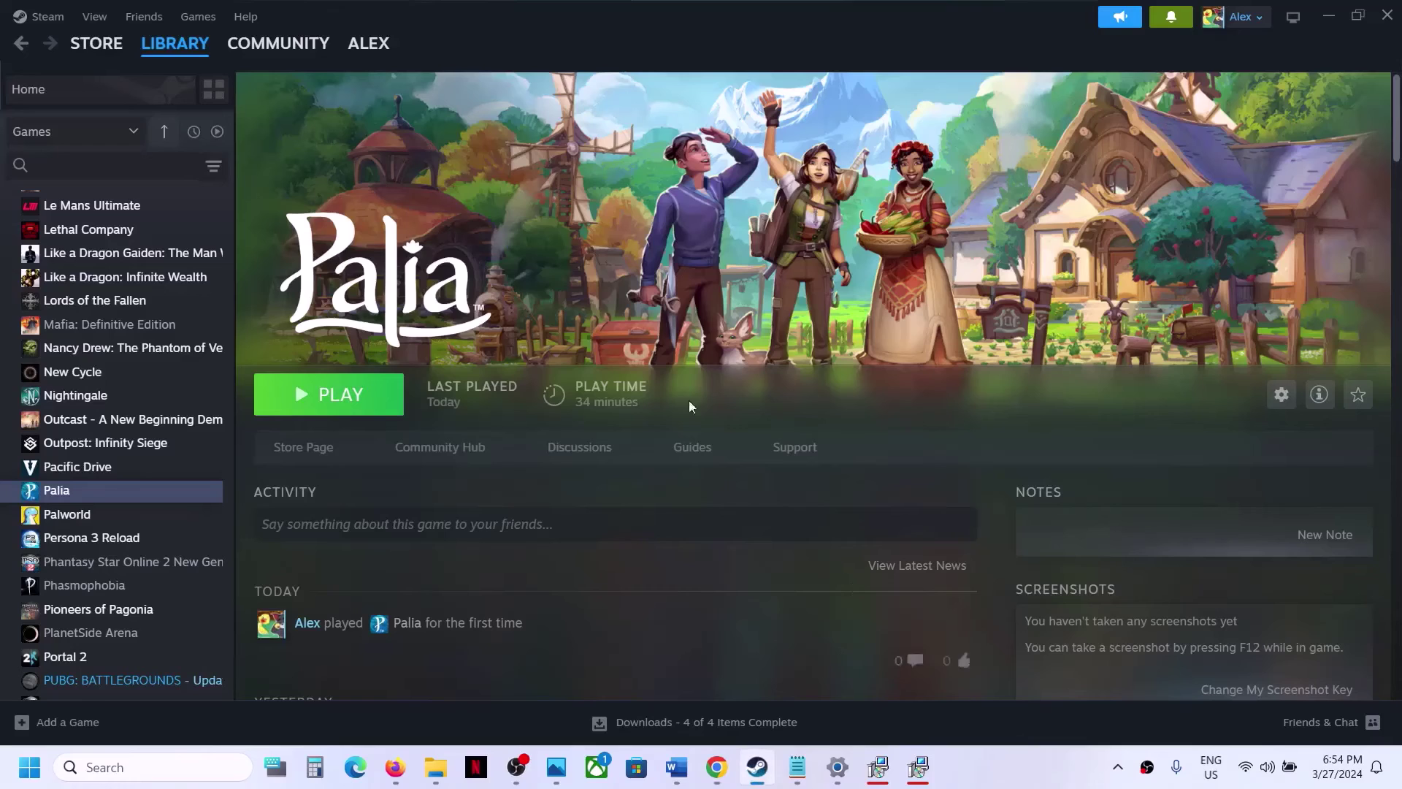
Switch to the Word document and examine Step 12 on unplugging external devices, closing third-party services and overlay apps, and disabling Steam Overlay
left_click(683, 767)
scroll(634, 447, "down", 5)
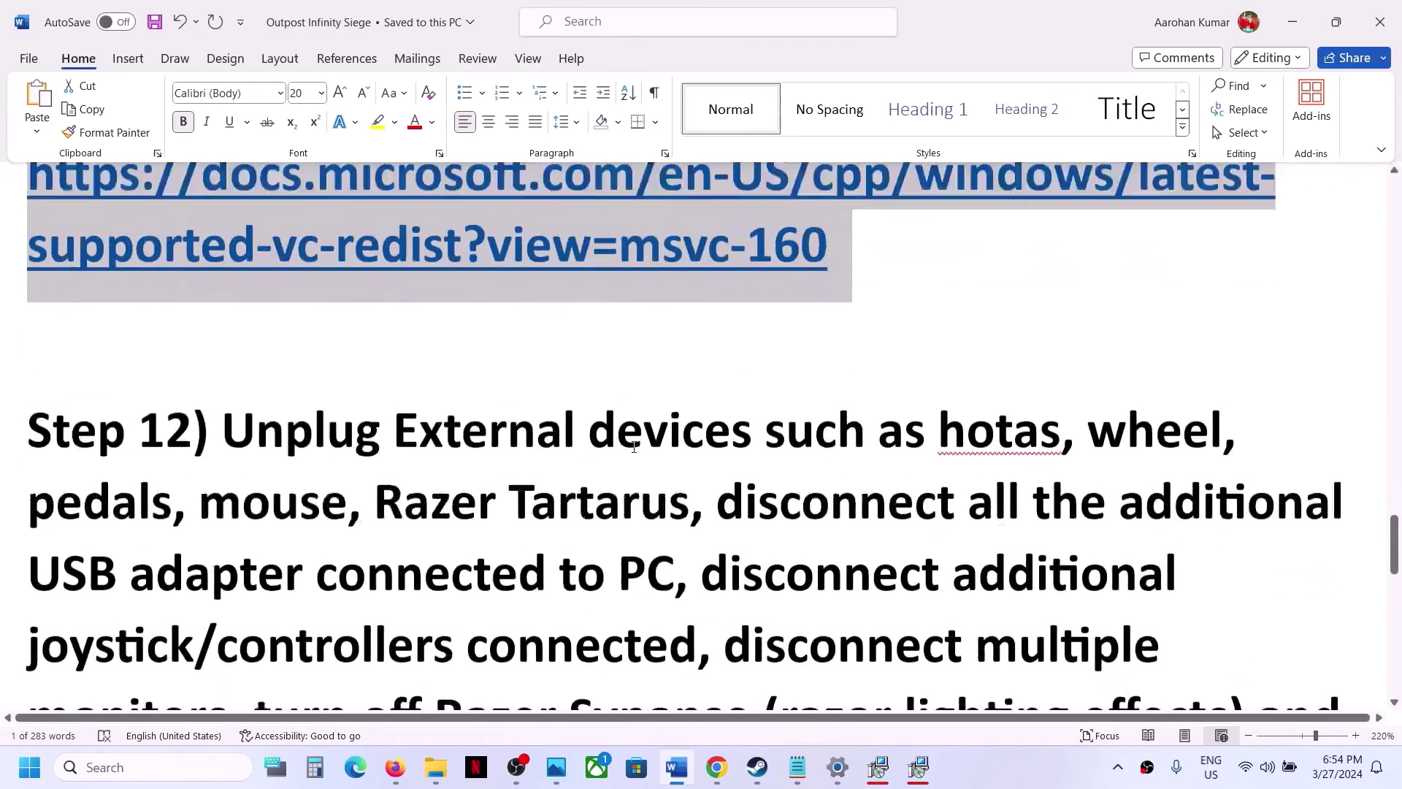
scroll(634, 447, "down", 2)
left_click_drag(221, 340, 673, 484)
scroll(656, 467, "down", 4)
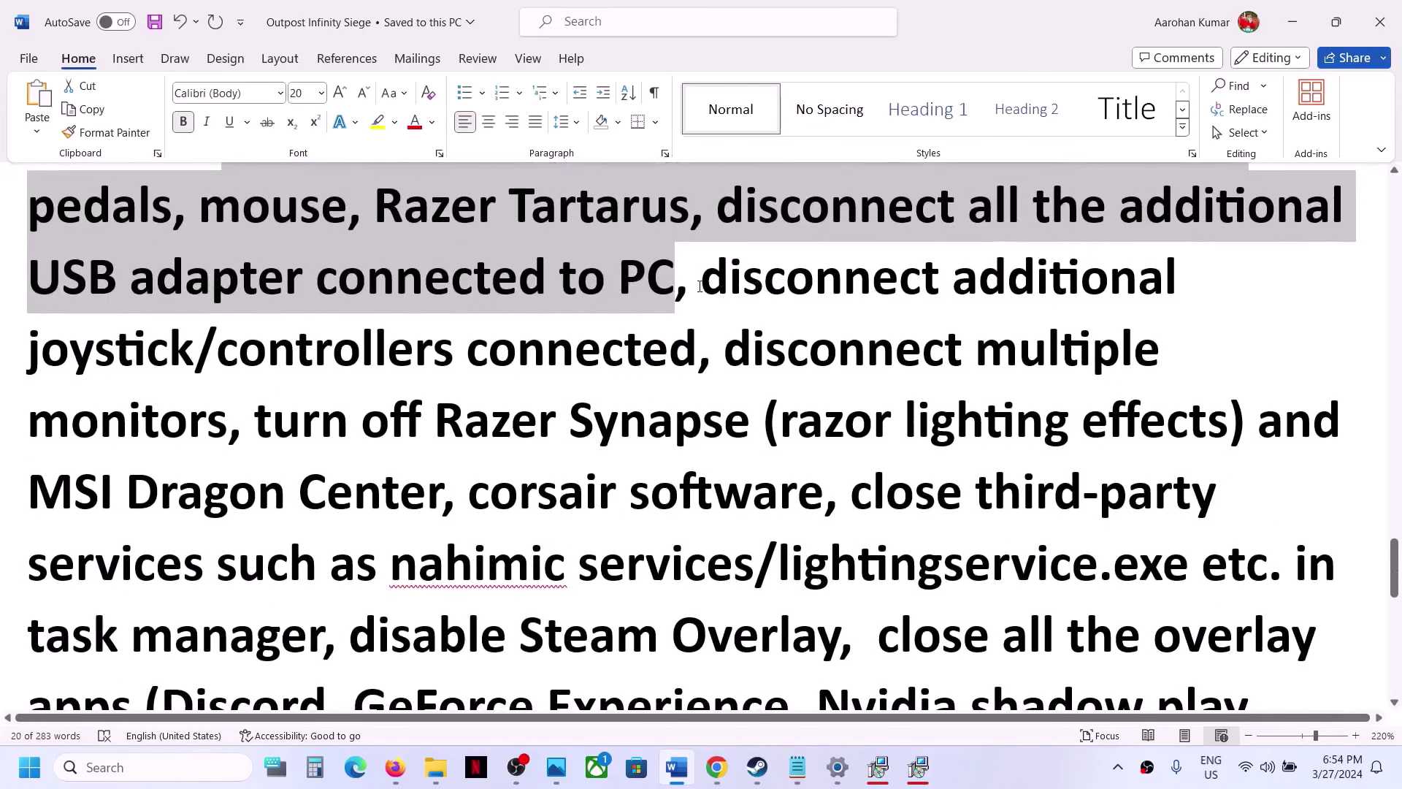
left_click_drag(699, 286, 833, 642)
scroll(833, 643, "down", 3)
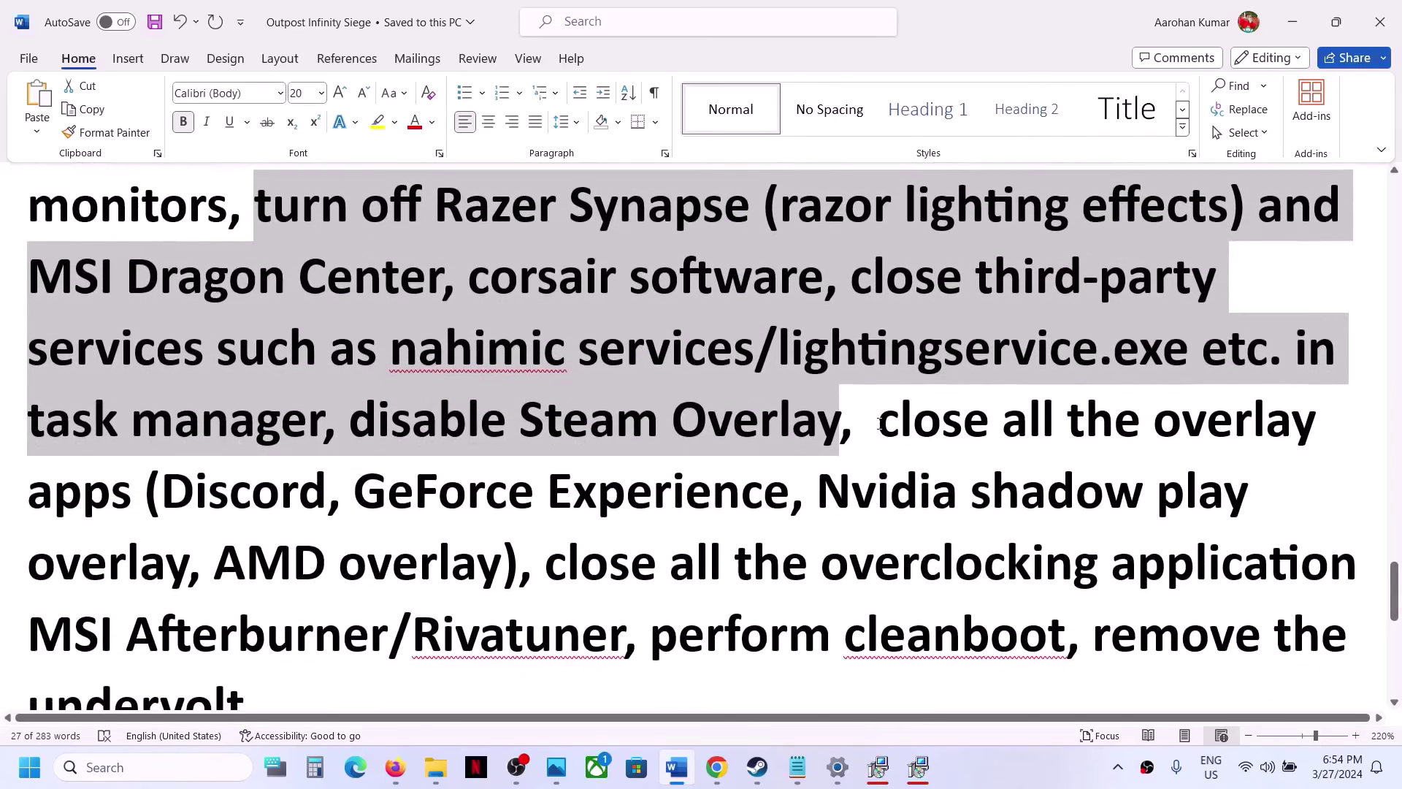
left_click_drag(880, 422, 144, 497)
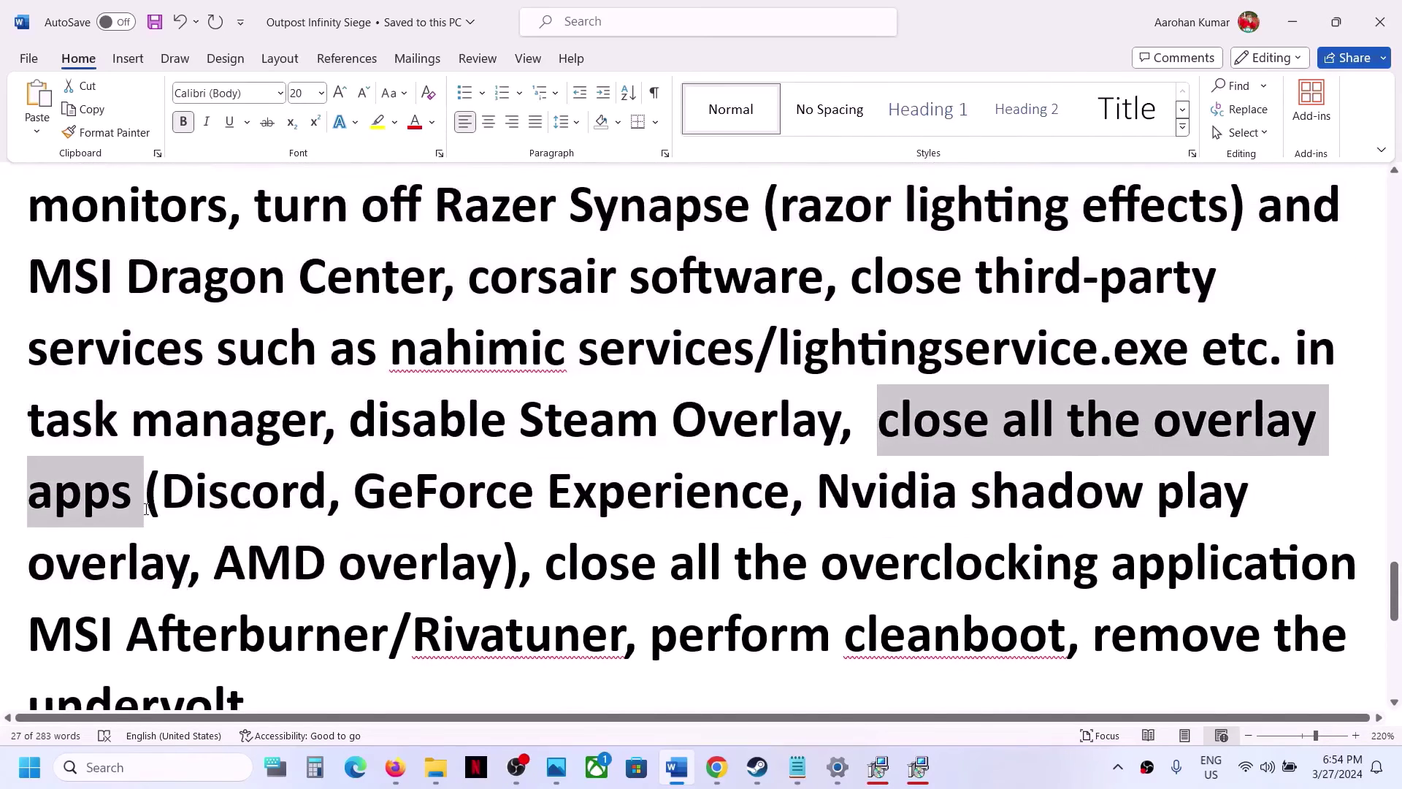
double_click(428, 422)
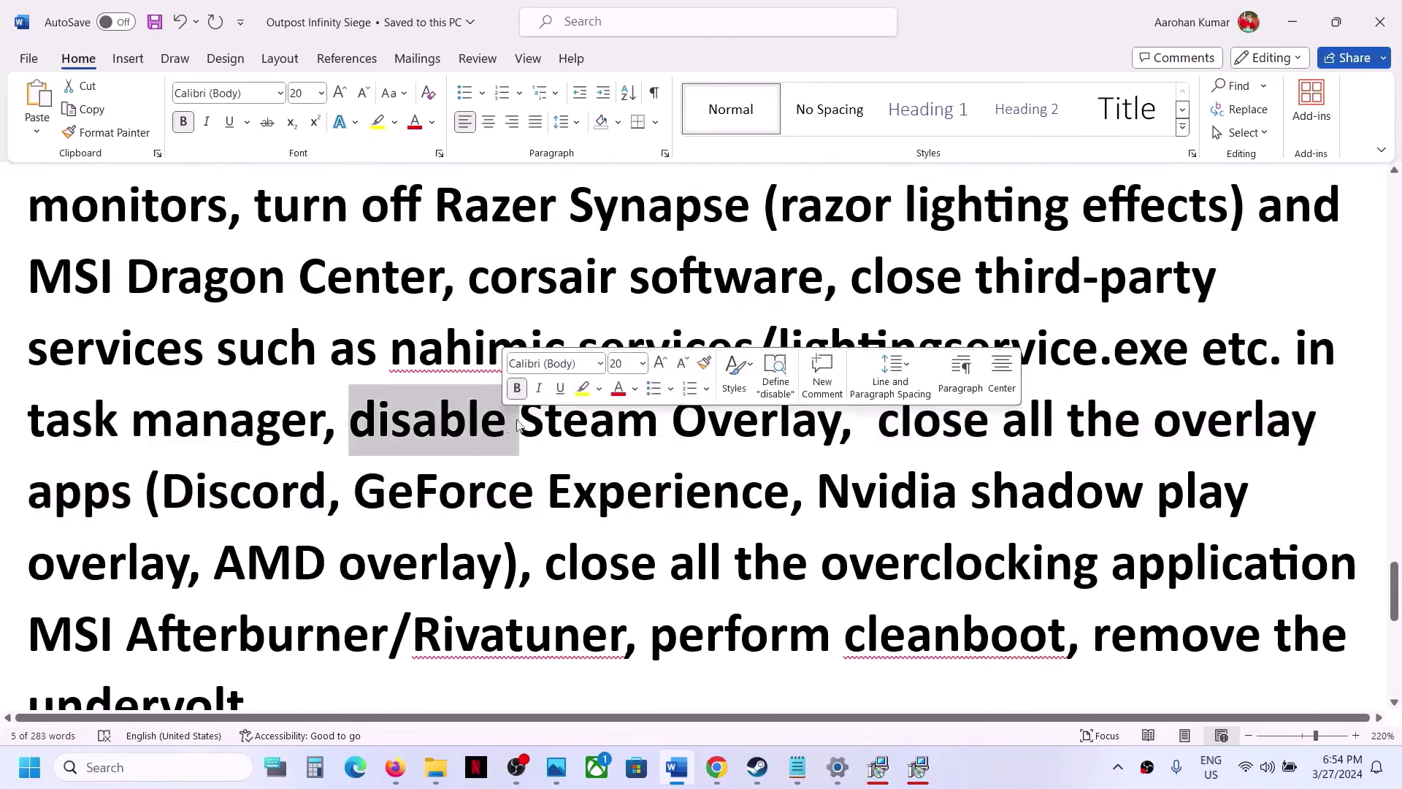
Switch to Steam, turn off the Steam Overlay while in-game in Palia's general properties, and close the properties
left_click(757, 767)
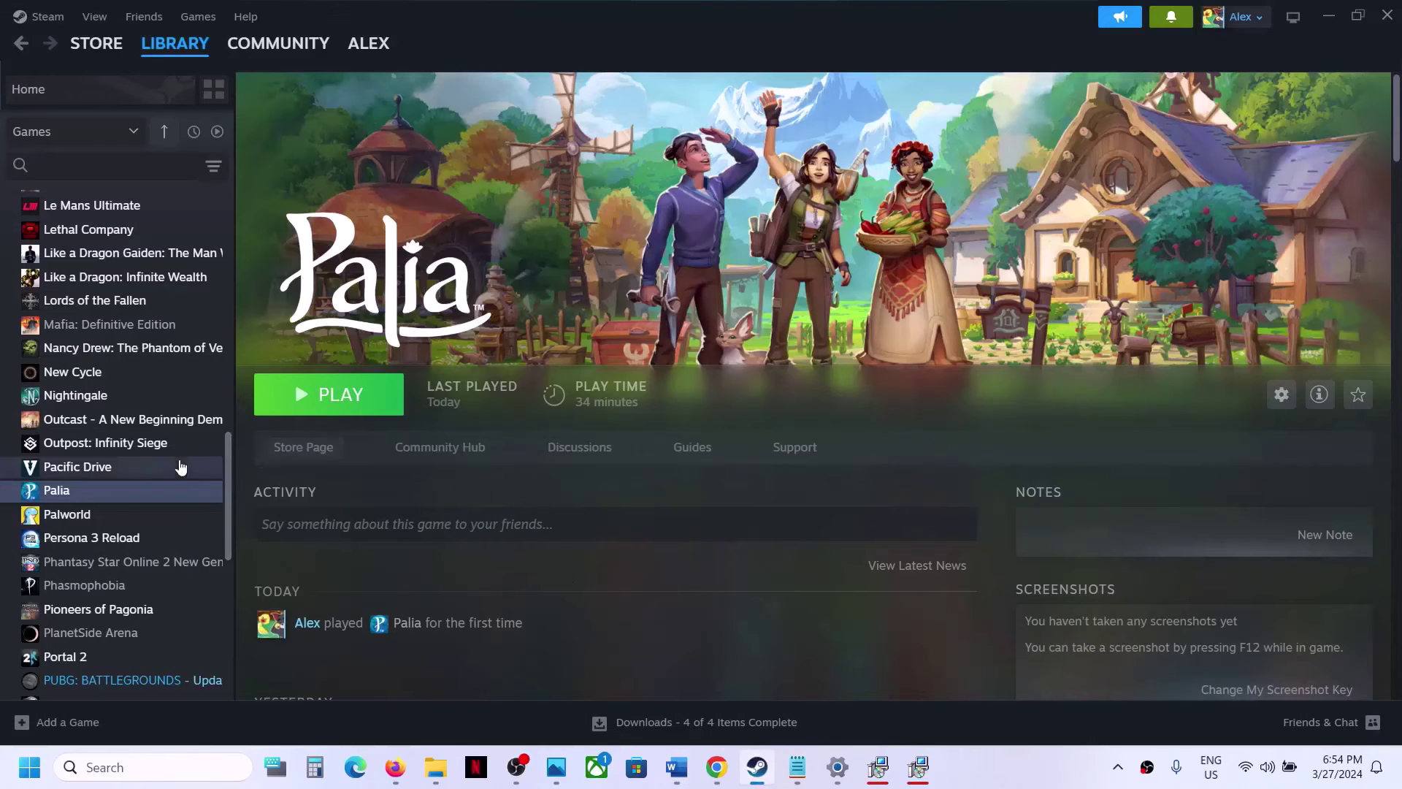
right_click(143, 490)
left_click(211, 630)
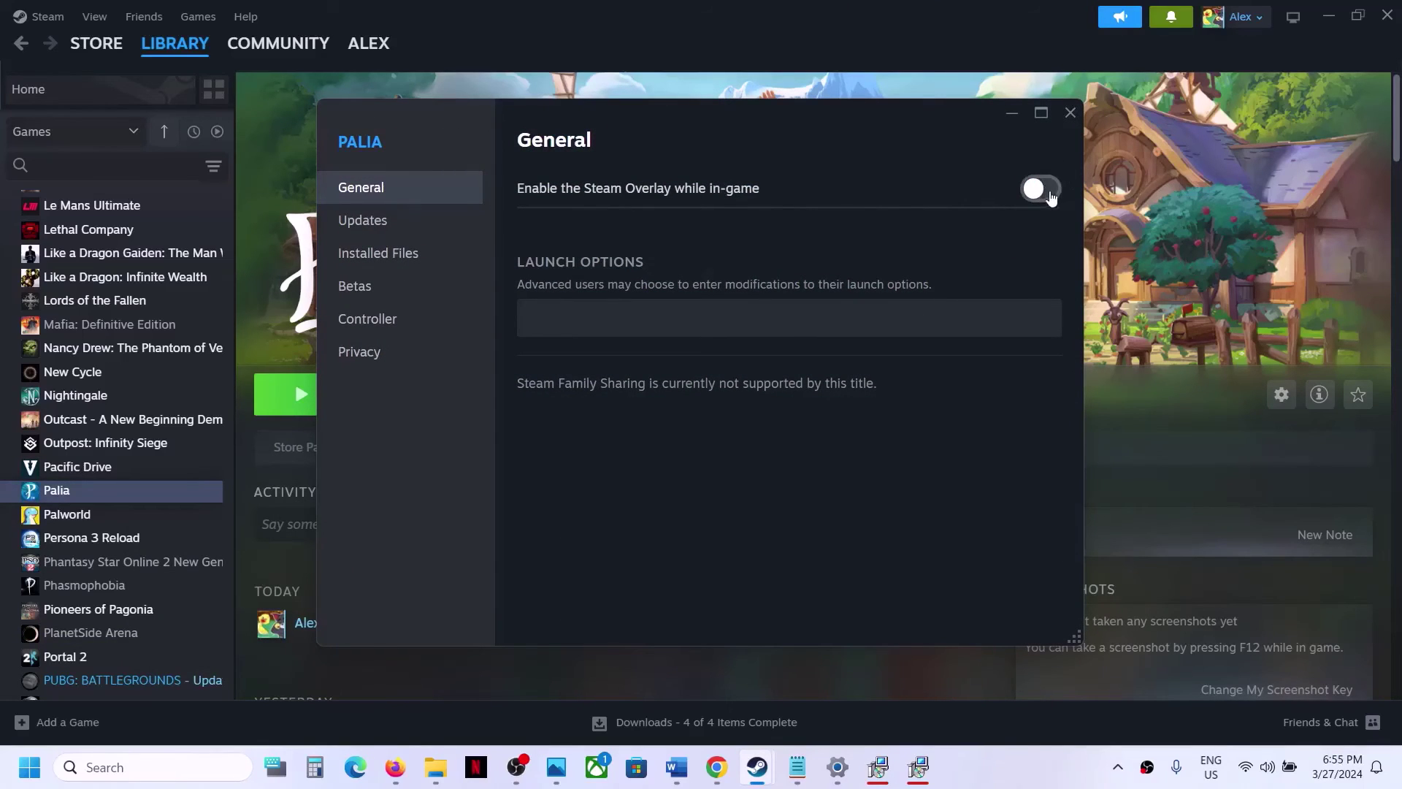
left_click(1073, 119)
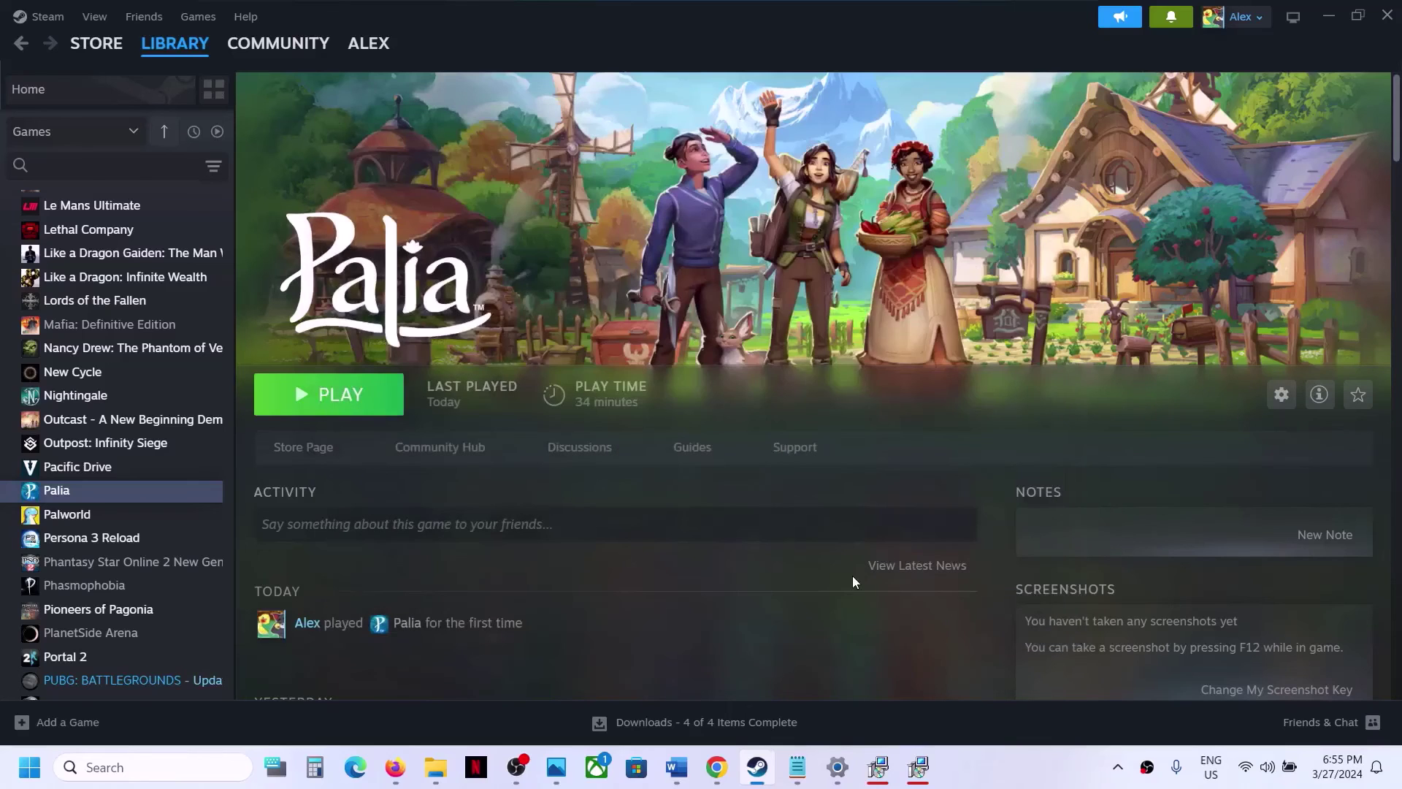